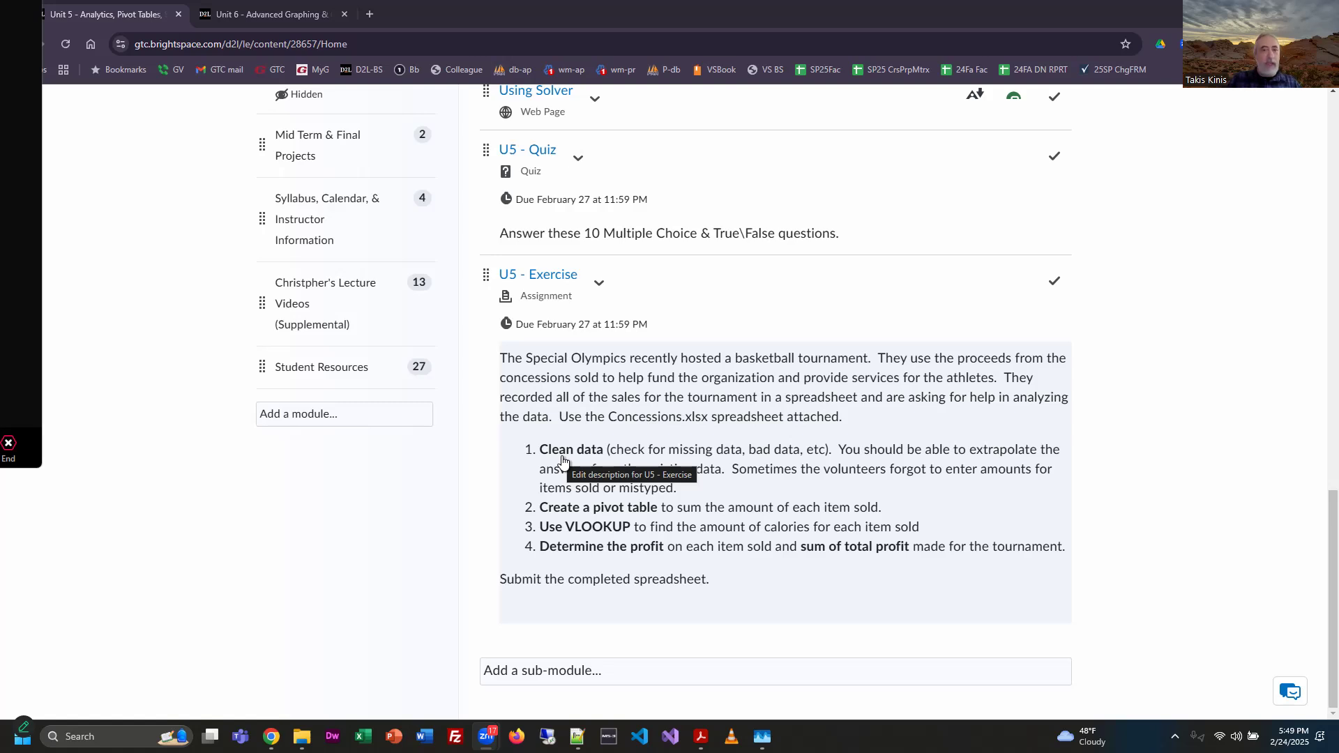
- Open the U5 - Exercise assignment and read its instructions and attached spreadsheet name
click(543, 276)
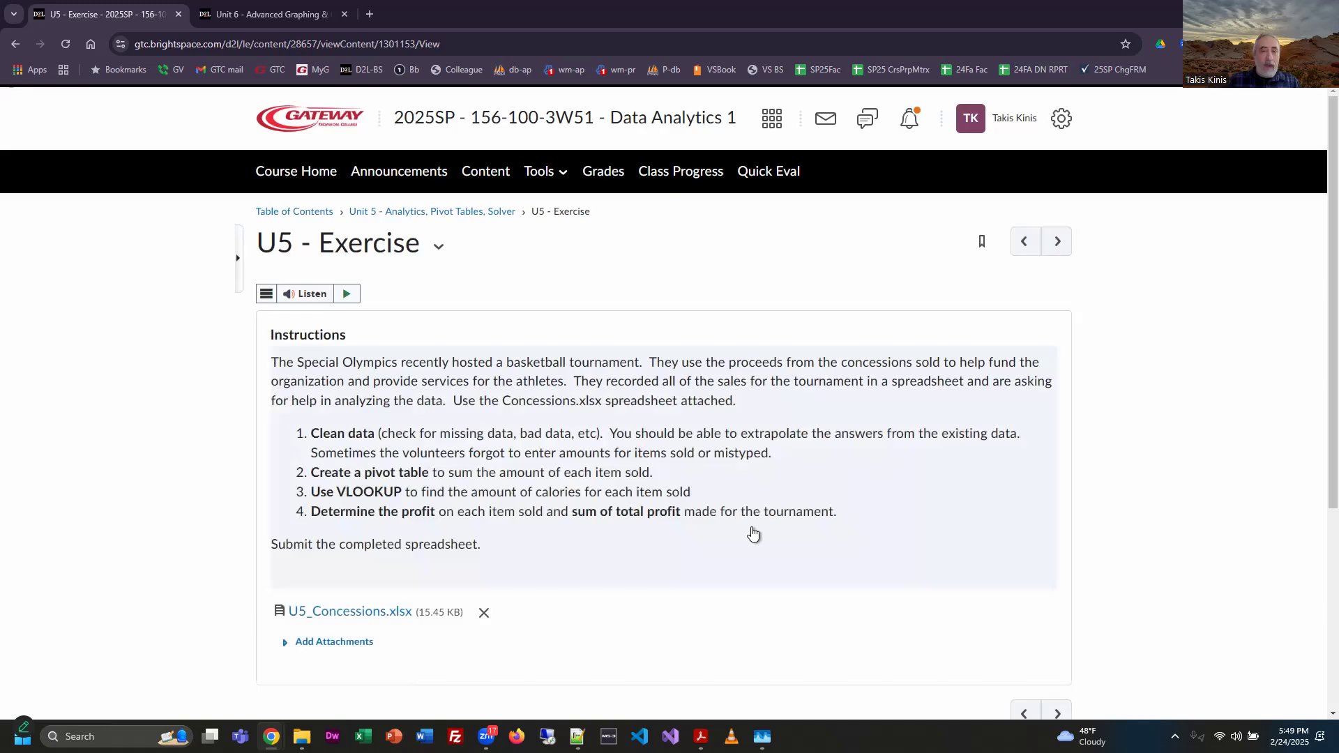
scroll(829, 496, down, 1)
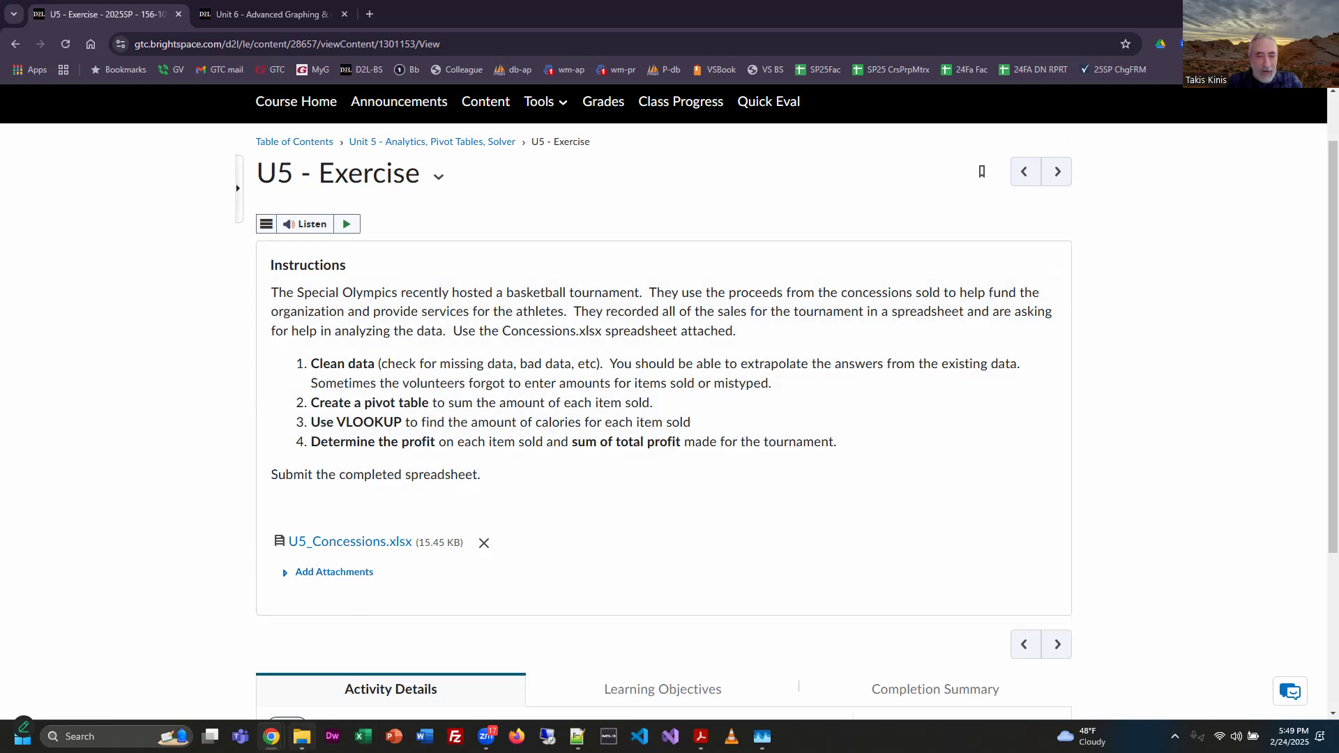
- In File Explorer, browse Google Drive's My Drive to the U5 folder under 156-100 Data Analytics 1 and spring 2025
click(302, 736)
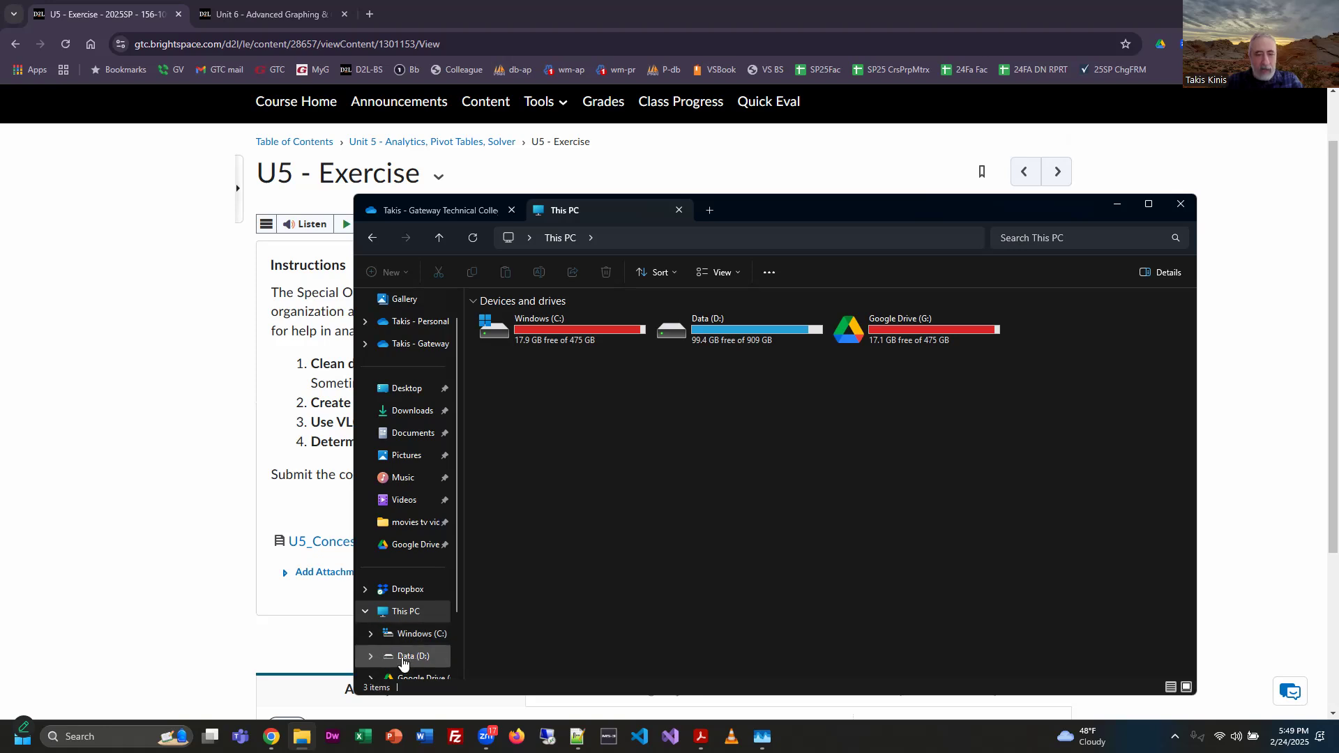
click(402, 657)
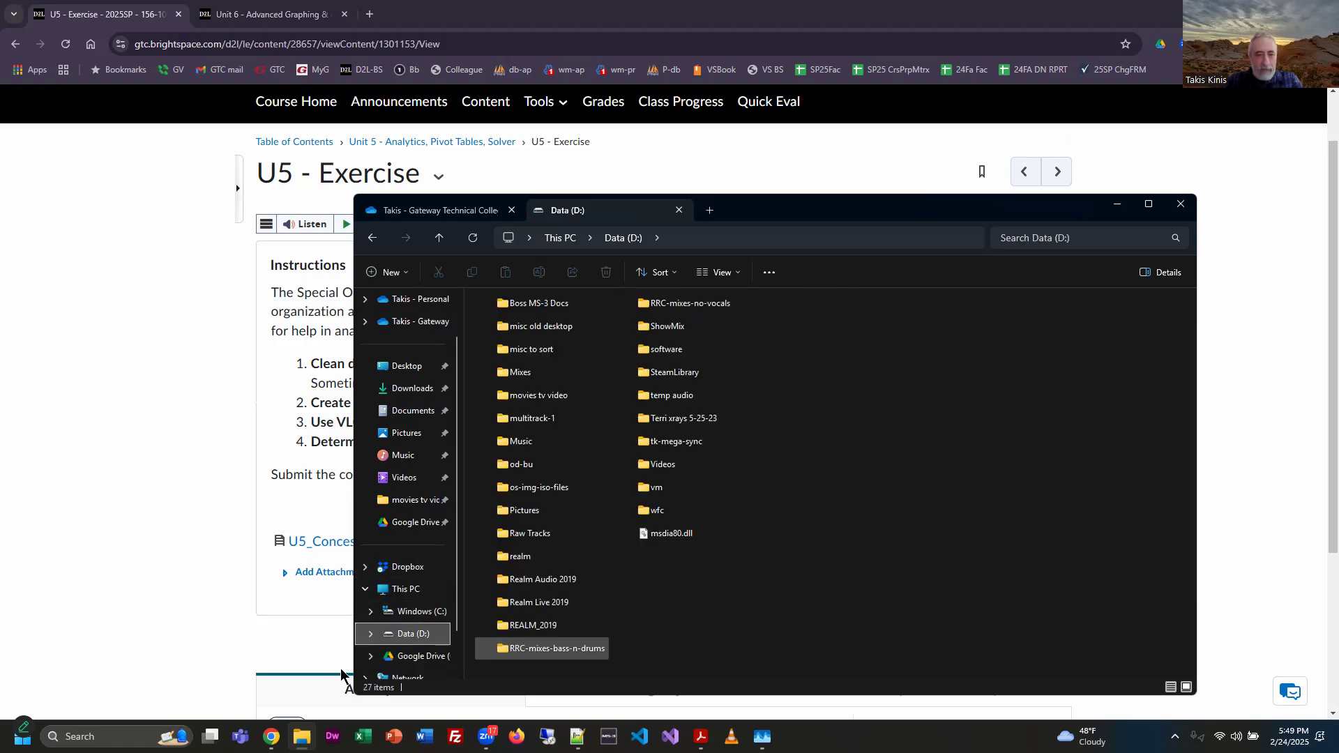
click(414, 524)
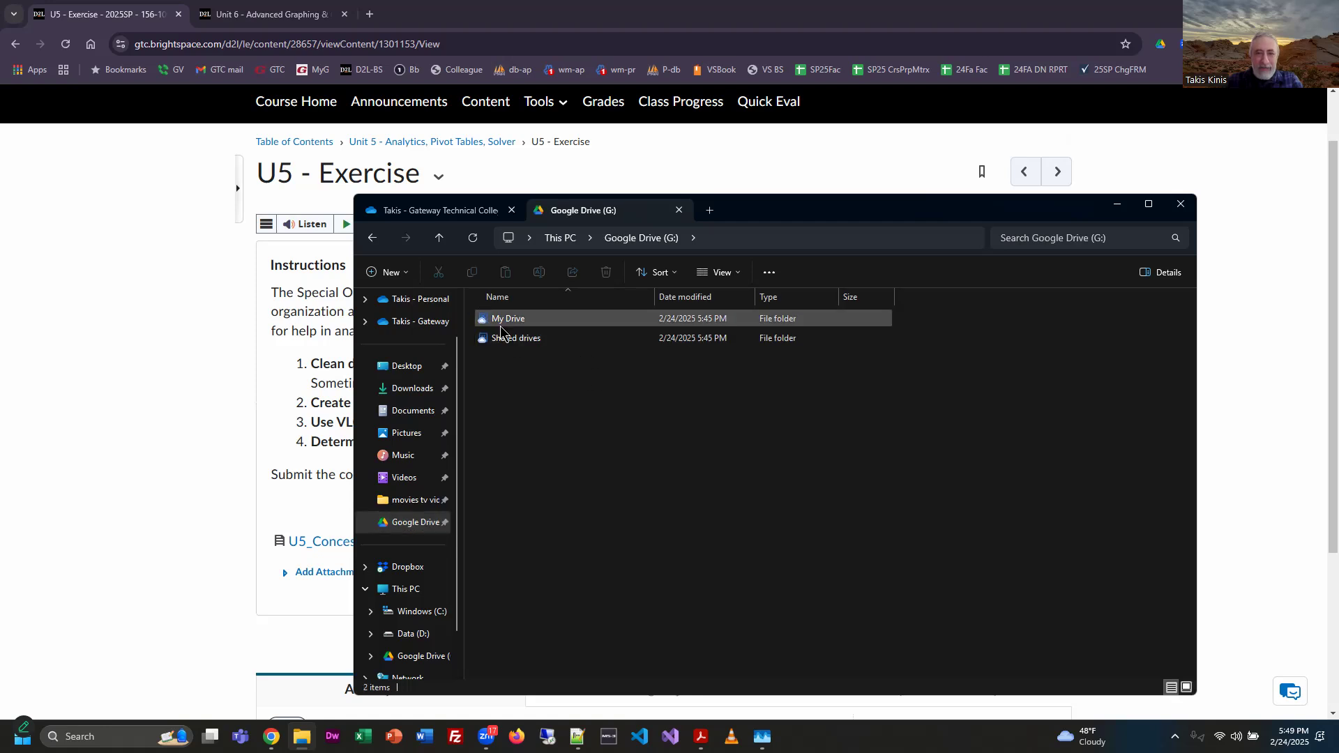
double_click(507, 319)
scroll(599, 530, down, 5)
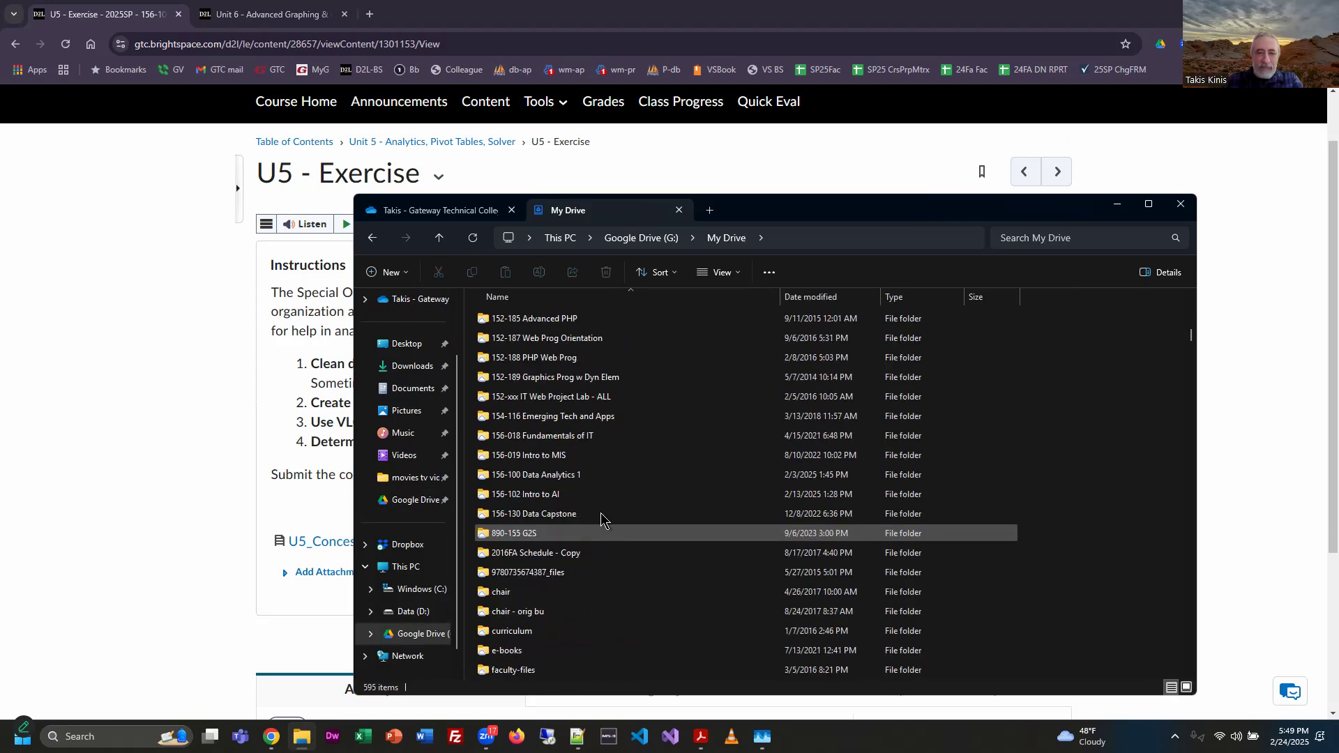
double_click(551, 477)
click(508, 436)
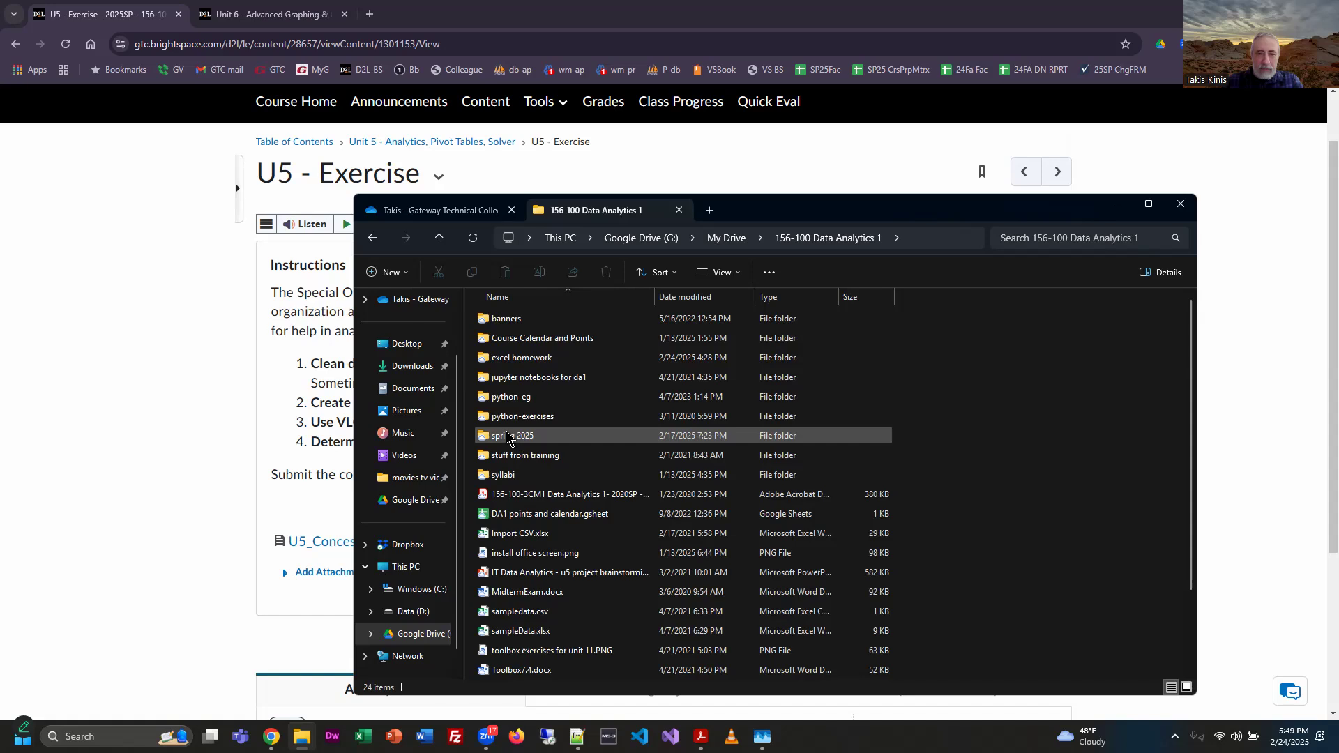
double_click(494, 379)
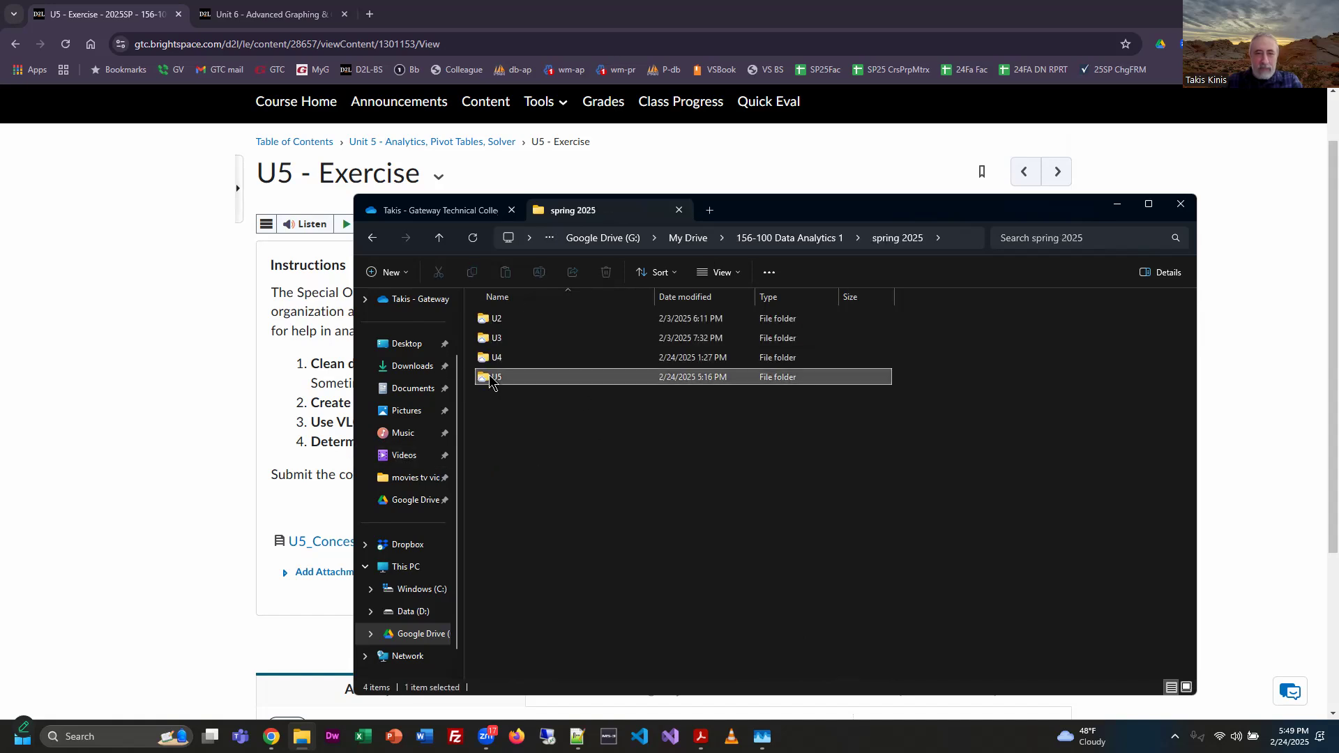
- Open U5_Concessions (in-progress).xlsx in Excel, maximize it and look through the Tournament Sales rows
double_click(504, 318)
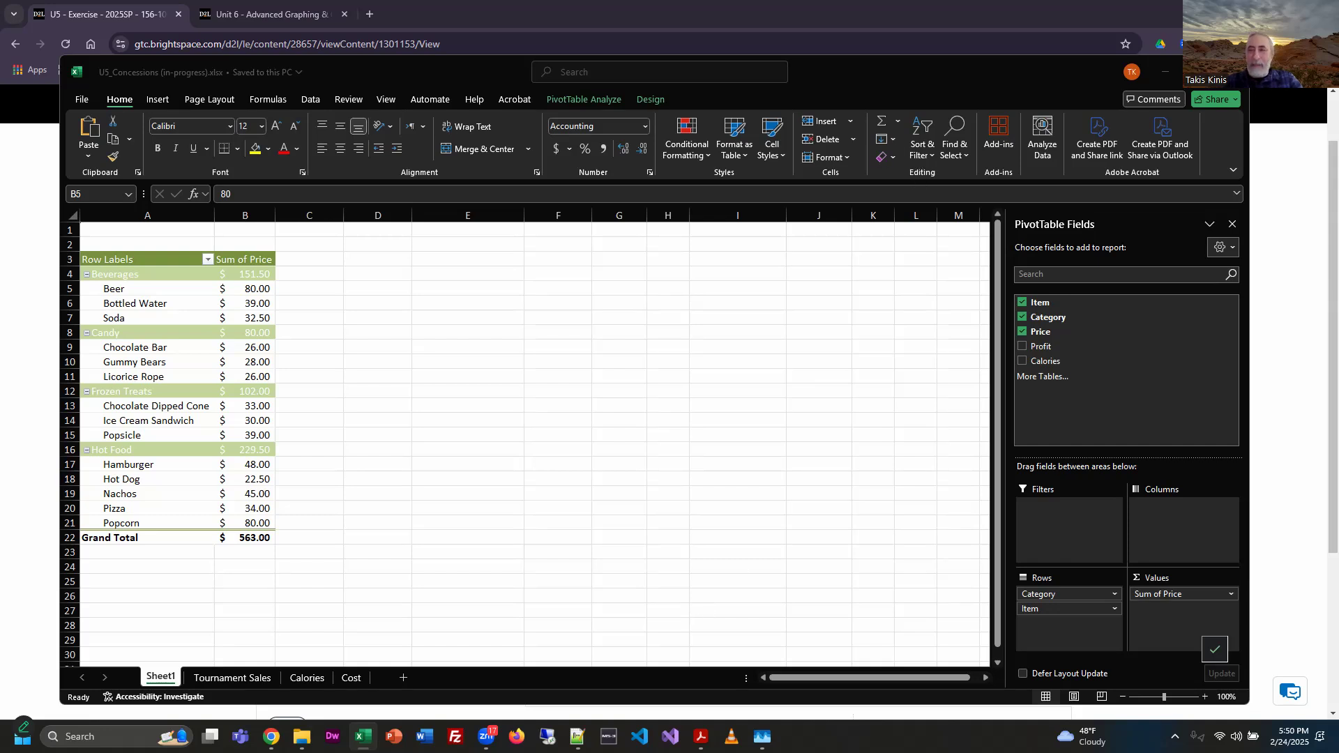
click(1198, 72)
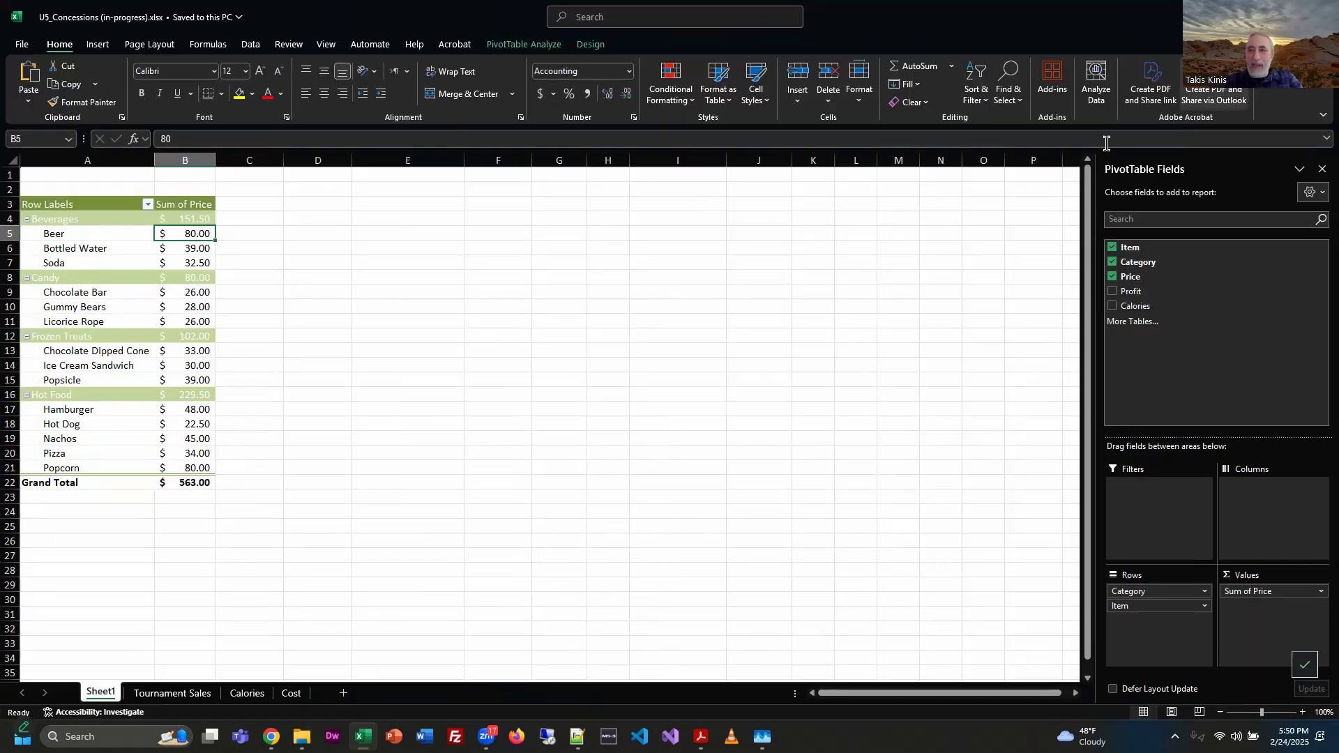
click(175, 692)
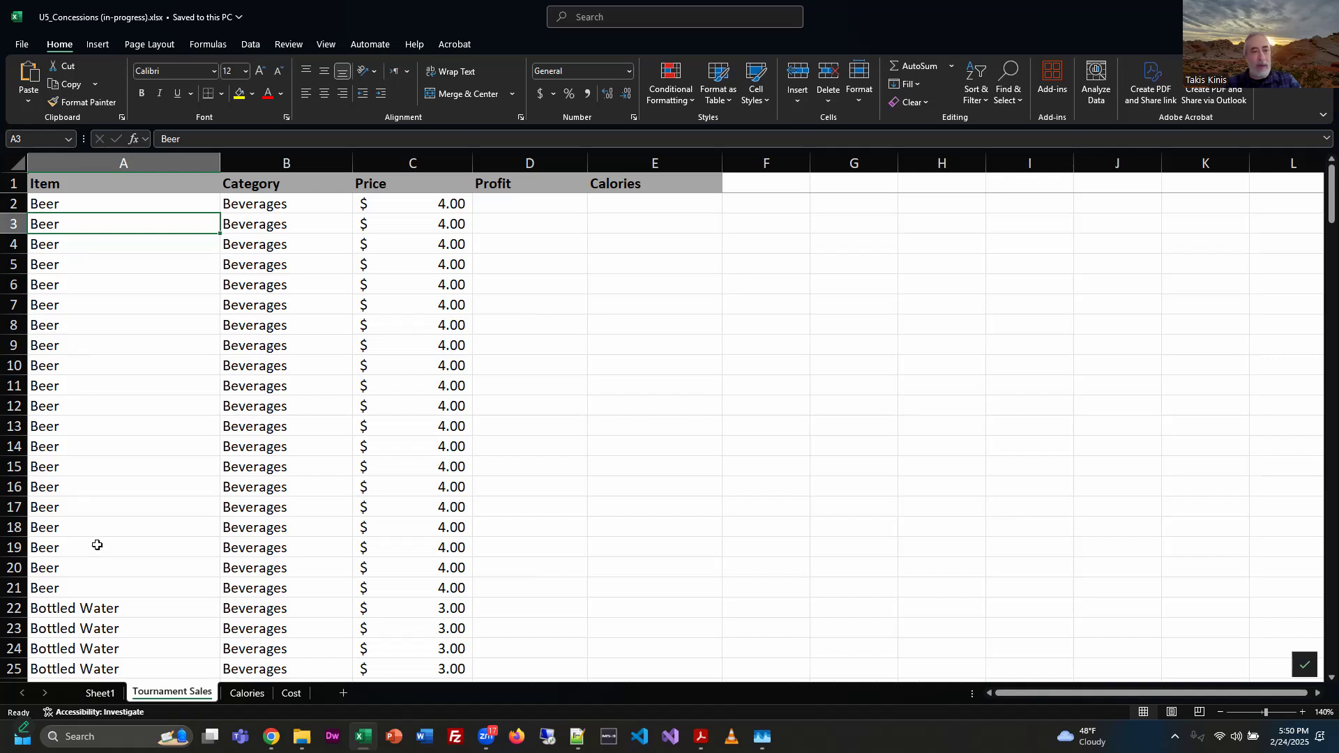
scroll(144, 612, down, 2)
scroll(143, 611, down, 3)
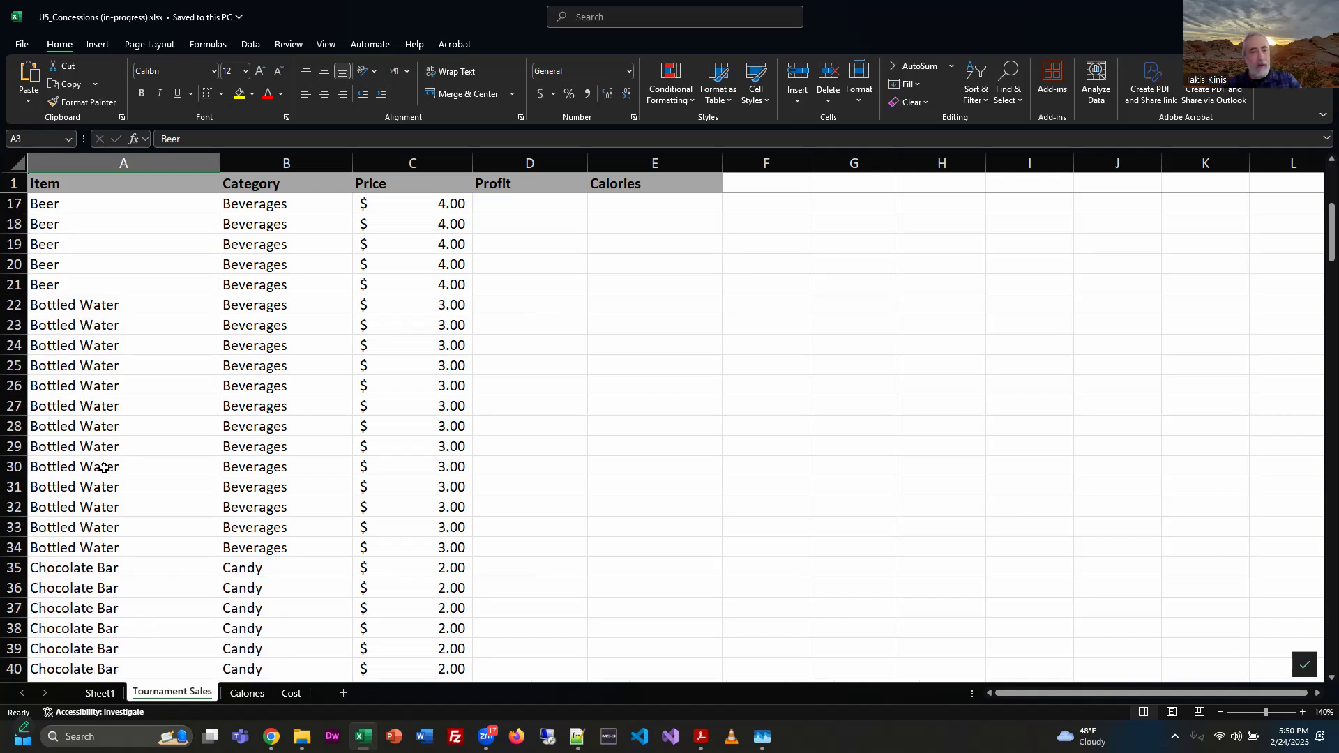
scroll(105, 482, down, 8)
scroll(105, 485, down, 4)
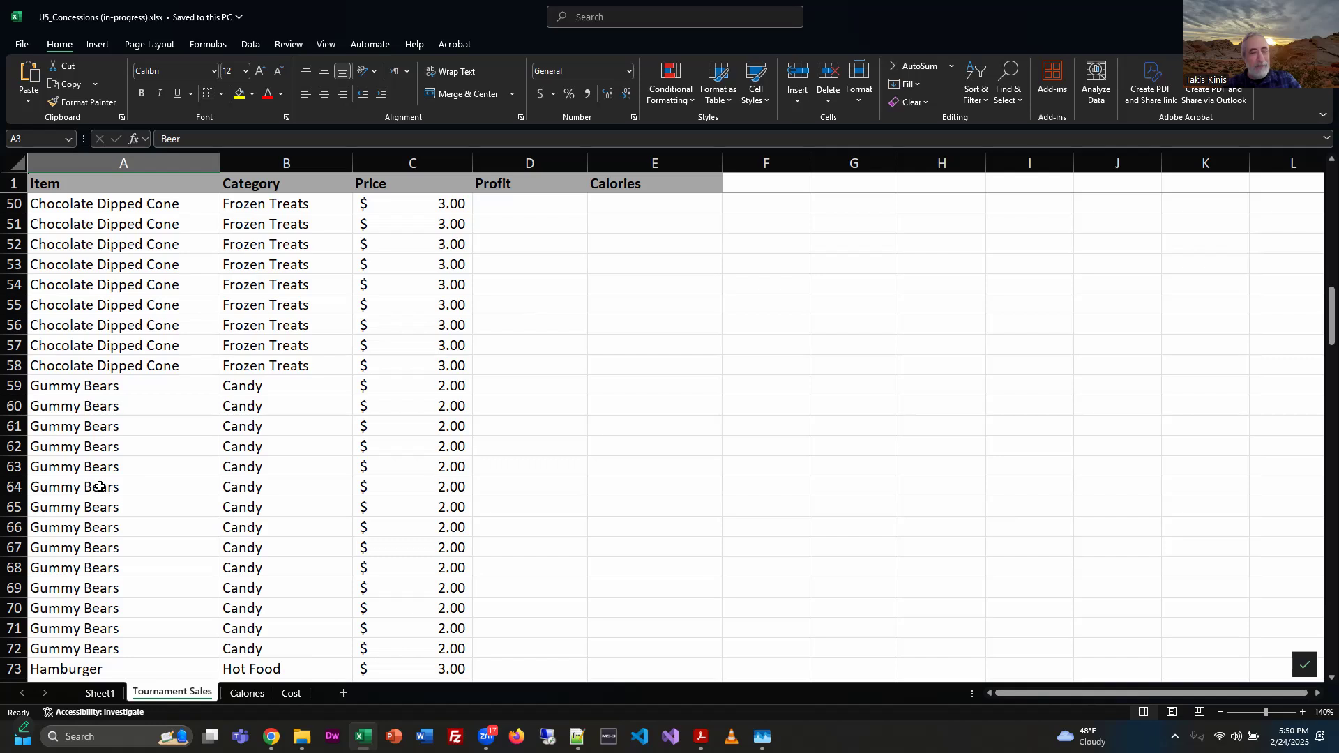
scroll(104, 484, up, 10)
scroll(416, 613, up, 7)
- Open U5_Concessions (orig).xlsx from the U5 folder and zoom the Tournament Sales sheet to 140%
click(301, 736)
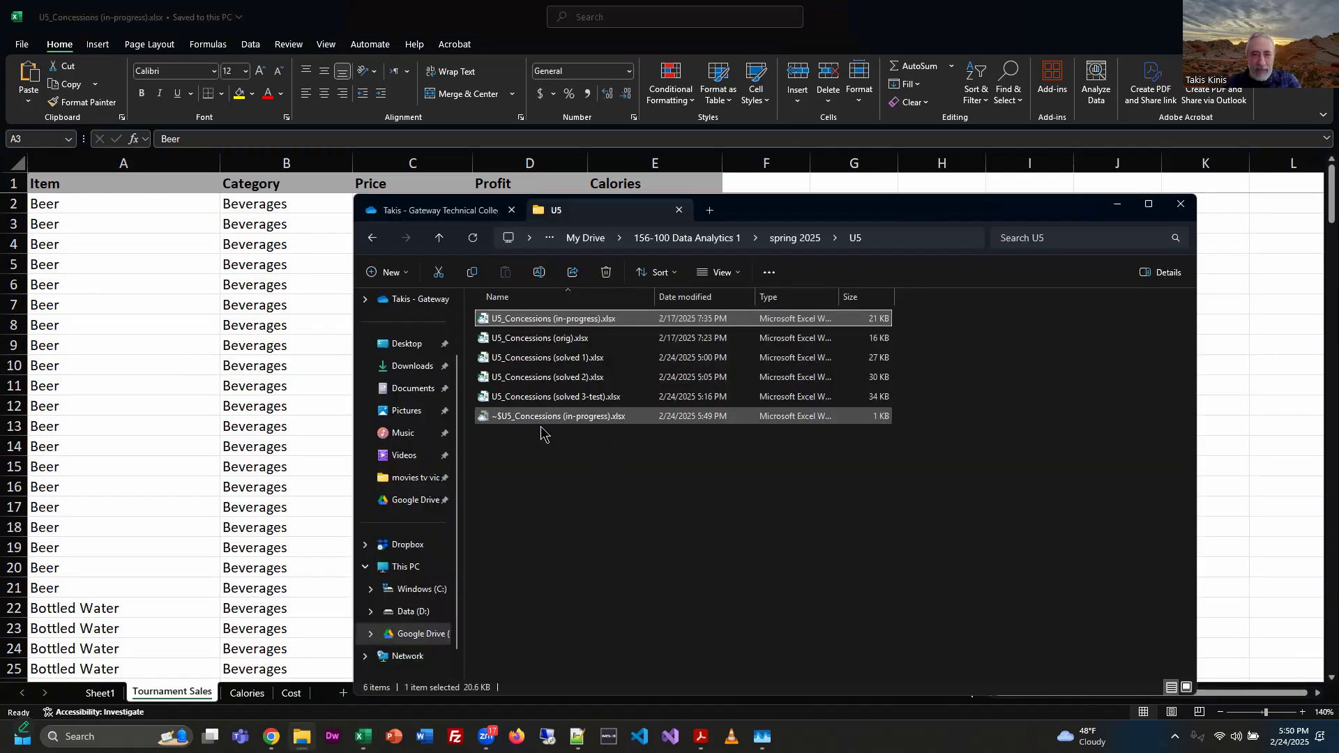
click(558, 340)
key(alt+Tab)
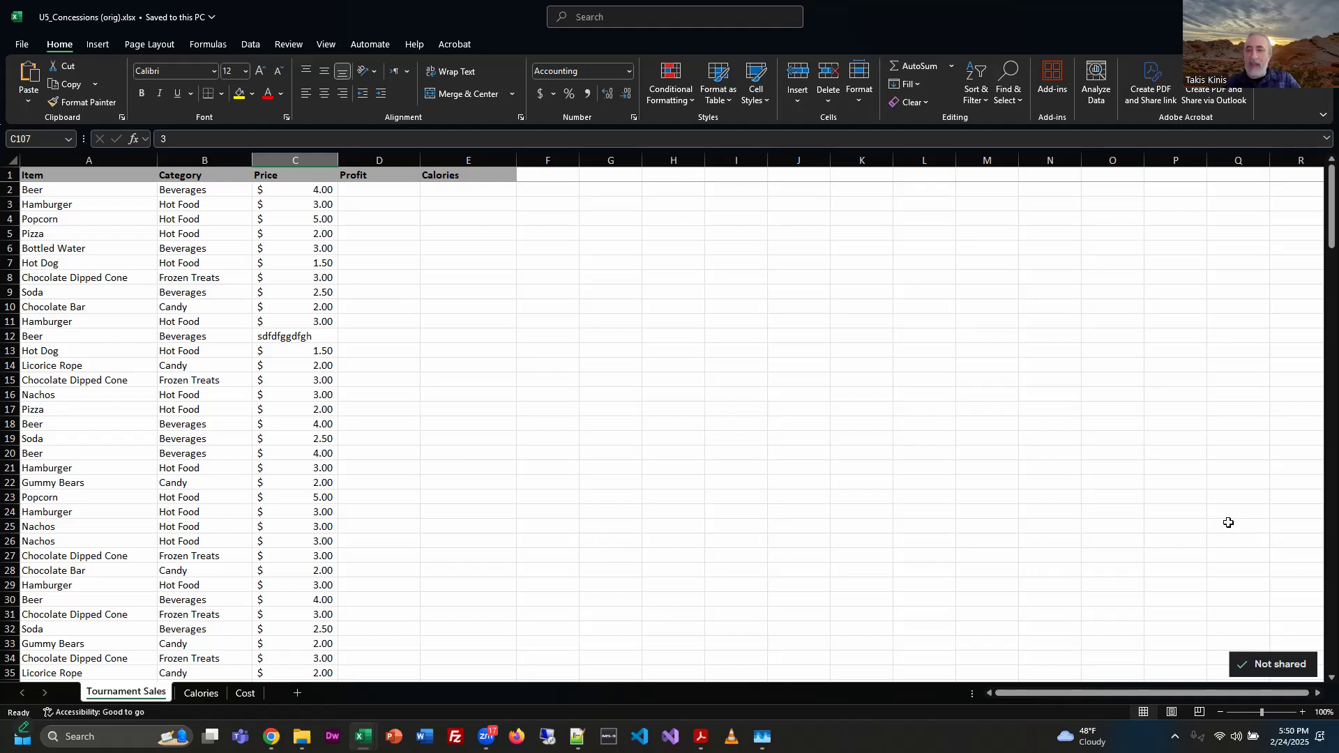
click(1303, 712)
click(1302, 712)
click(1302, 712)
click(1302, 712)
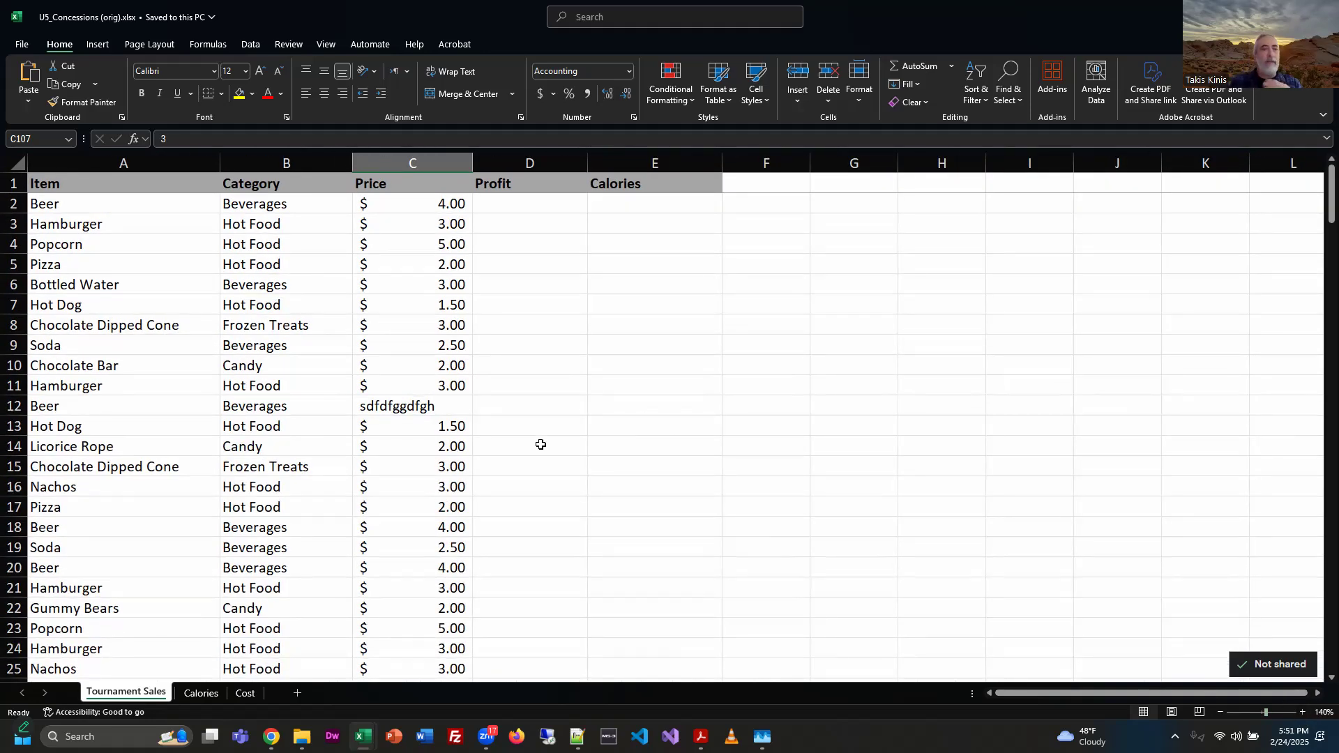
- Inspect the contents and number formats of sample Price, Item and Category cells in Tournament Sales, including C12, C3, C7, A37 and B37
click(403, 409)
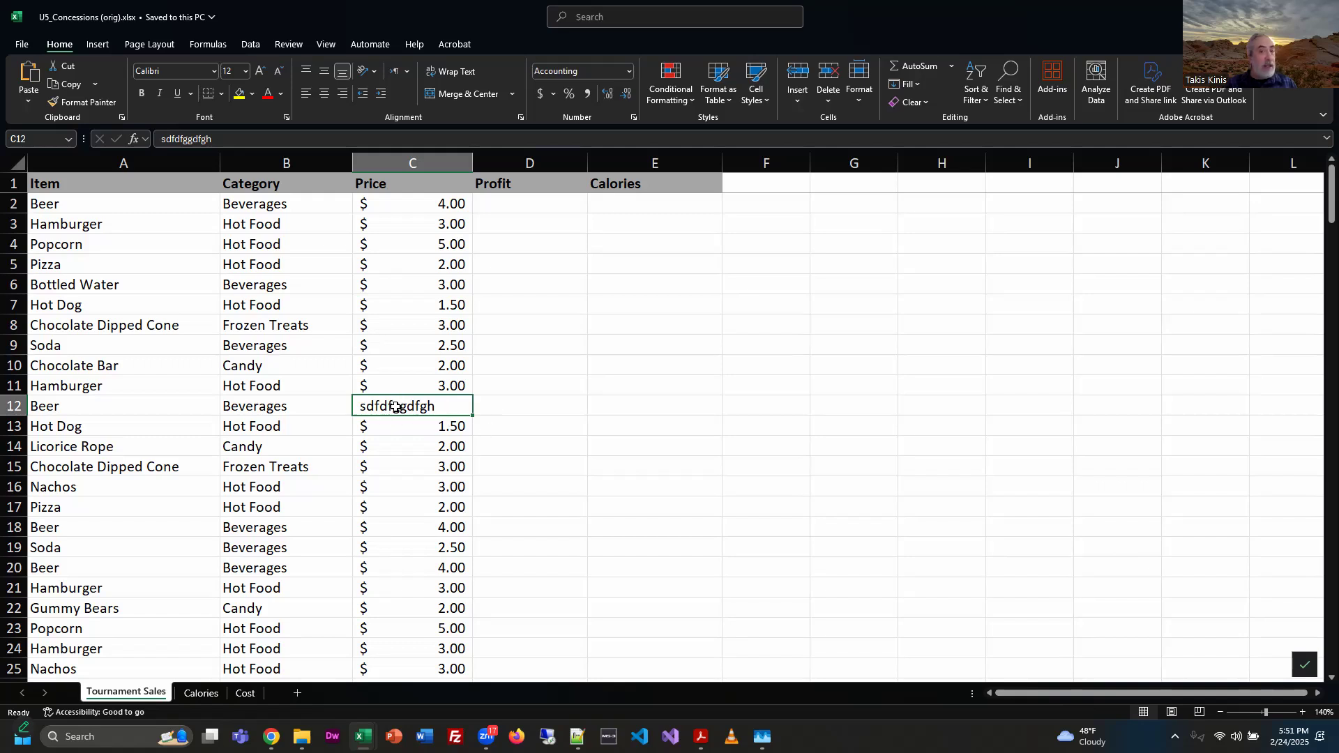
click(424, 267)
click(425, 241)
click(427, 219)
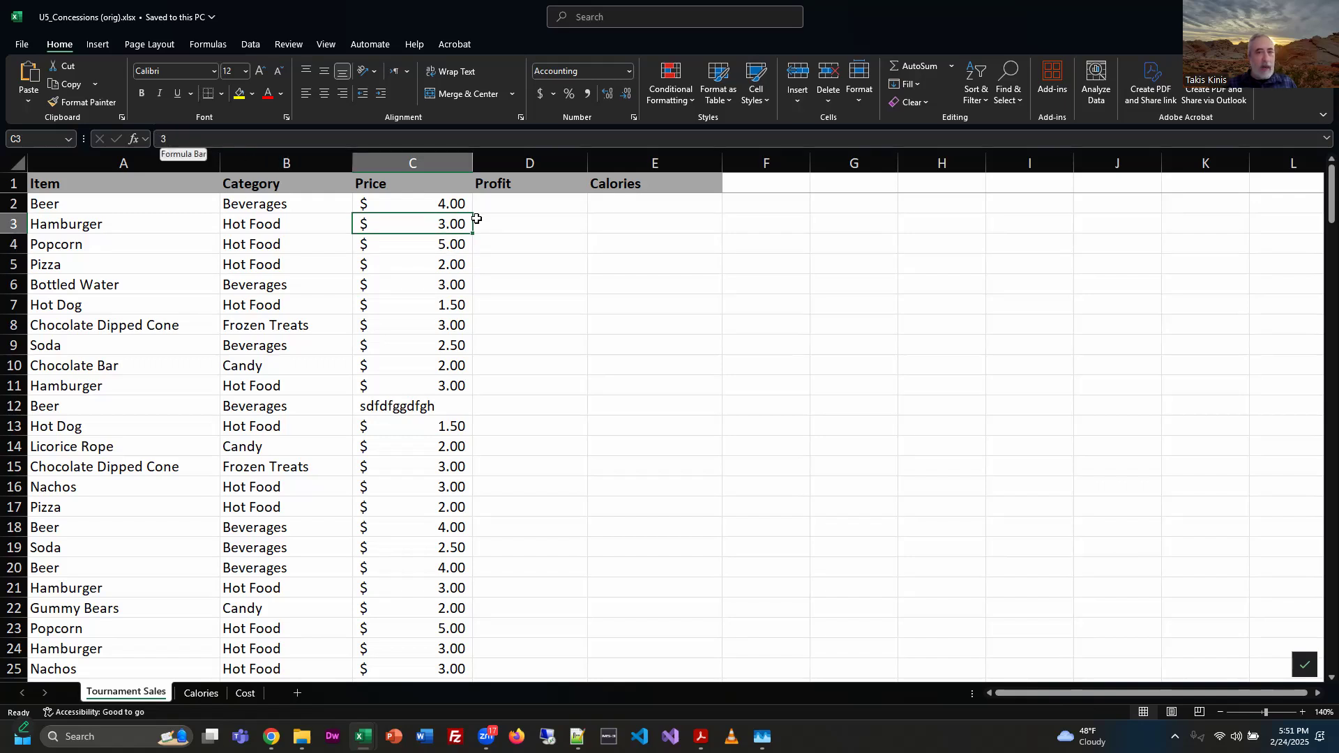
click(448, 304)
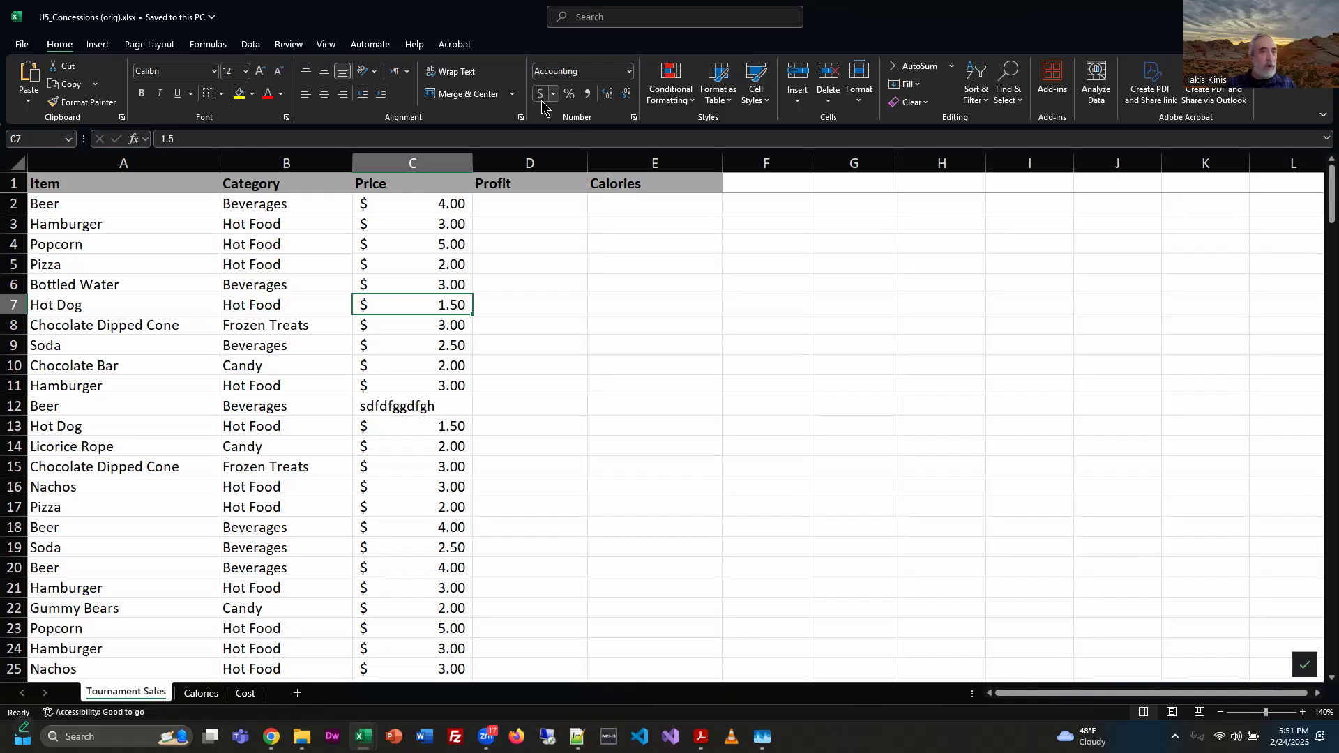
scroll(391, 523, down, 1)
scroll(411, 523, down, 9)
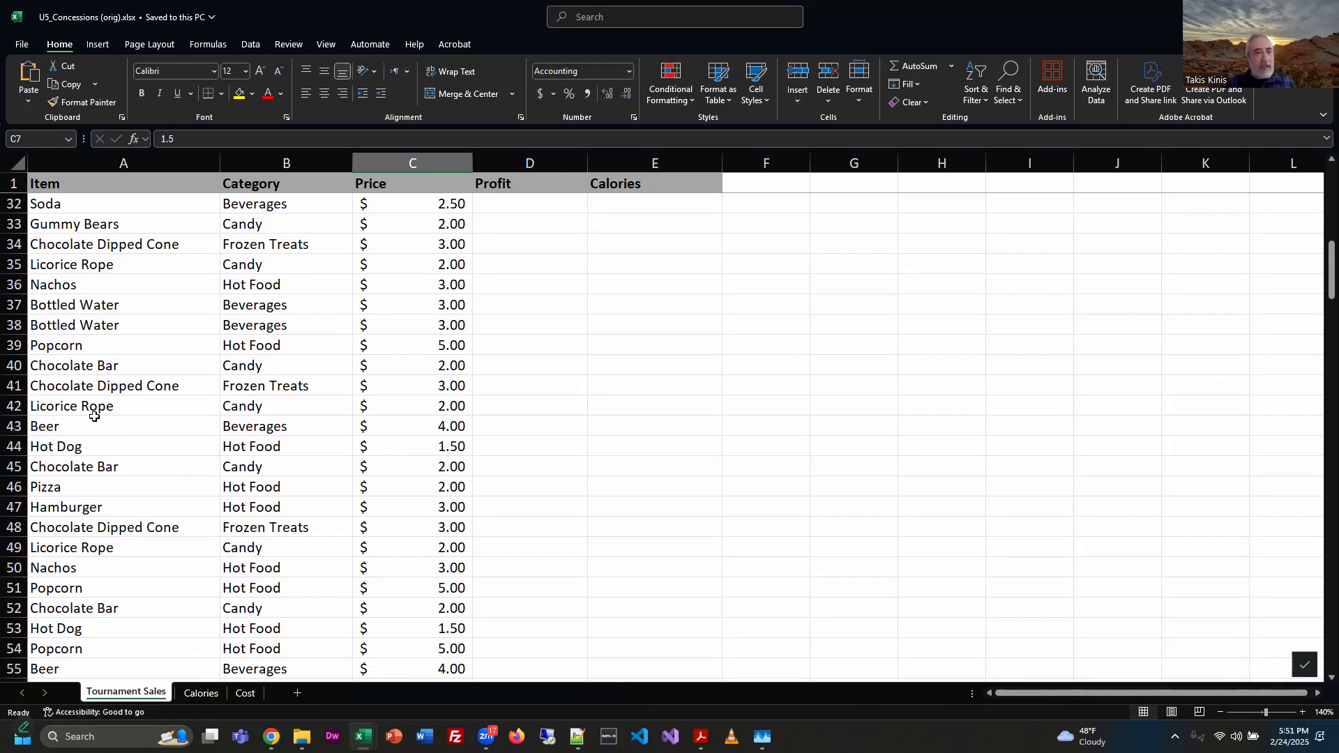
click(98, 304)
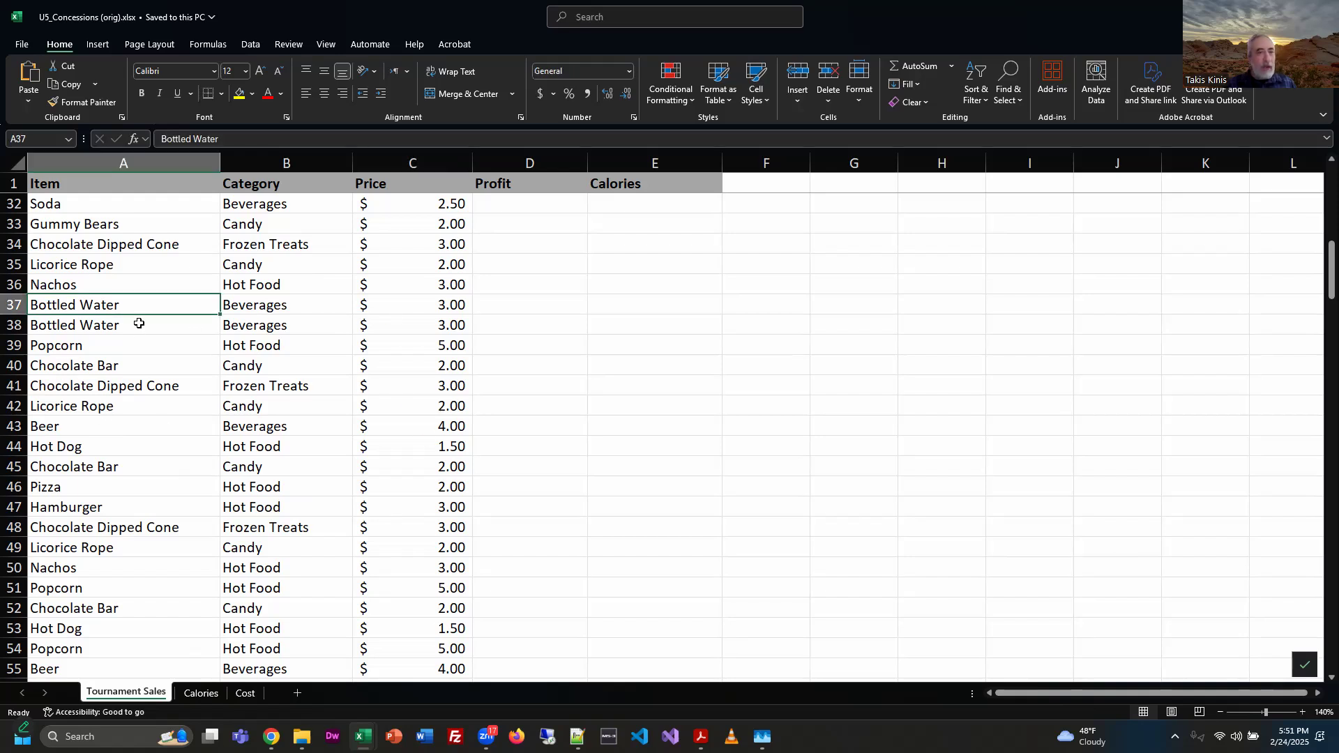
click(272, 306)
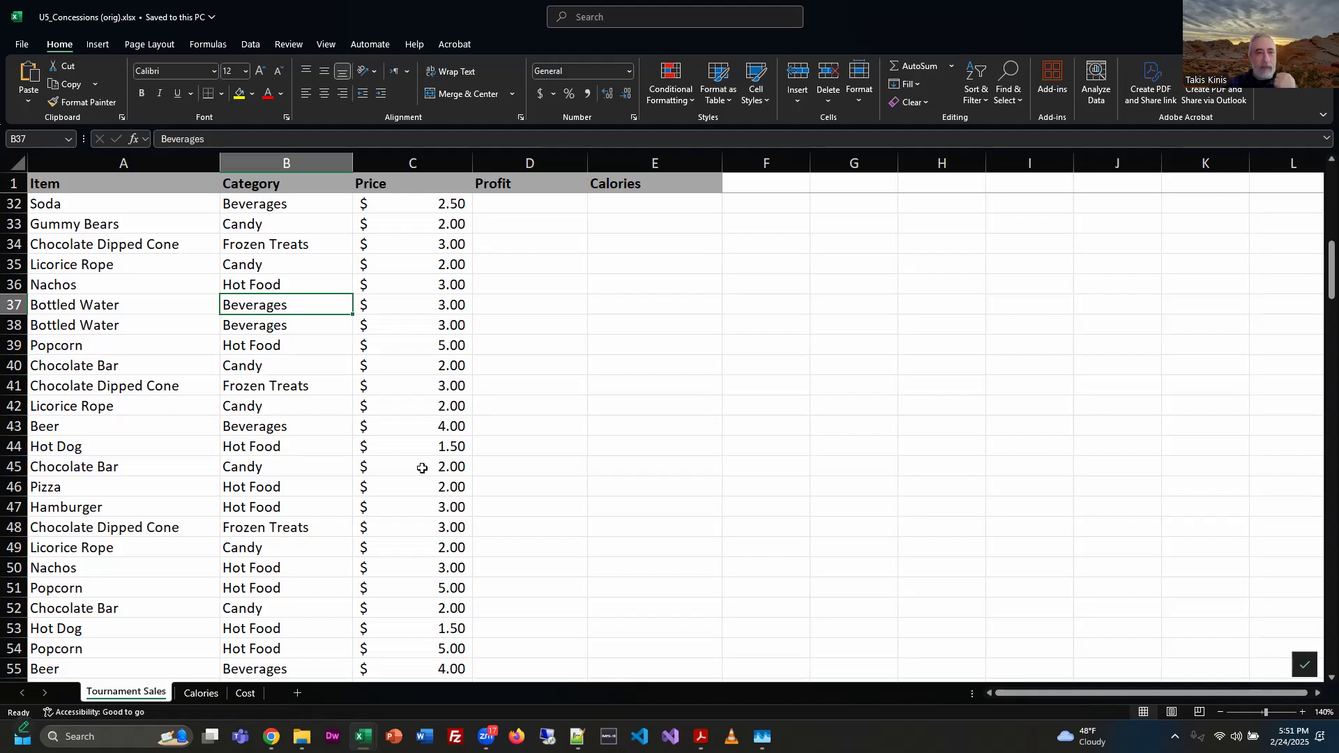
- Scan the Price column of Tournament Sales for missing or non-numeric entries, checking cells C69 and C77
scroll(457, 465, down, 1)
scroll(454, 268, down, 5)
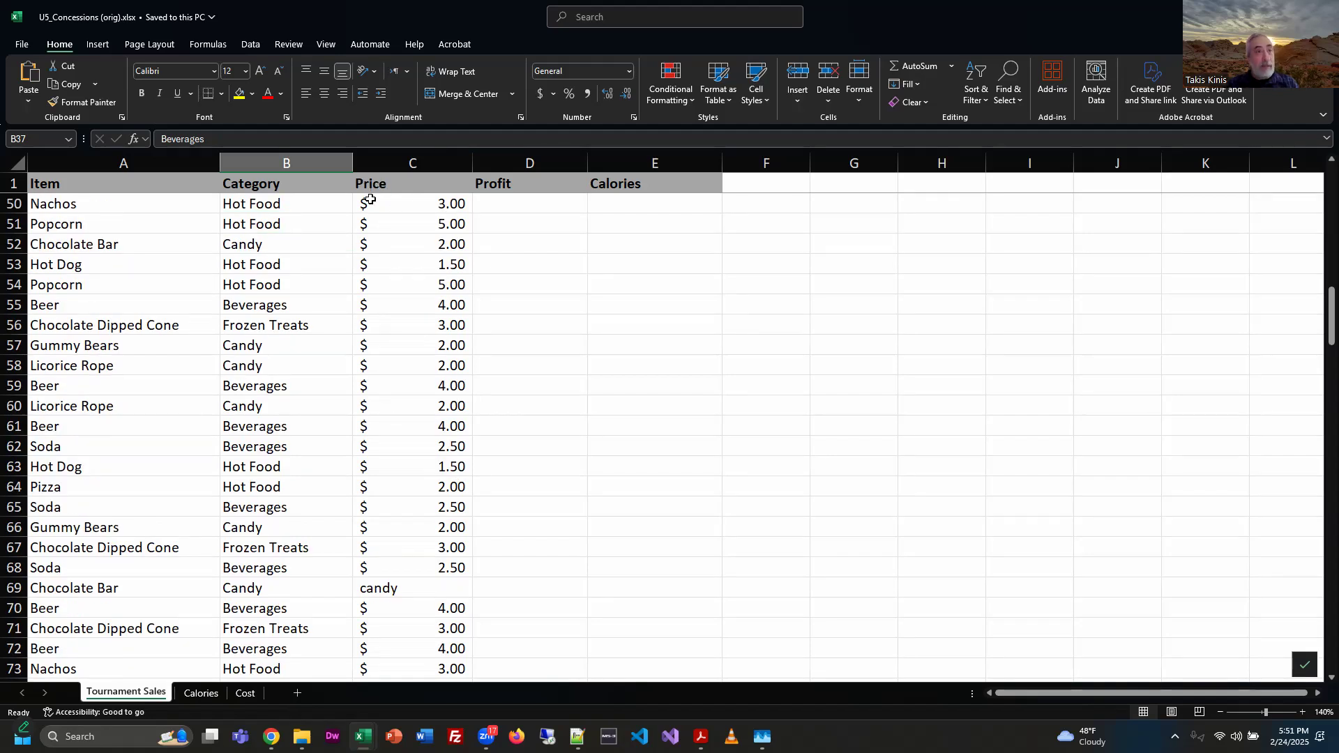
scroll(453, 506, down, 2)
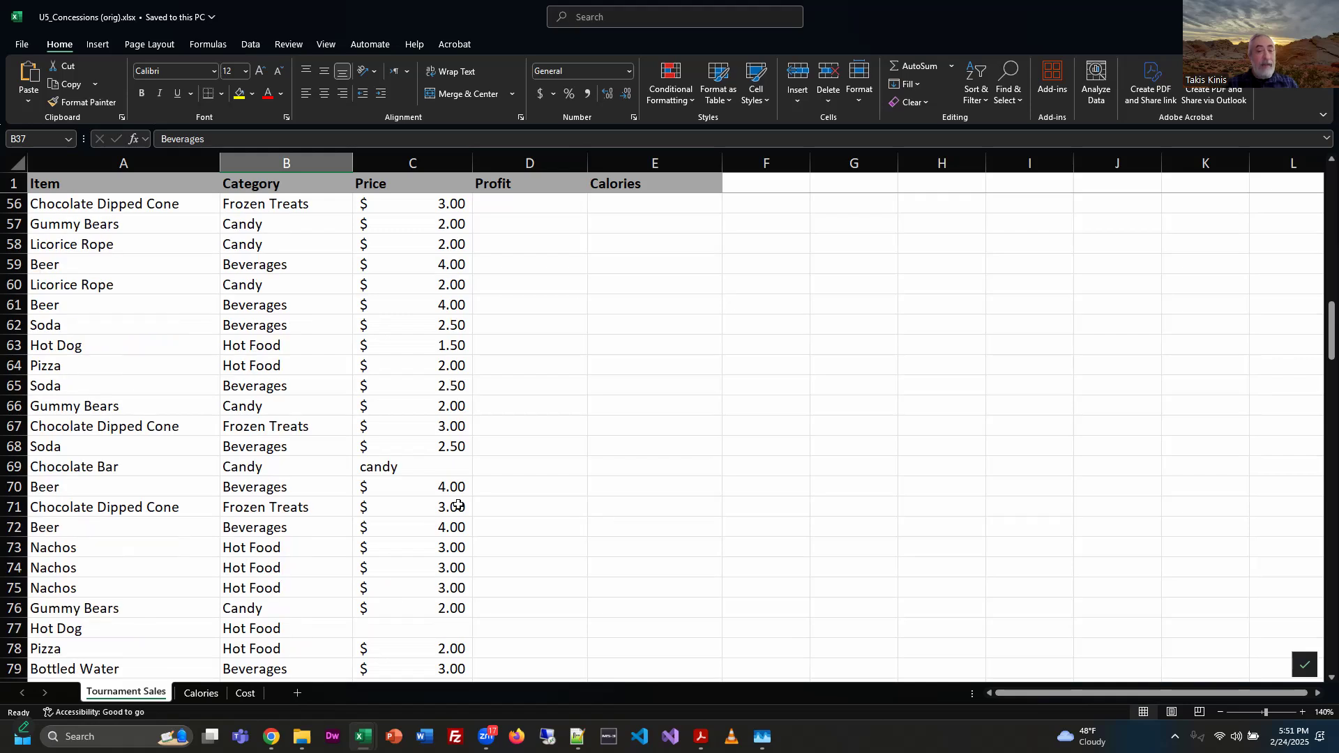
scroll(423, 408, down, 1)
click(433, 402)
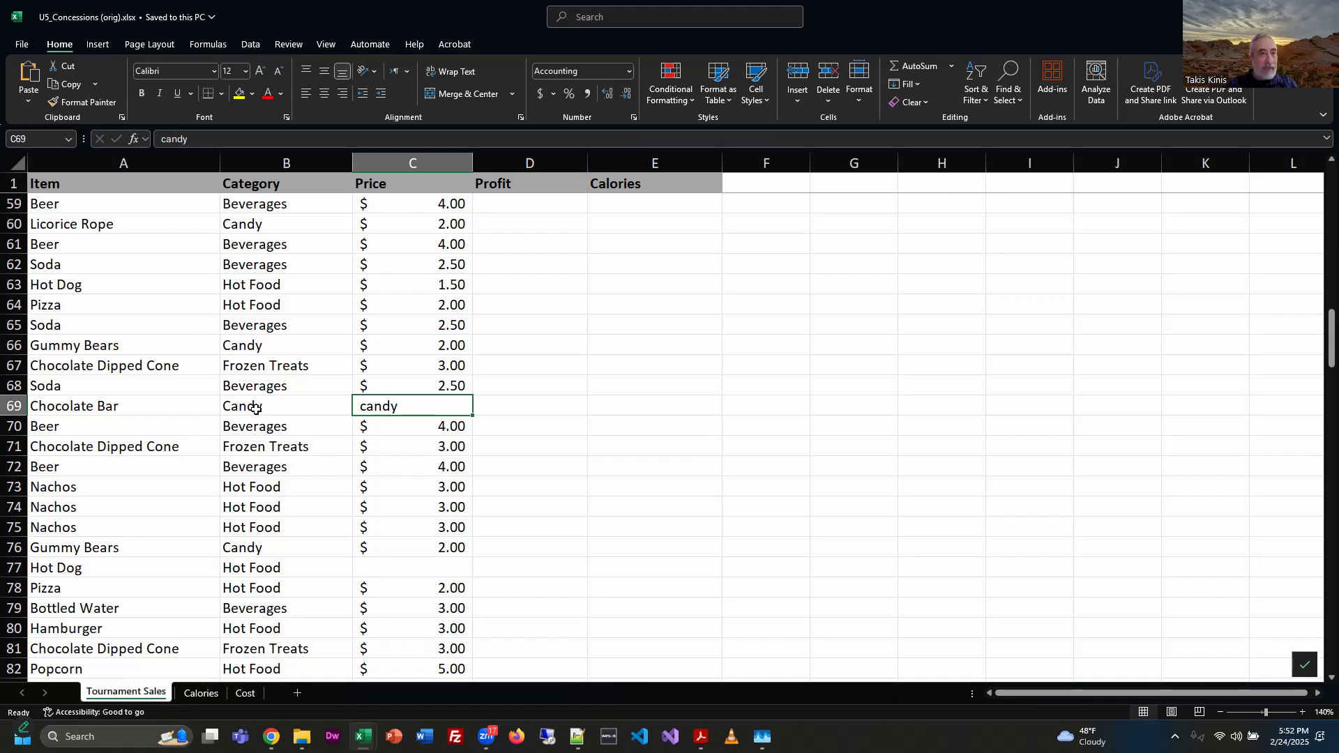
scroll(422, 456, down, 2)
click(422, 461)
click(421, 445)
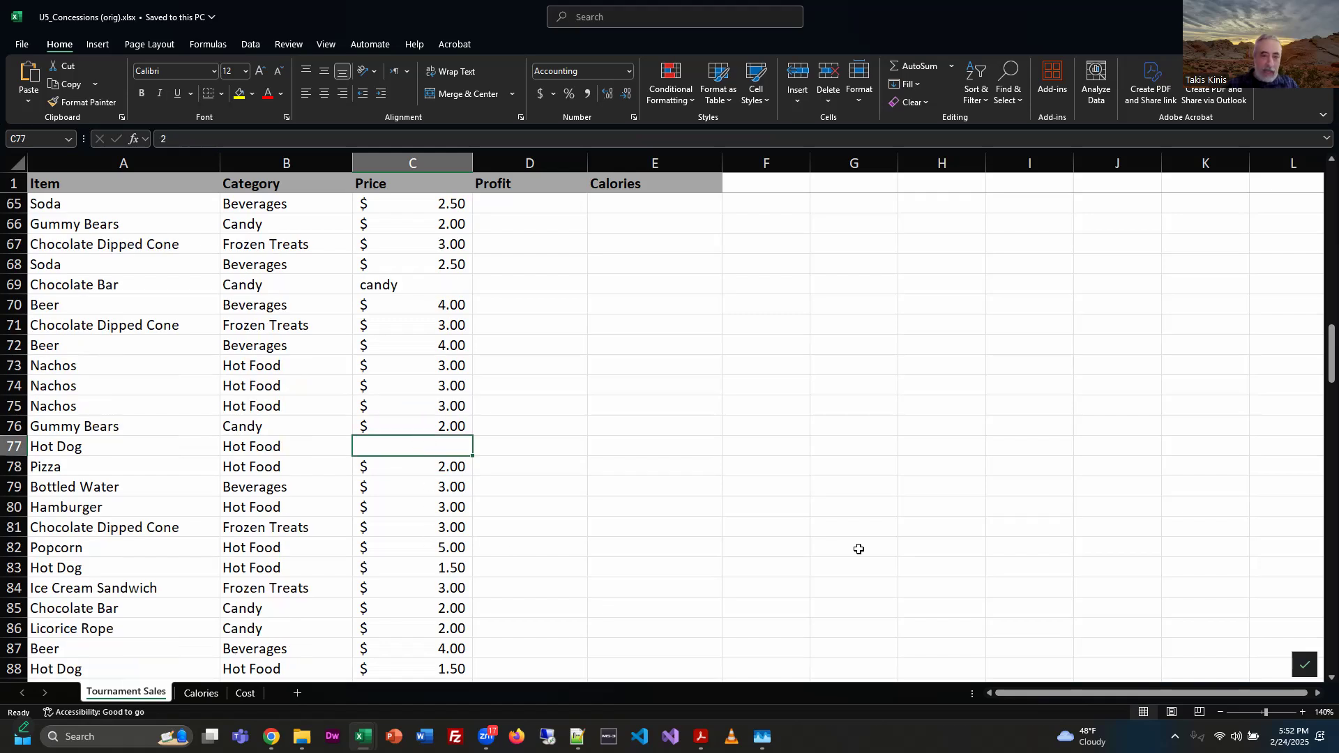
scroll(859, 549, down, 12)
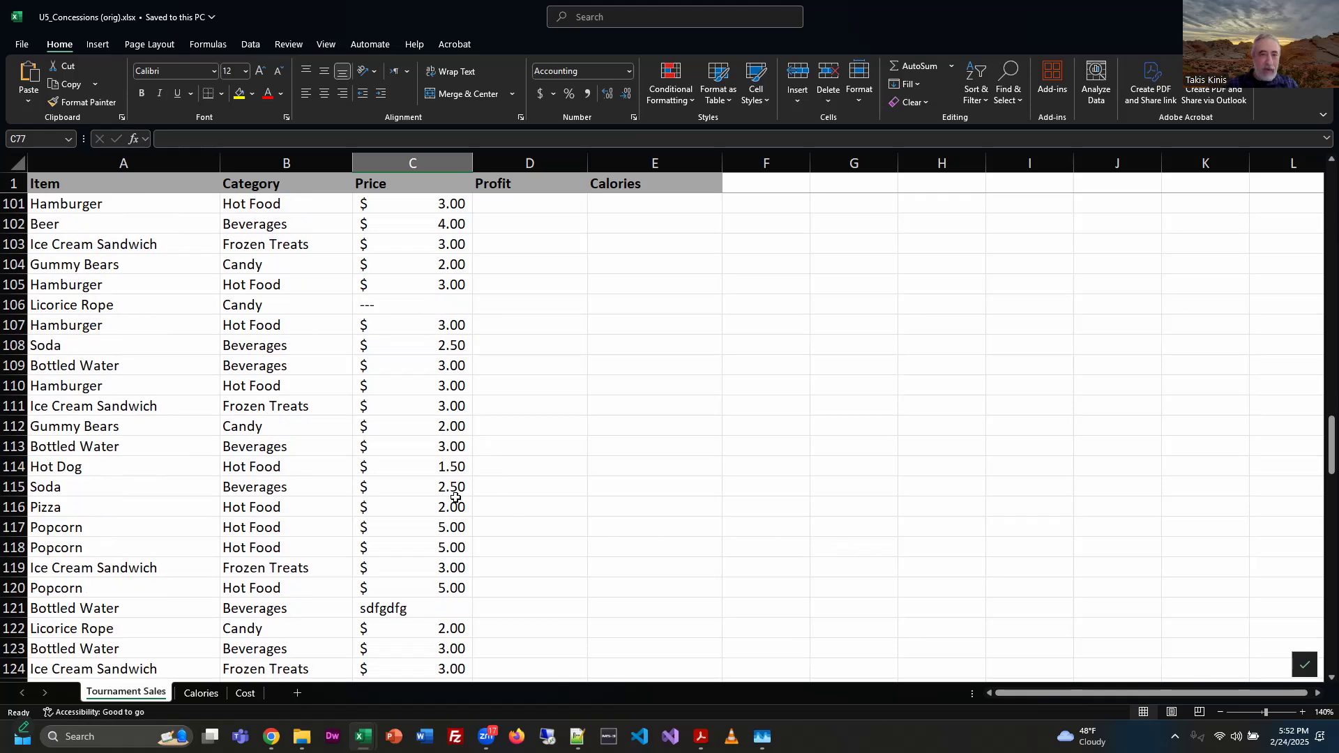
scroll(455, 497, up, 17)
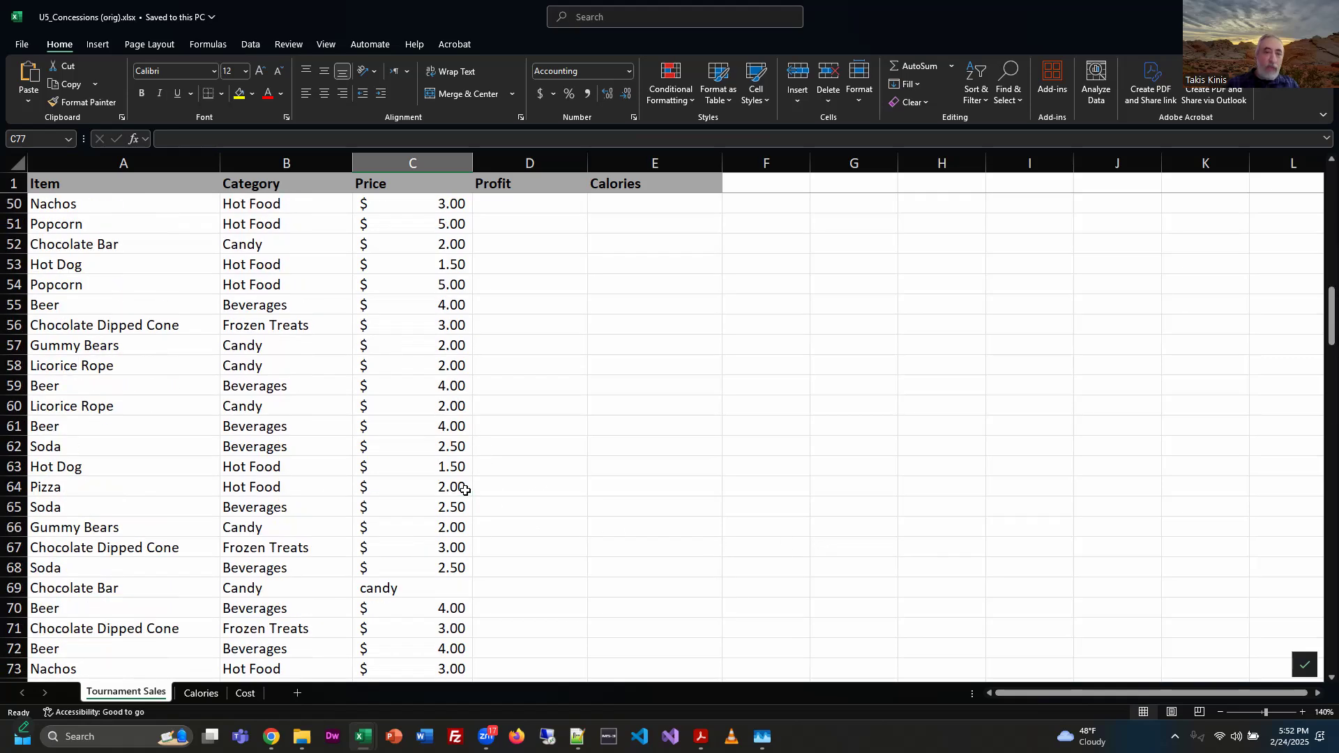
scroll(465, 490, down, 3)
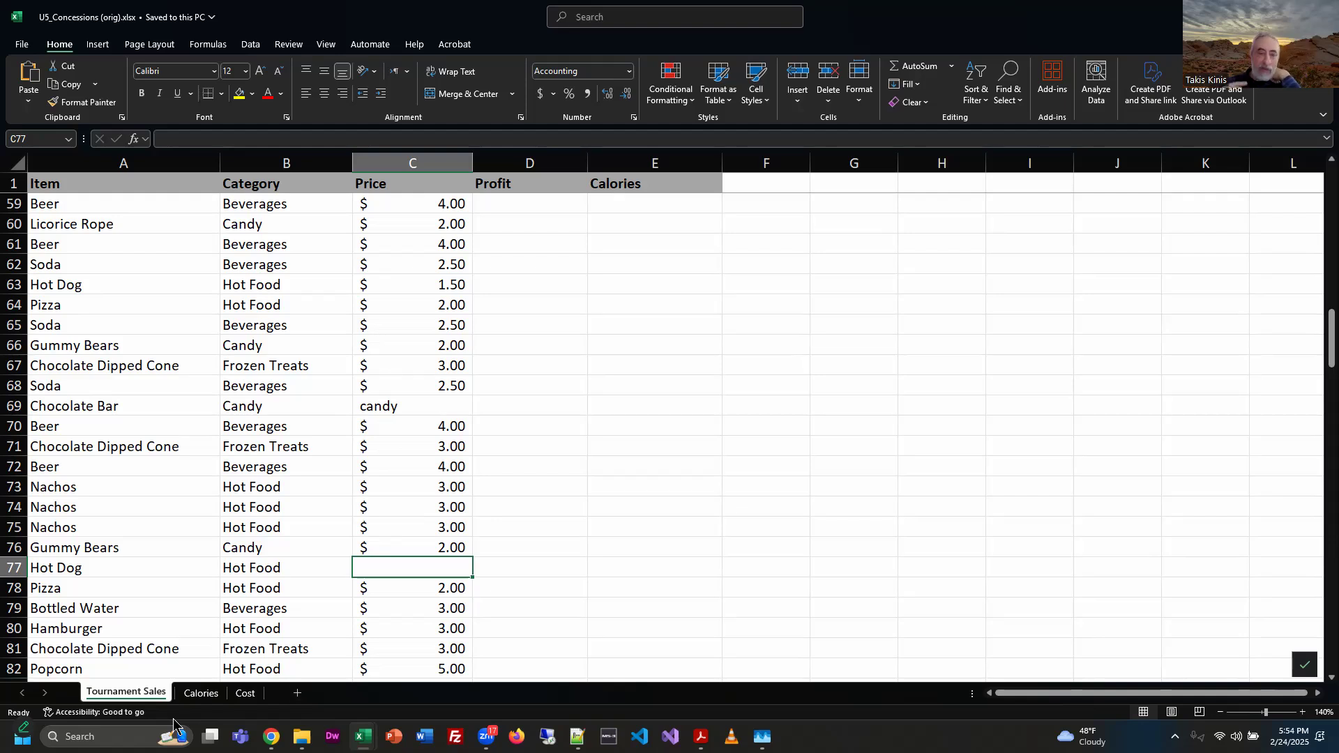
- Compare the Profit and Calories columns of Tournament Sales with the item data on the Cost and Calories sheets
drag(547, 207, 677, 351)
click(640, 452)
click(542, 424)
click(679, 421)
drag(517, 219, 670, 241)
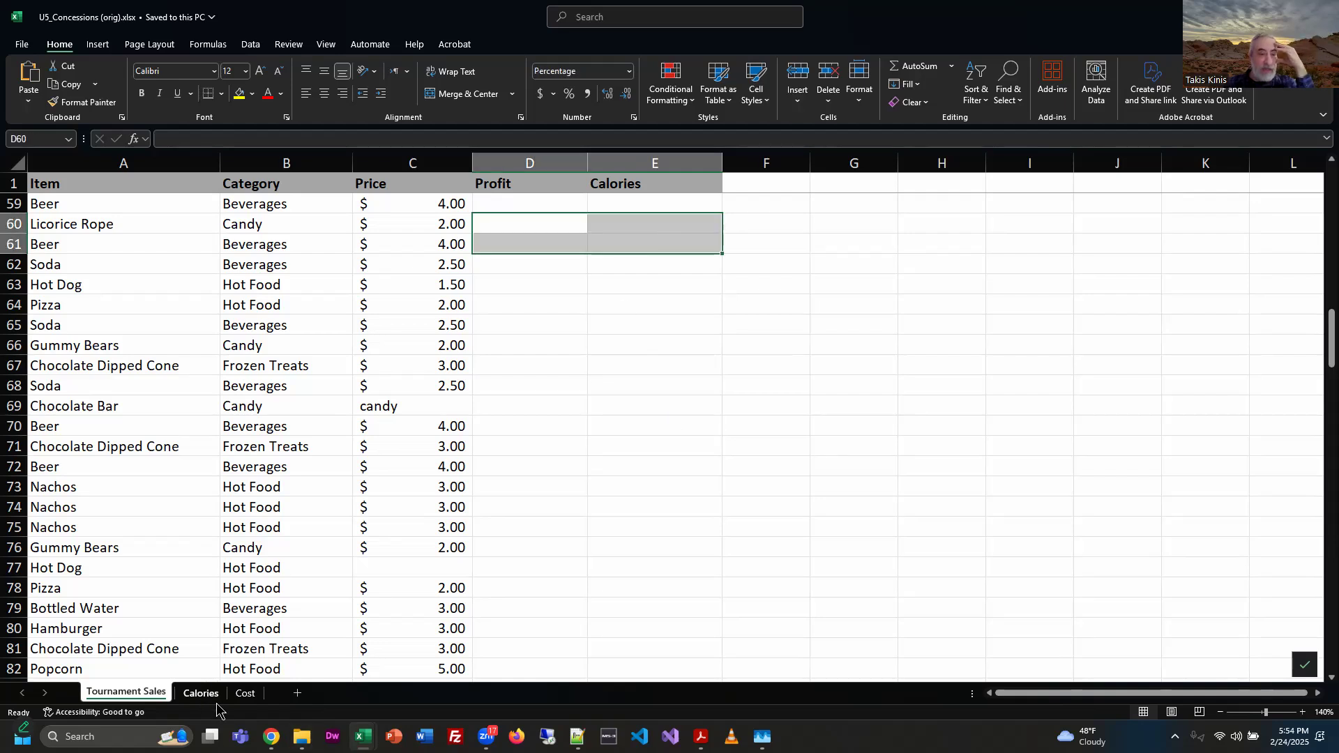
click(245, 693)
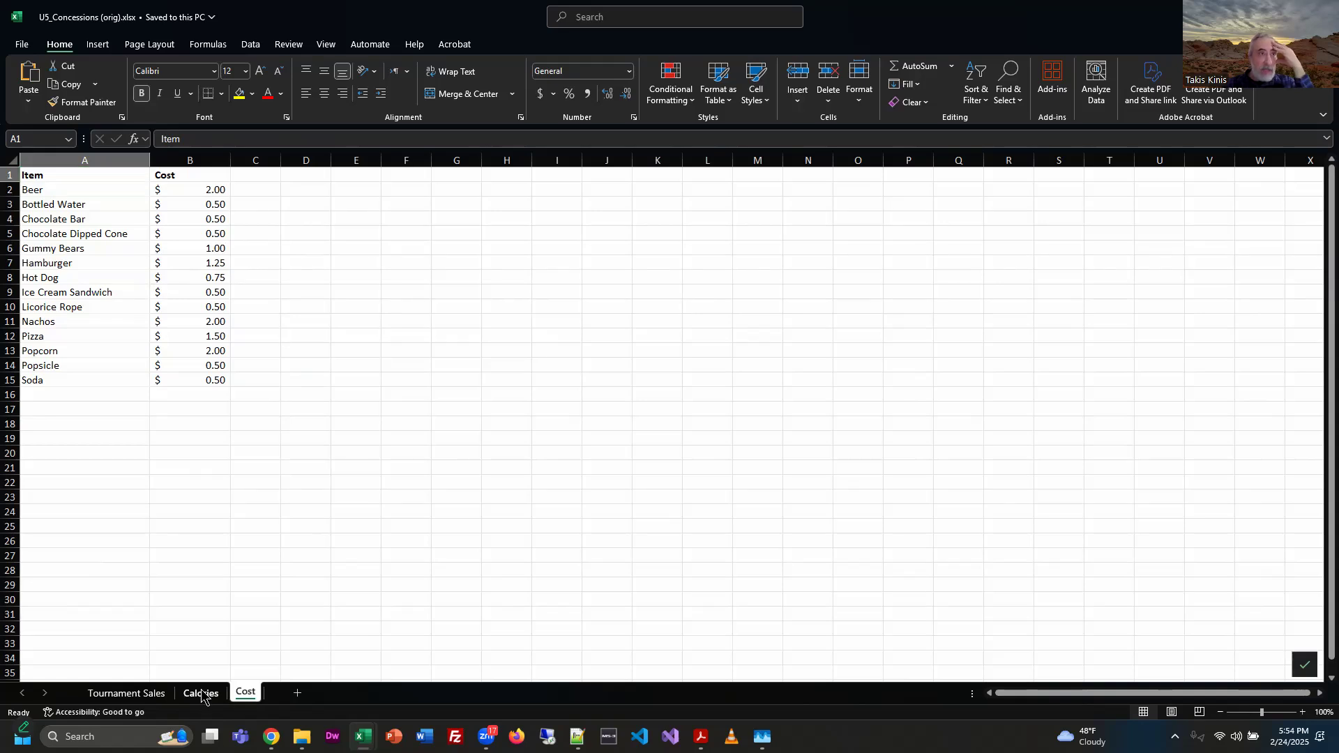
click(202, 695)
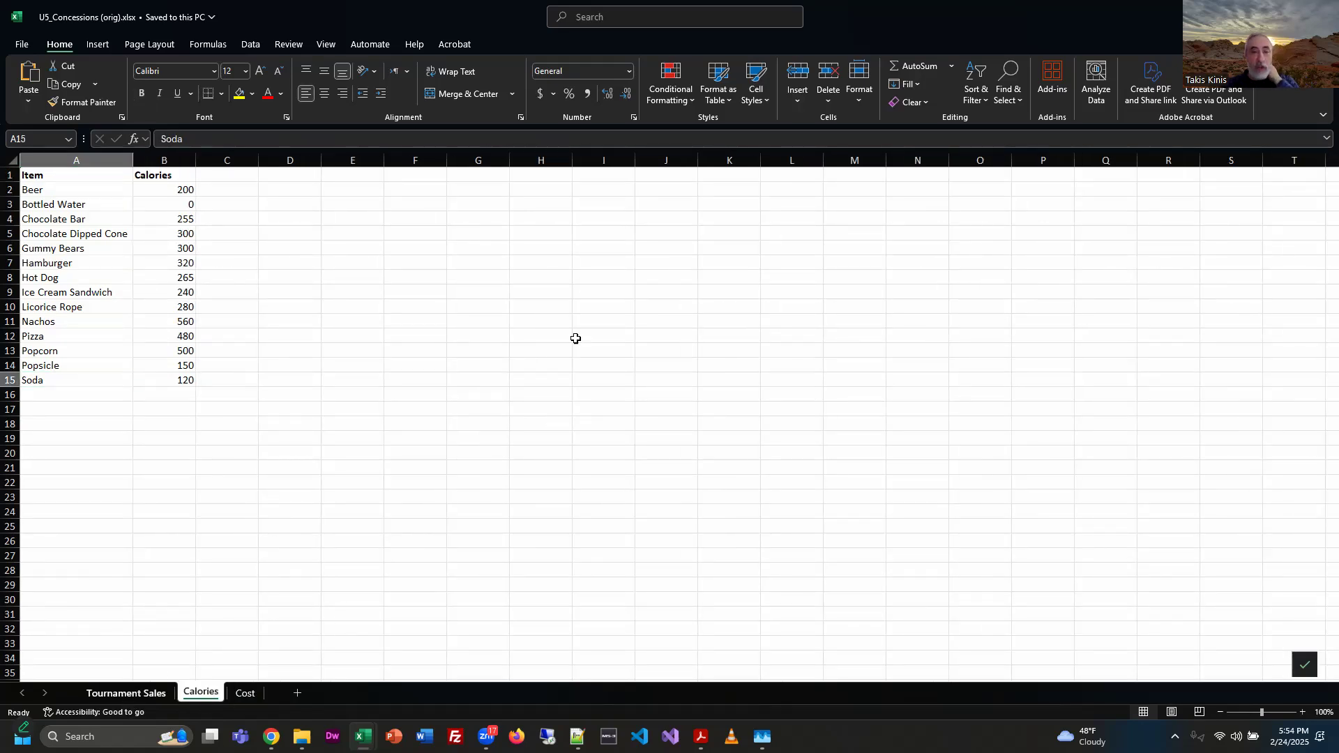
key(ctrl+Page_Up)
click(550, 257)
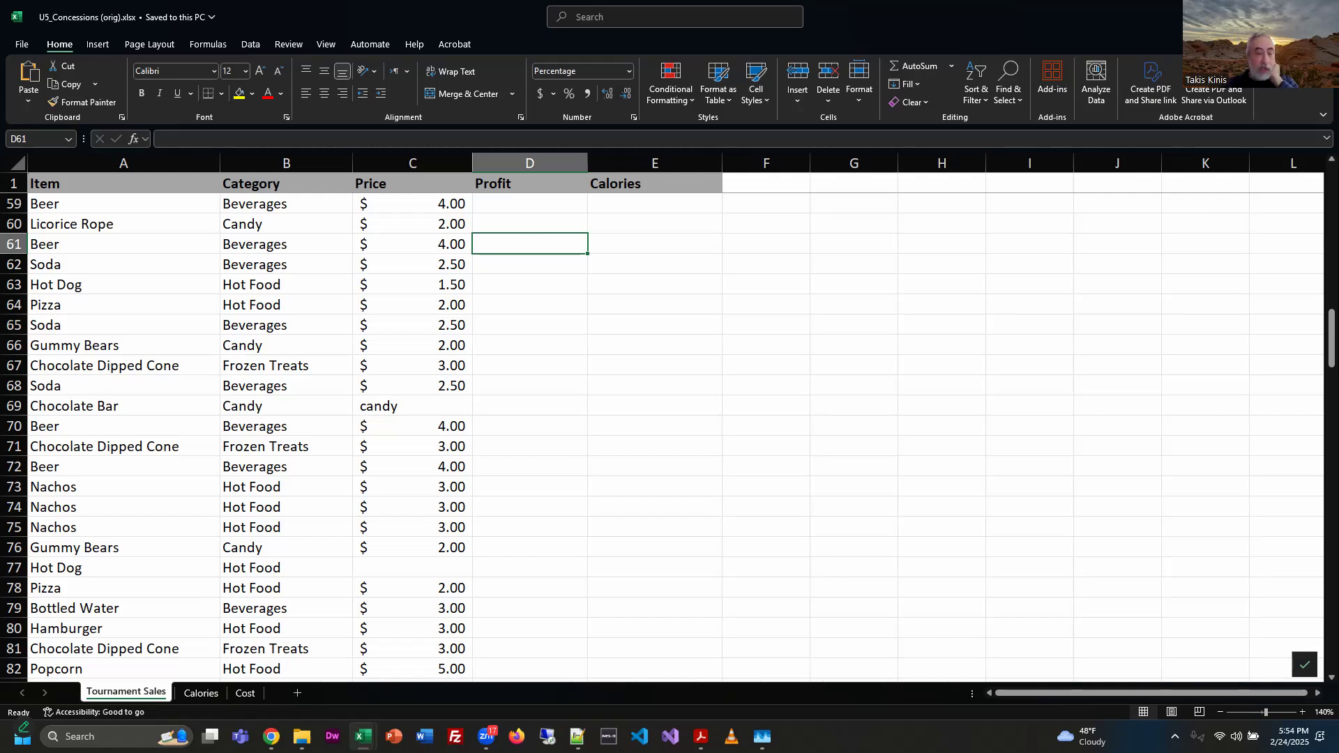
click(246, 694)
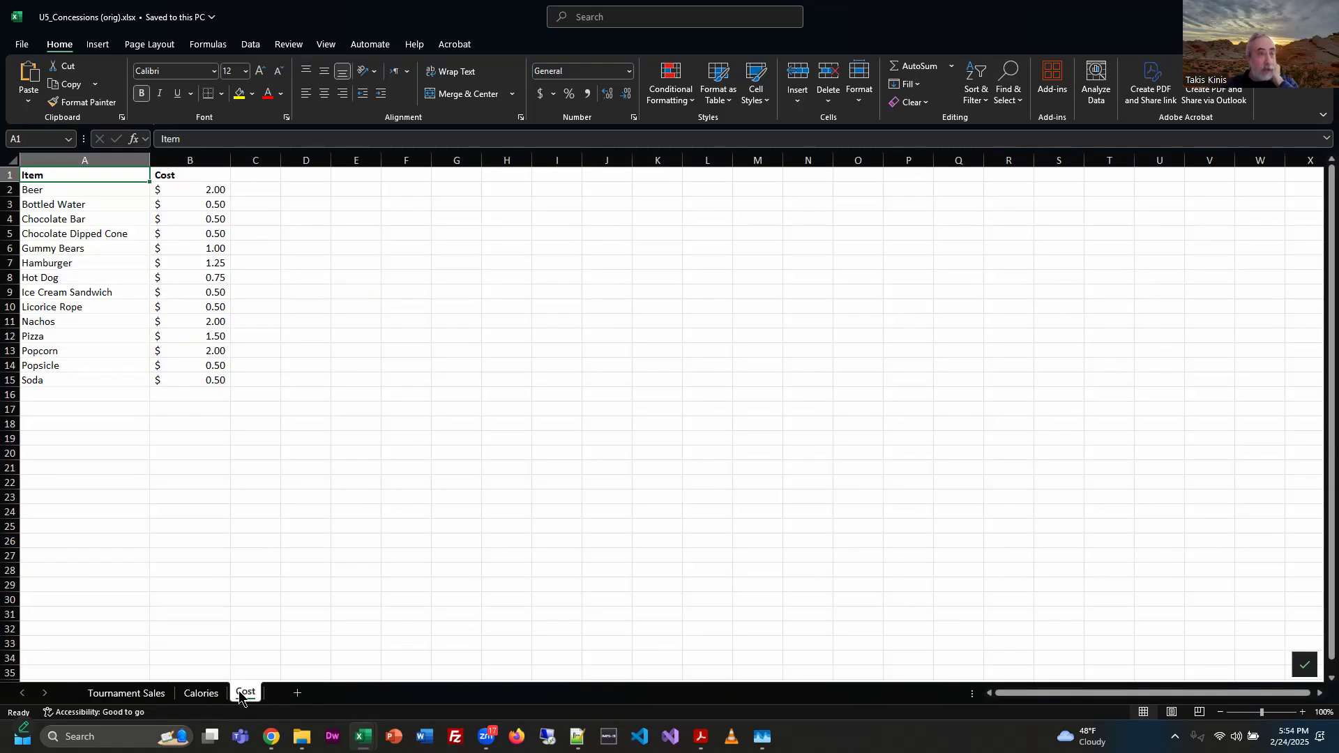
click(125, 693)
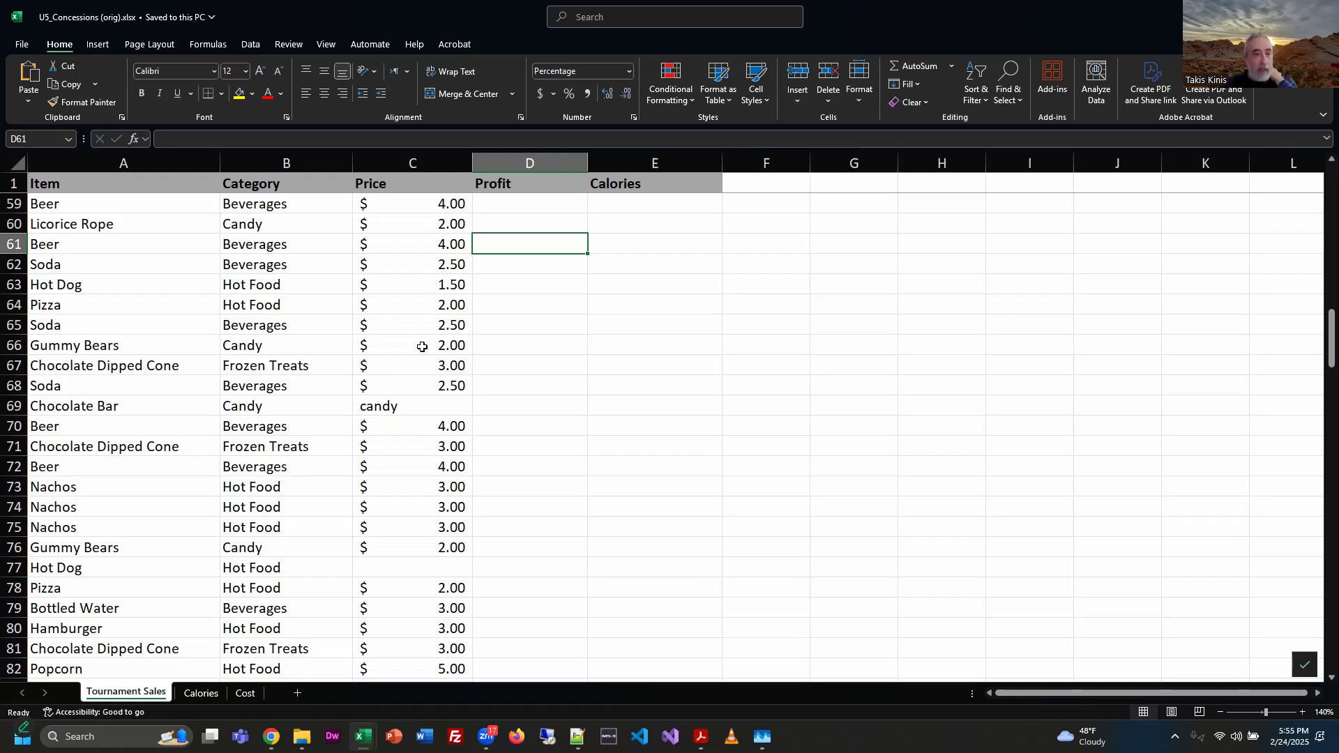
- Switch to the U5_Concessions (in-progress).xlsx workbook and review the Item, Category and Price data in Tournament Sales down to row 200
click(201, 693)
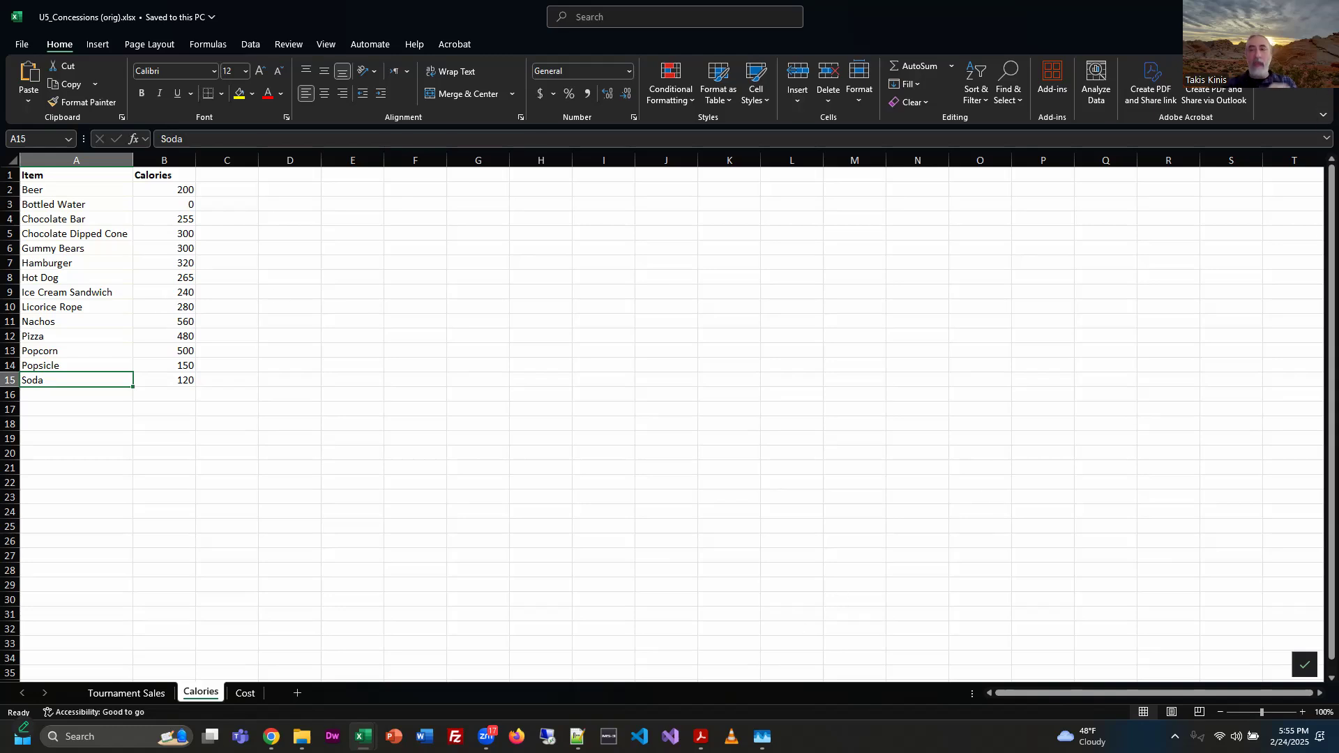
click(1259, 17)
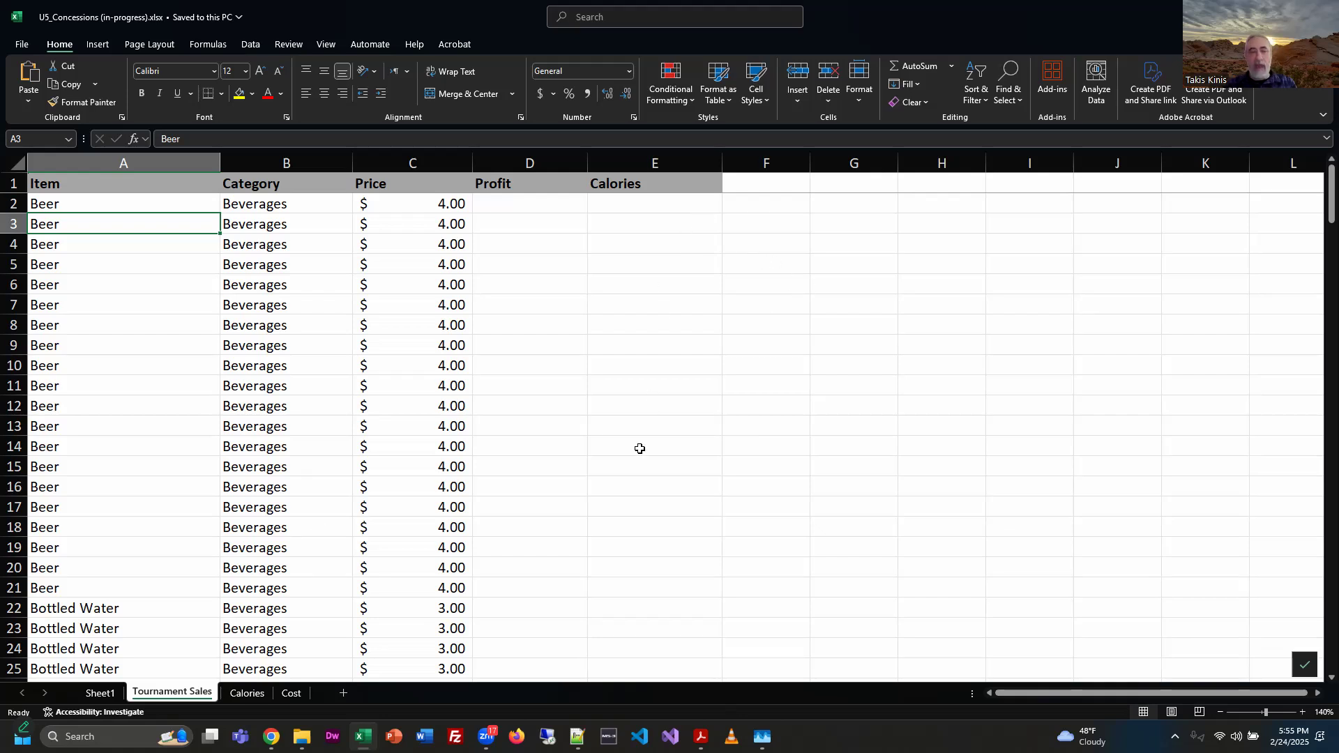
scroll(609, 505, down, 20)
scroll(609, 505, down, 16)
scroll(605, 497, down, 7)
scroll(604, 501, down, 6)
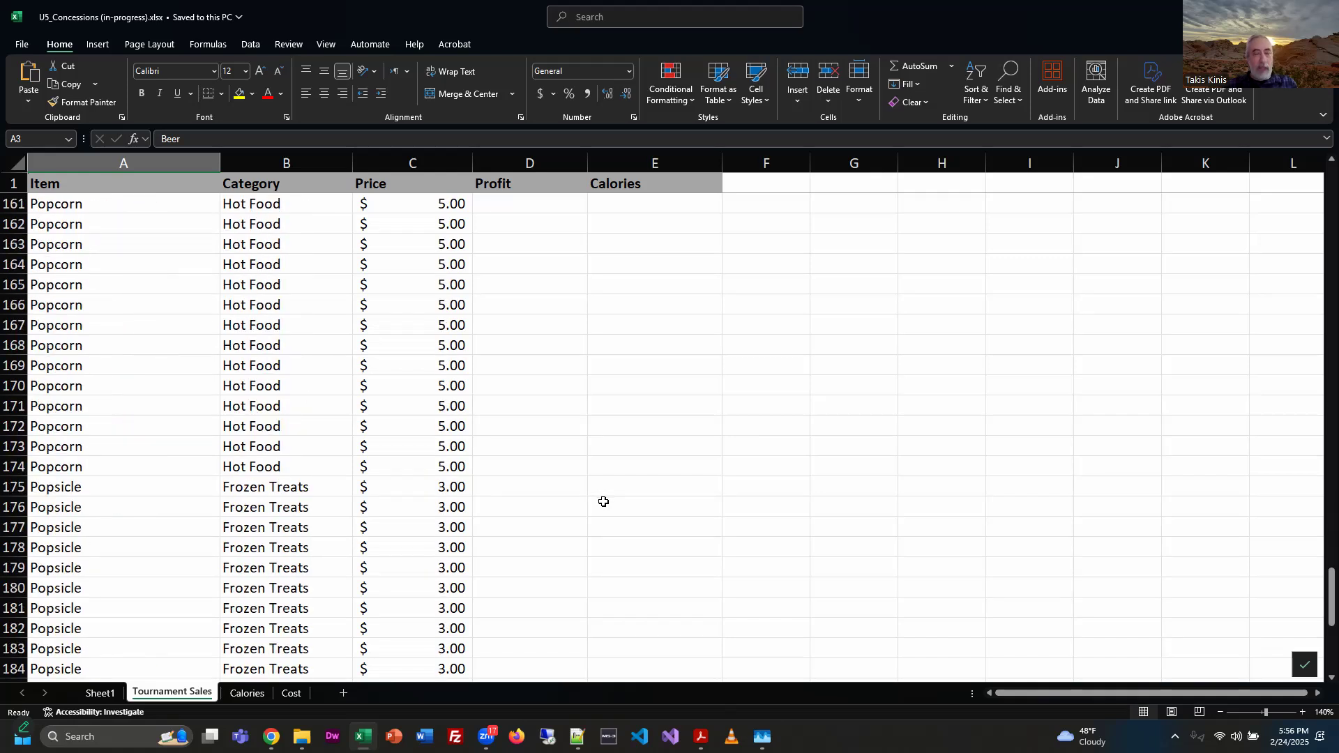
scroll(604, 502, down, 1)
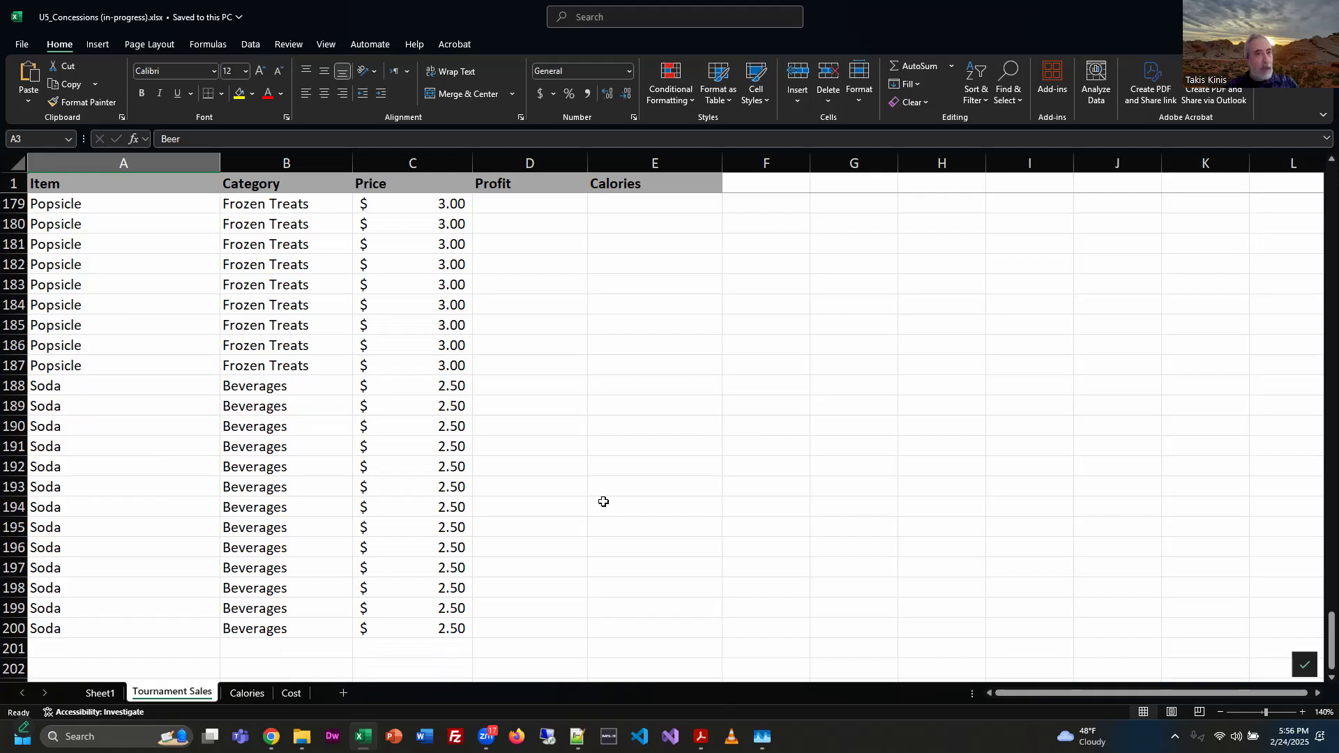
scroll(604, 503, up, 20)
scroll(604, 502, up, 20)
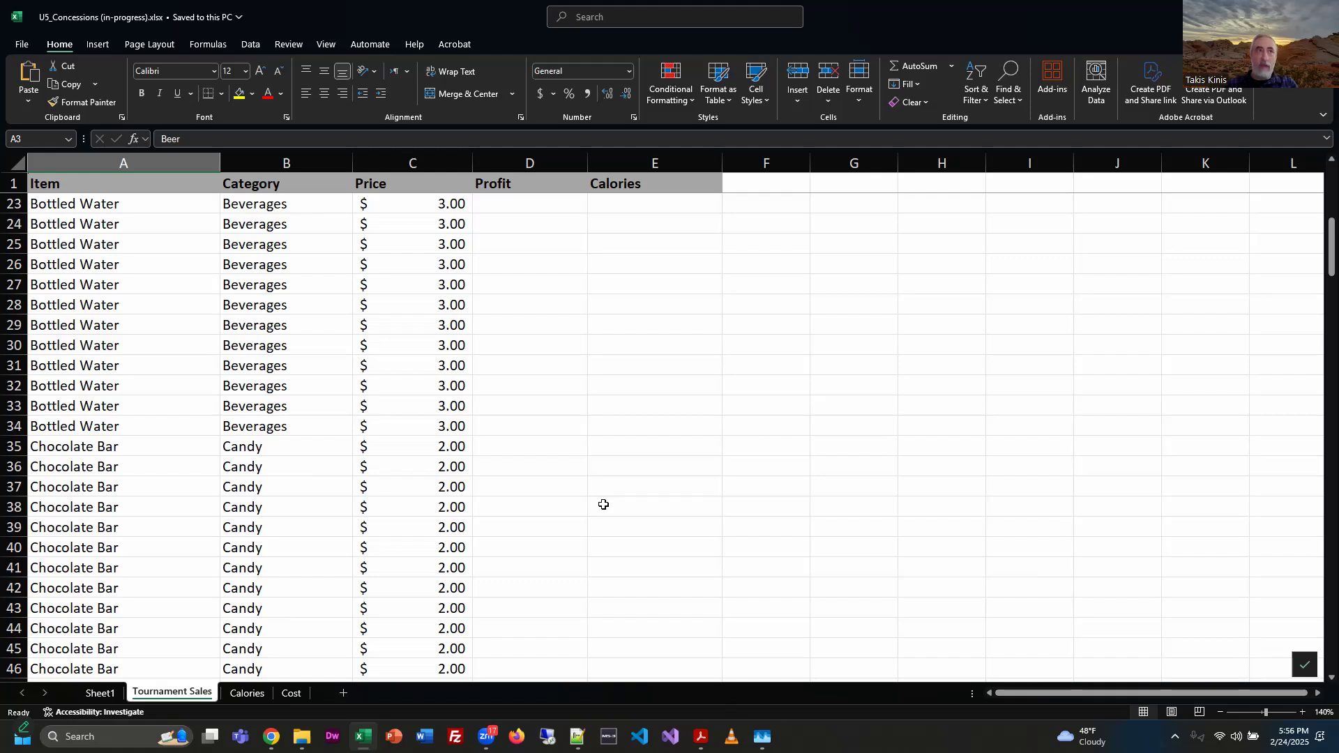
scroll(604, 504, up, 1)
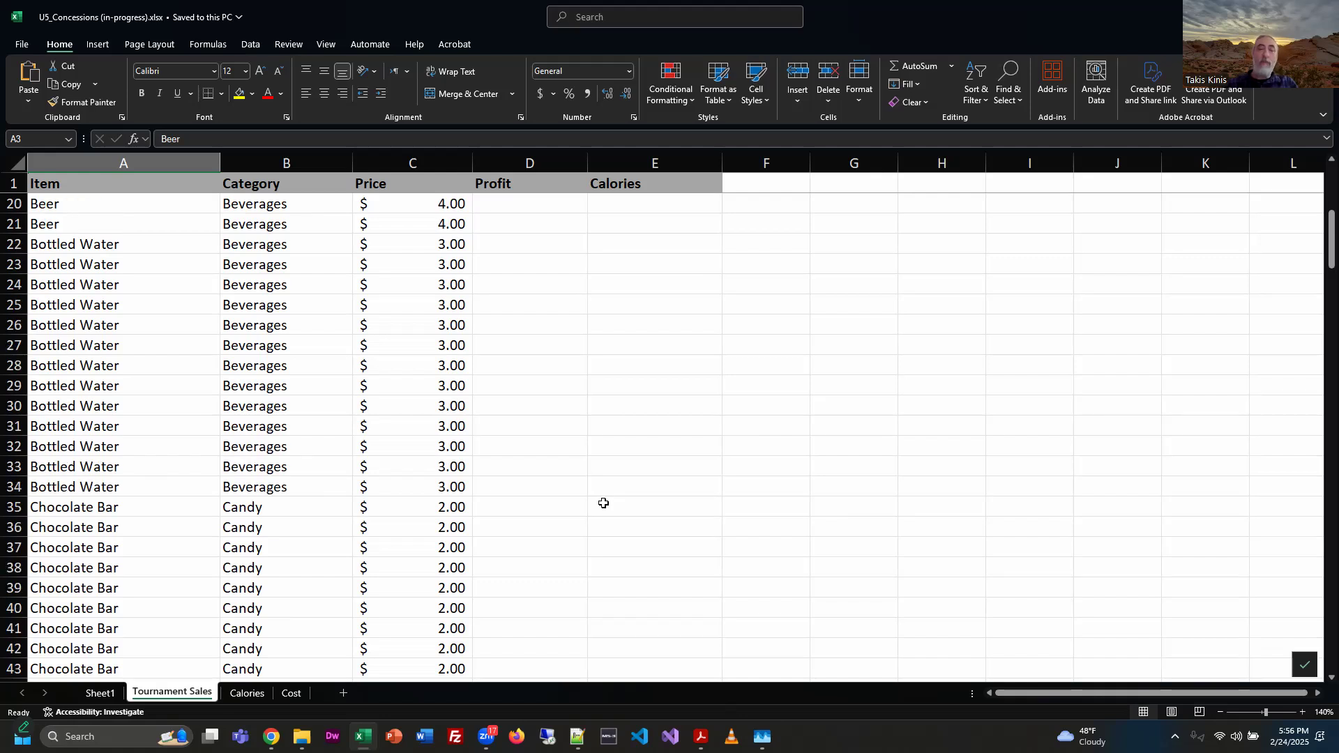
scroll(605, 506, up, 6)
click(433, 342)
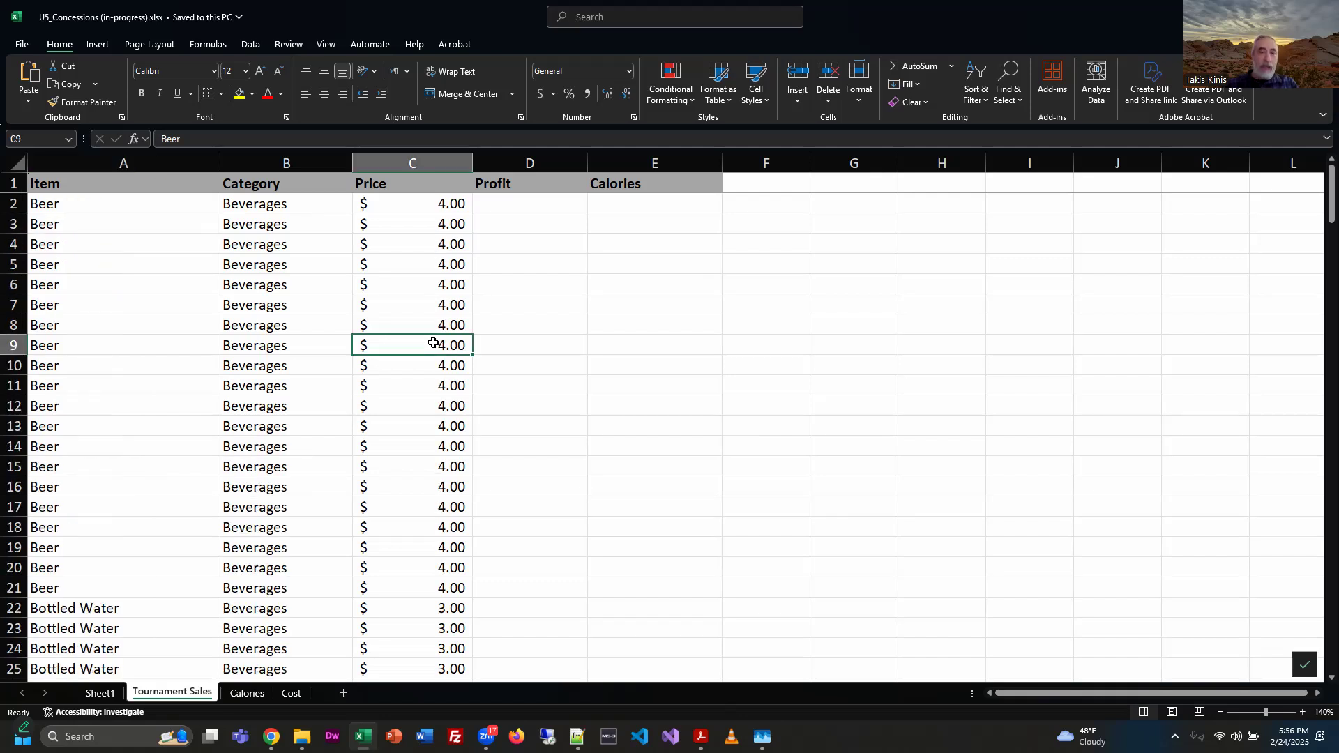
click(444, 388)
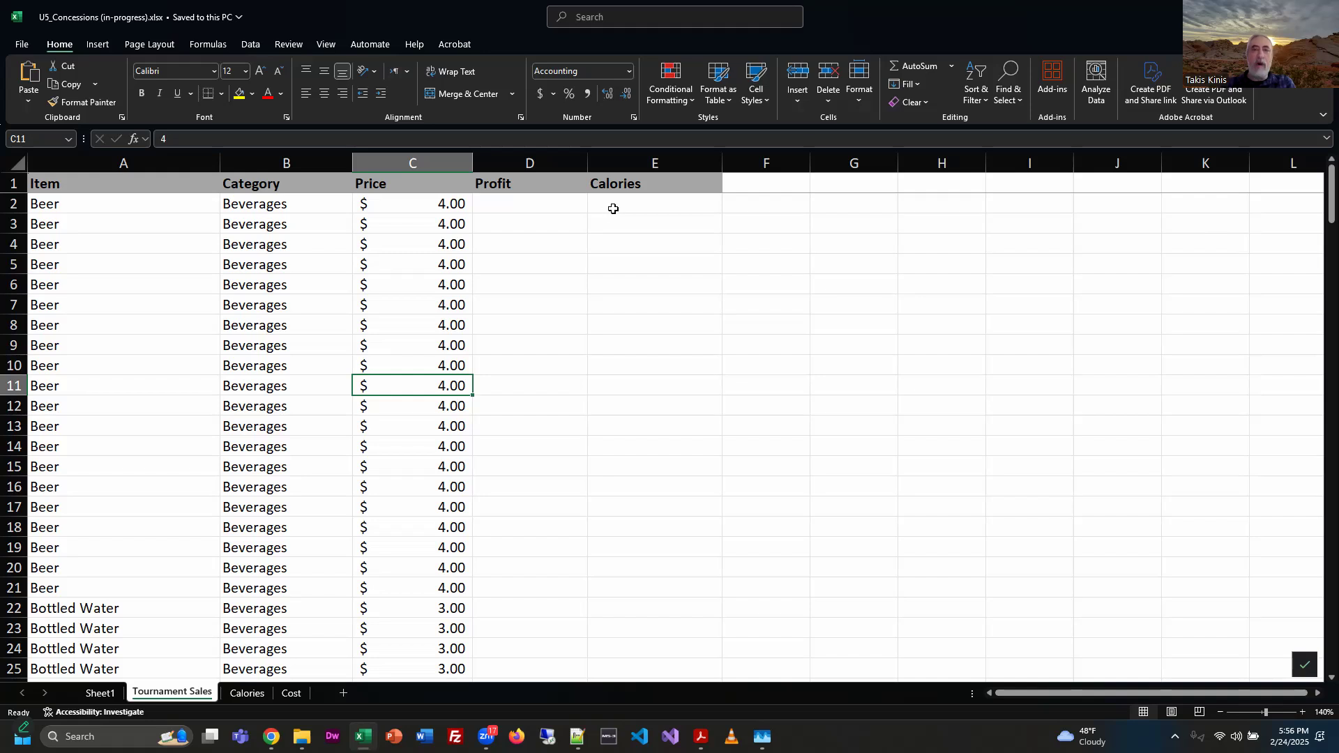
- Check the Calories sheet's layout, and start a VLOOKUP formula in Tournament Sales cell E2 with A2 as the lookup value
click(637, 201)
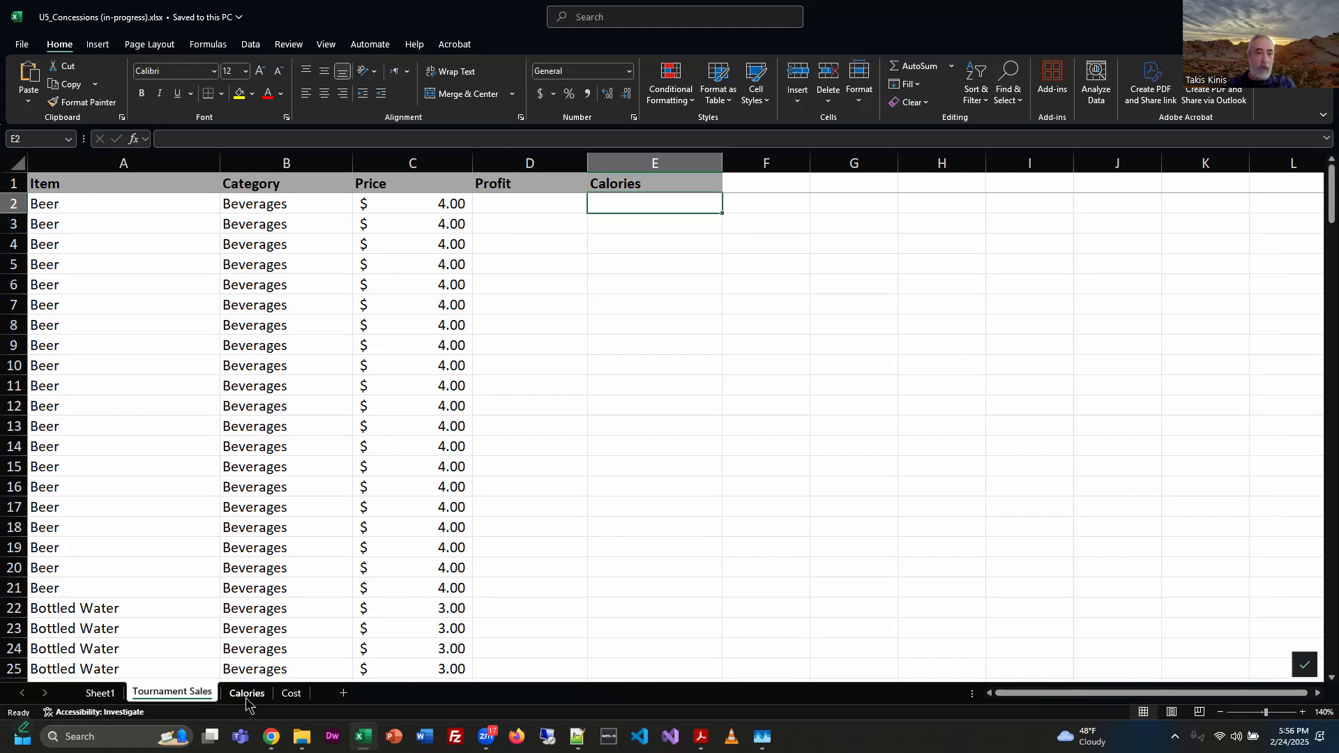
key(ctrl+Page_Down)
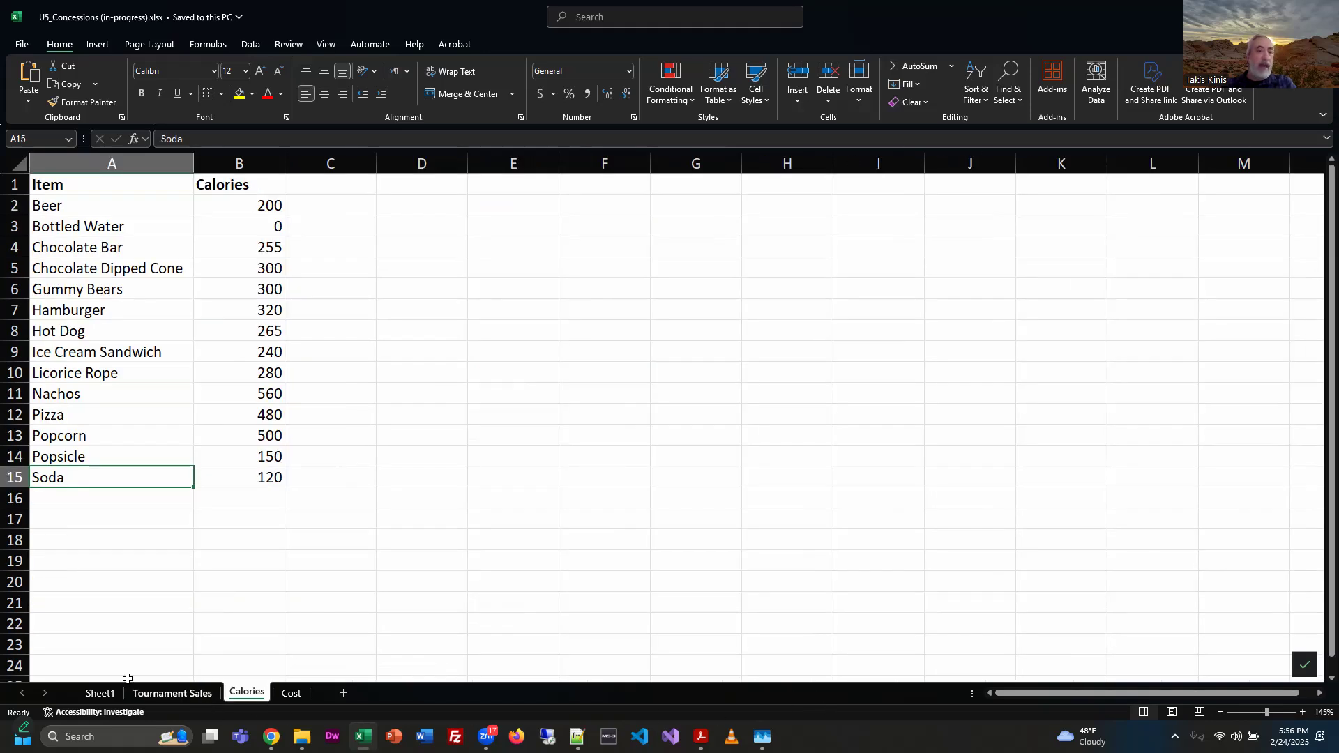
key(ctrl+Page_Up)
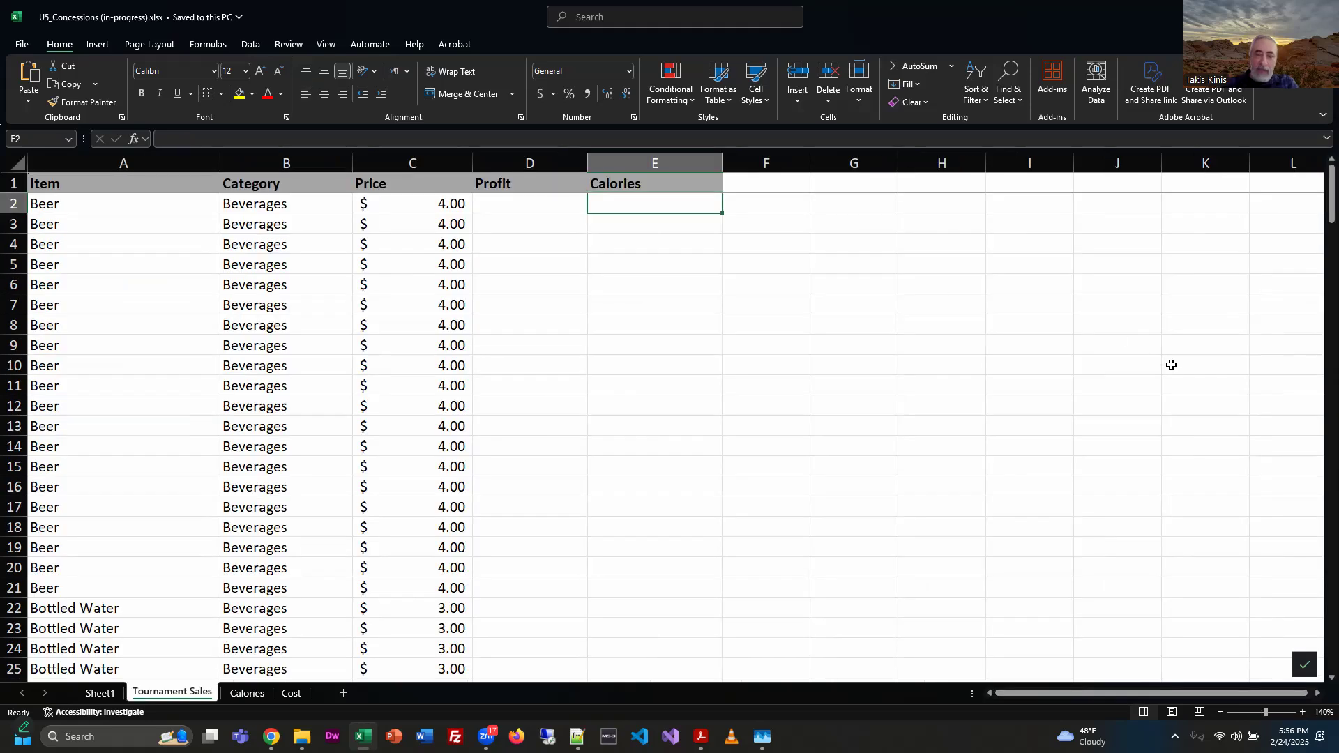
text(=)
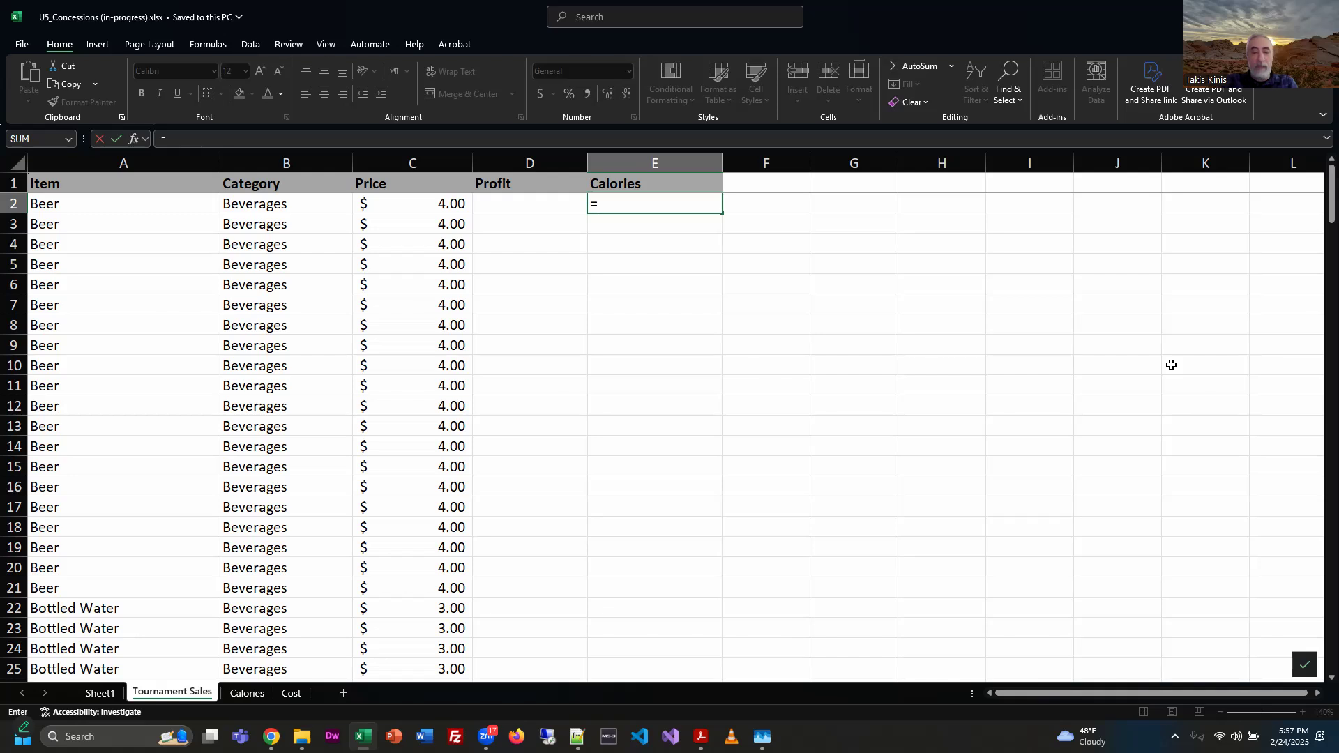
text(v)
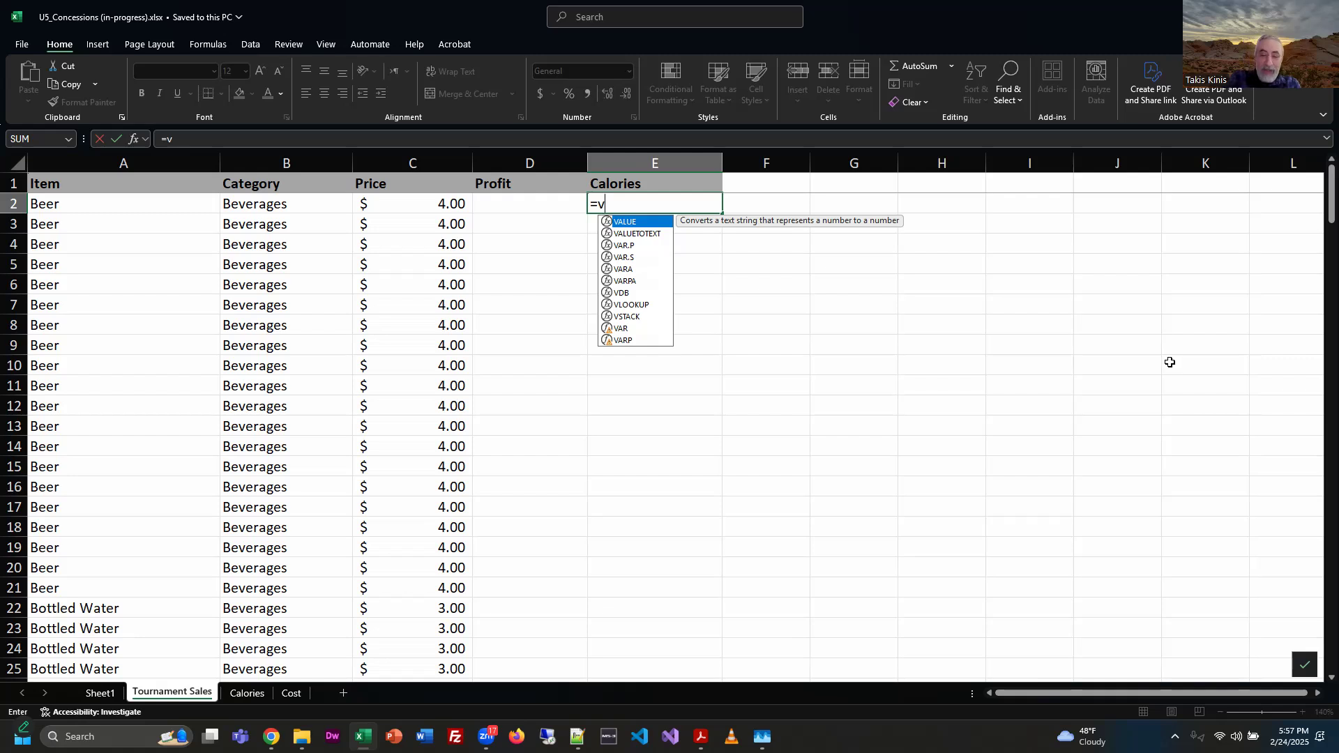
text(loo)
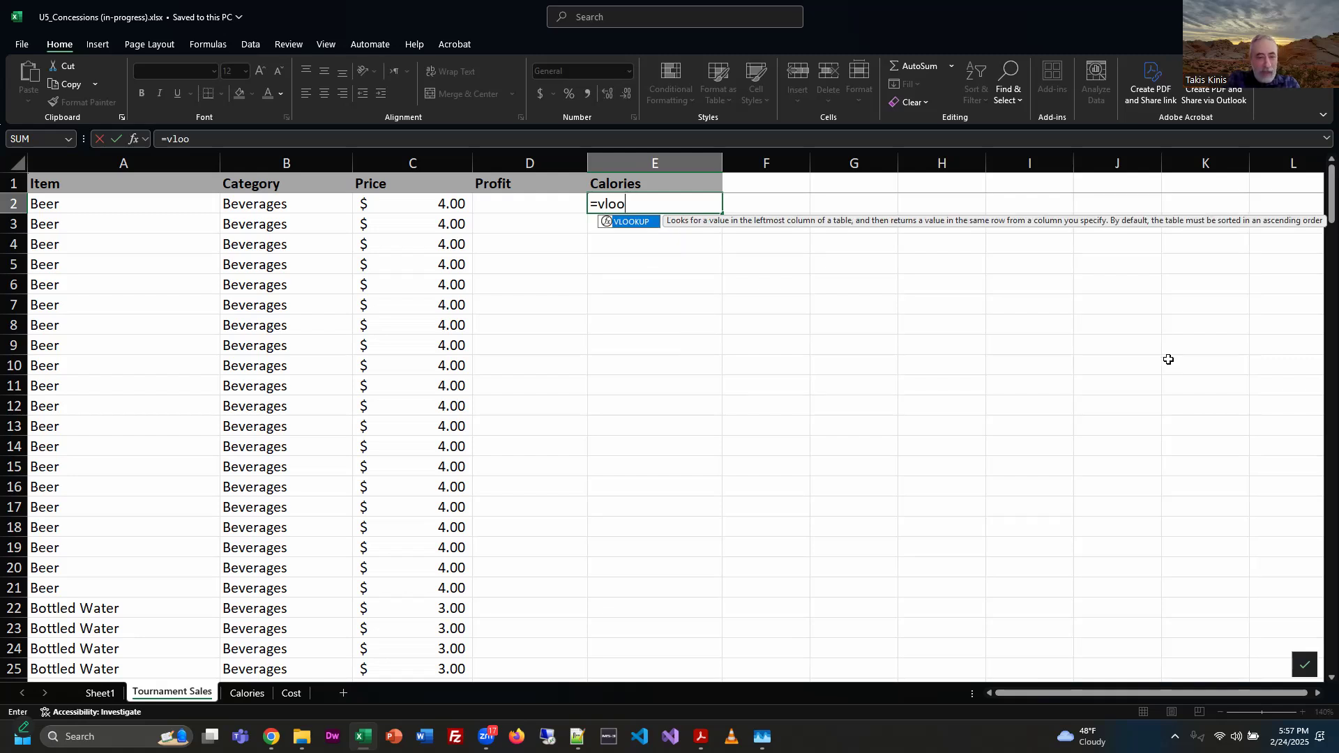
key(Tab)
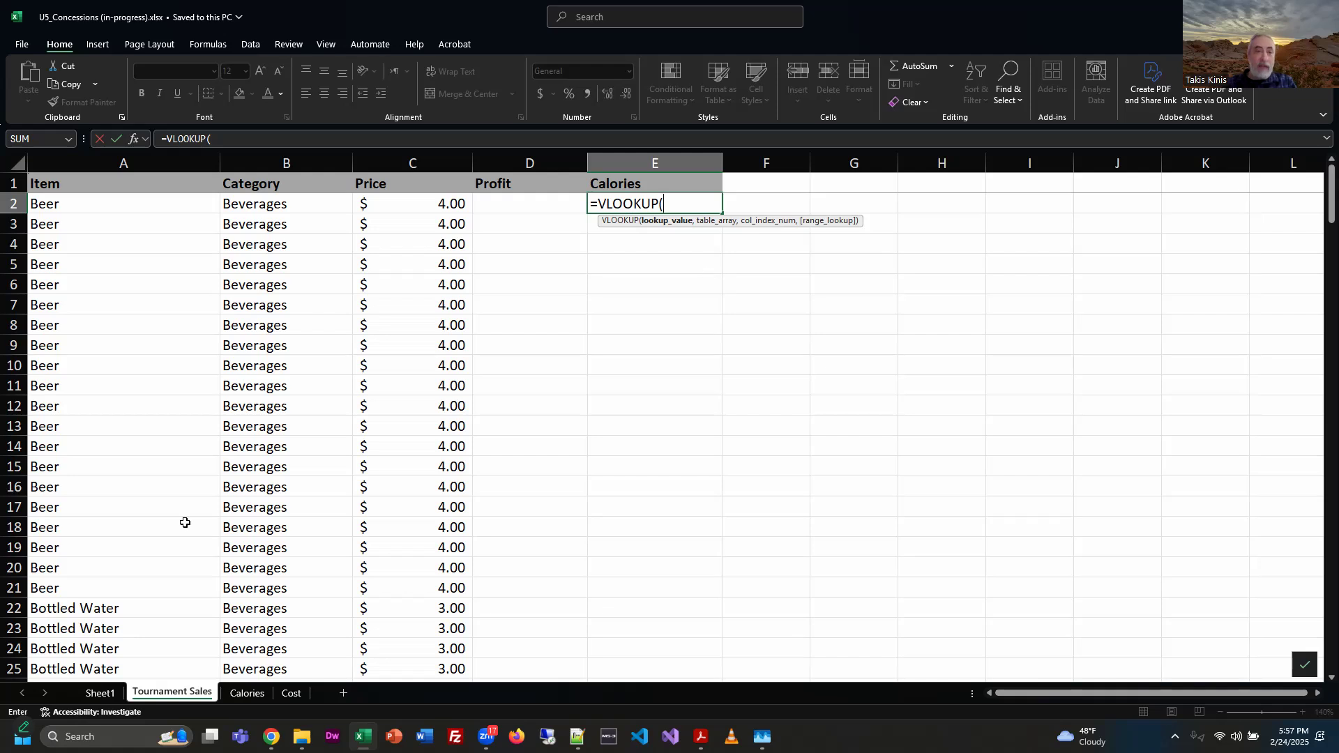
click(114, 206)
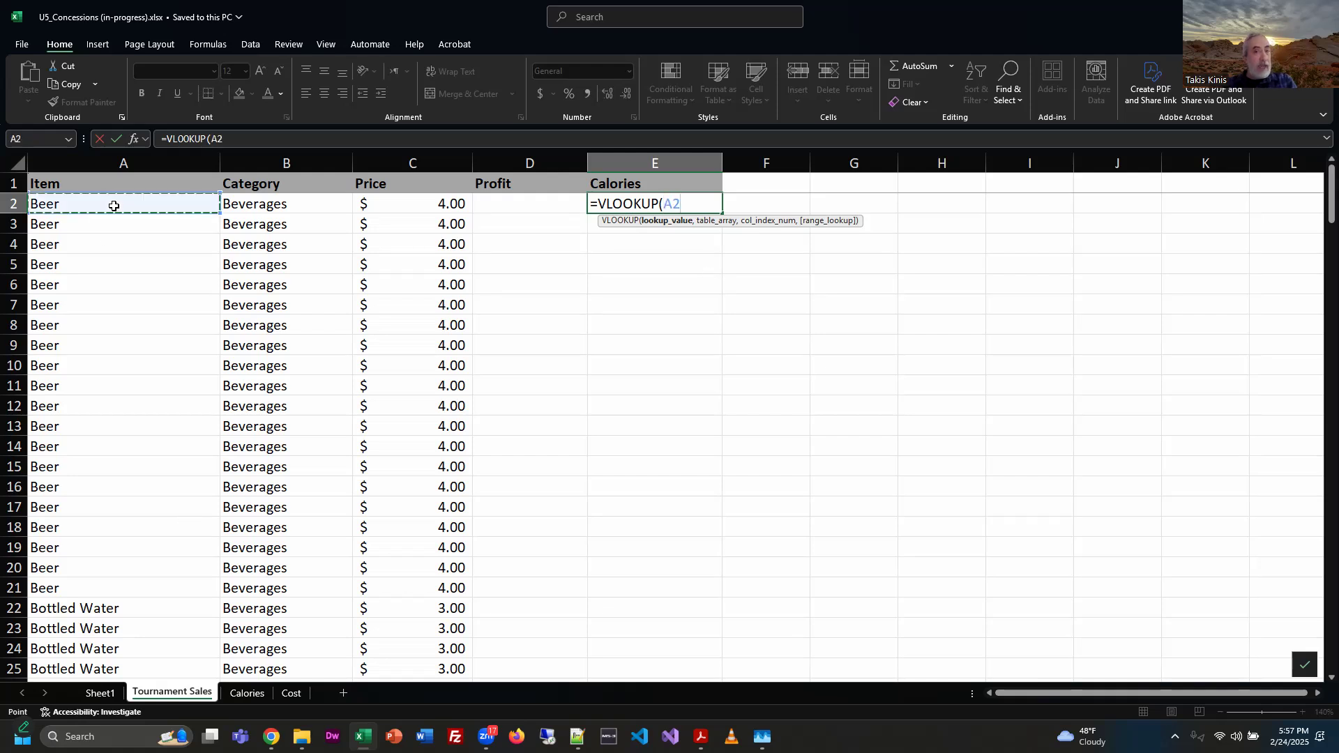
text(,)
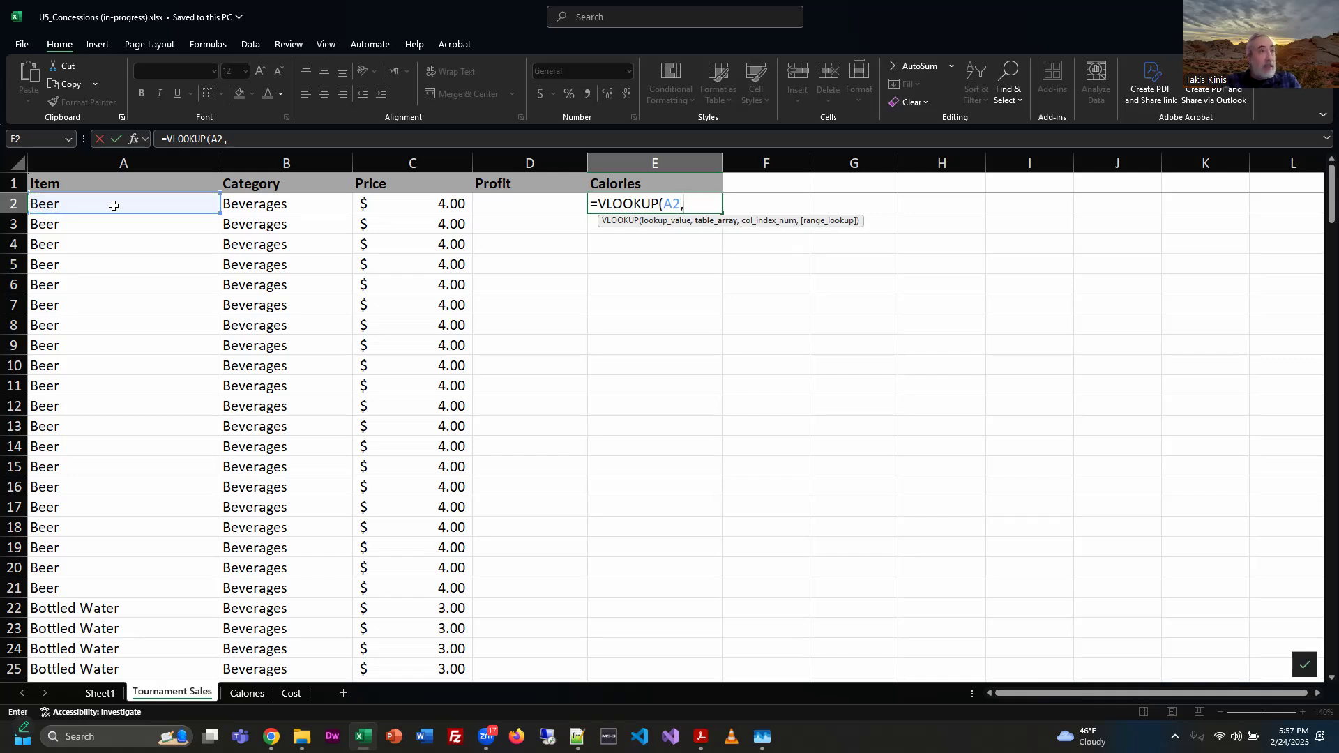
- Complete the E2 VLOOKUP with table range Calories!A2:B15, column index 2 and FALSE for an exact match
click(246, 694)
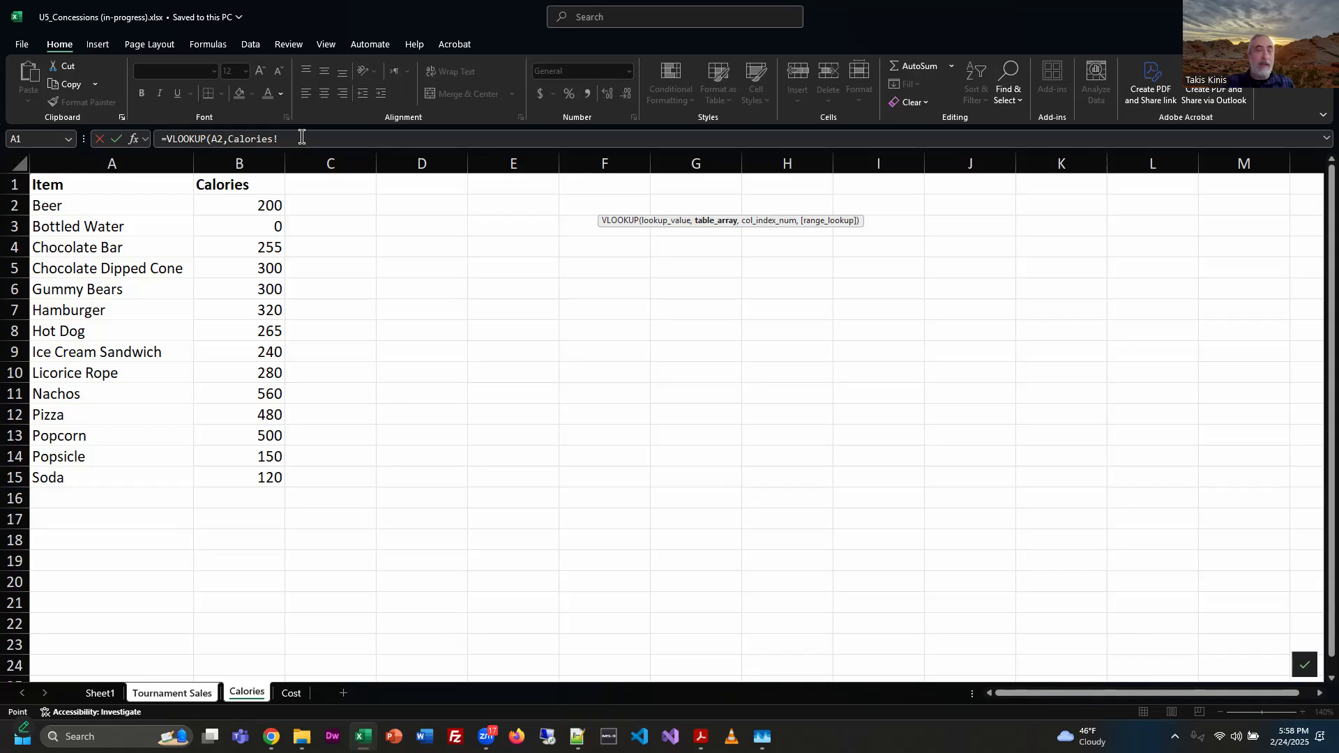
click(88, 205)
drag(88, 205, 266, 479)
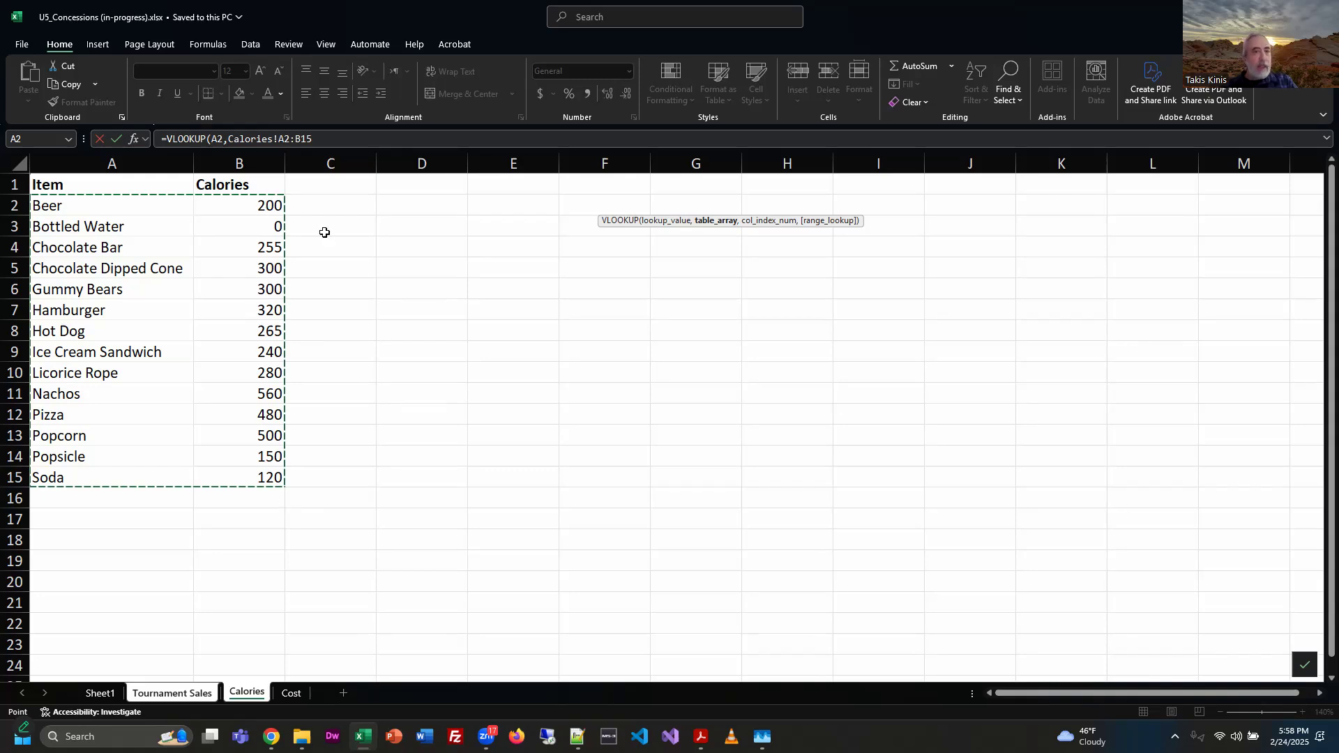
click(332, 139)
text(,)
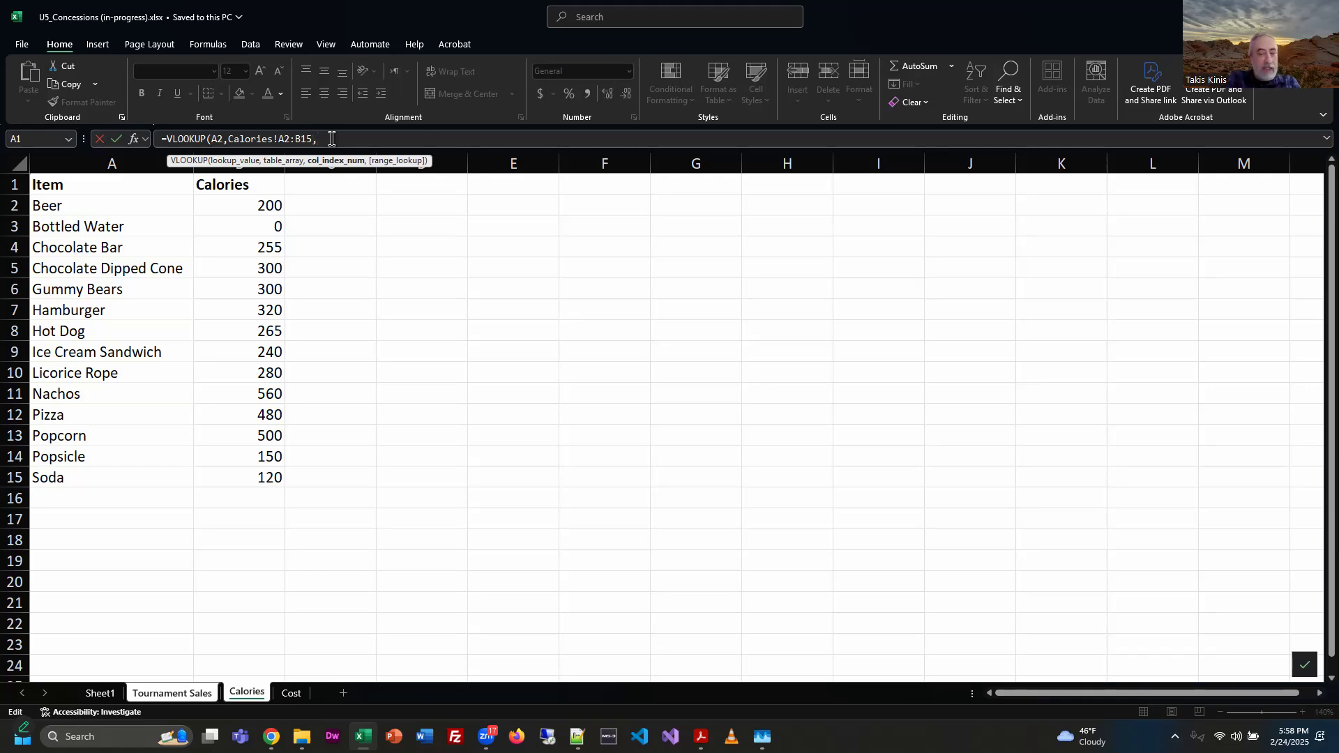
text(2)
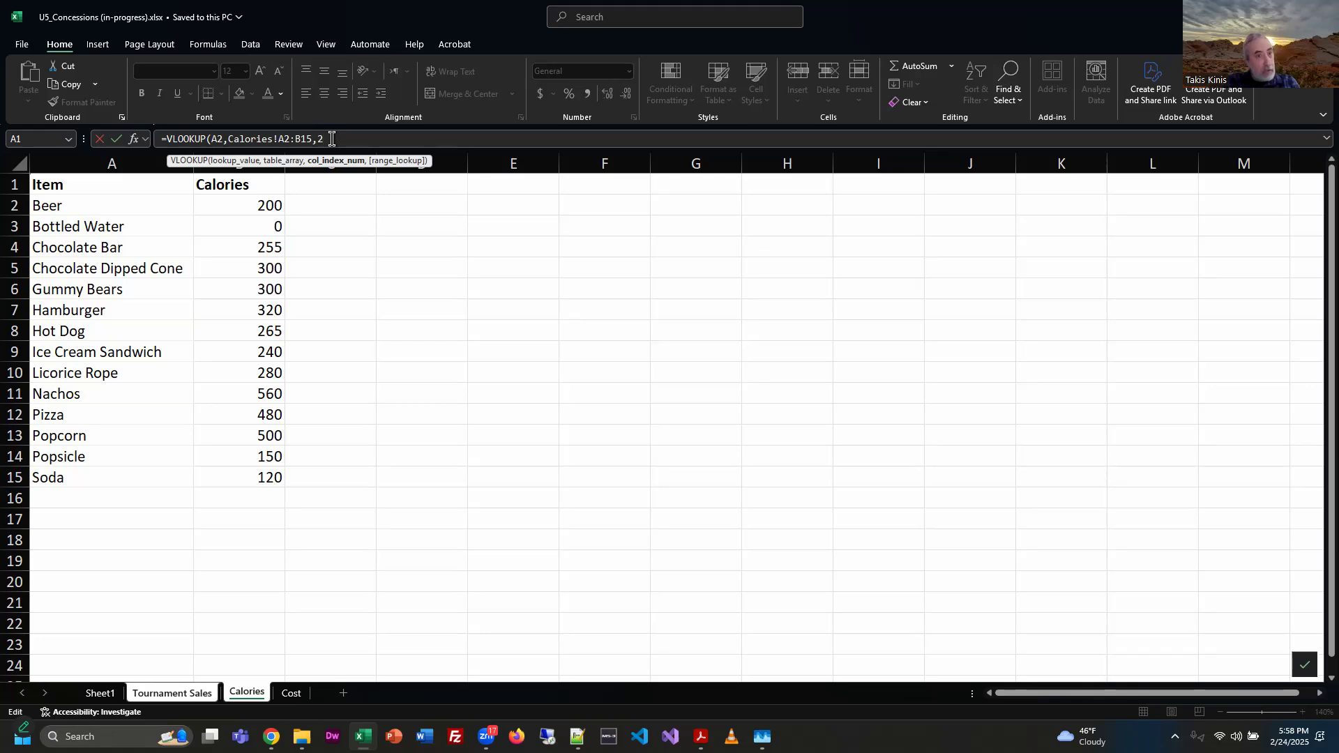
text(,)
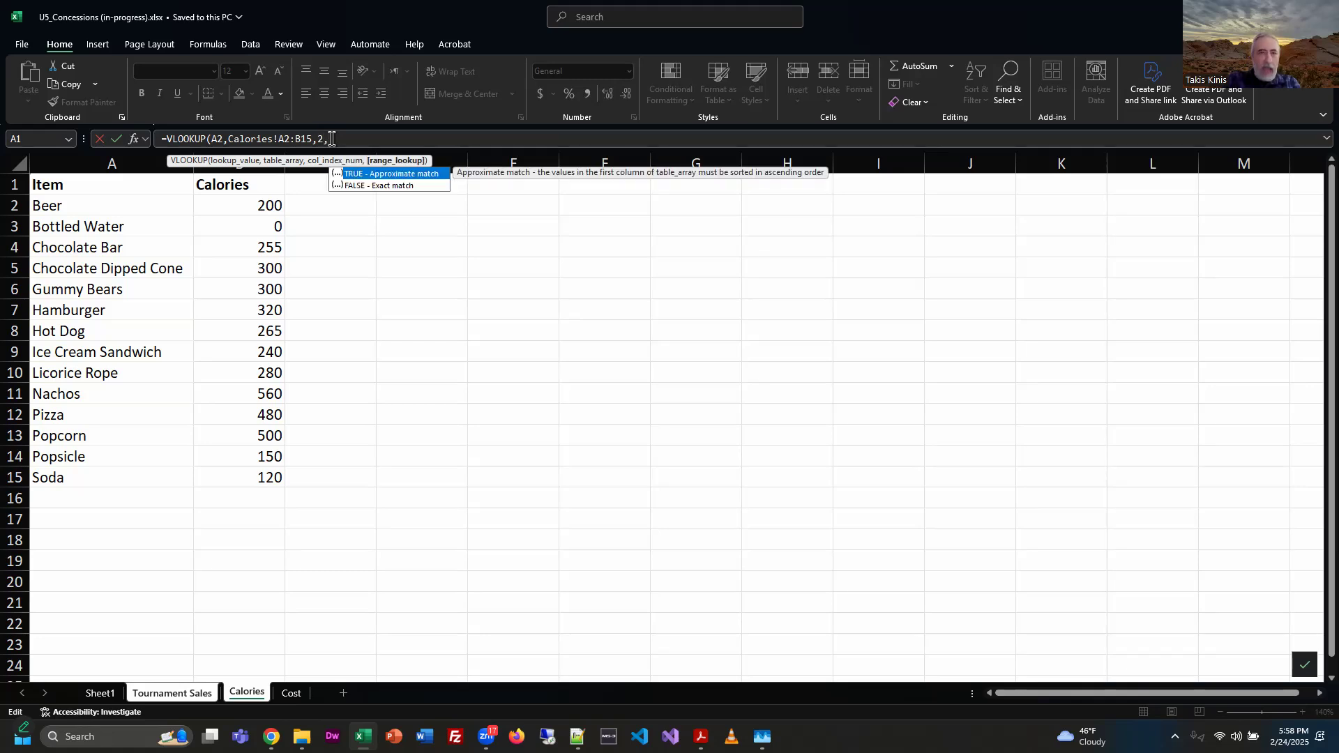
double_click(418, 185)
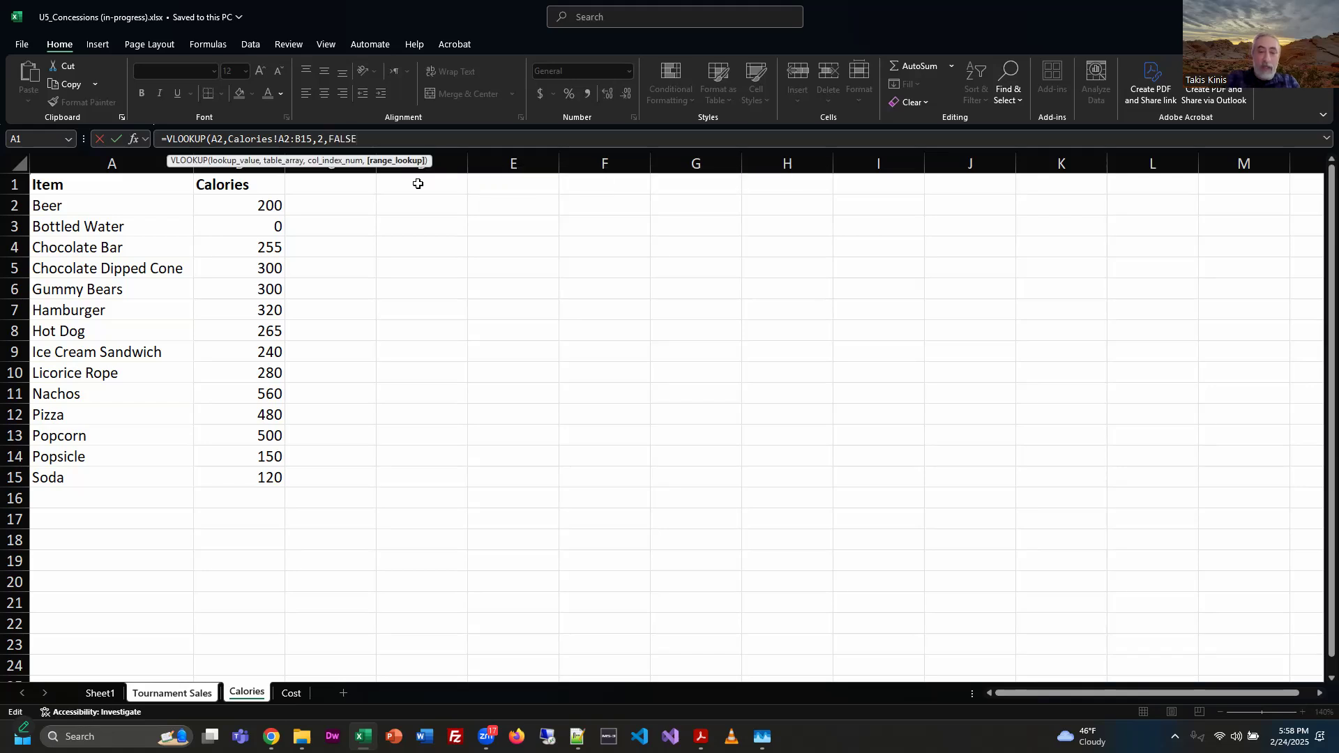
text())
key(Return)
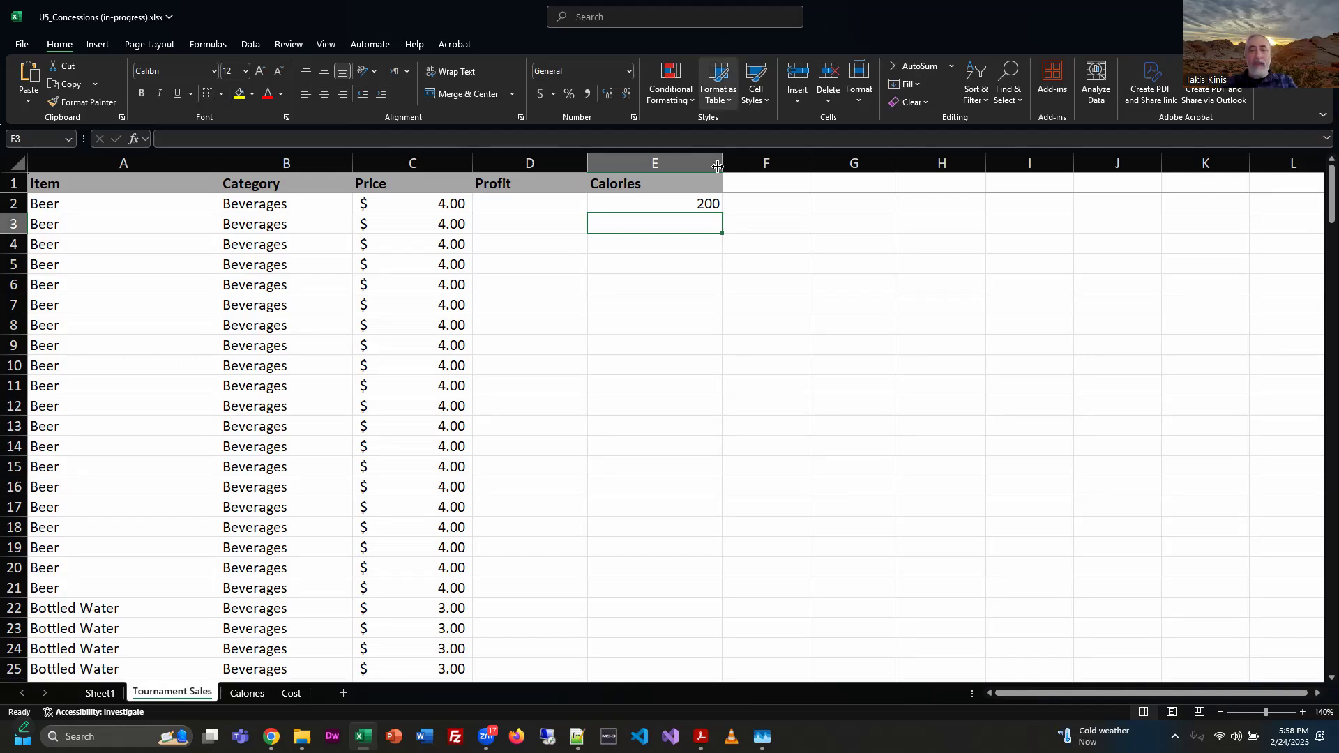
- Widen the Calories column to a width of about 33 and inspect the table range in E2's VLOOKUP formula
drag(725, 168, 850, 168)
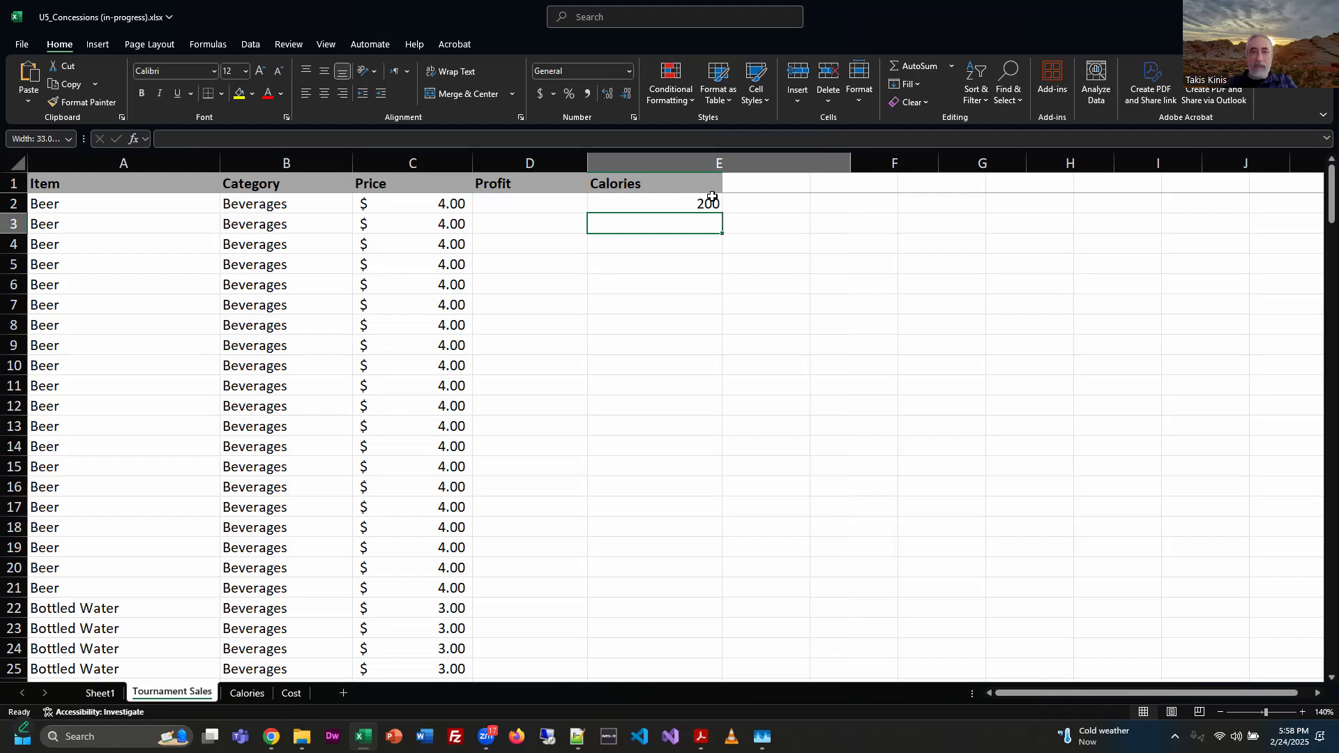
click(700, 200)
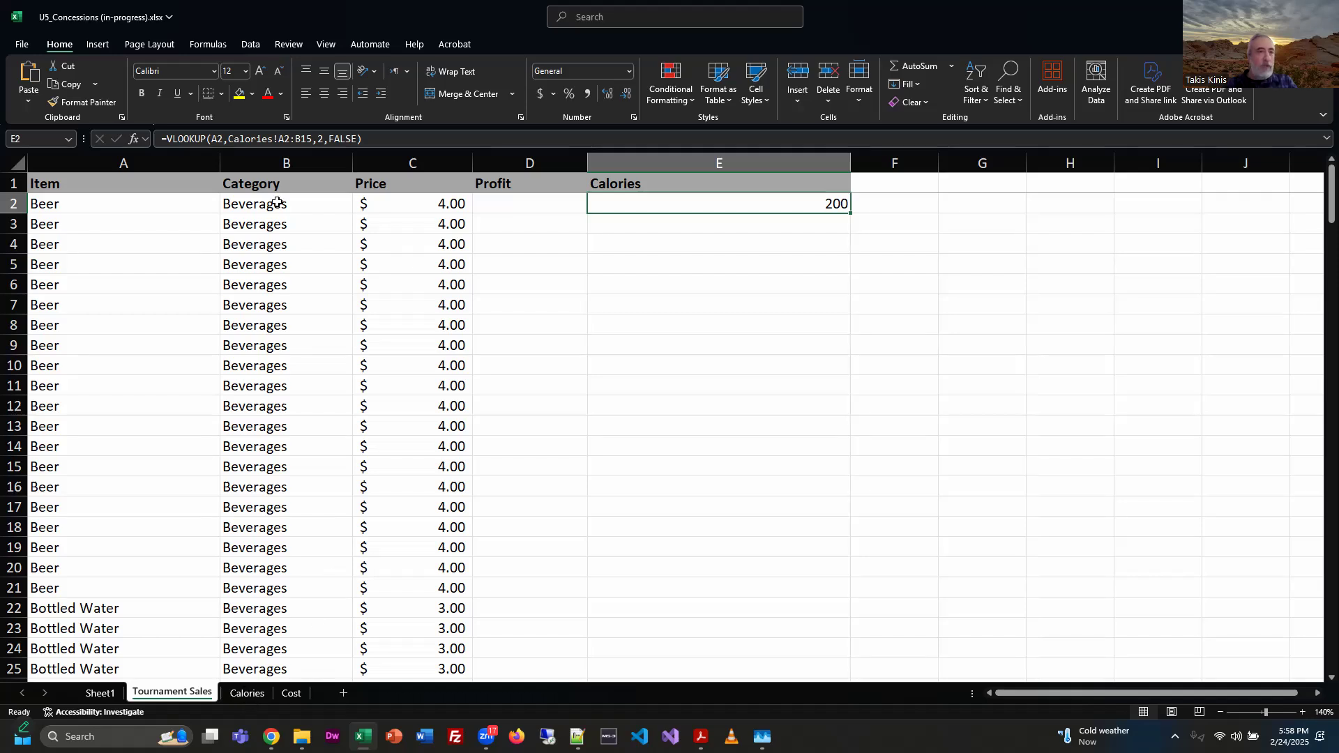
key(ctrl+Page_Down)
click(207, 695)
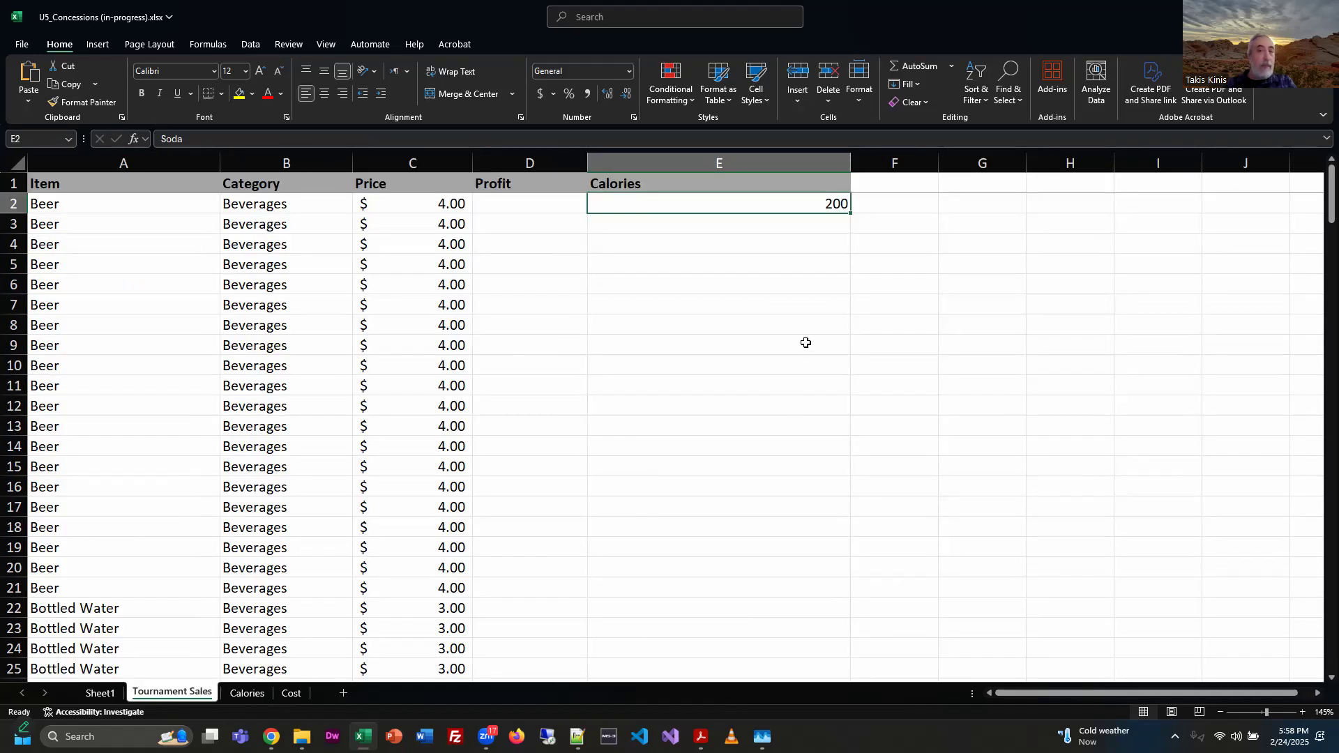
click(767, 139)
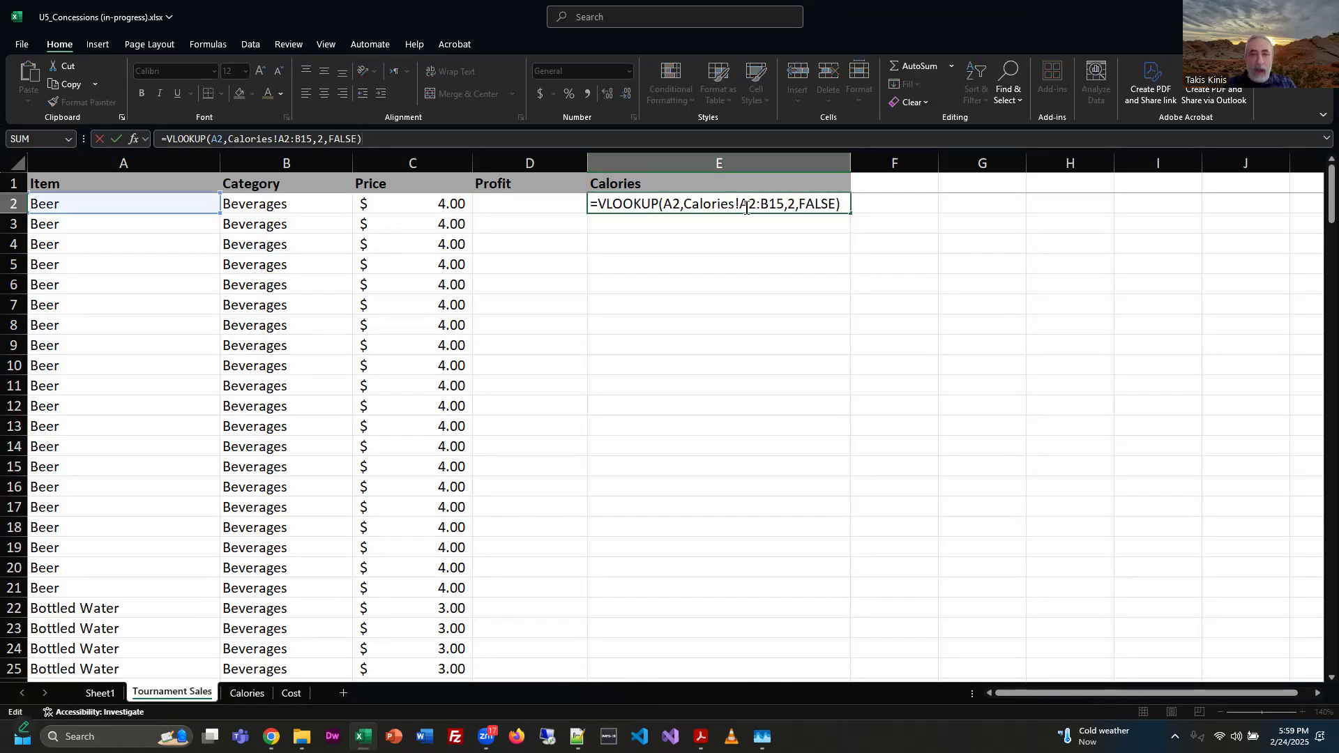
drag(737, 203, 781, 204)
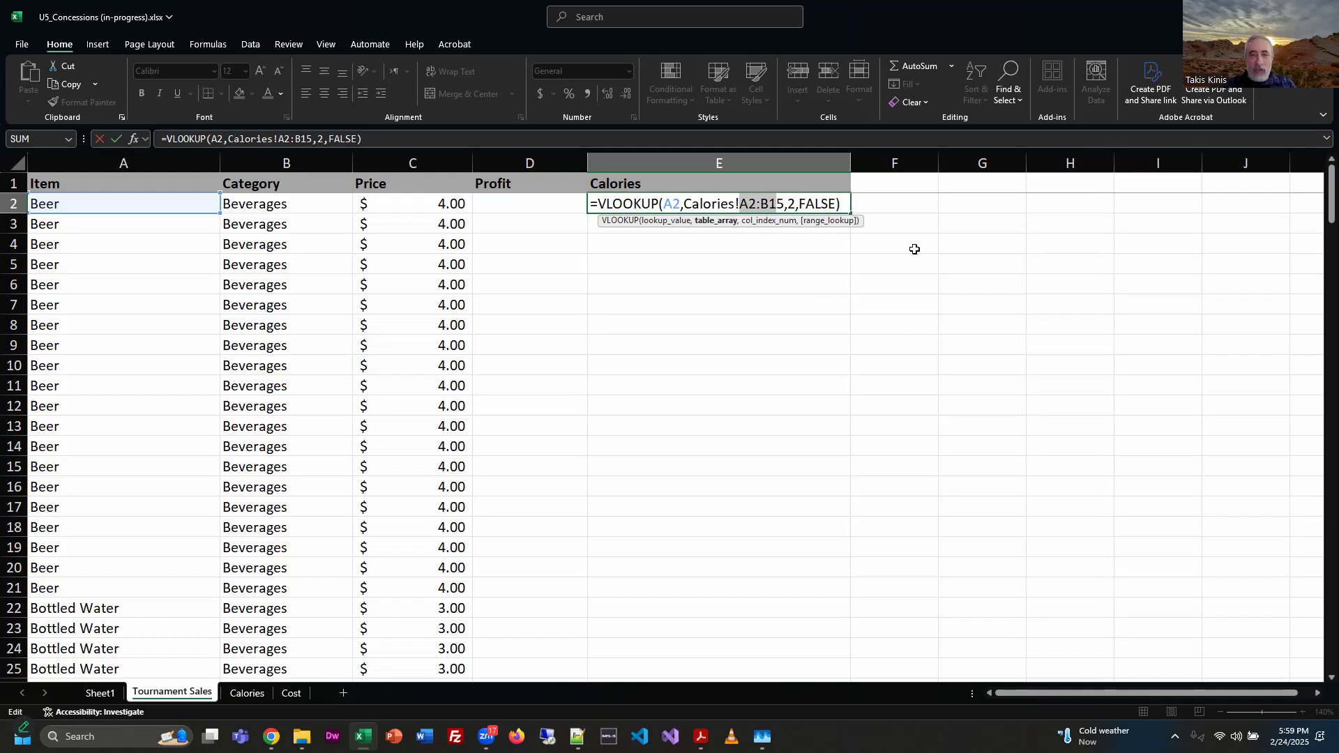
click(907, 245)
key(Escape)
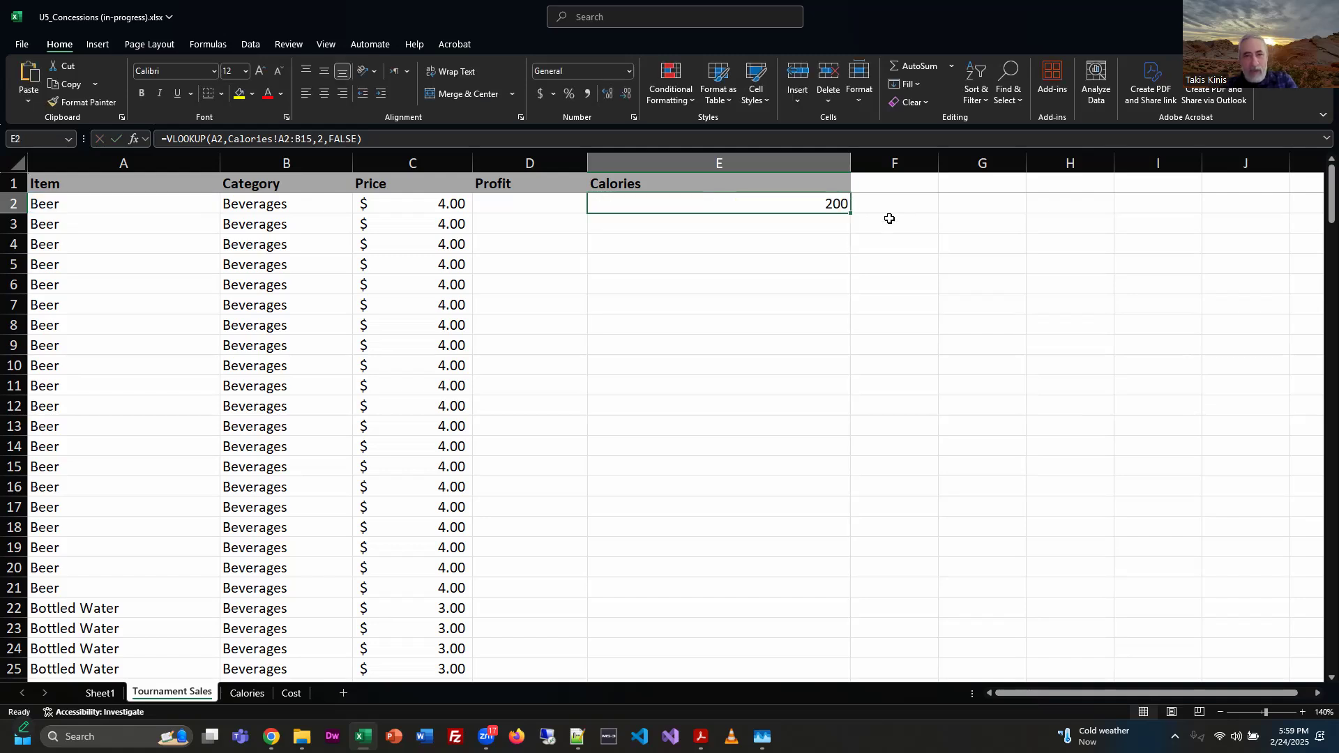
- Try filling the E2 VLOOKUP down to E3 and check the copied formula's table range, clearing E3 again
drag(850, 212, 852, 230)
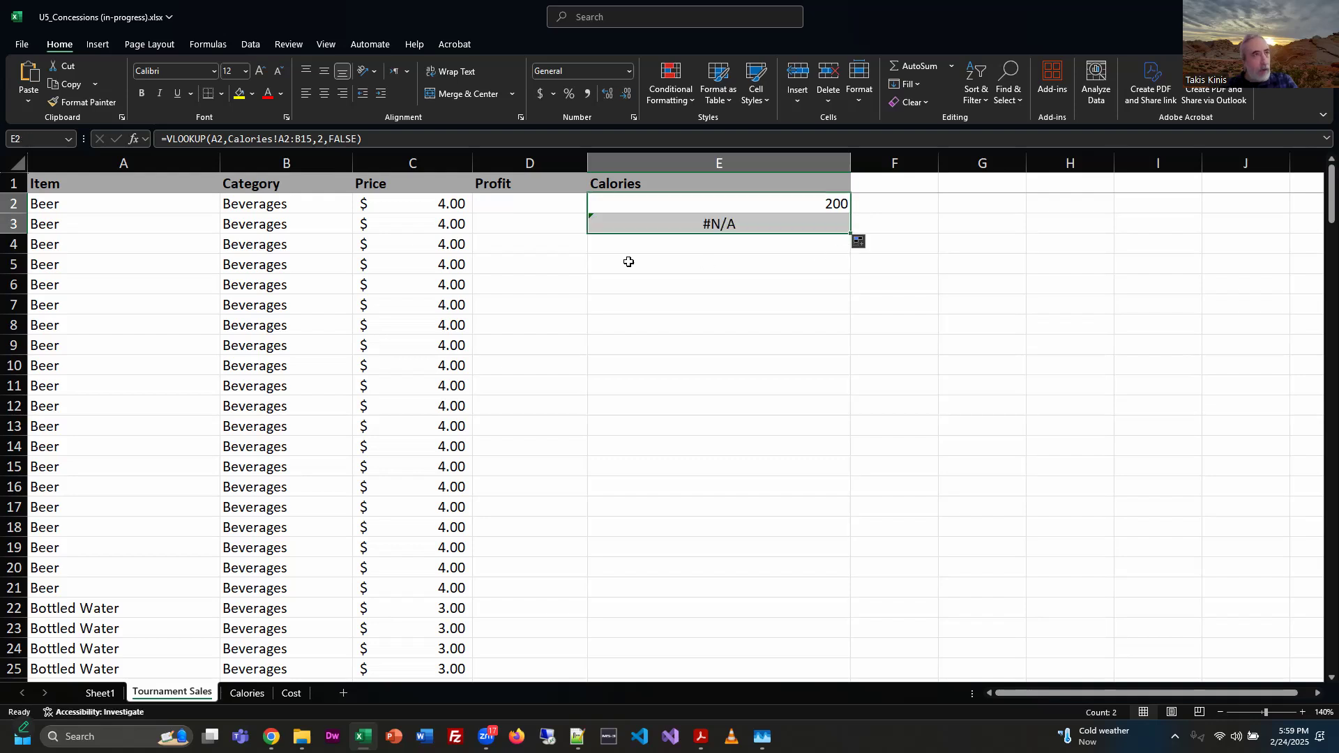
click(718, 223)
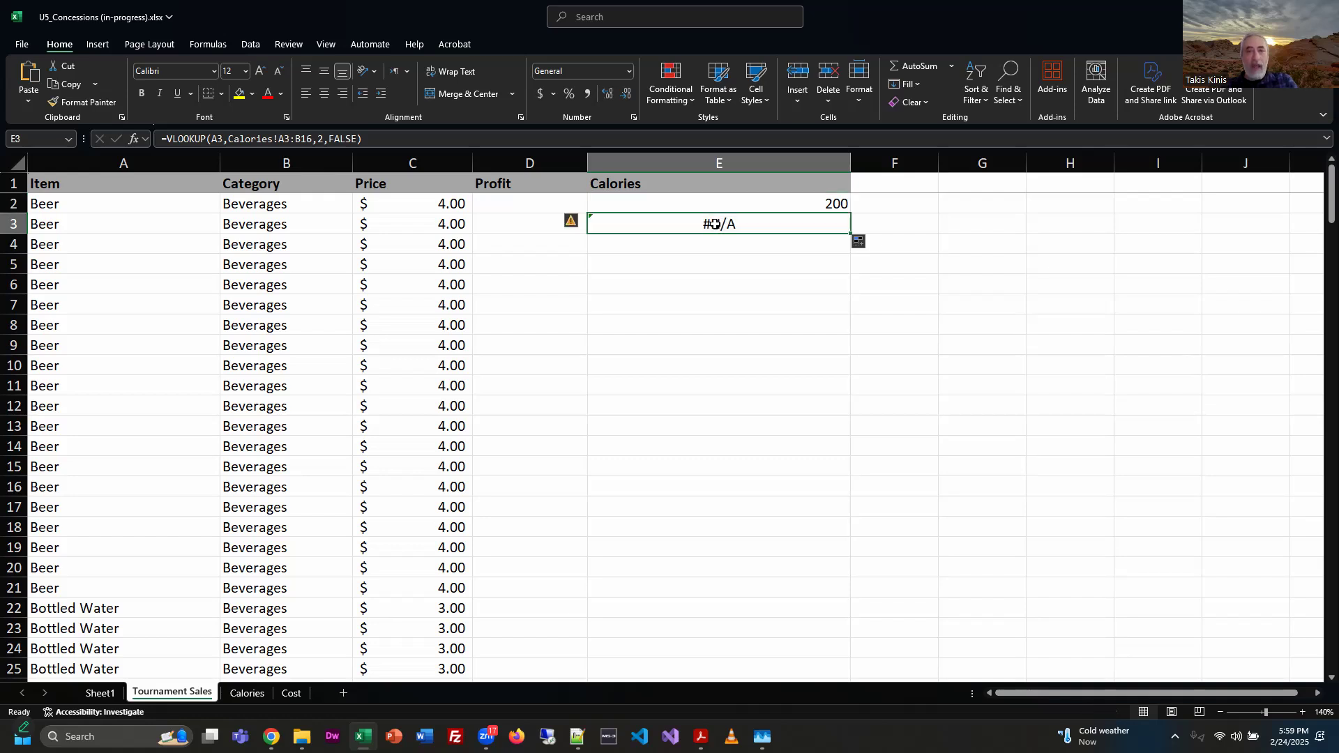
double_click(313, 139)
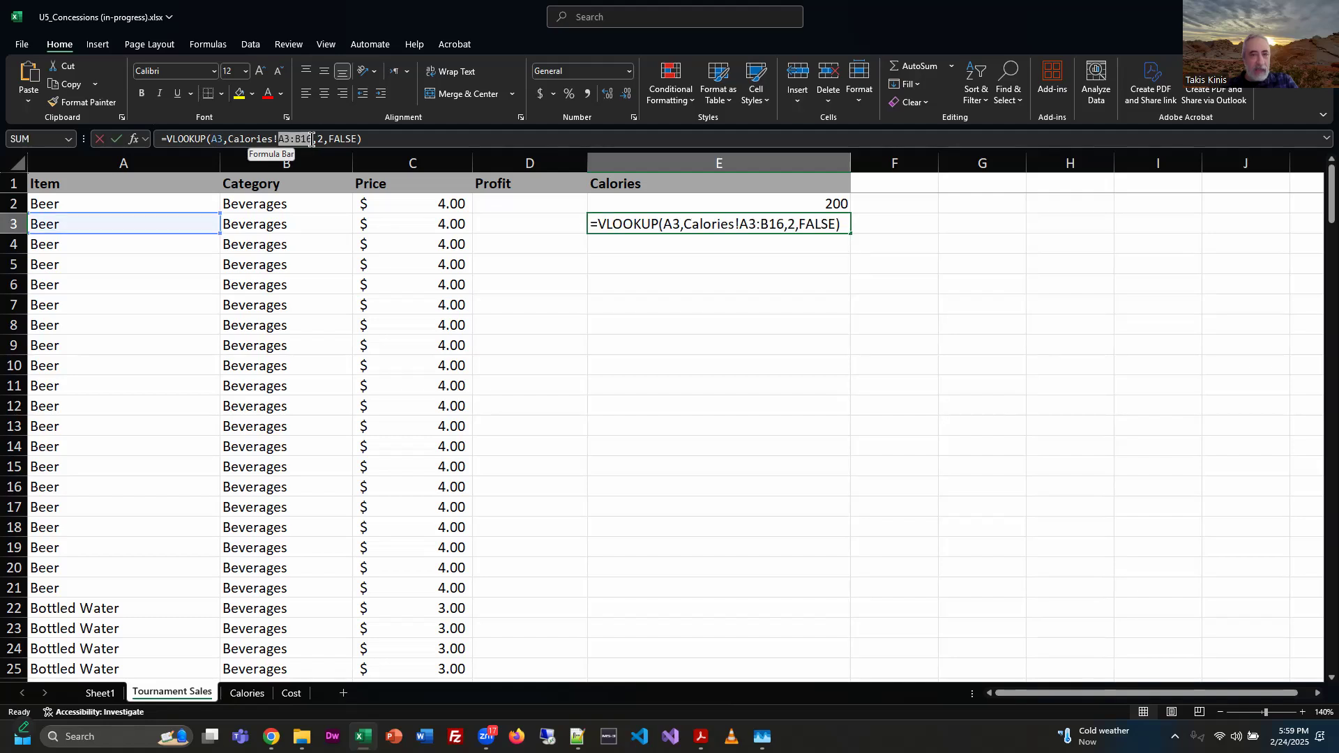
key(Escape)
key(BackSpace)
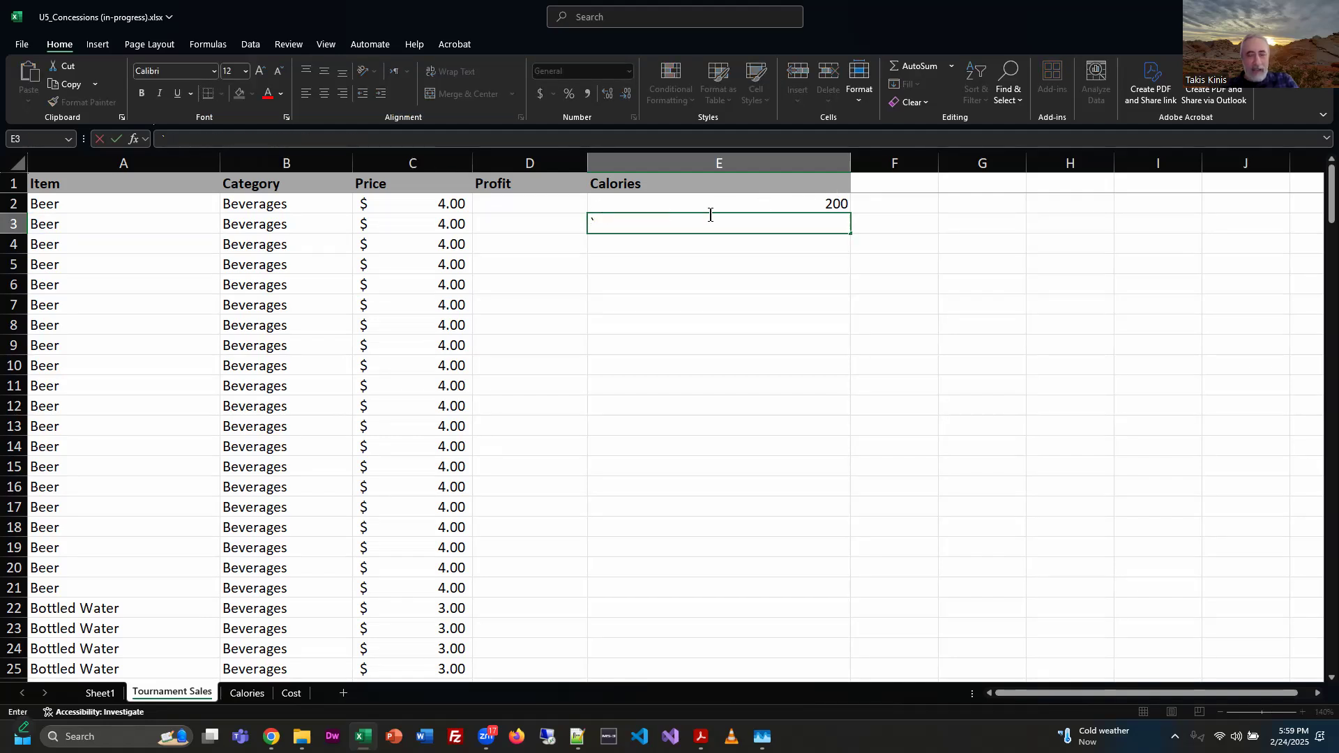
click(702, 201)
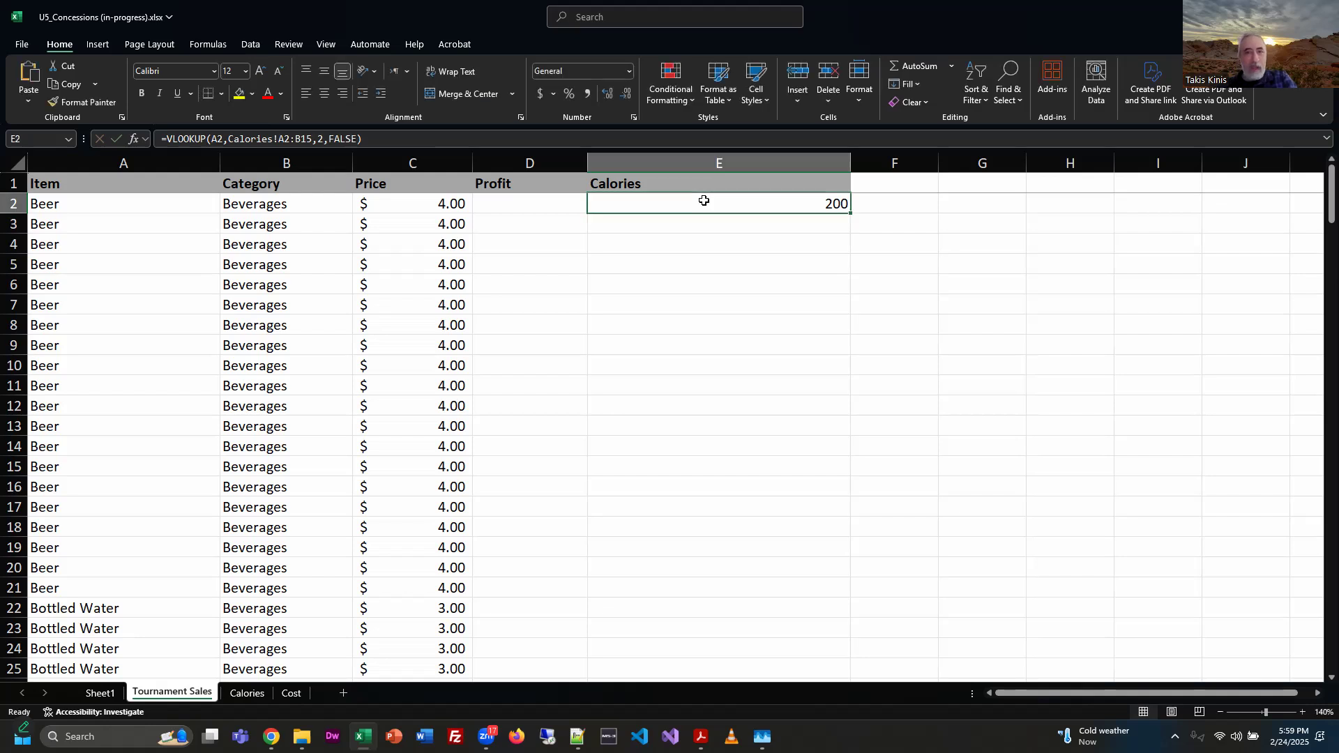
- Make the table range in E2's VLOOKUP absolute, as Calories!$A$2:$B$15
click(282, 139)
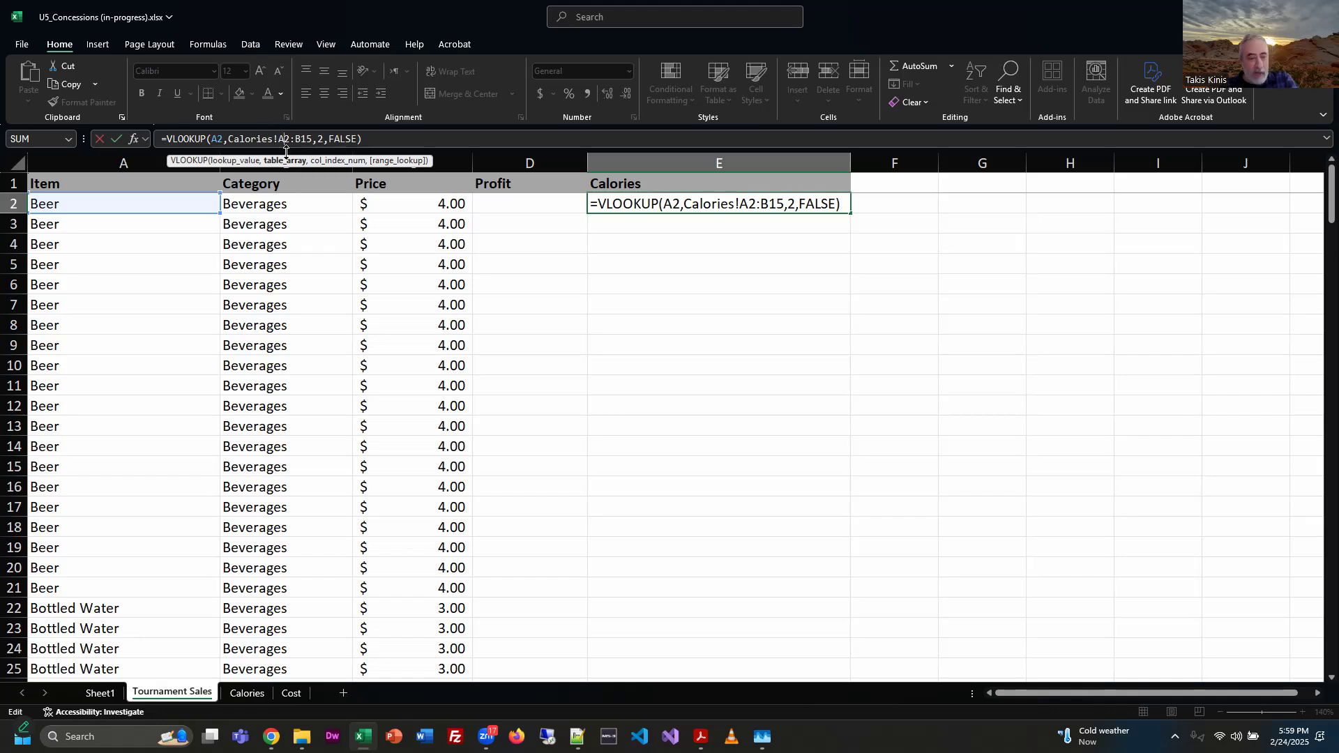
key(F4)
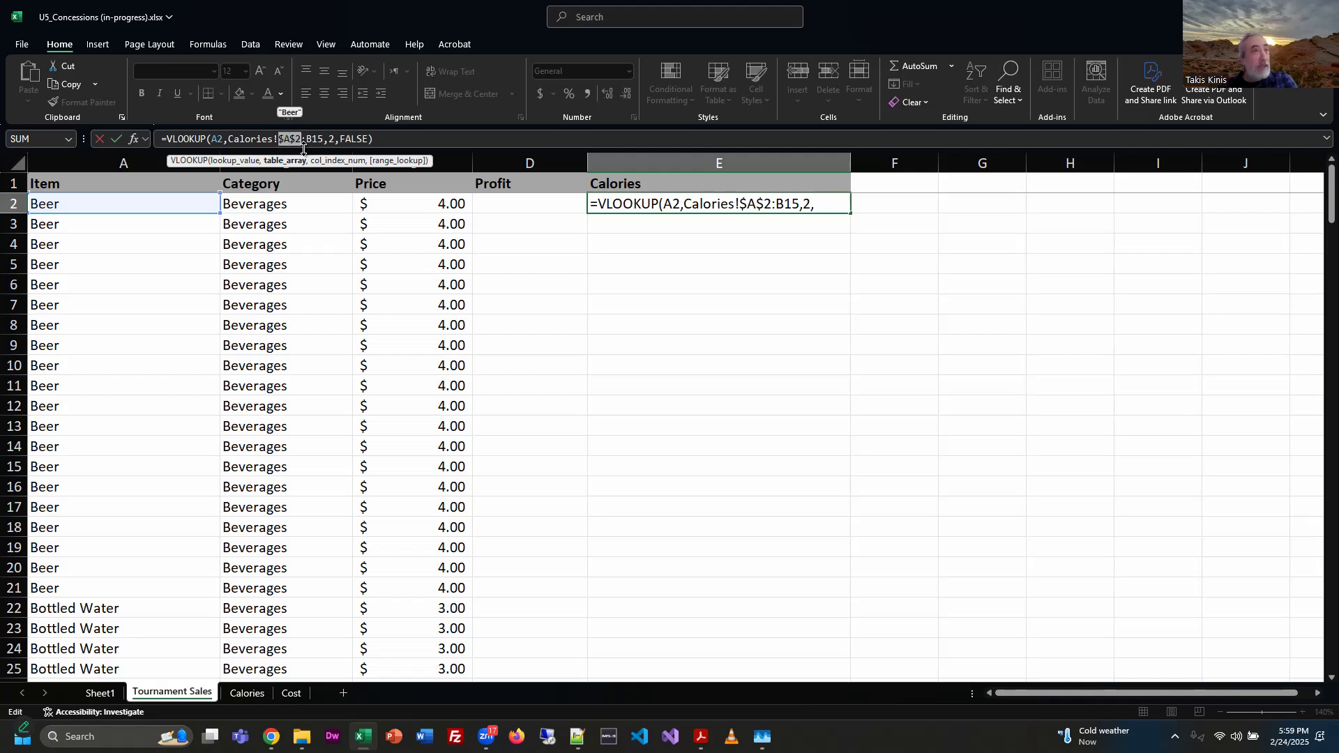
click(311, 139)
key(F4)
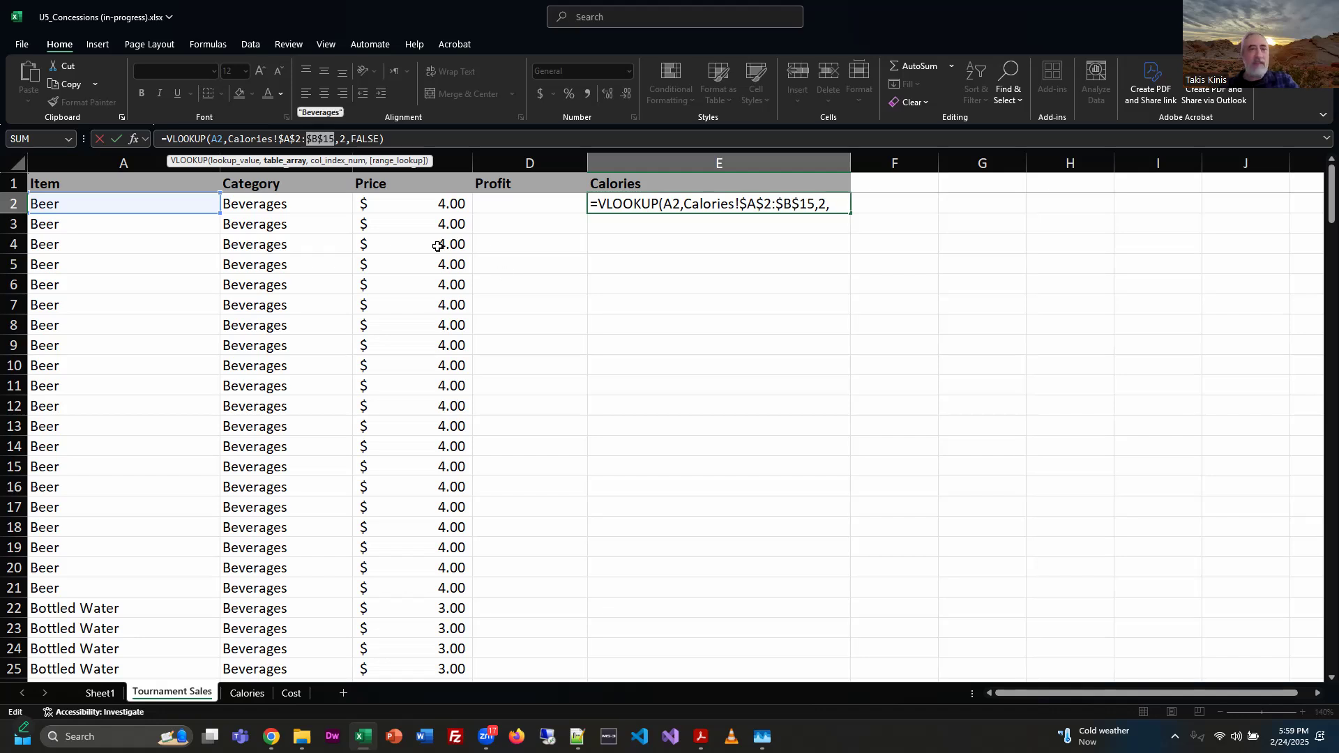
key(Return)
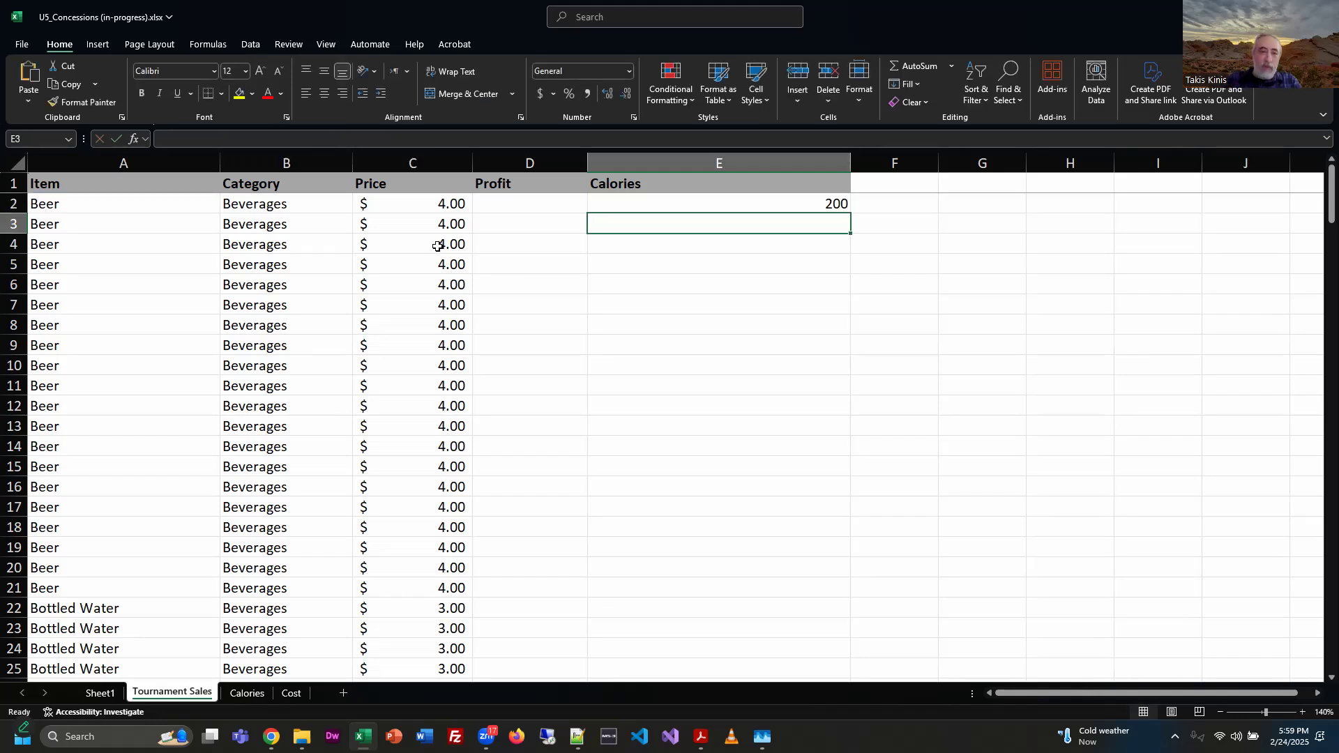
- Compare the item and calorie table A2:B15 on the Calories sheet with the range in Tournament Sales E2's VLOOKUP
click(247, 693)
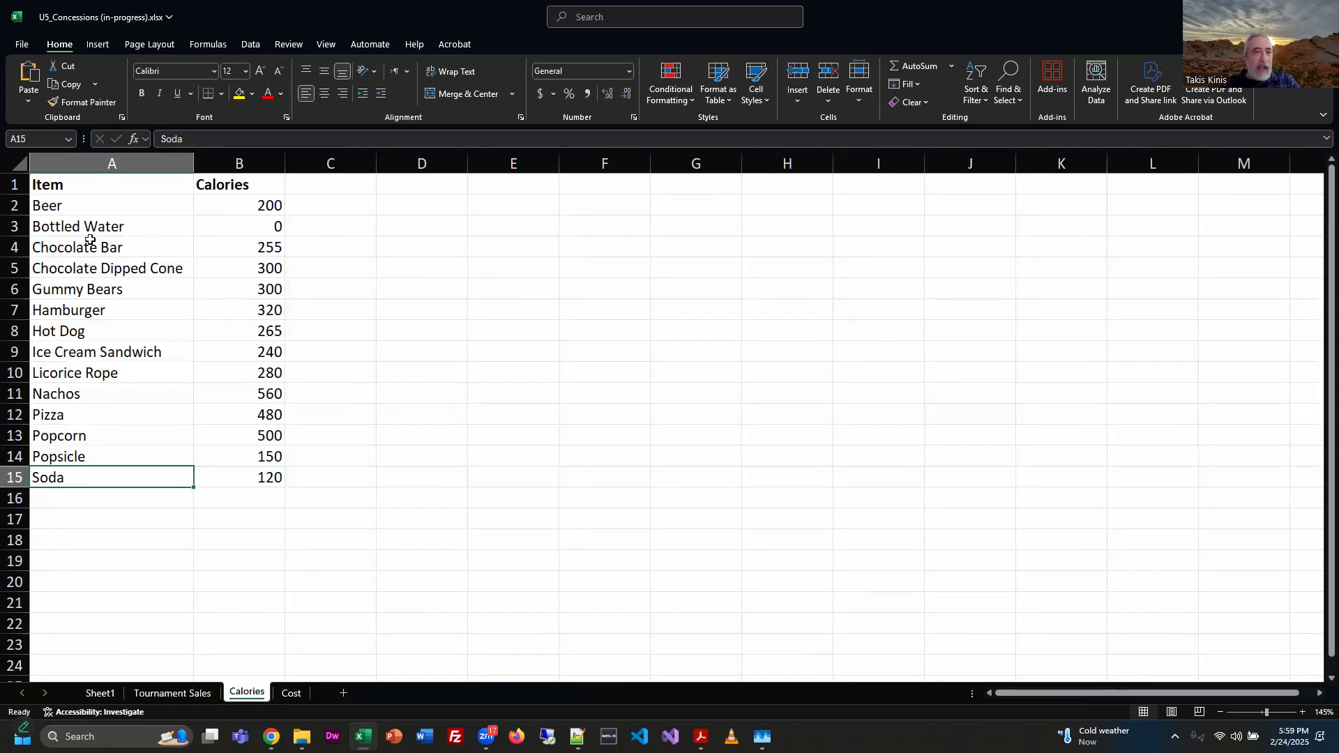
drag(67, 206, 215, 480)
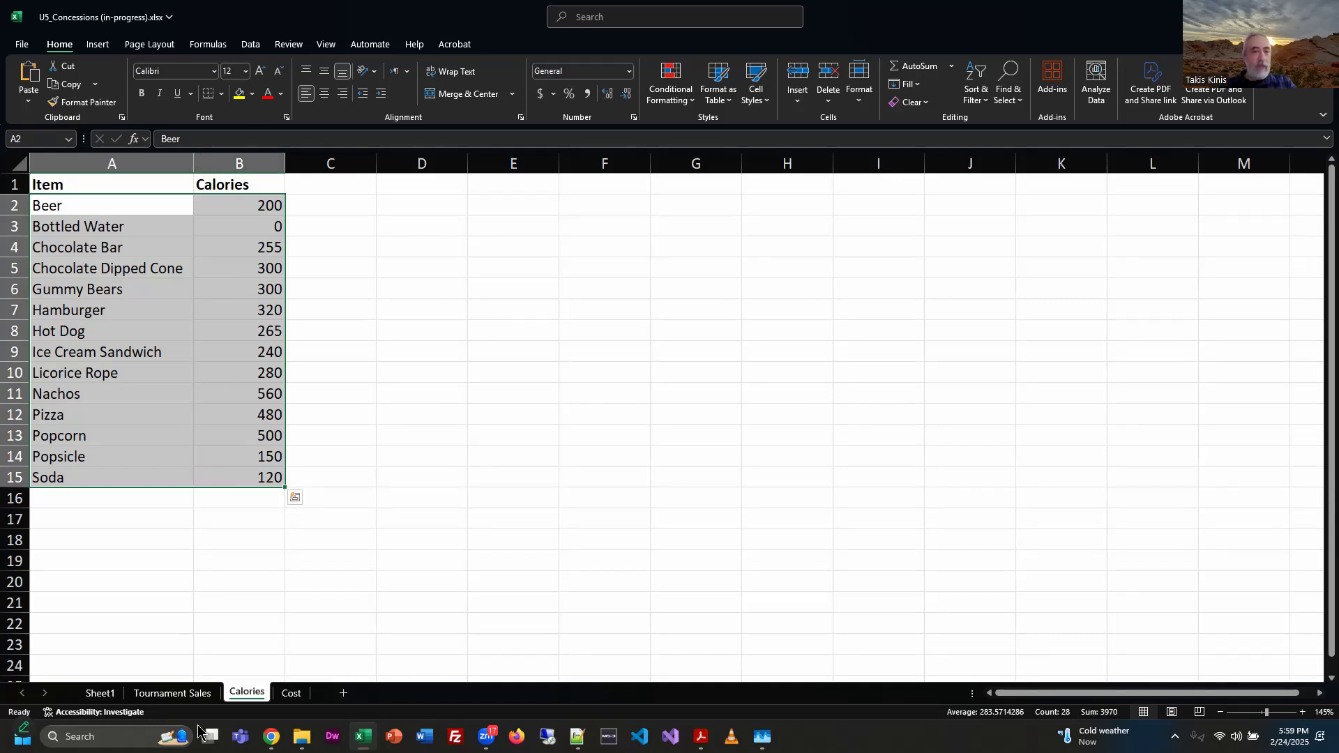
click(172, 693)
click(741, 202)
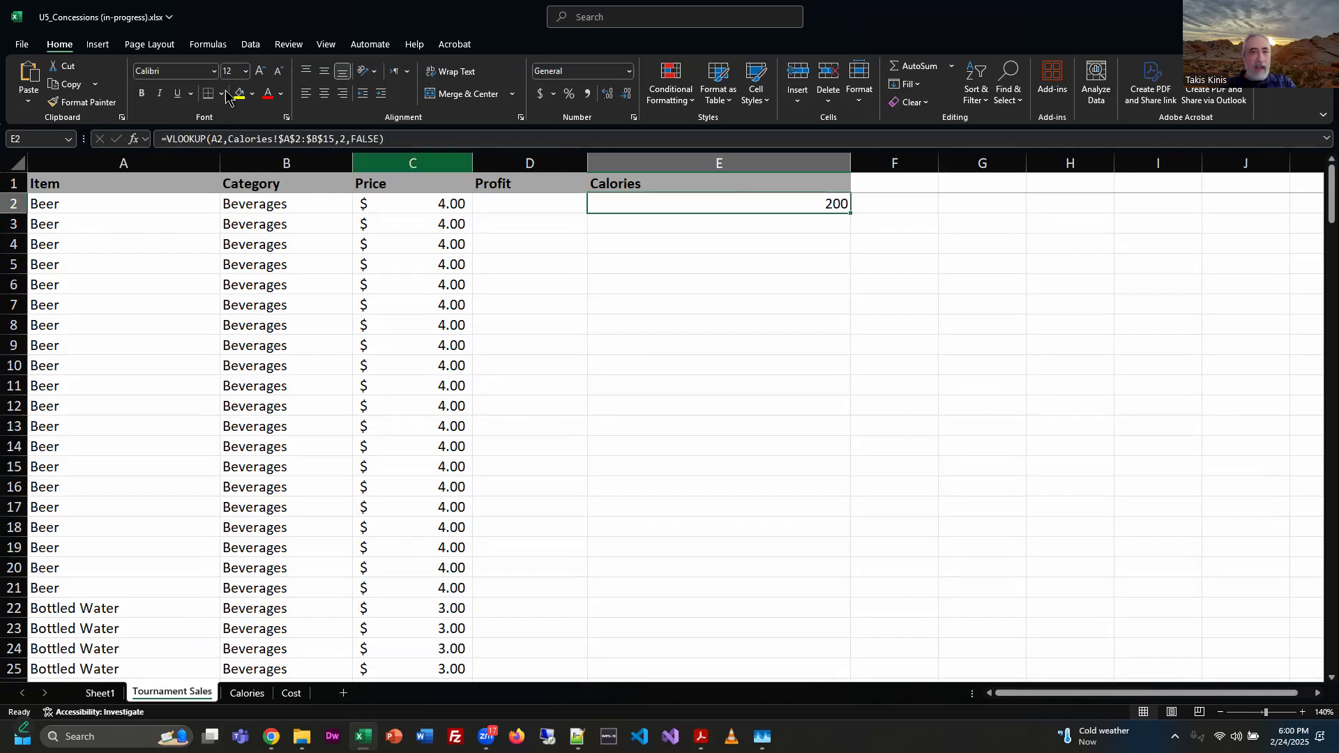
click(697, 139)
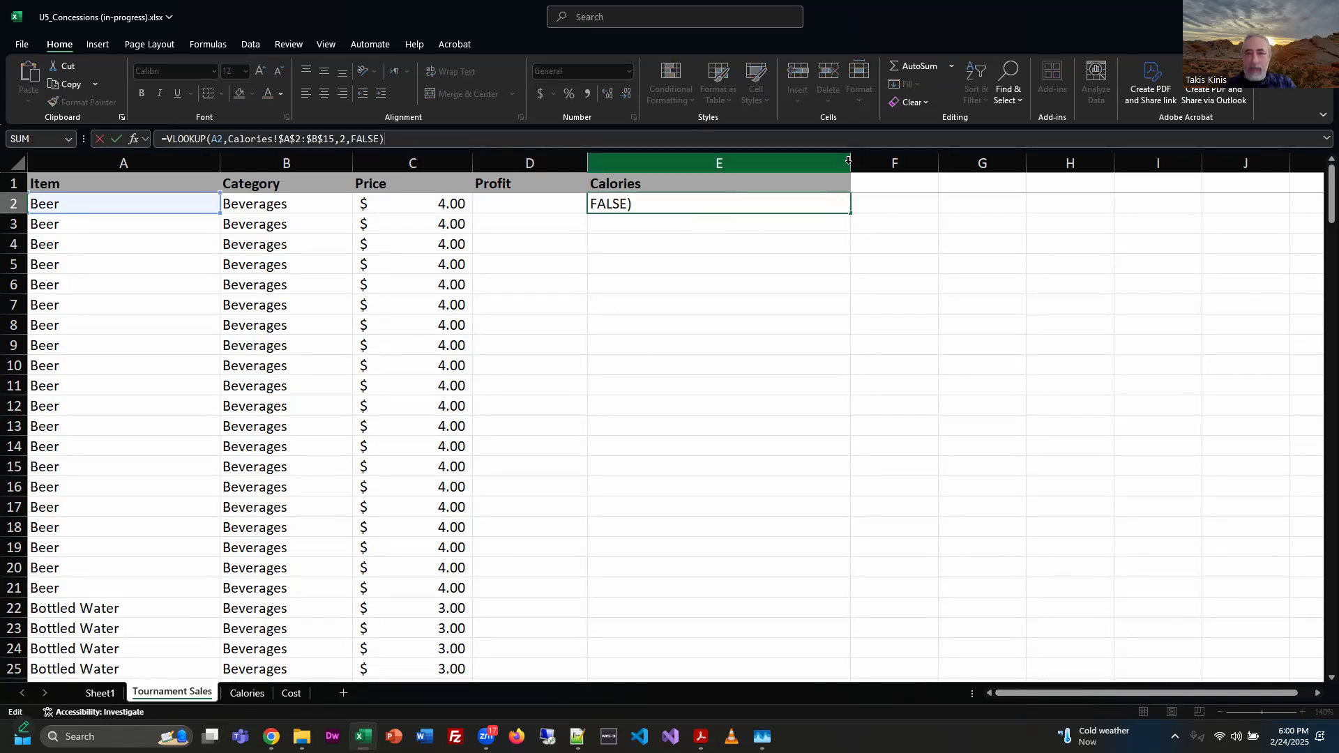
key(ctrl+Return)
- Widen the Calories column enough to show E2's whole formula and review its lookup value, table range, column index and match arguments
drag(858, 160, 927, 162)
click(632, 139)
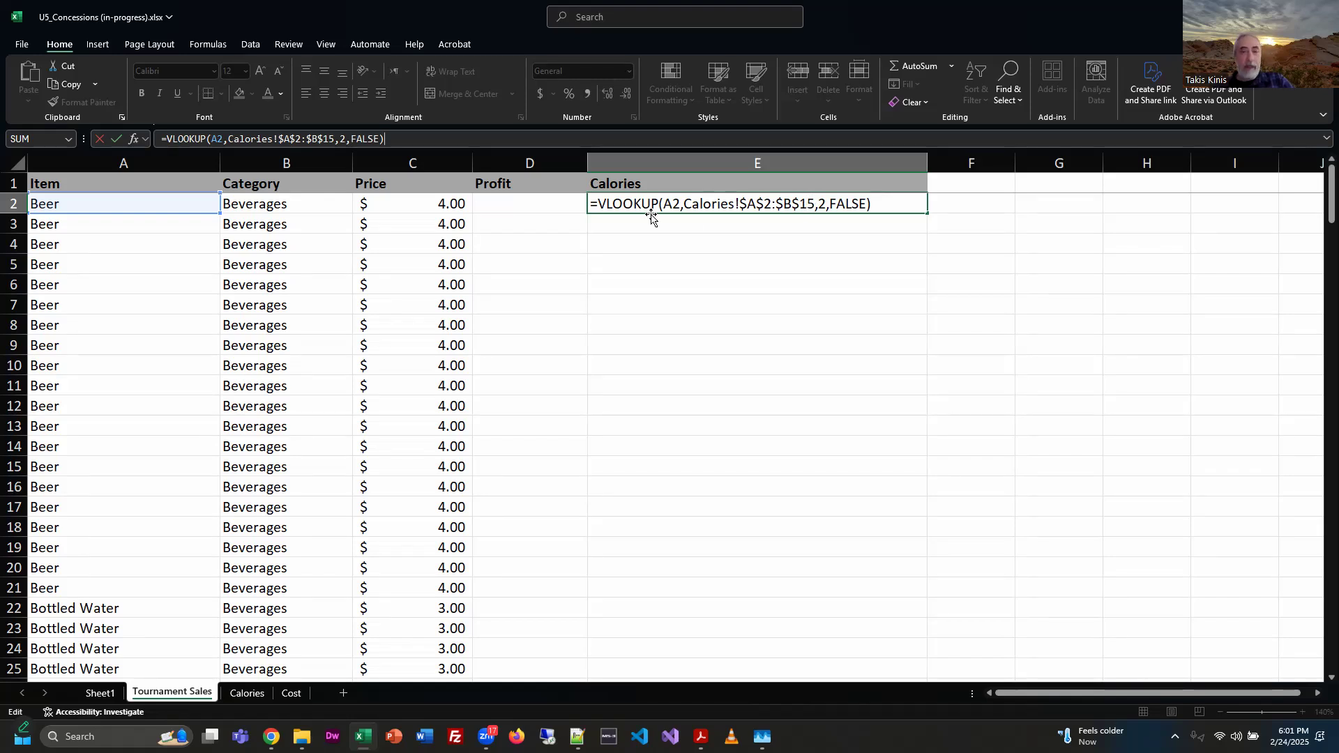
drag(683, 204, 826, 205)
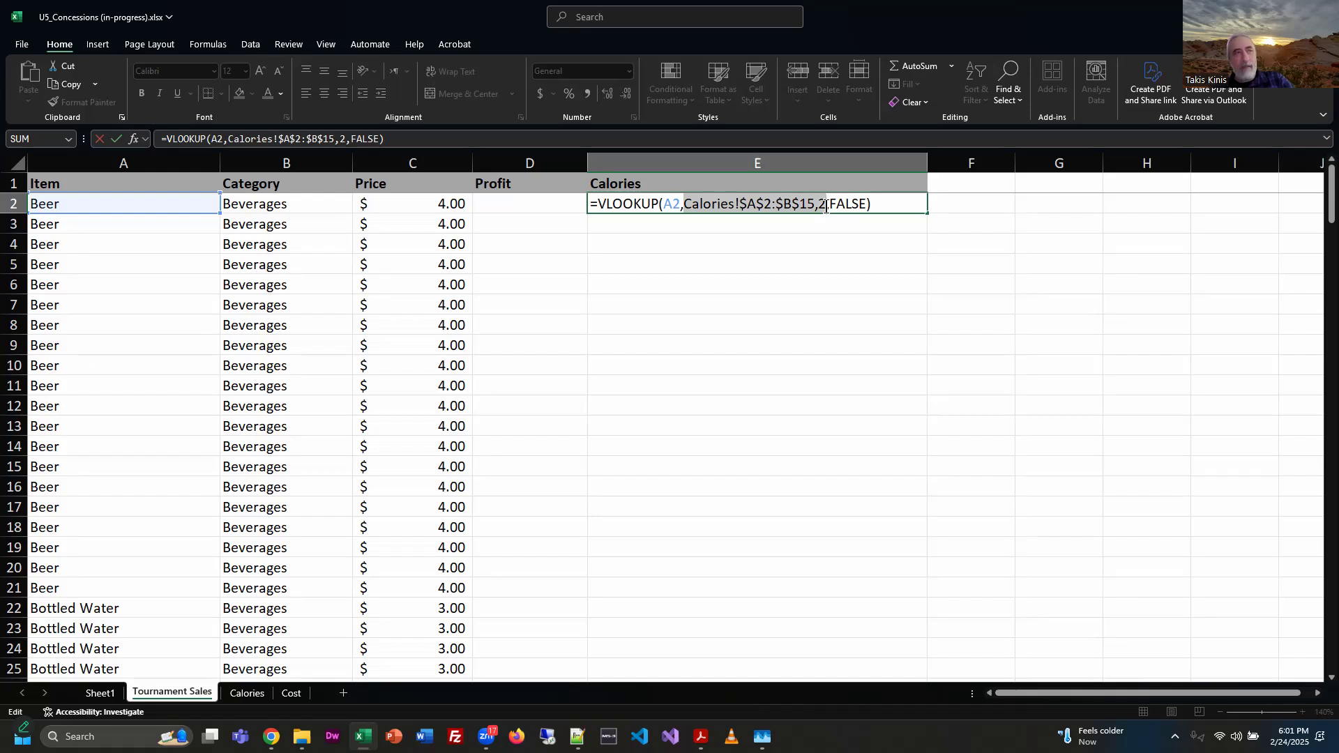
click(663, 203)
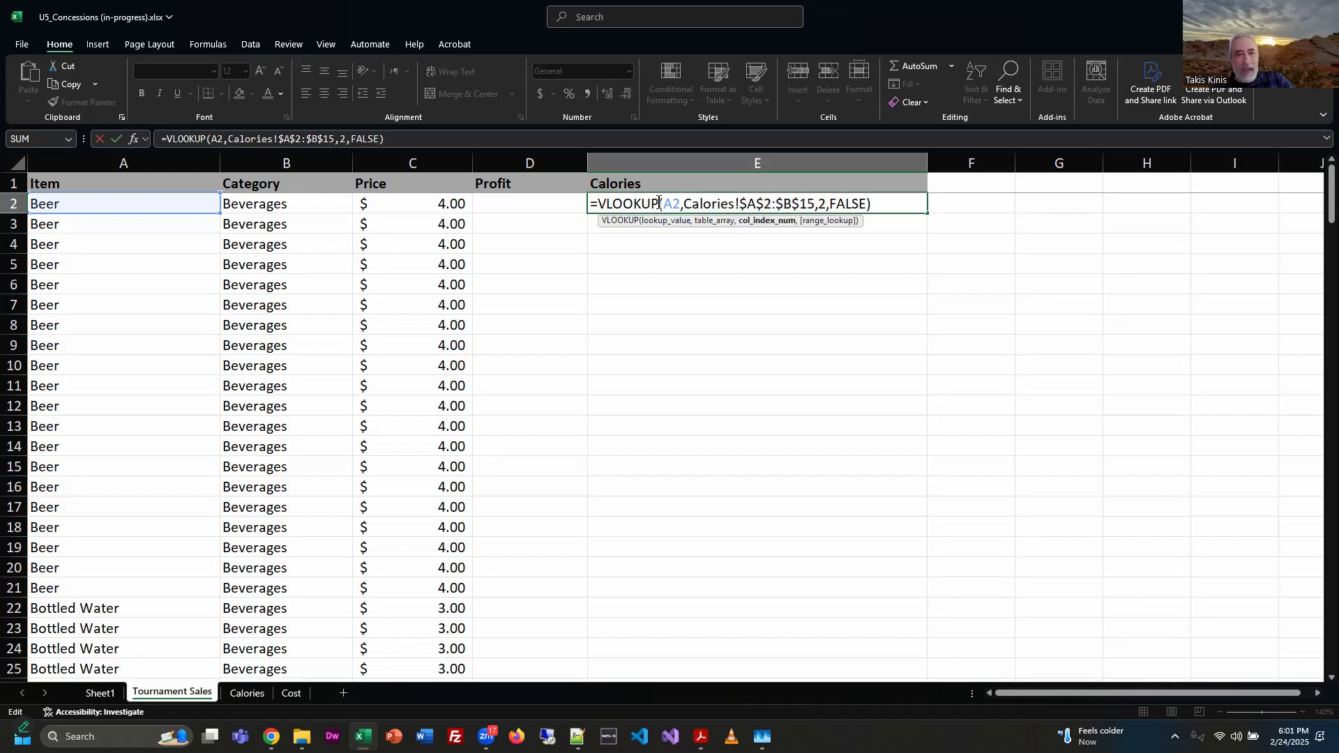
double_click(672, 203)
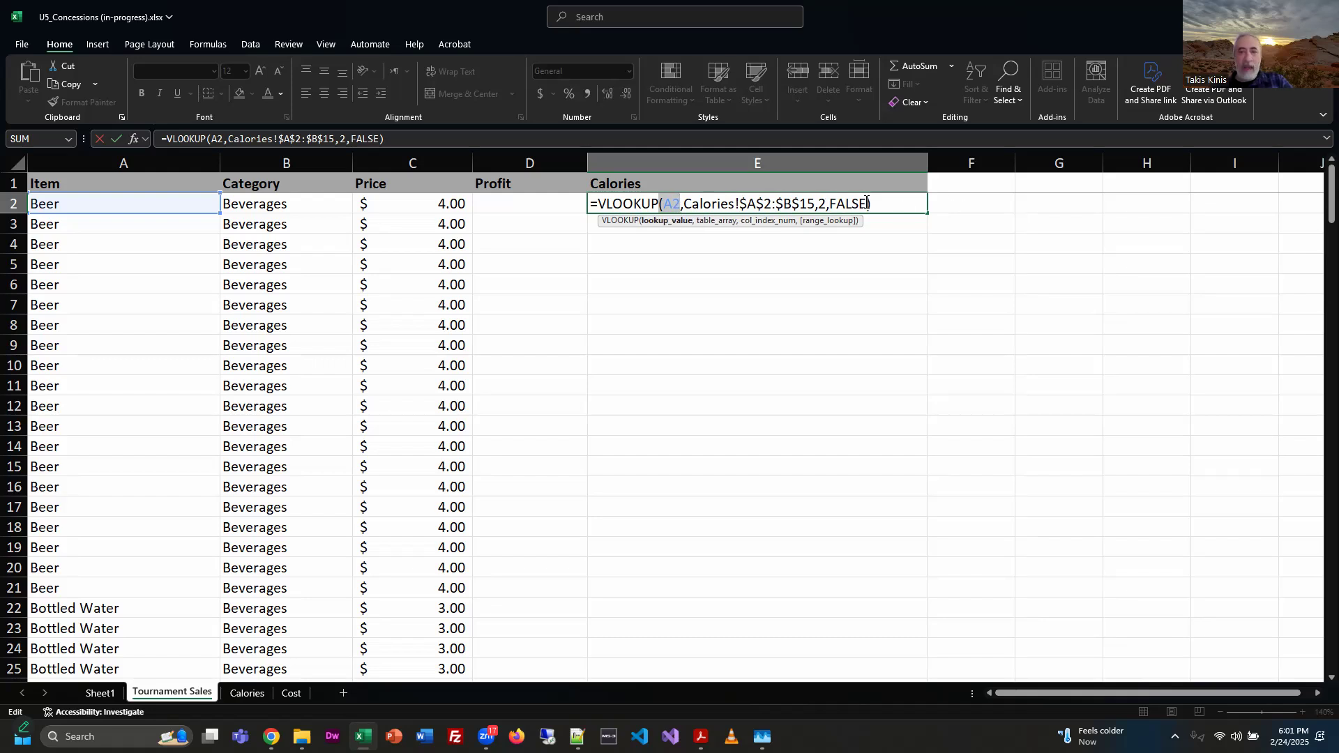
drag(866, 203, 827, 203)
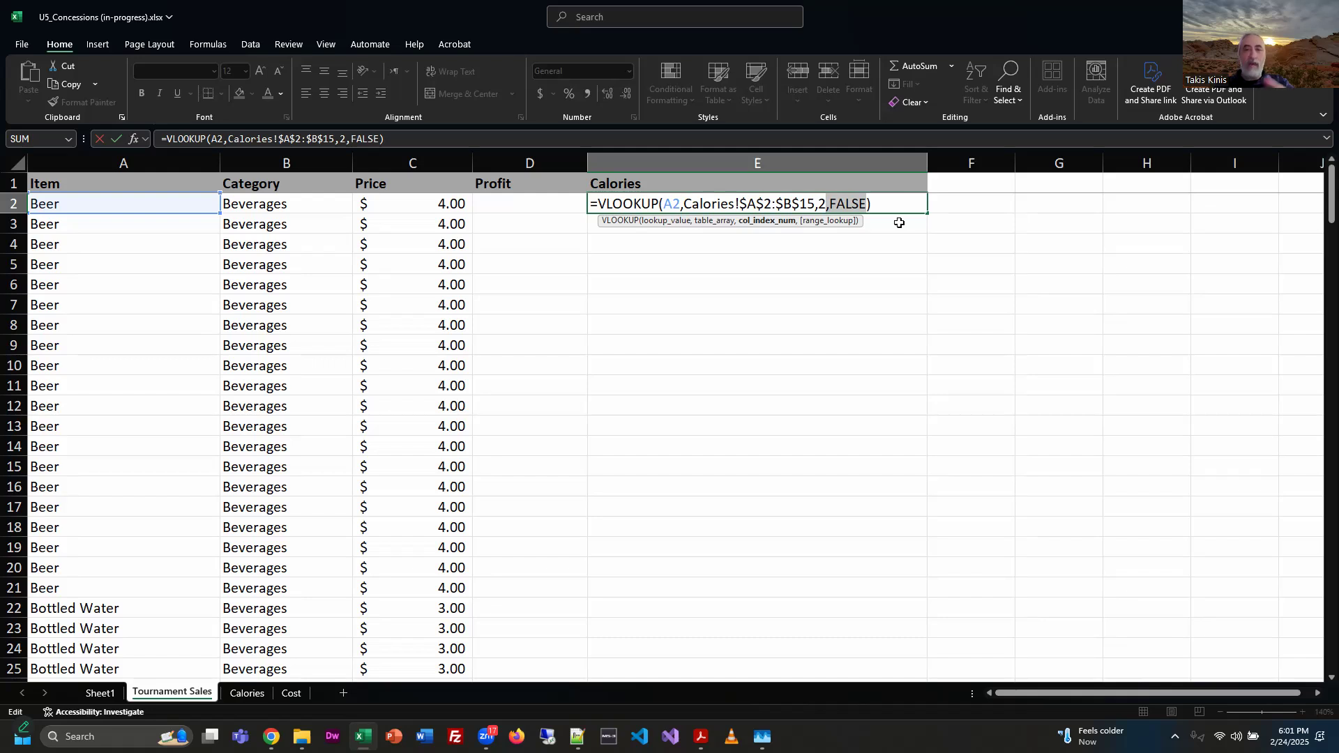
key(Escape)
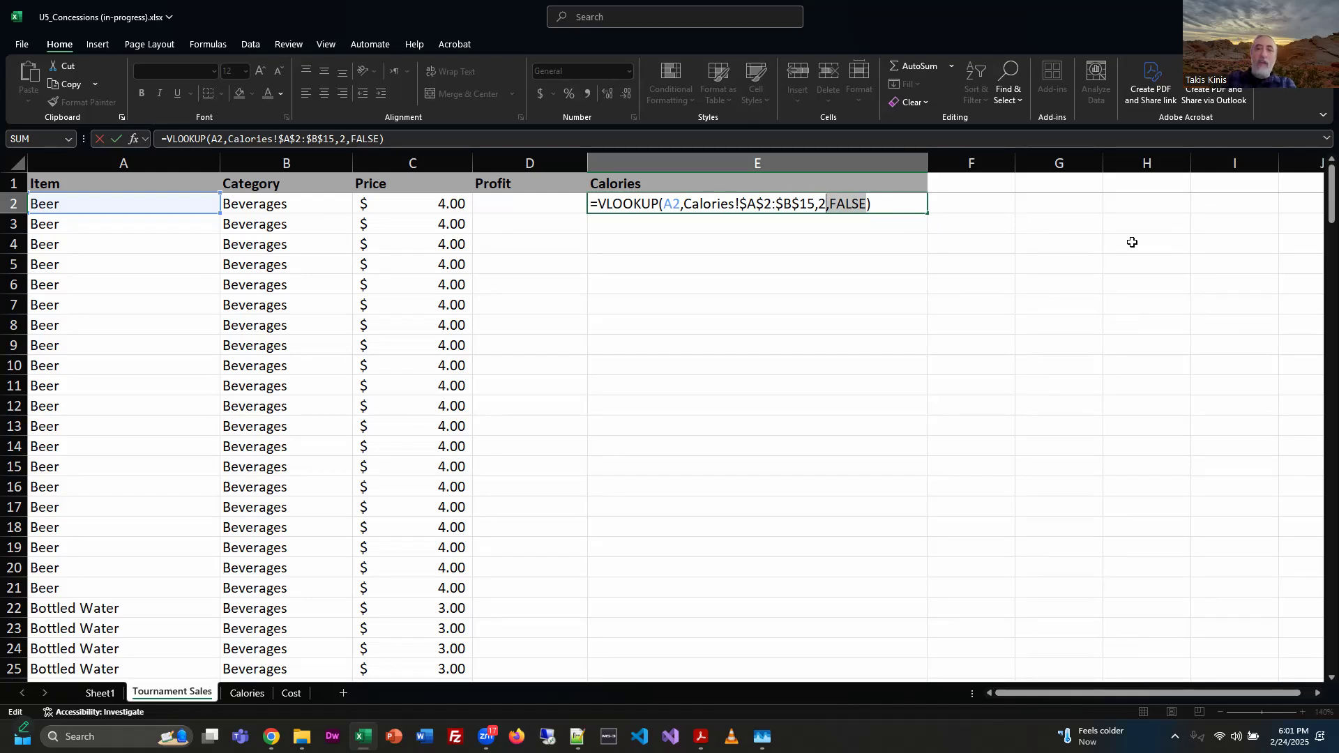
key(Return)
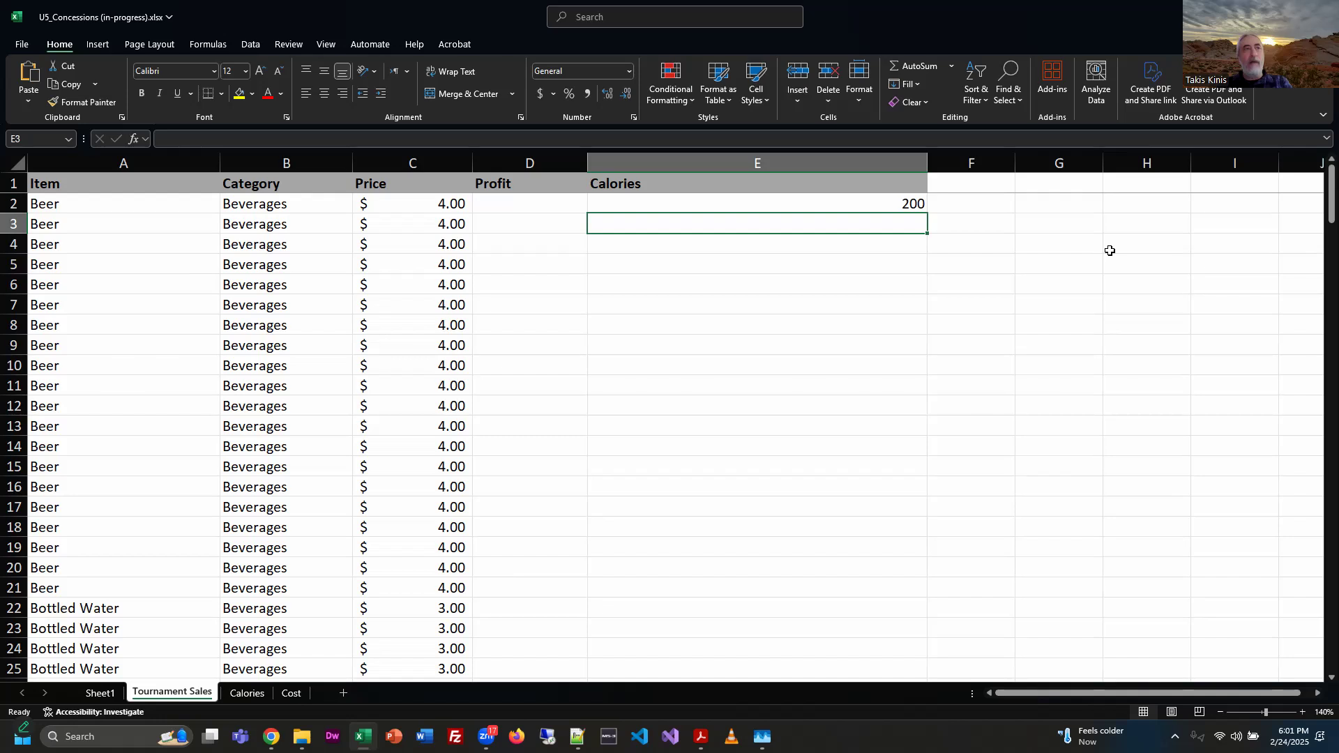
- Fill the E2 VLOOKUP down to E3, check the copied formula, and fill it down the Calories column through row 200
click(925, 210)
drag(927, 213, 954, 265)
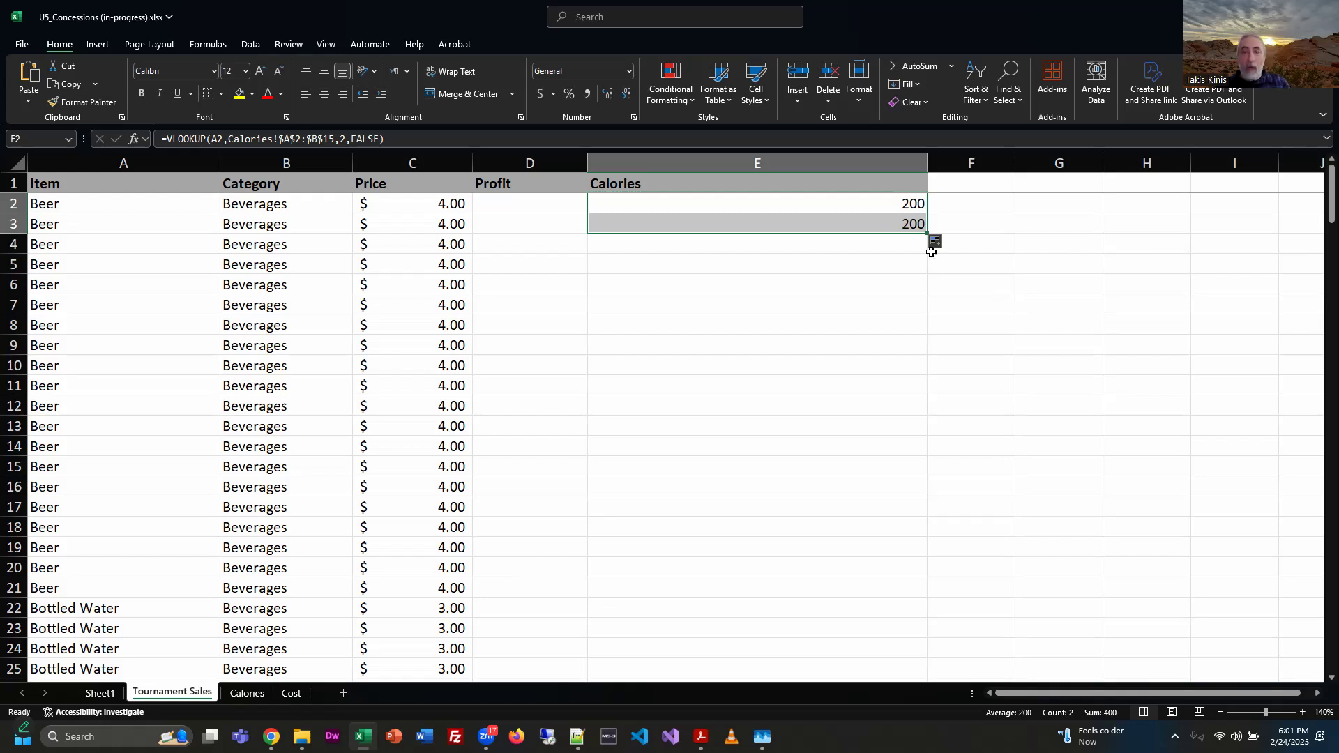
click(923, 224)
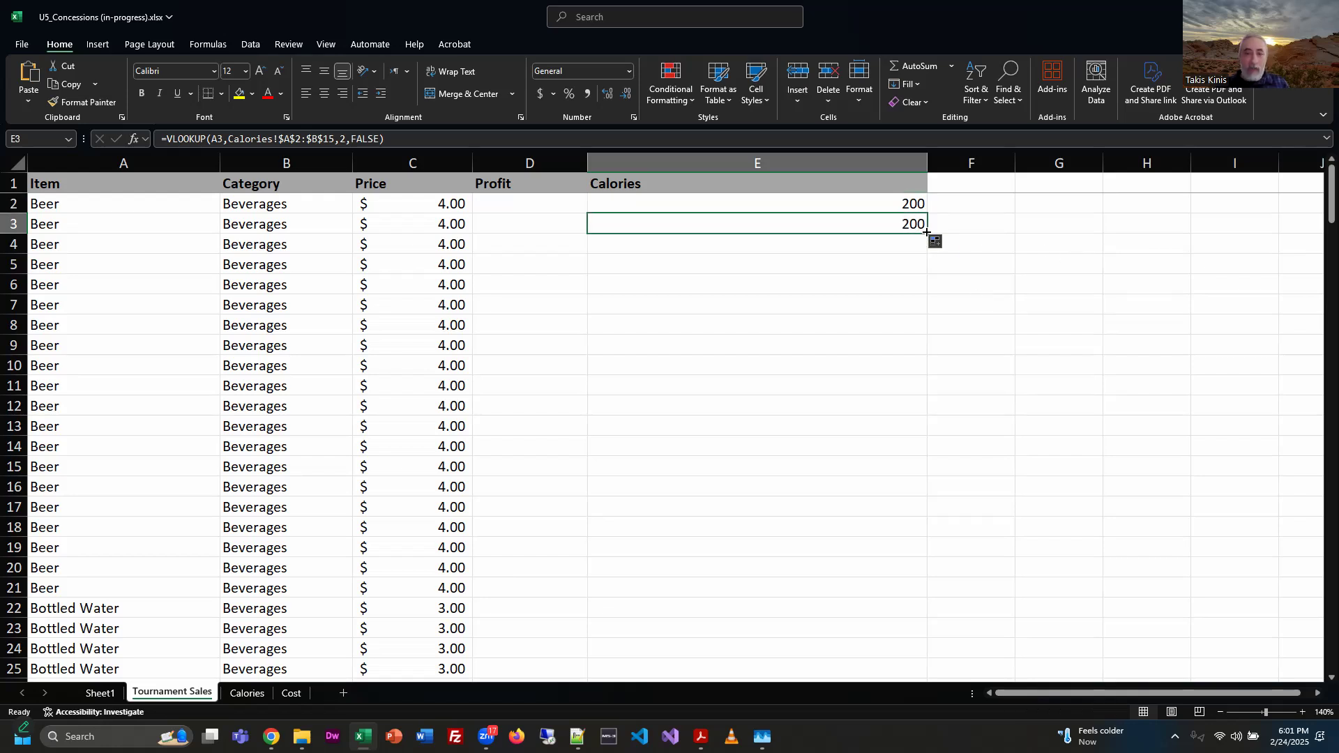
double_click(927, 232)
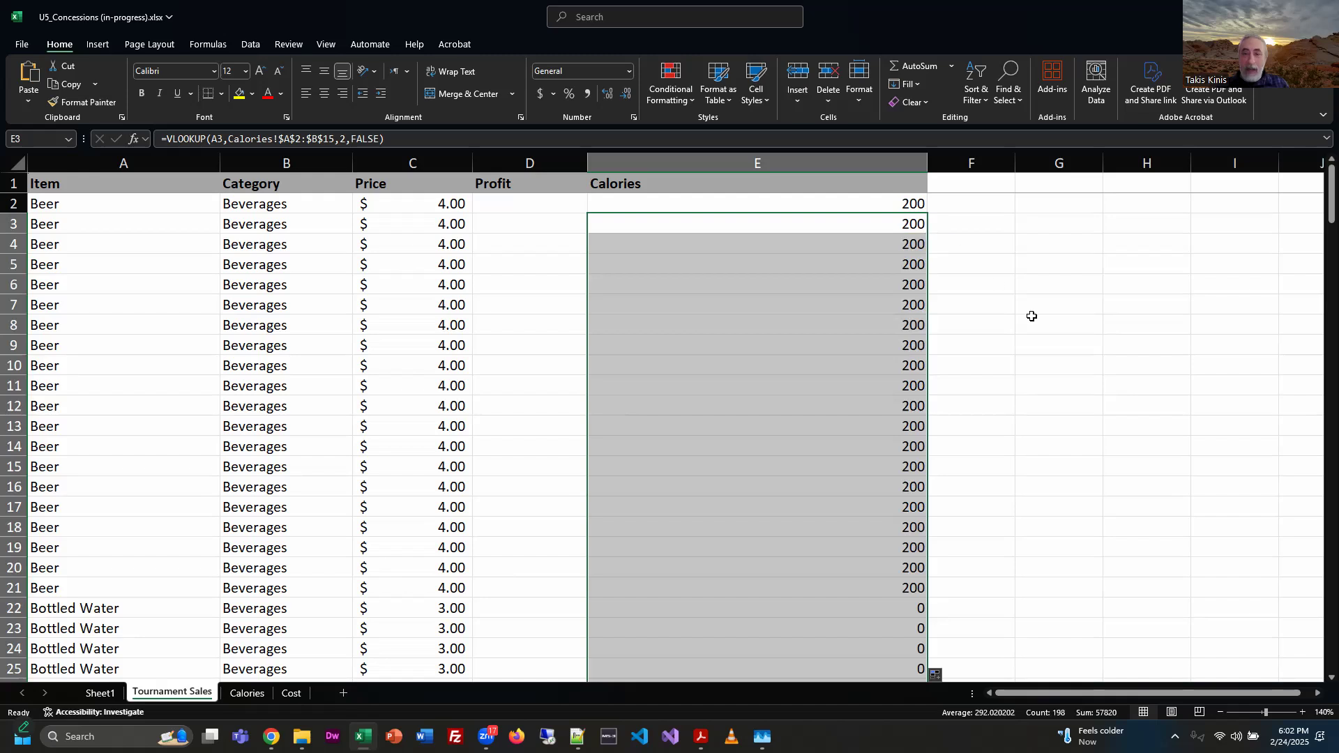
scroll(1034, 391, down, 9)
scroll(1033, 405, down, 20)
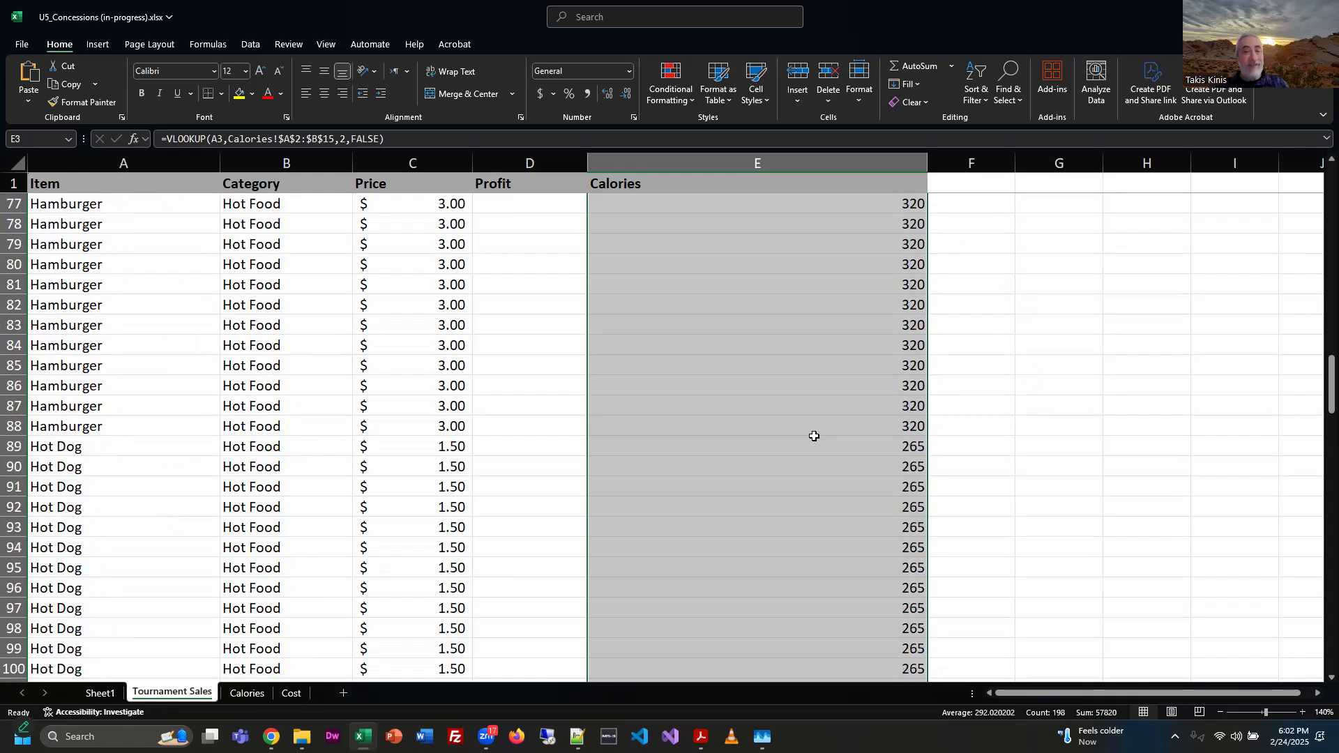
scroll(816, 433, down, 20)
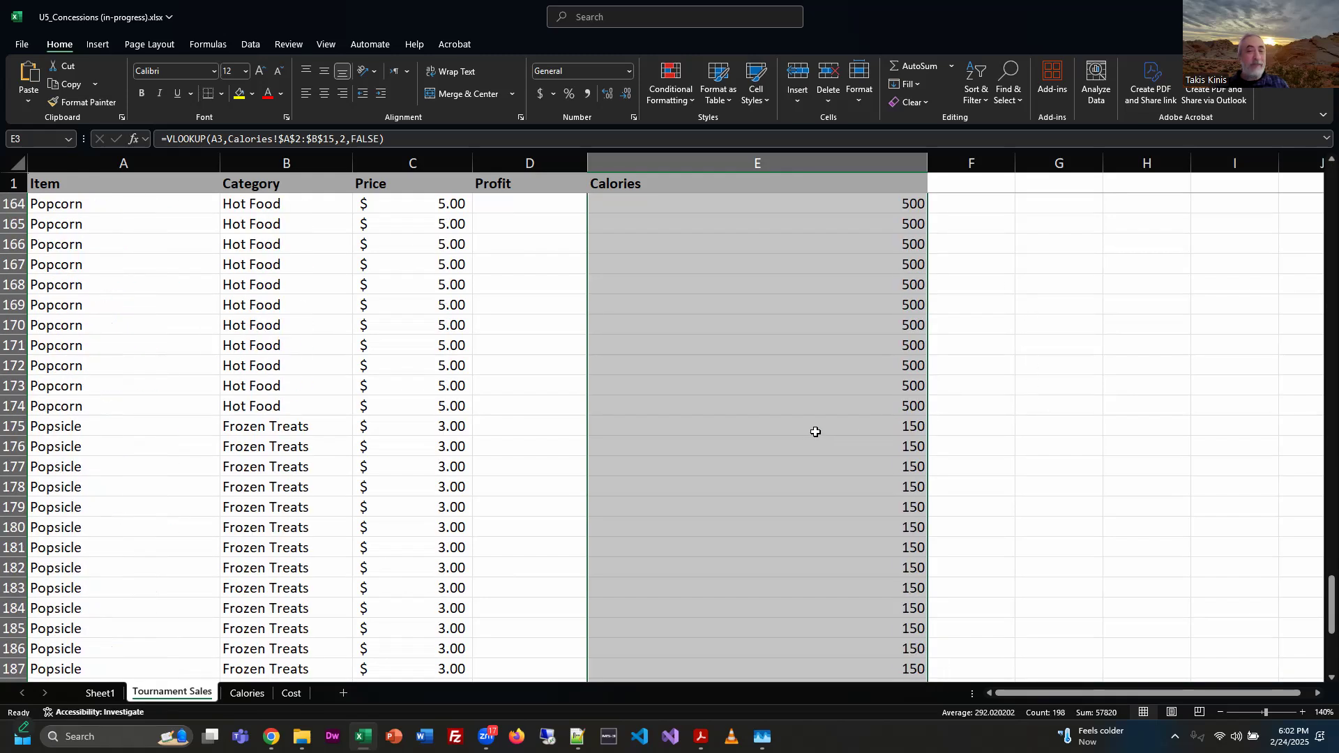
scroll(820, 430, up, 1)
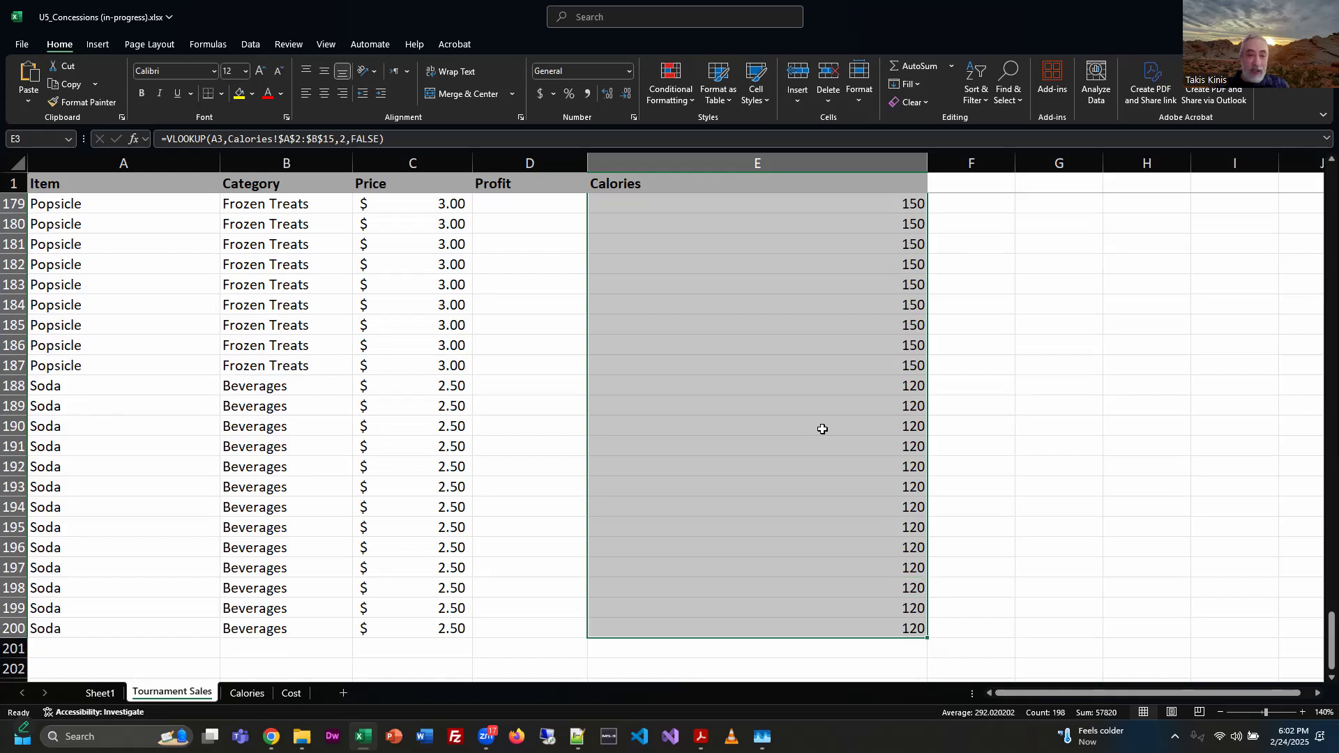
scroll(883, 526, up, 1)
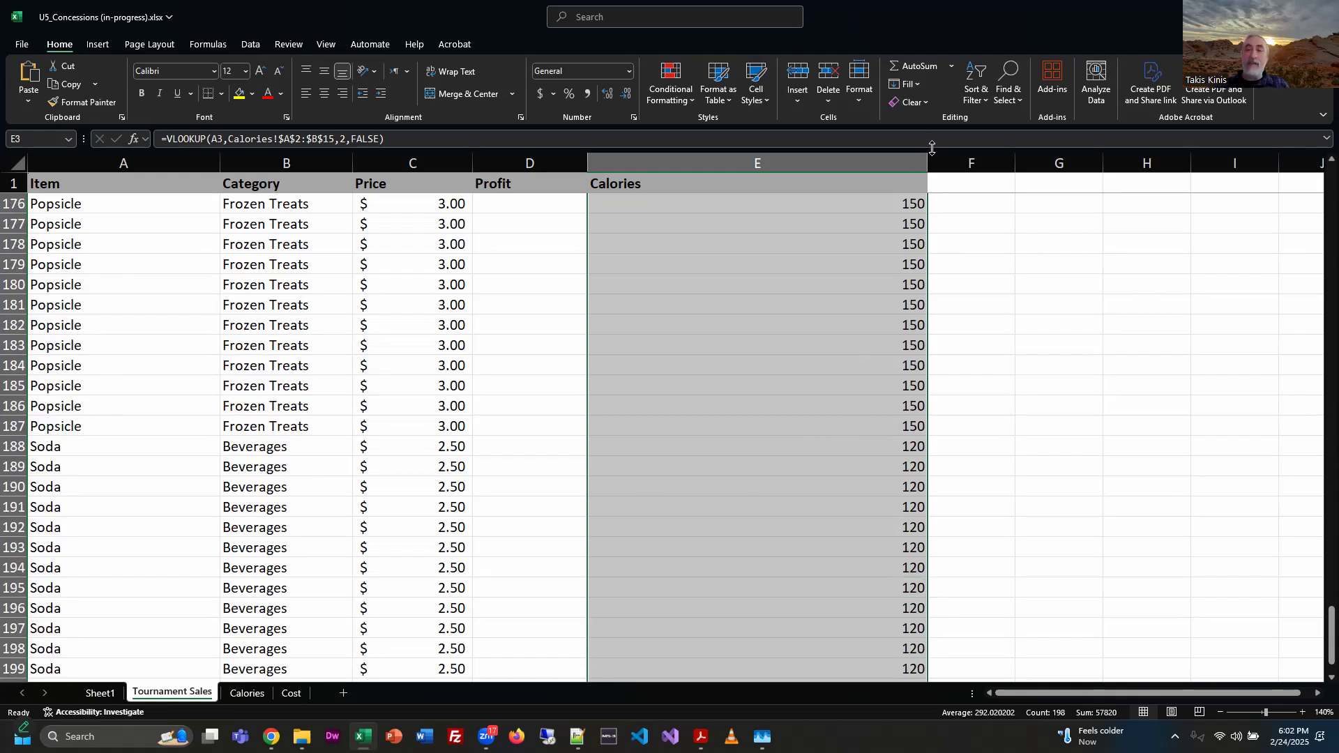
- Narrow the Calories column and autofit its width to its contents
drag(928, 163, 703, 185)
scroll(783, 302, up, 3)
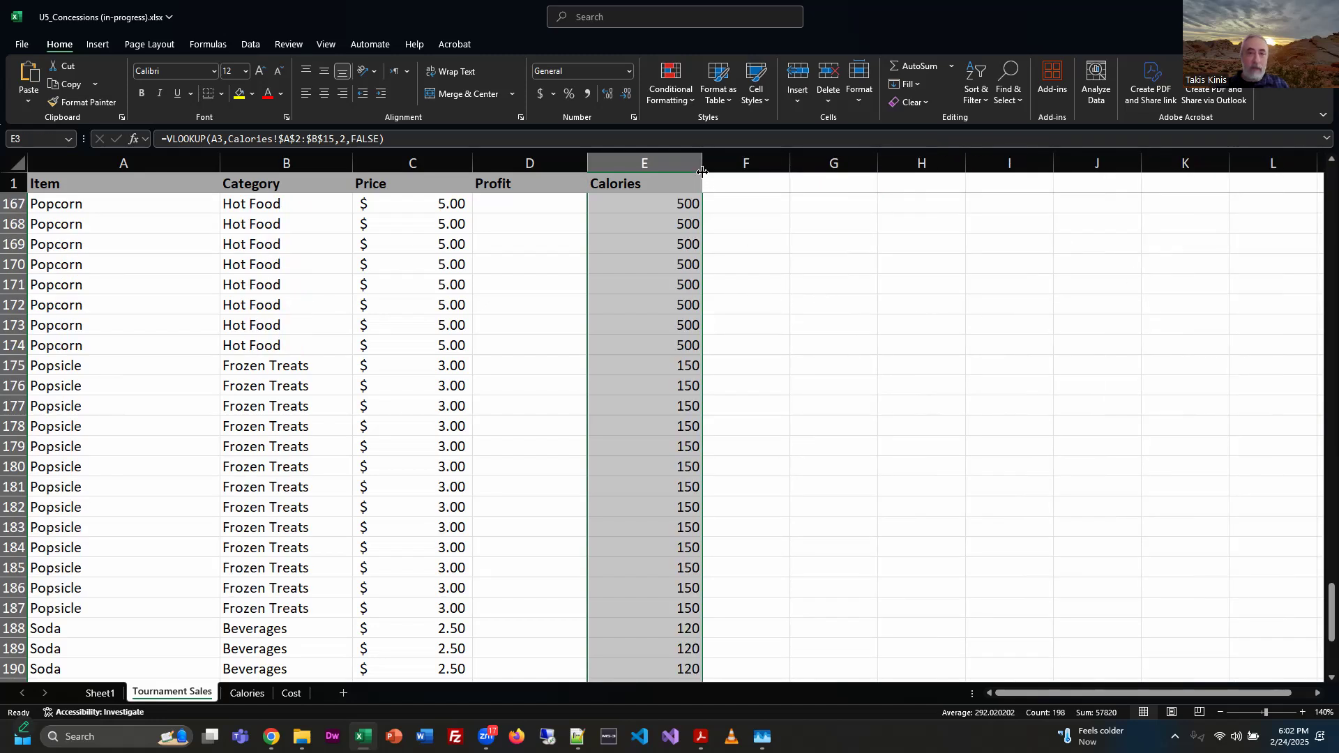
double_click(702, 171)
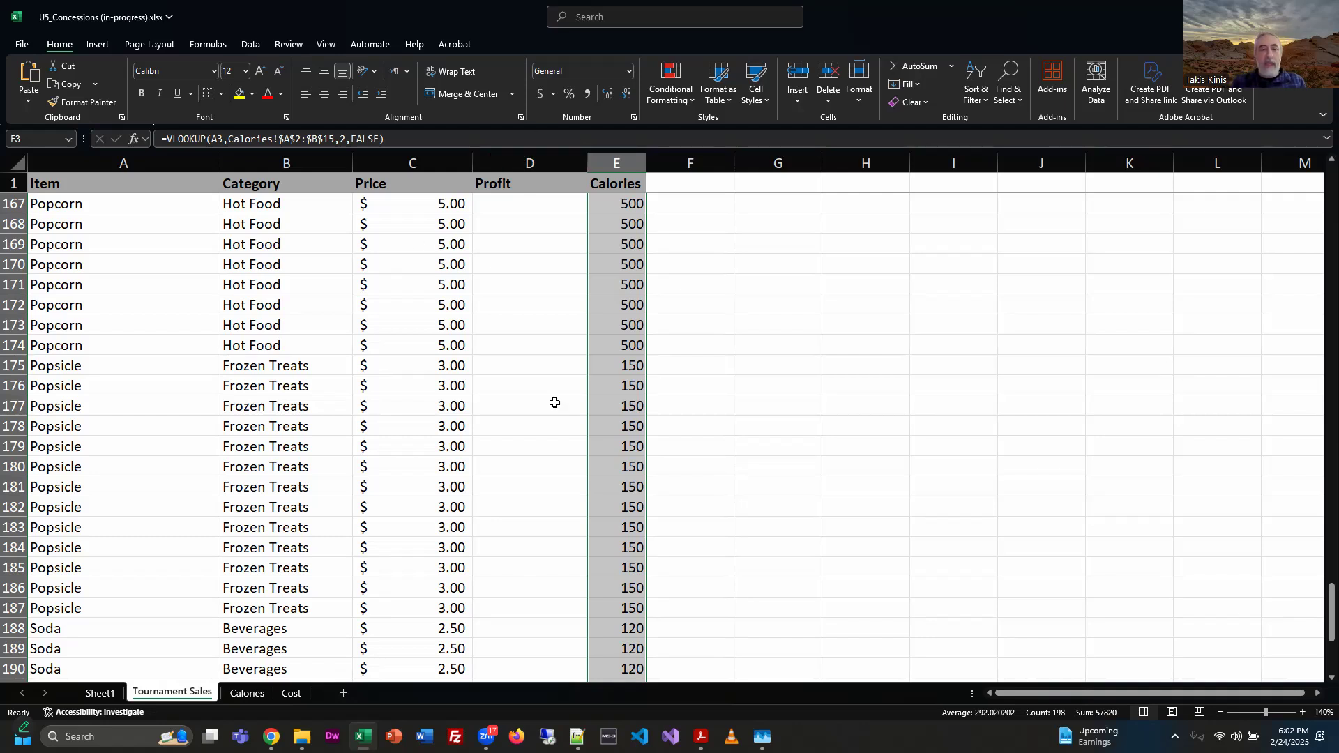
- Check the Cost sheet's layout, and insert a new column headed Cost before the Profit column on Tournament Sales
click(292, 694)
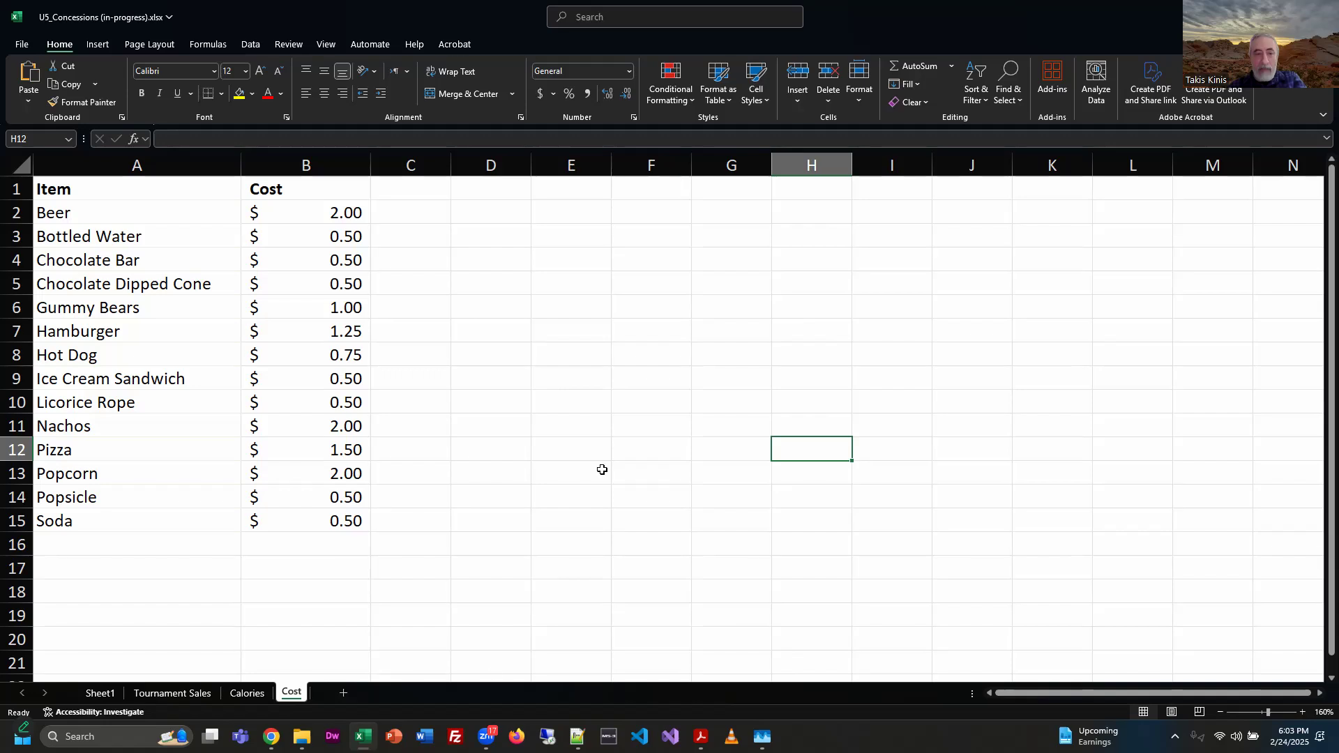
click(188, 693)
click(541, 164)
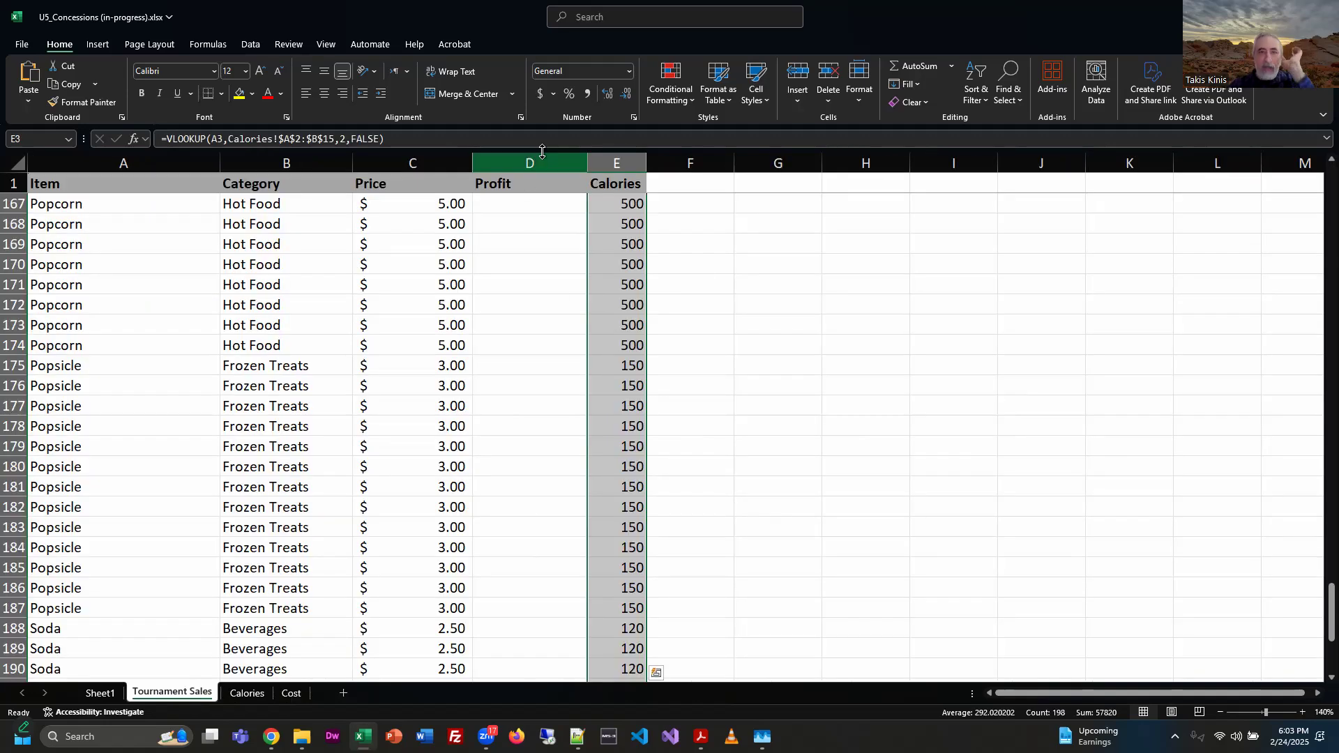
right_click(541, 168)
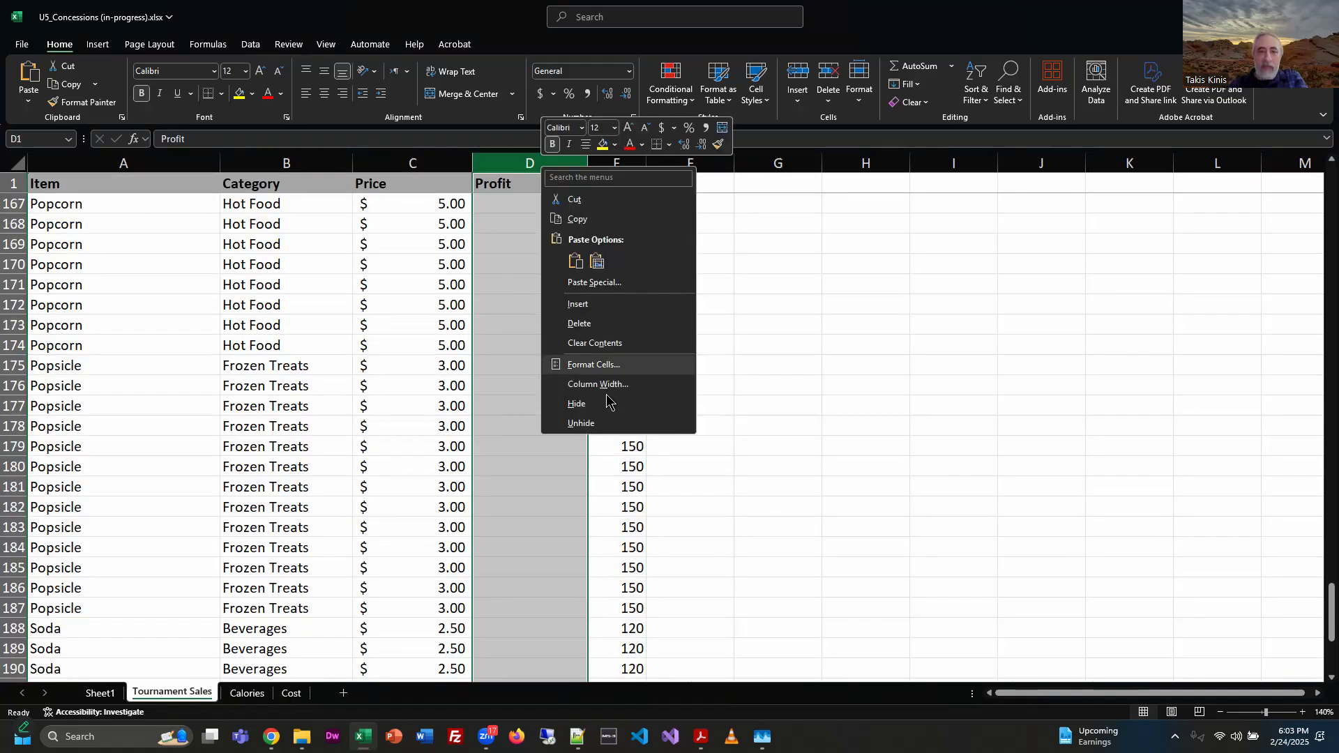
click(589, 307)
click(548, 183)
text(Cost)
key(Return)
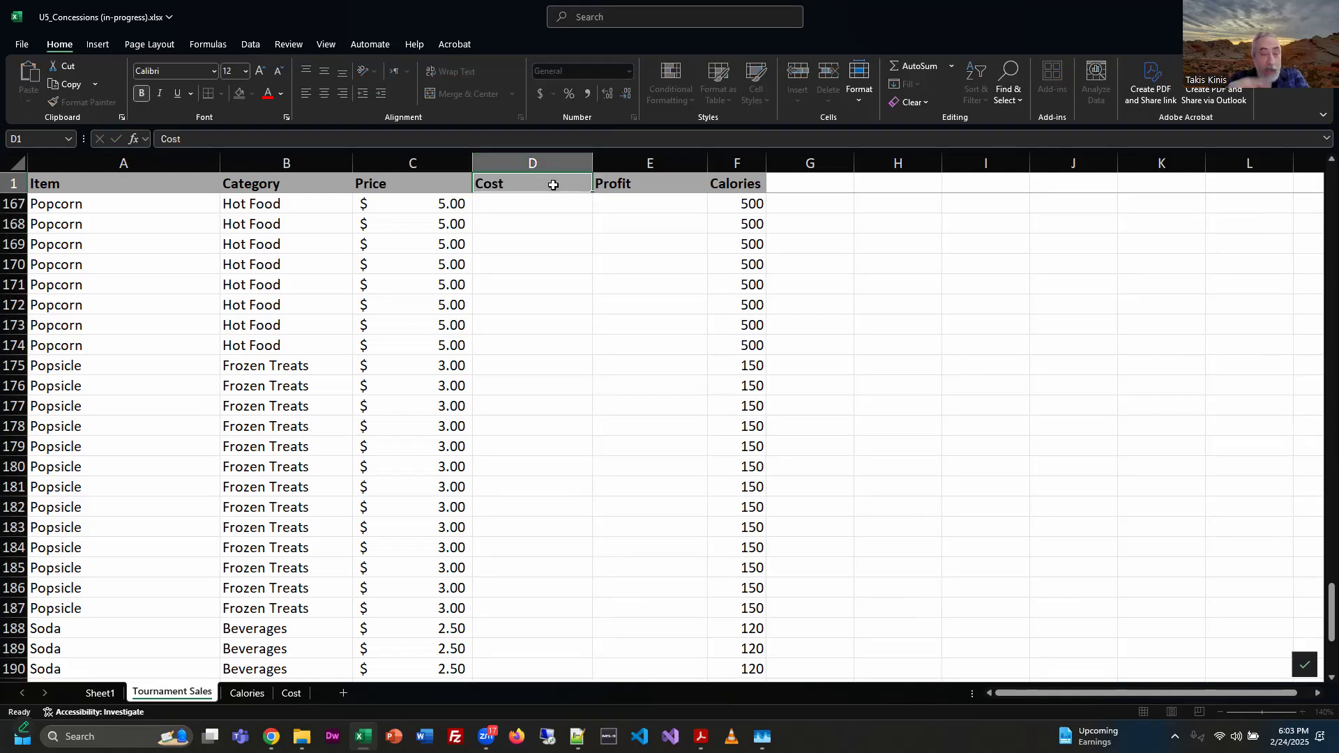
- Enter =VLOOKUP(A2,Cost!A2:B15,2,FALSE) in D2 to look up the first item's cost from the Cost sheet
text(=)
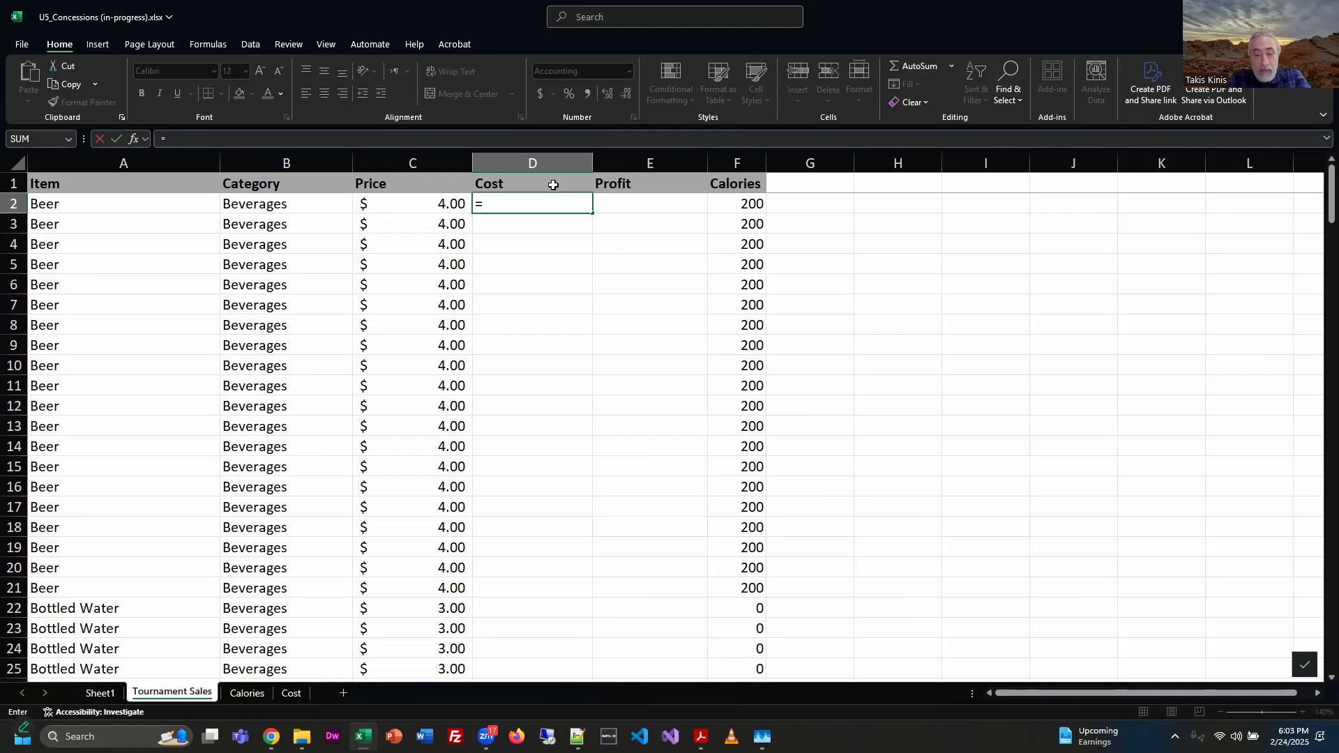
text(vloo)
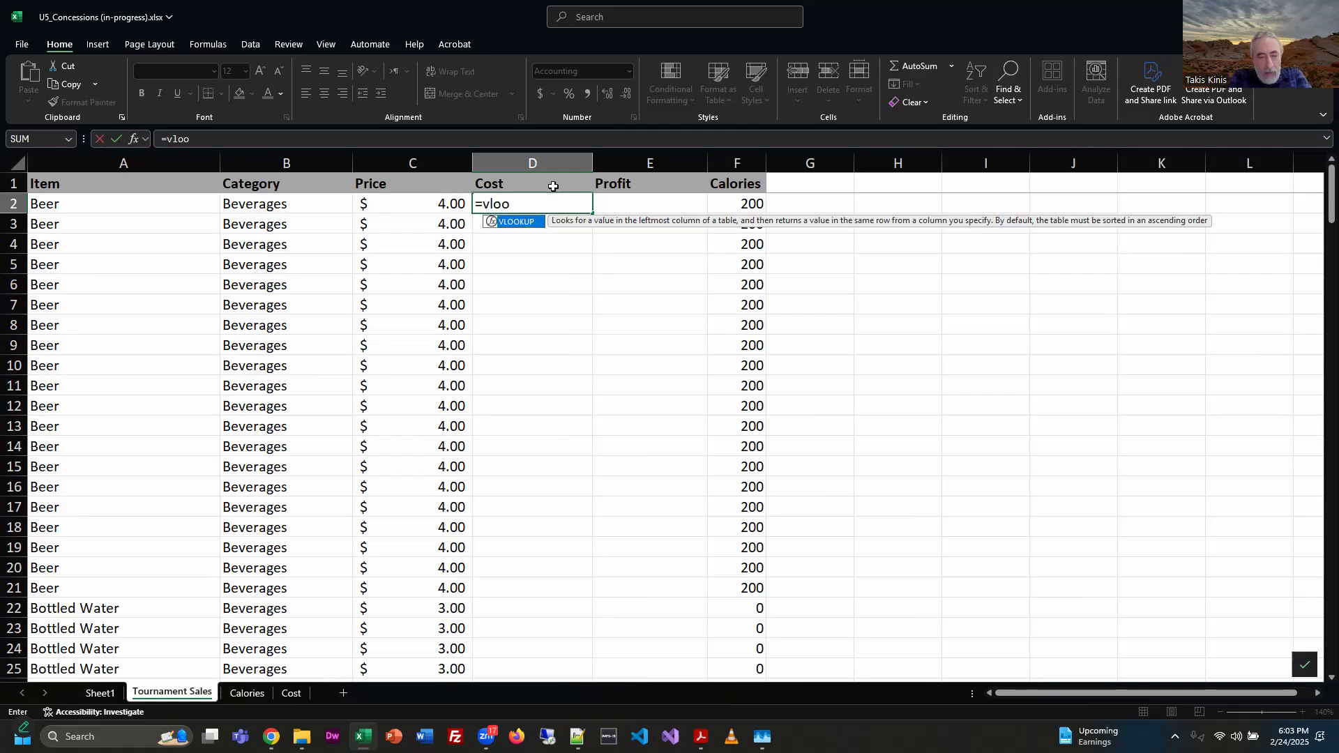
key(Tab)
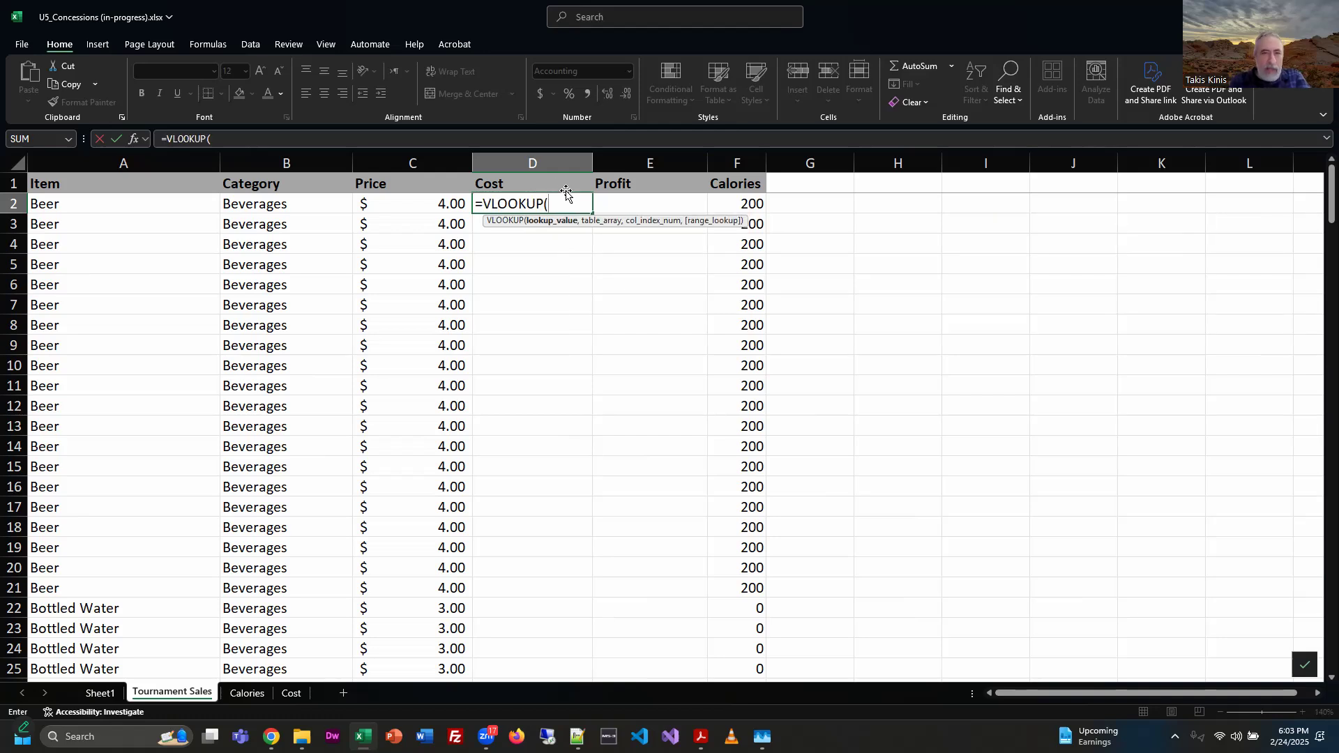
click(60, 208)
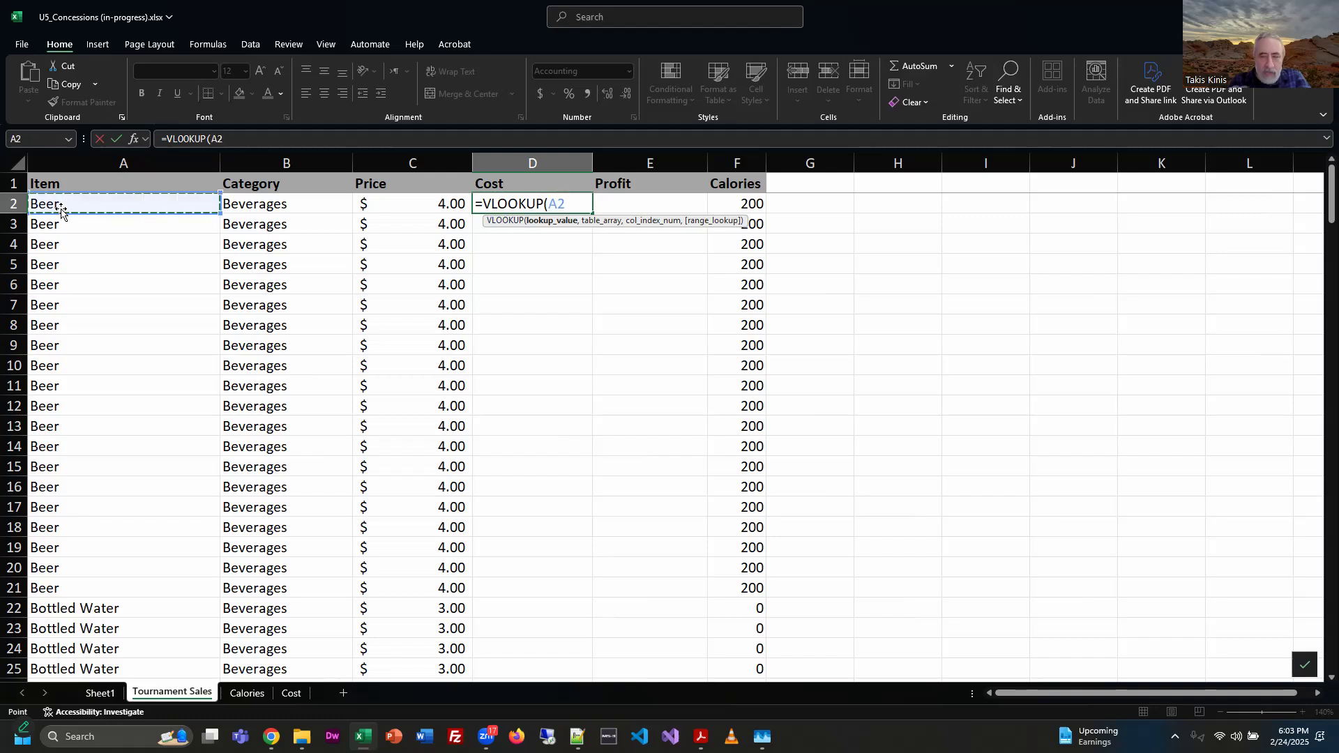
text(,)
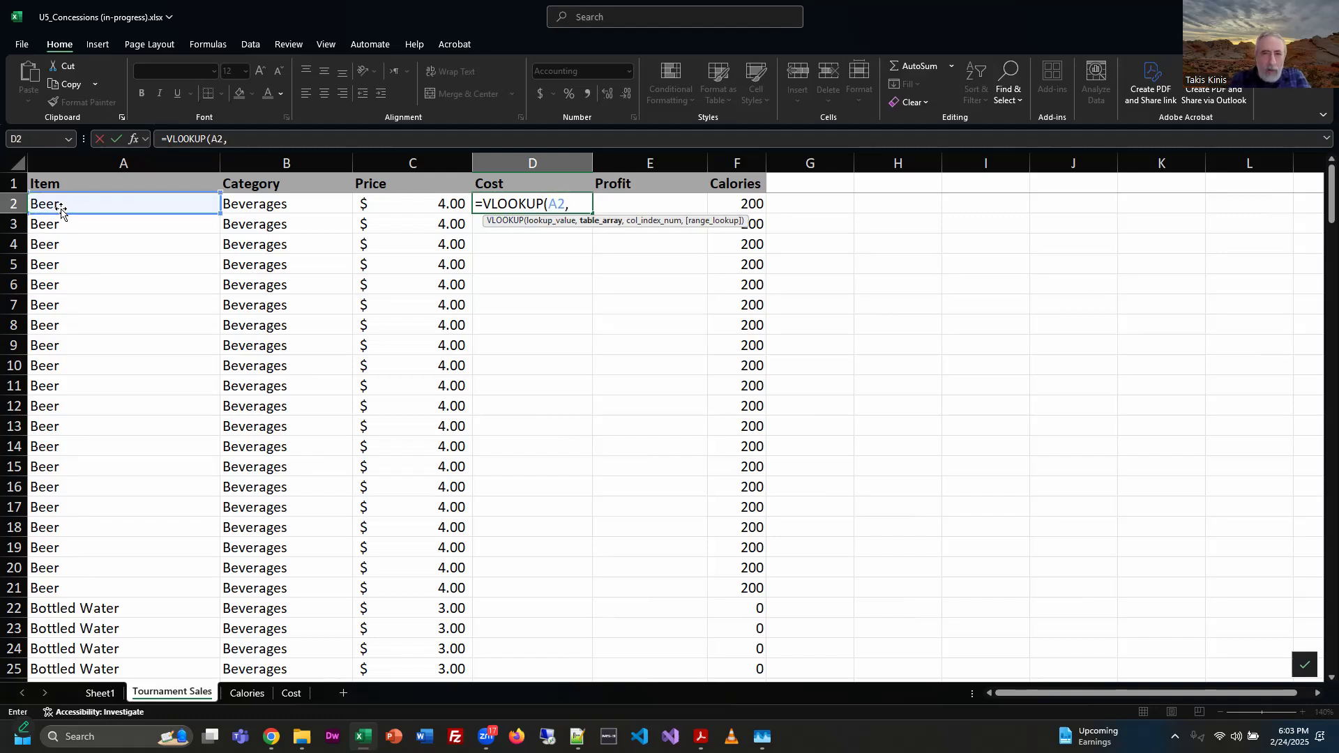
click(291, 694)
drag(104, 204, 330, 514)
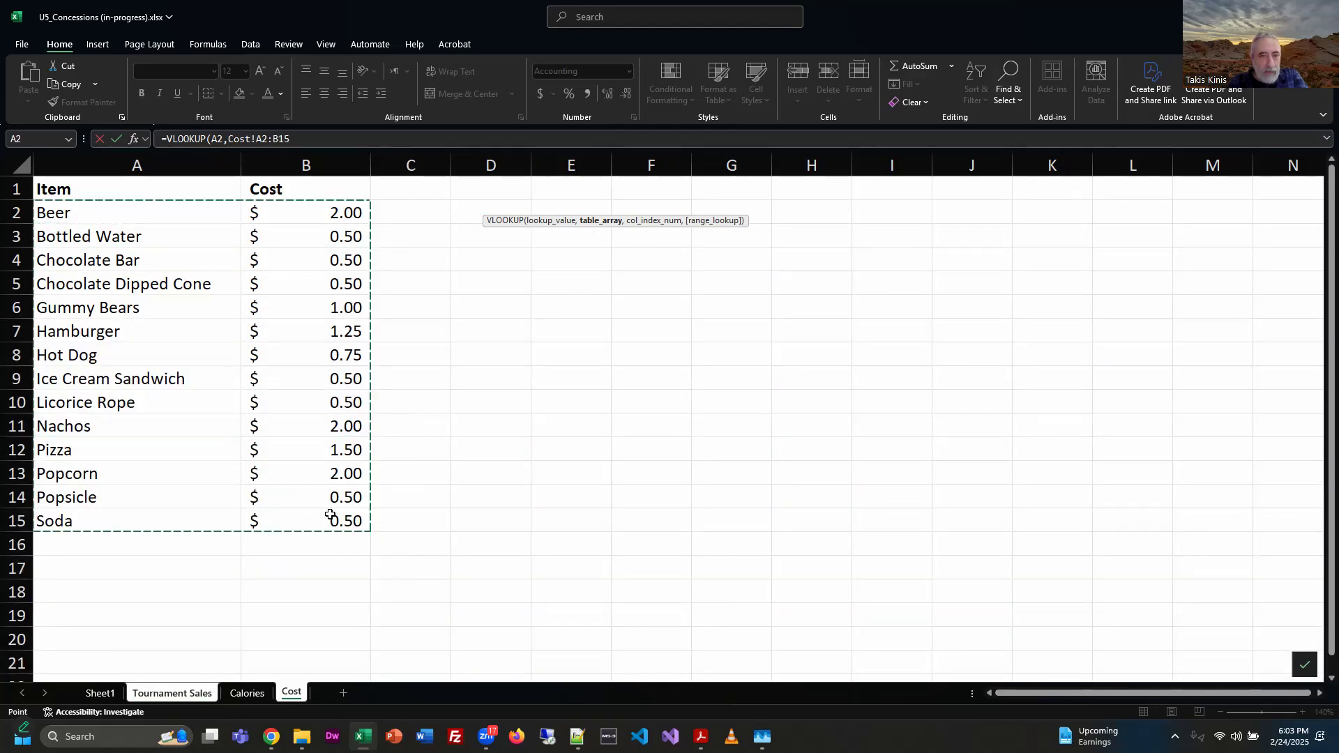
click(344, 143)
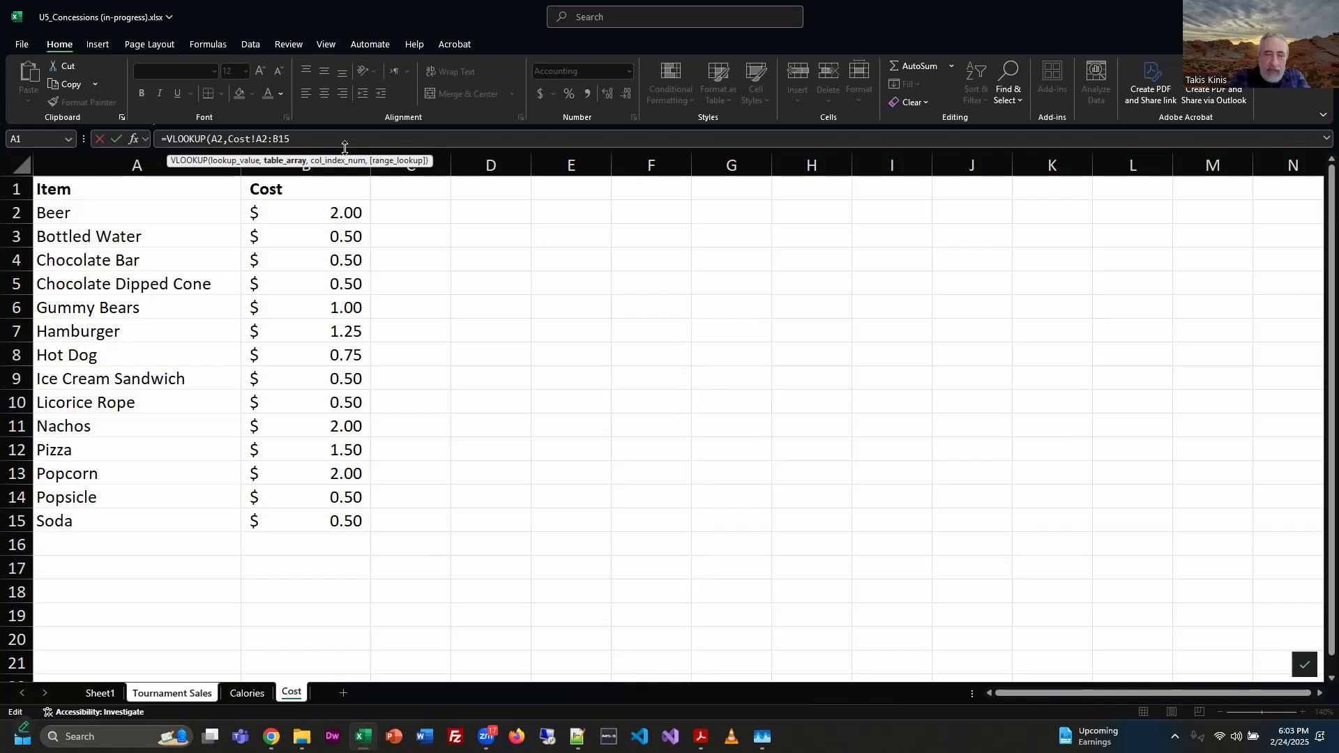
text(,2)
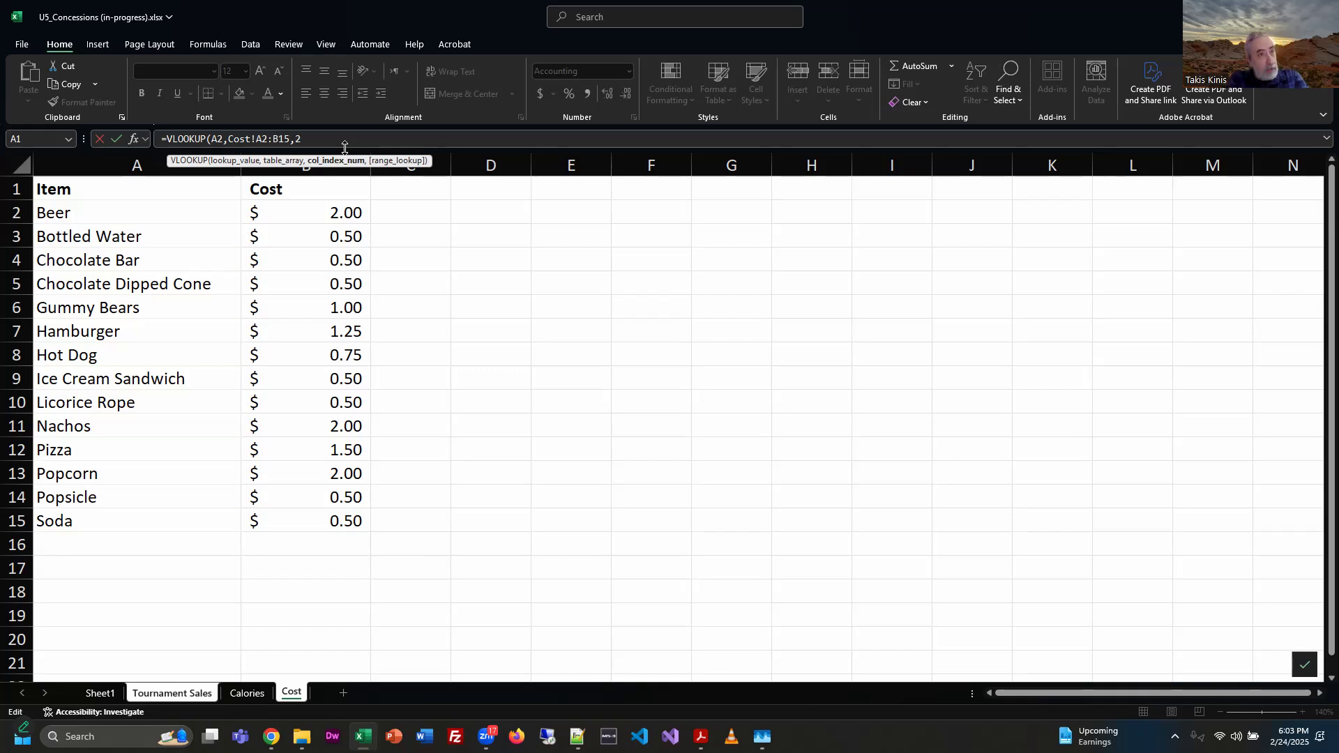
text(,)
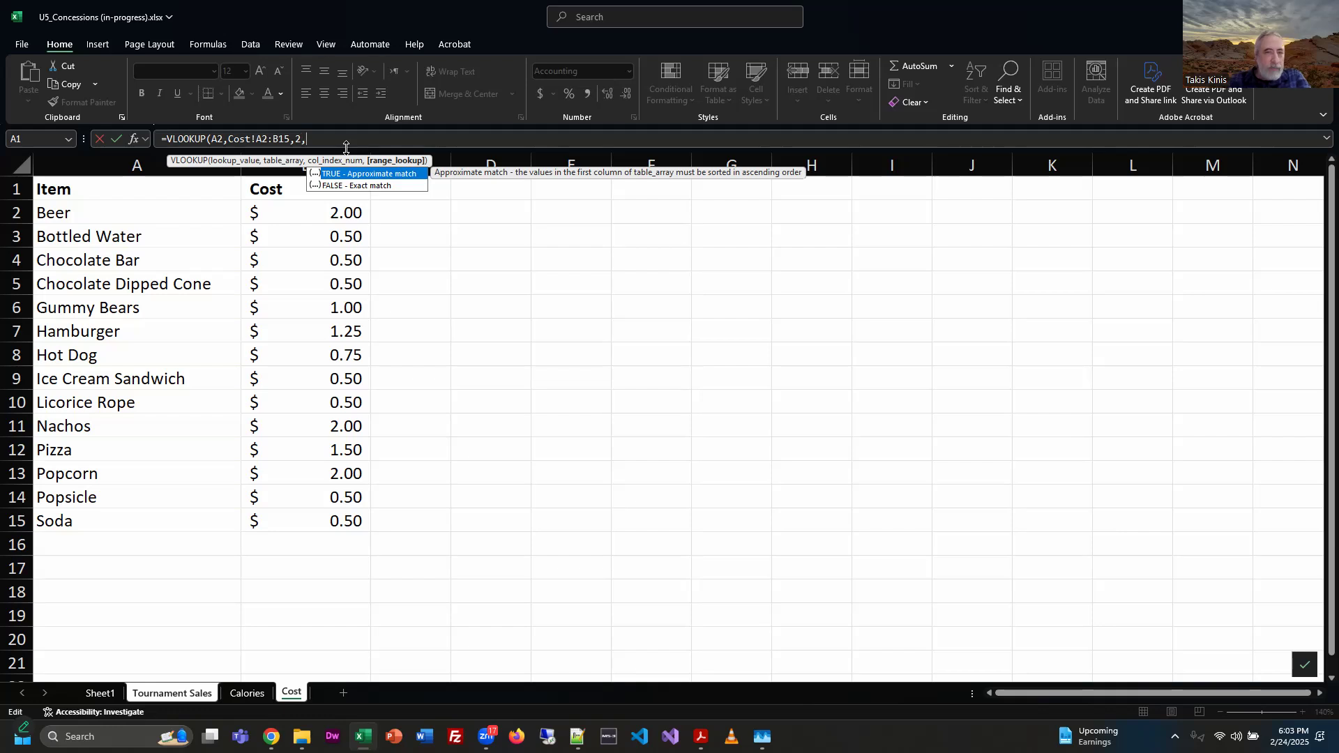
double_click(370, 184)
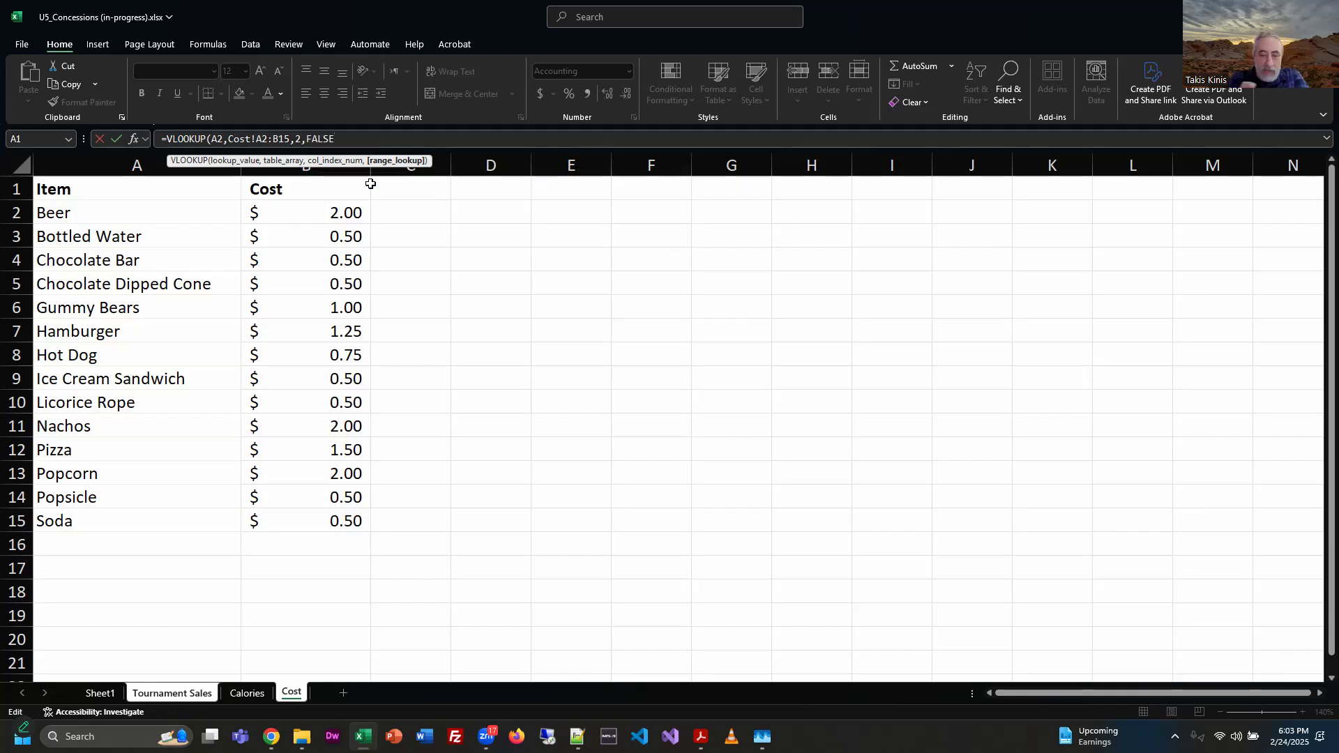
text())
key(Return)
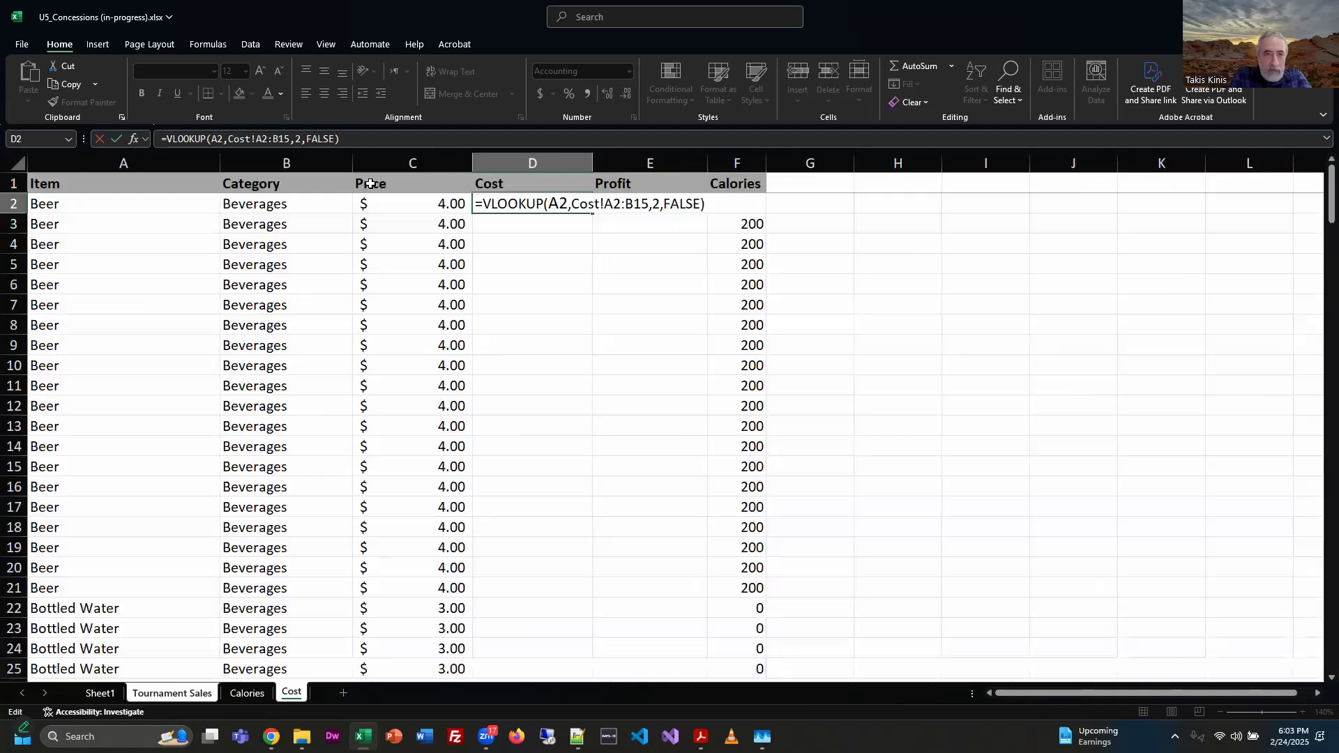
- Try filling the D2 cost lookup down the Cost column with its relative table range, and undo the fill
click(561, 201)
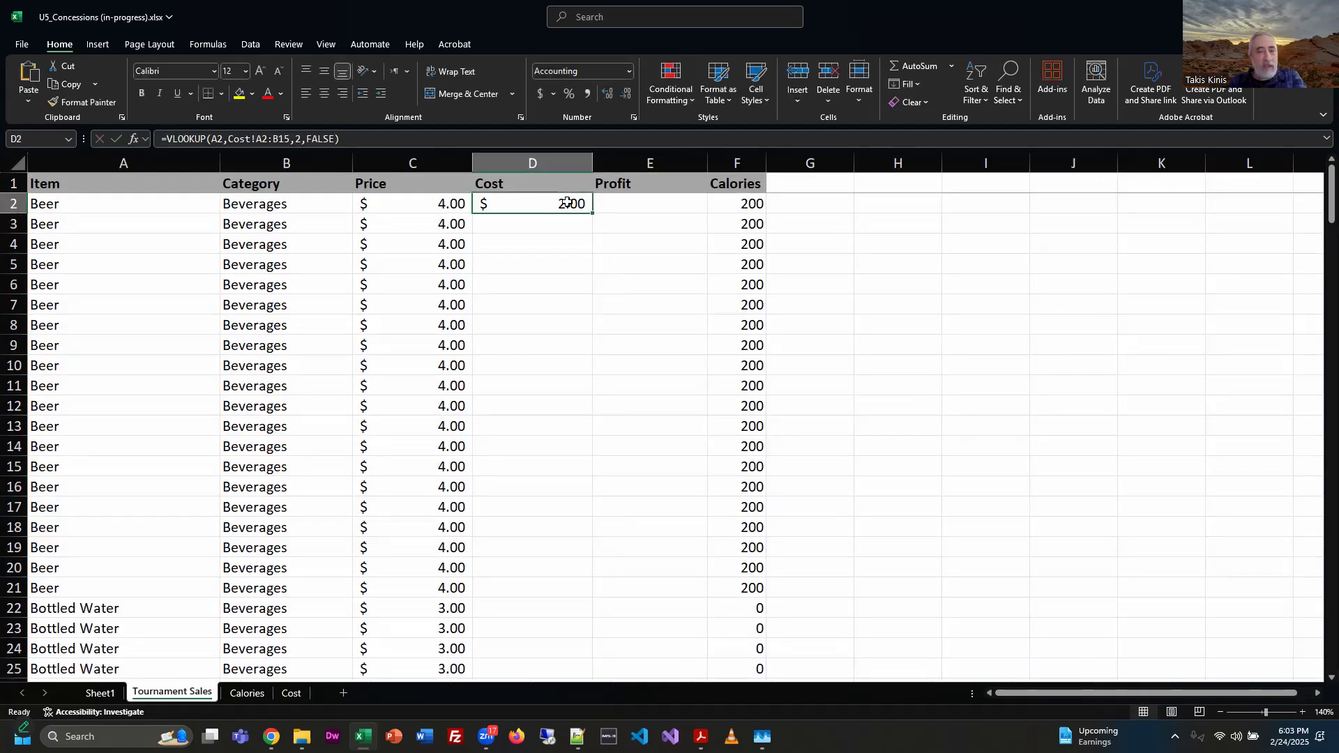
drag(593, 213, 593, 213)
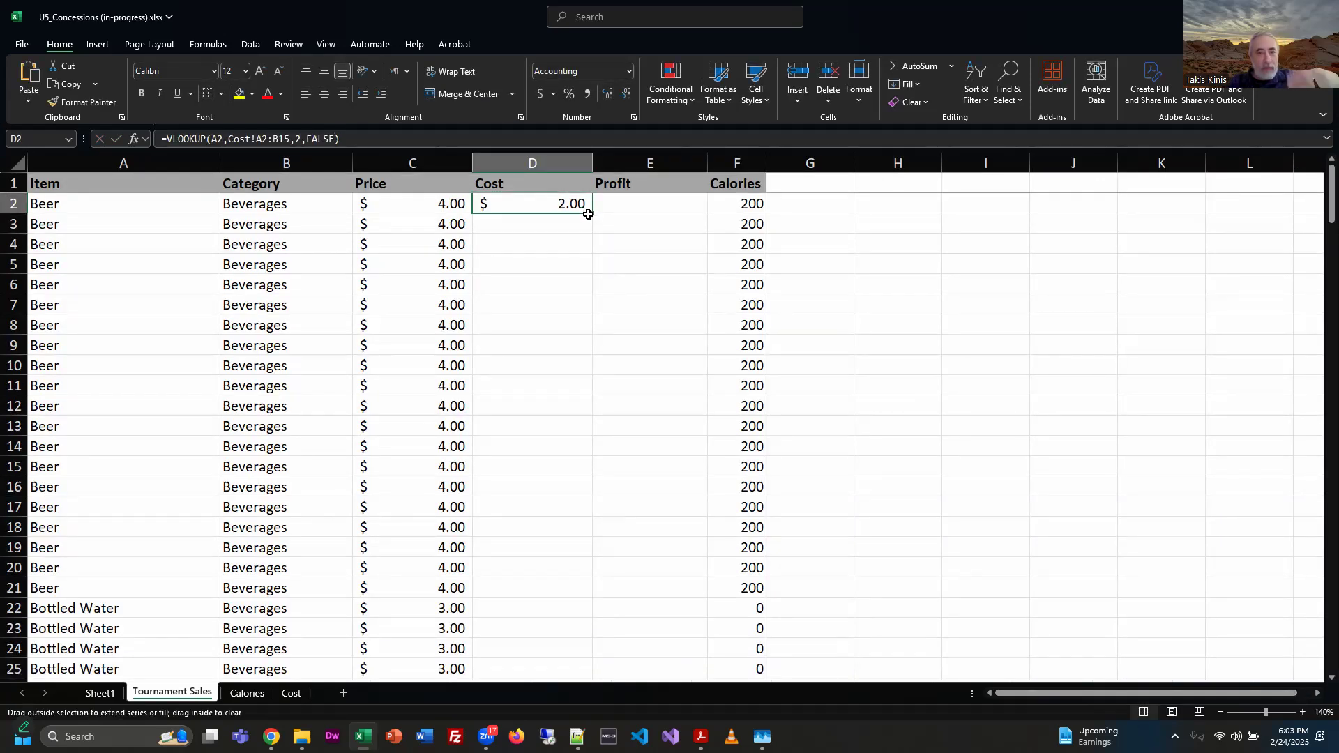
double_click(593, 212)
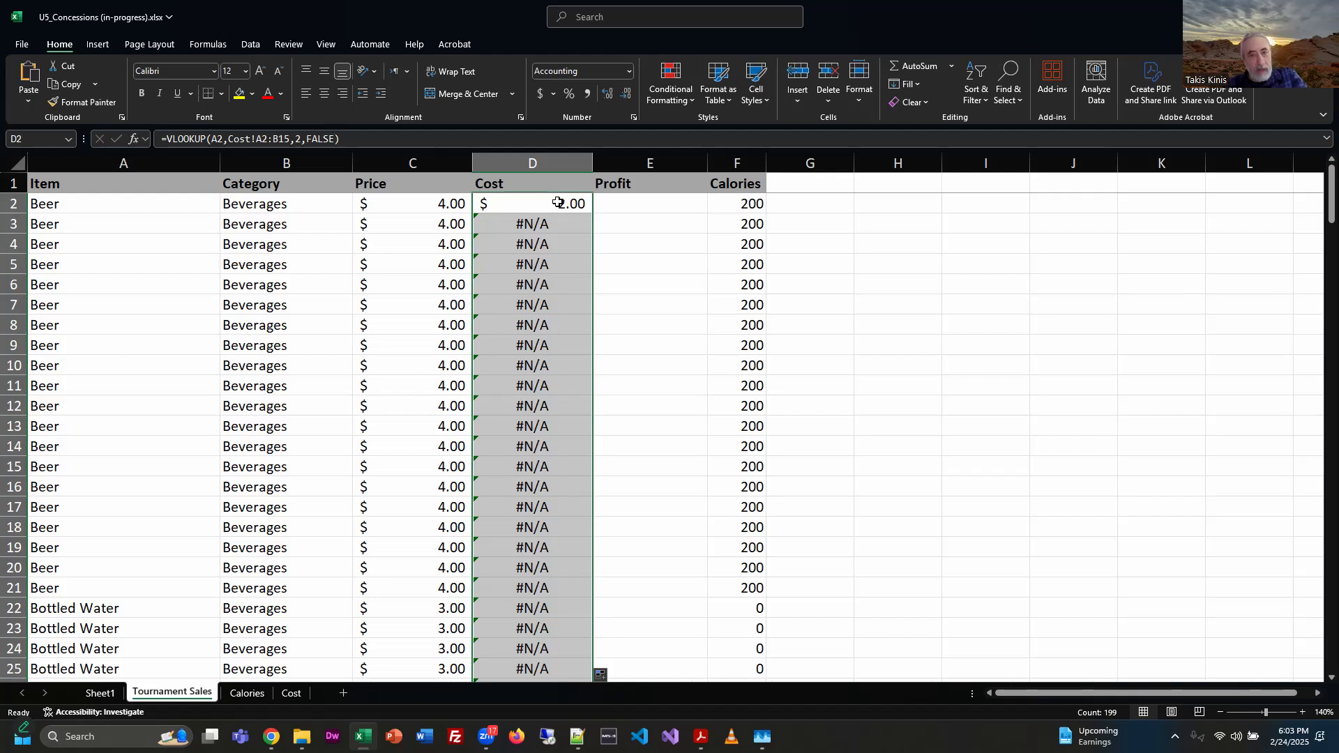
key(ctrl+z)
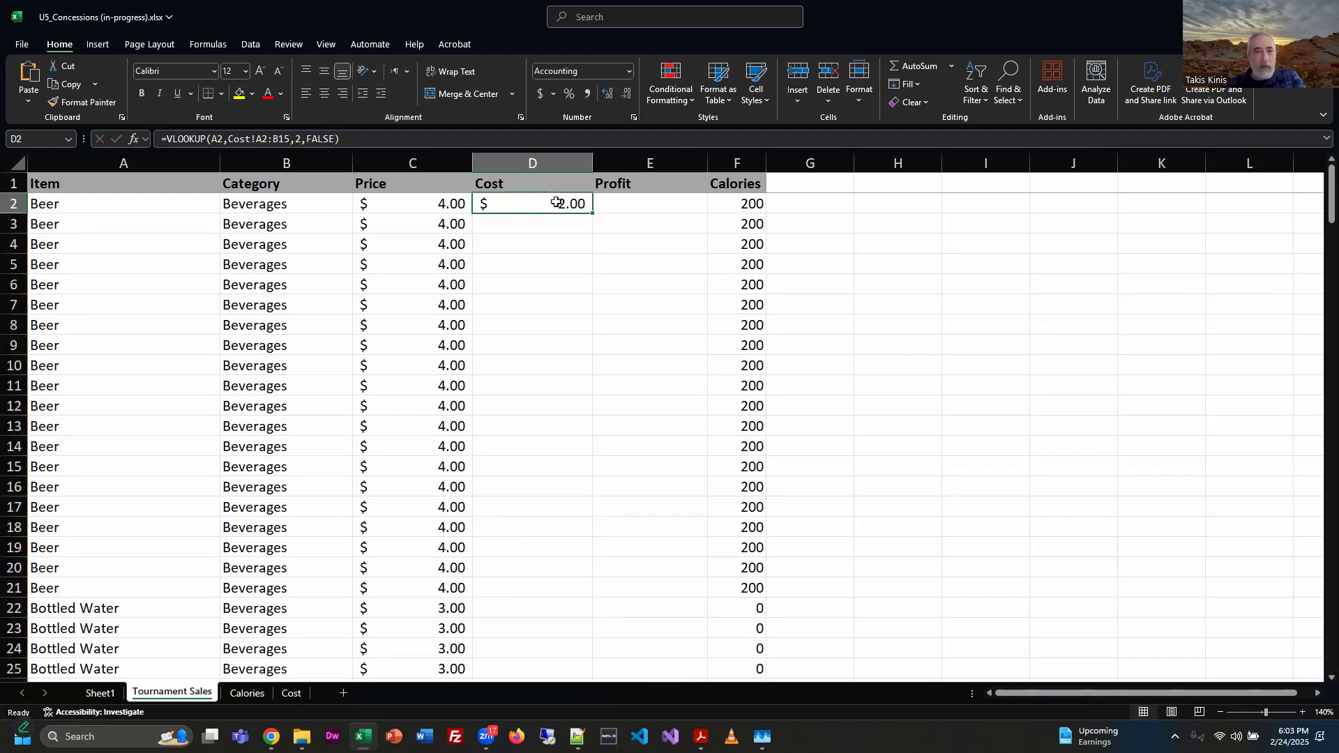
- Make D2's lookup table range absolute as Cost!$A$2:$B$15, and fill the formula down the Cost column
click(262, 141)
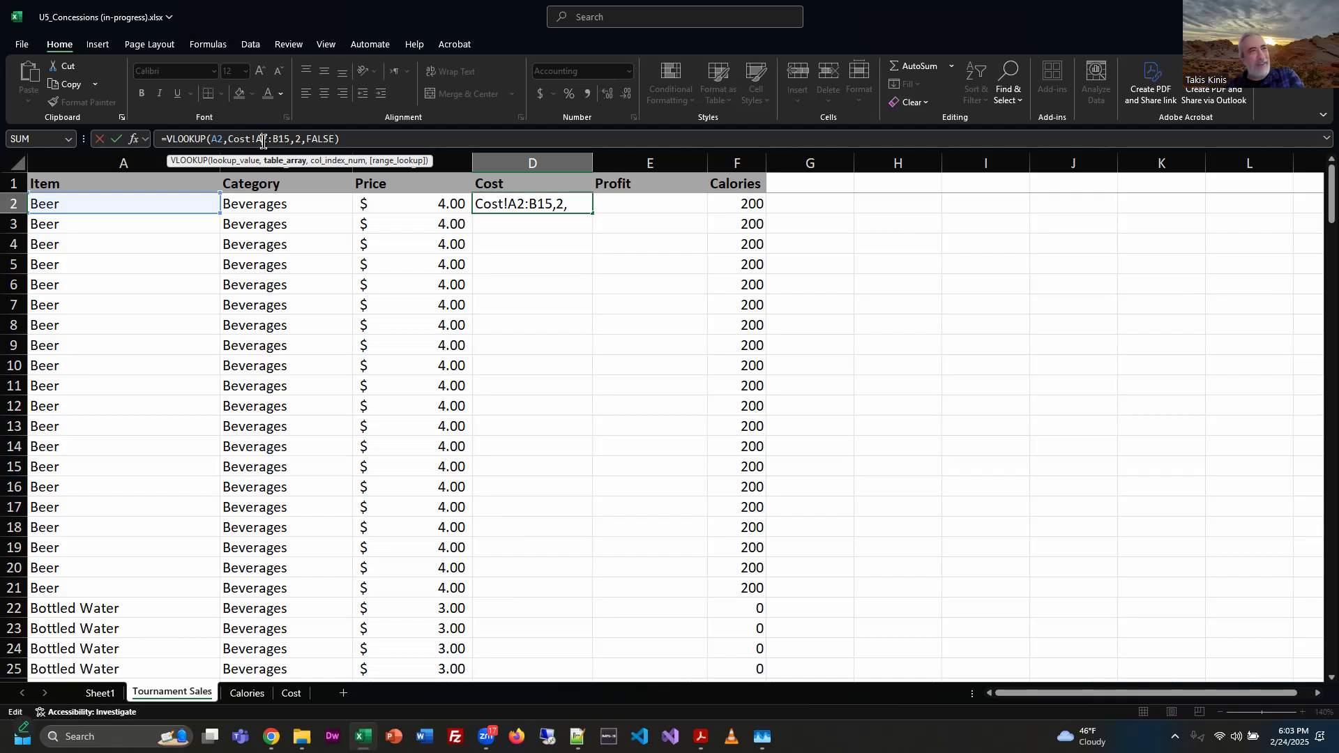
key(F4)
click(296, 140)
key(F4)
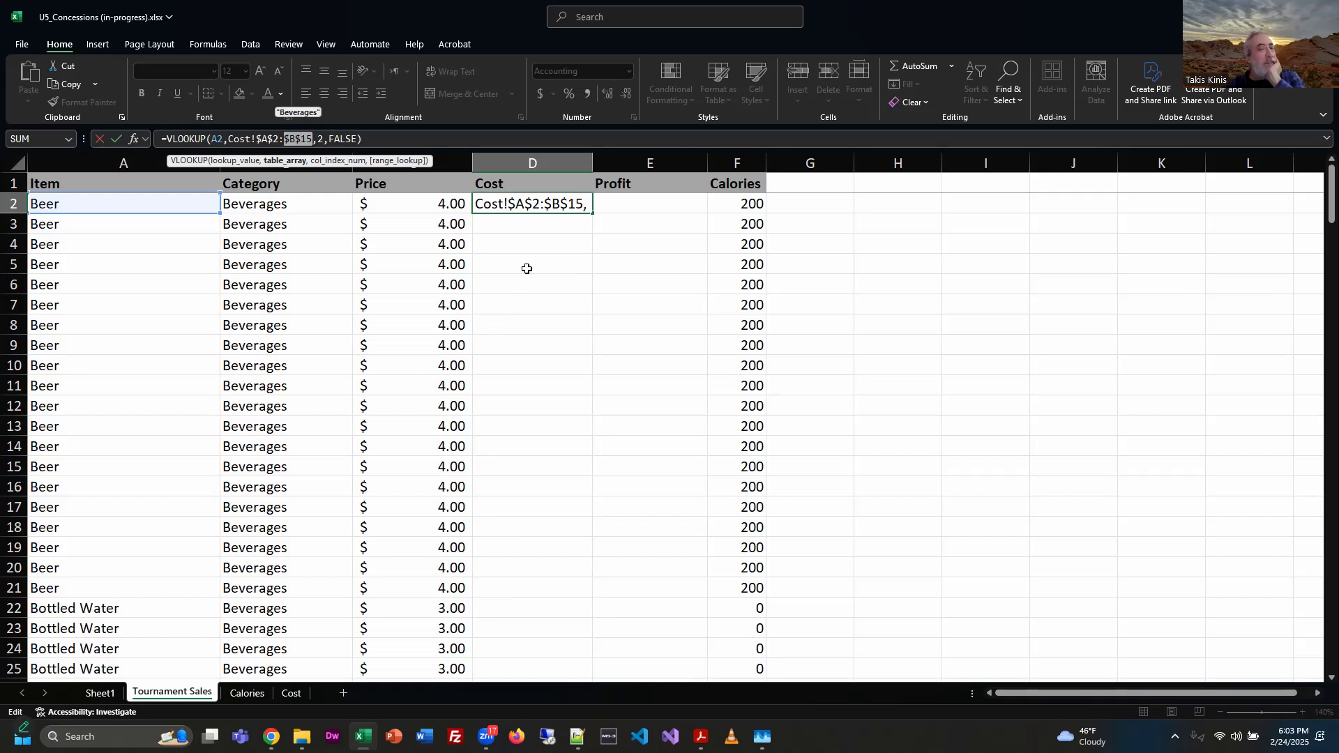
key(Return)
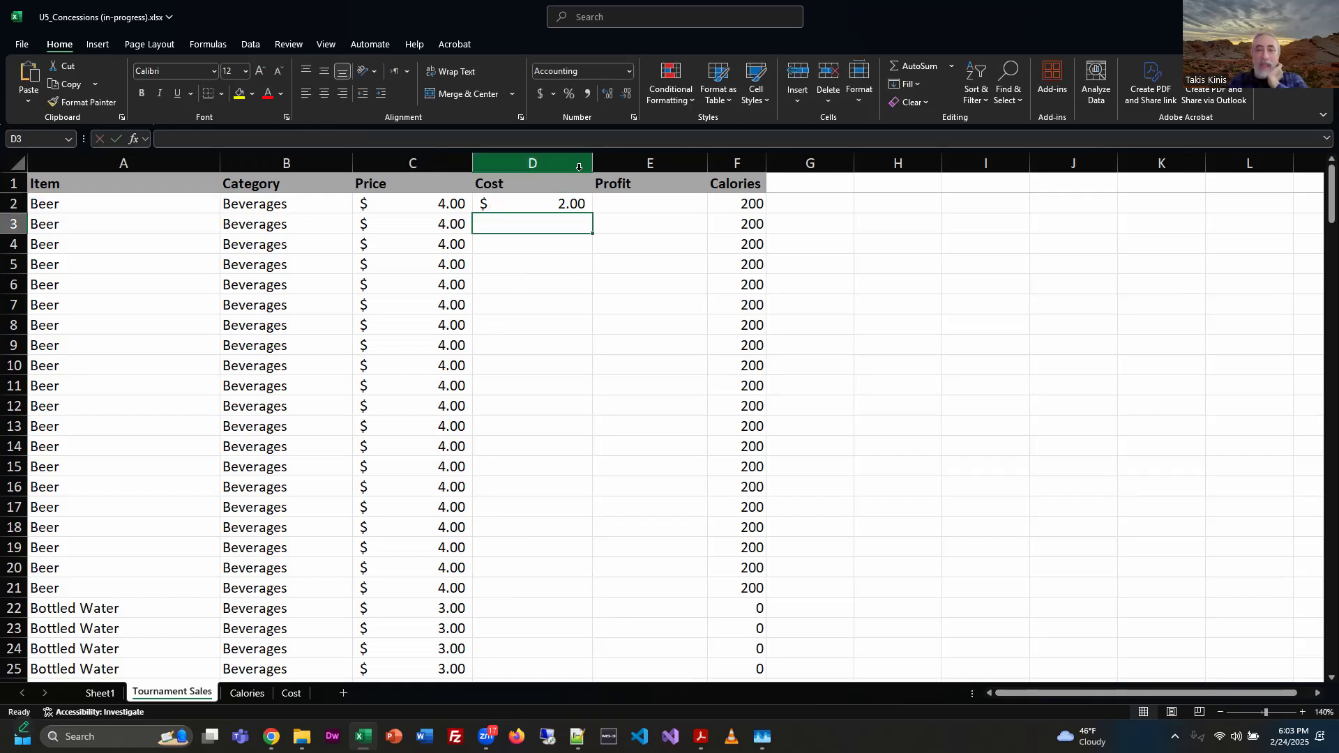
click(572, 204)
double_click(594, 212)
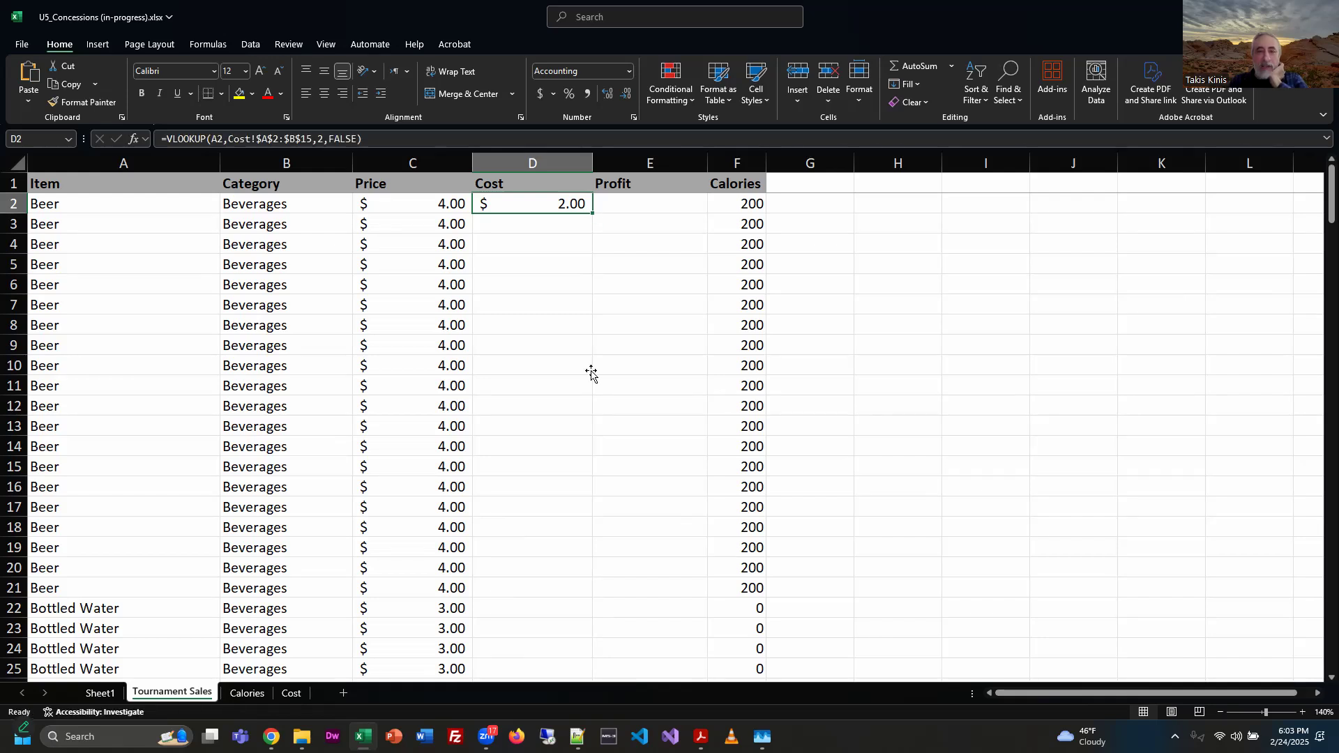
- Enter =C2-D2 in E2 to subtract cost from price, and fill it down the Profit column
click(658, 200)
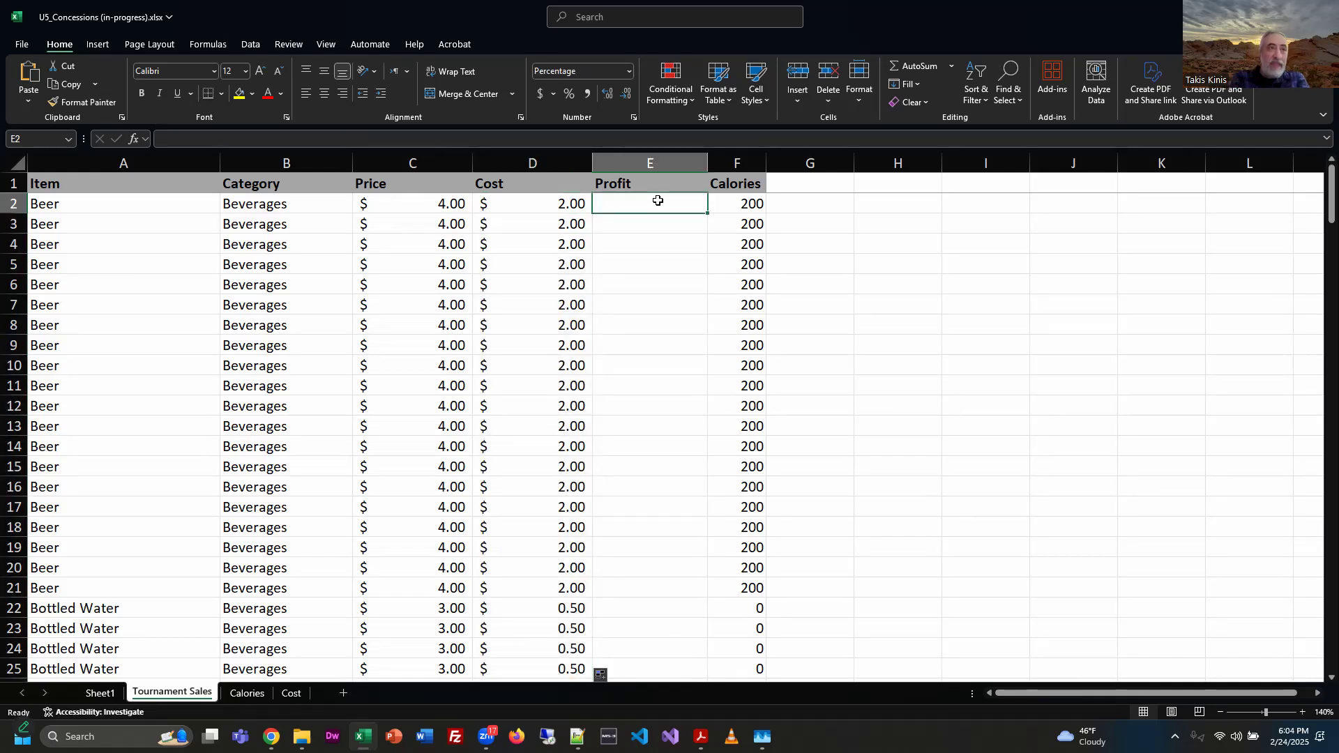
text(=)
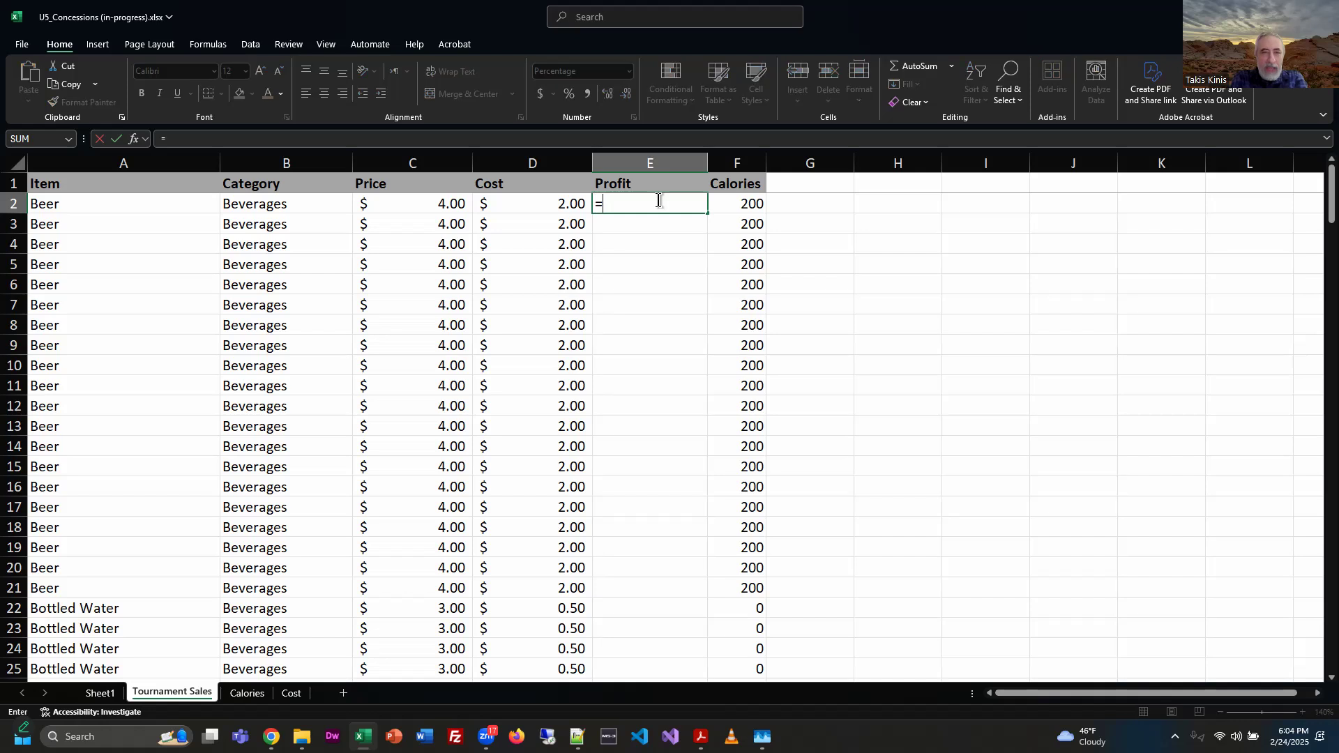
click(421, 201)
text(-)
click(523, 207)
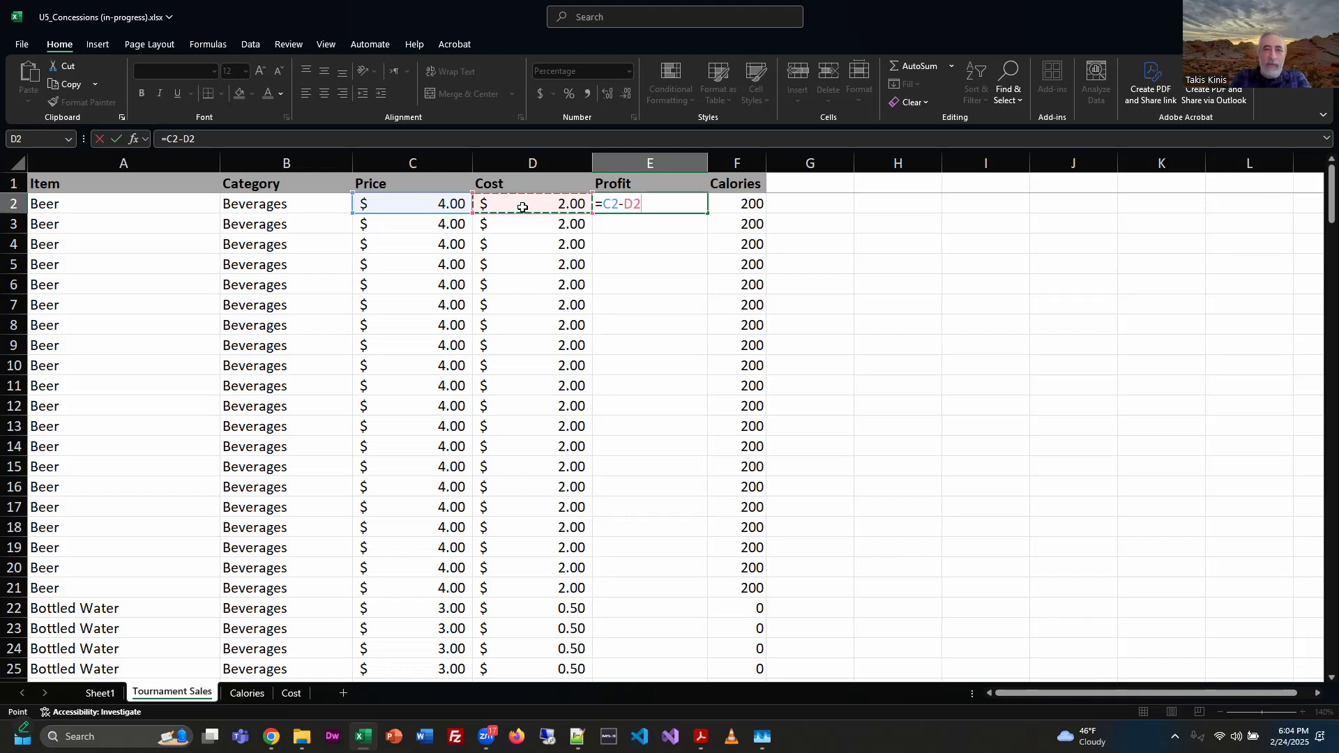
key(Return)
click(691, 212)
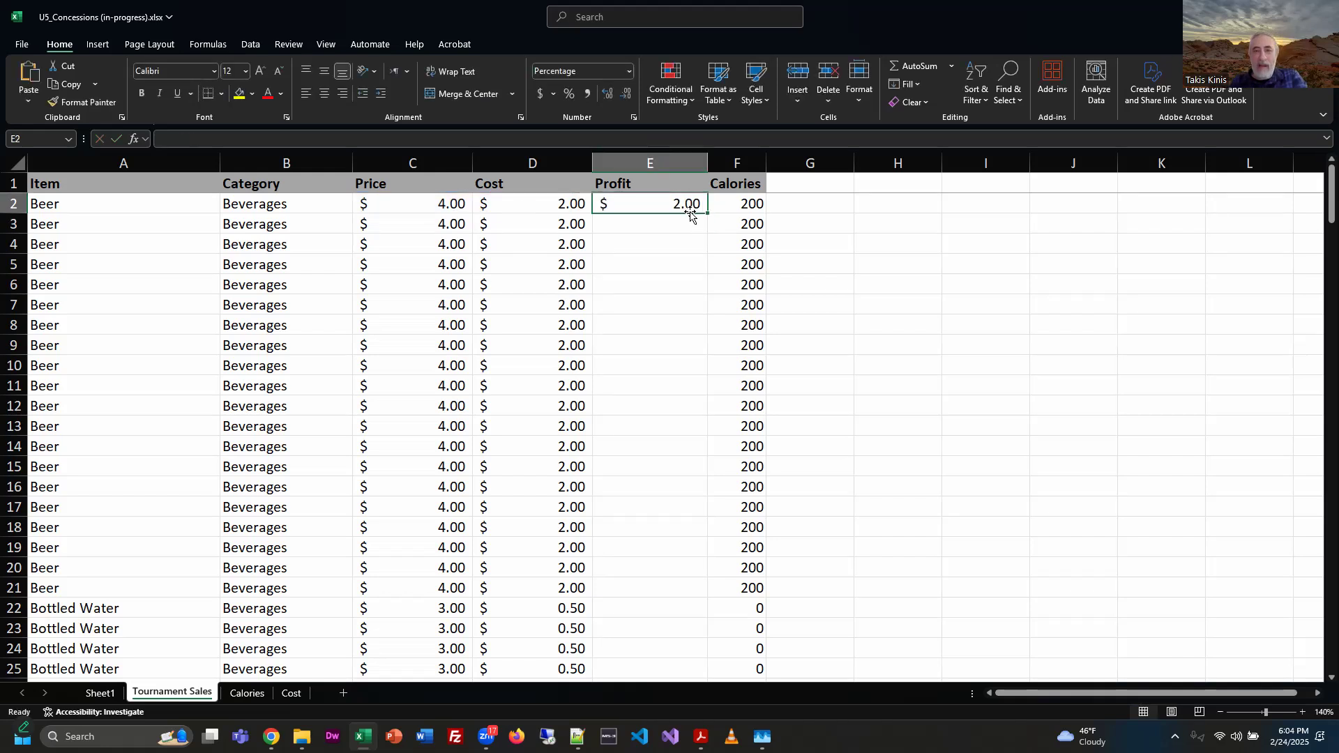
double_click(708, 212)
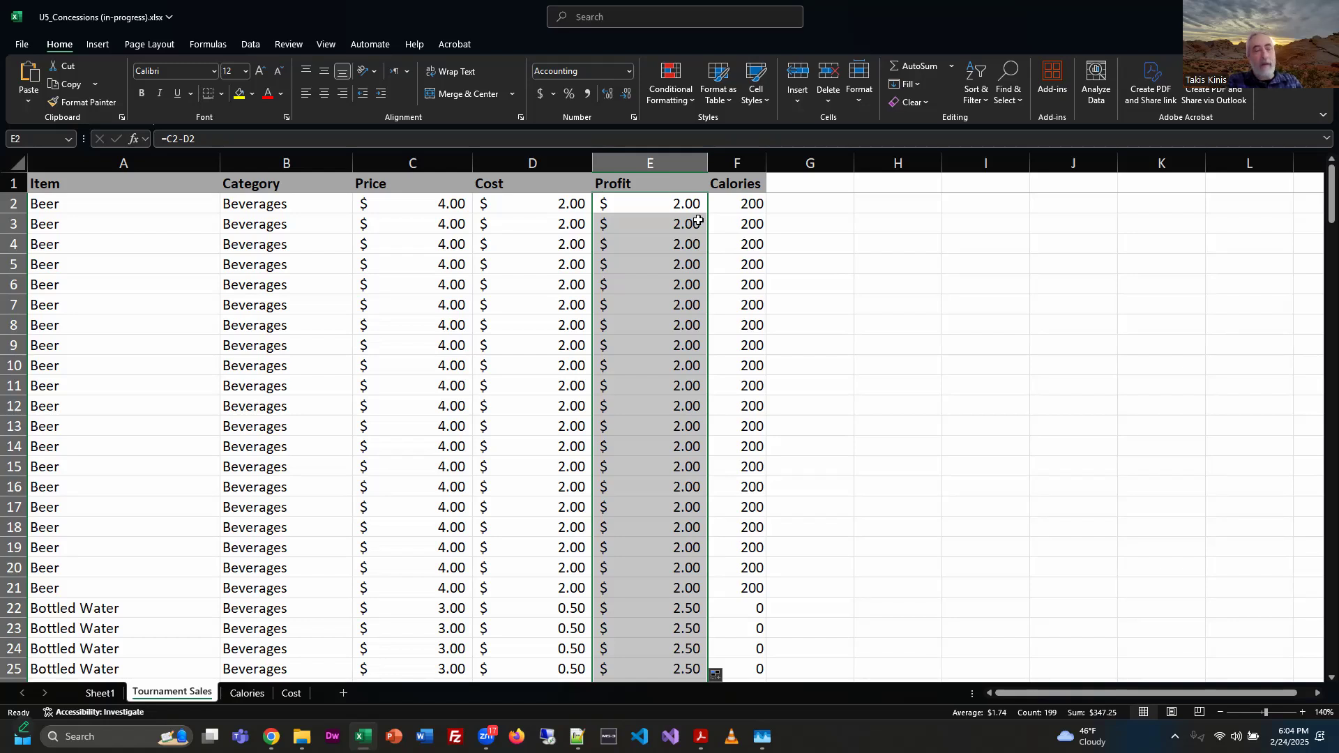
- Undo the Profit and Cost formulas, their fills, the Cost heading and the inserted Cost column
key(ctrl+z)
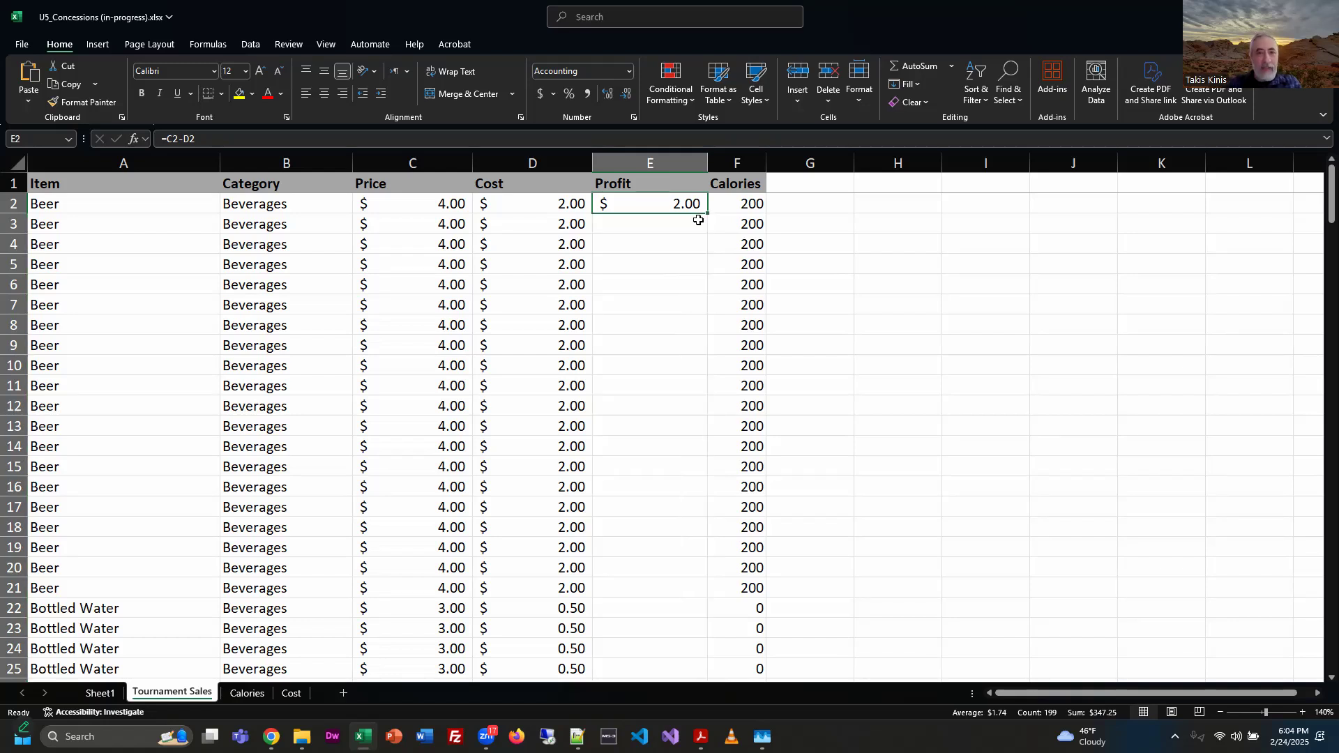
key(ctrl+z)
key(ctrl+z)
key(ctrl+z)
key(ctrl+z)
key(ctrl+z)
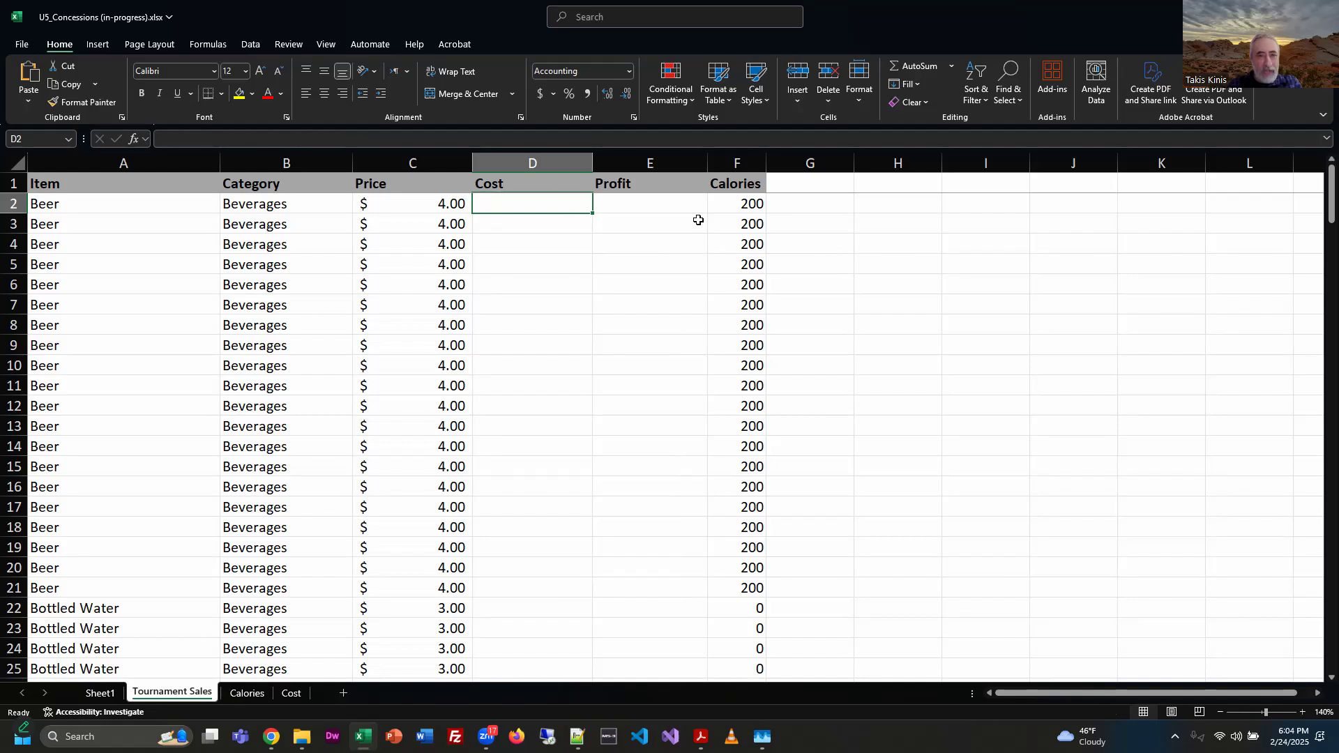
key(ctrl+z)
key(ctrl+z)
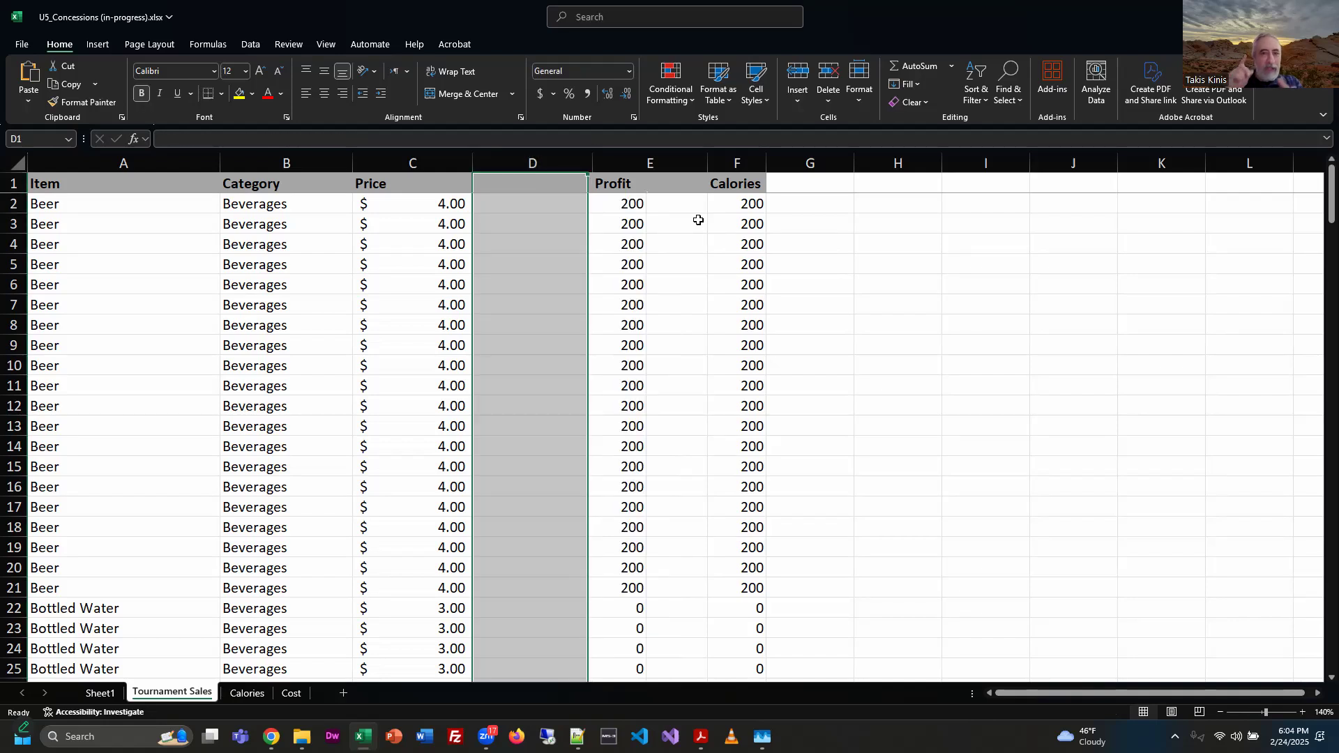
- Start the profit formula in D2 as price minus a nested lookup of the item, =C2-VLOOKUP(A2,
click(517, 210)
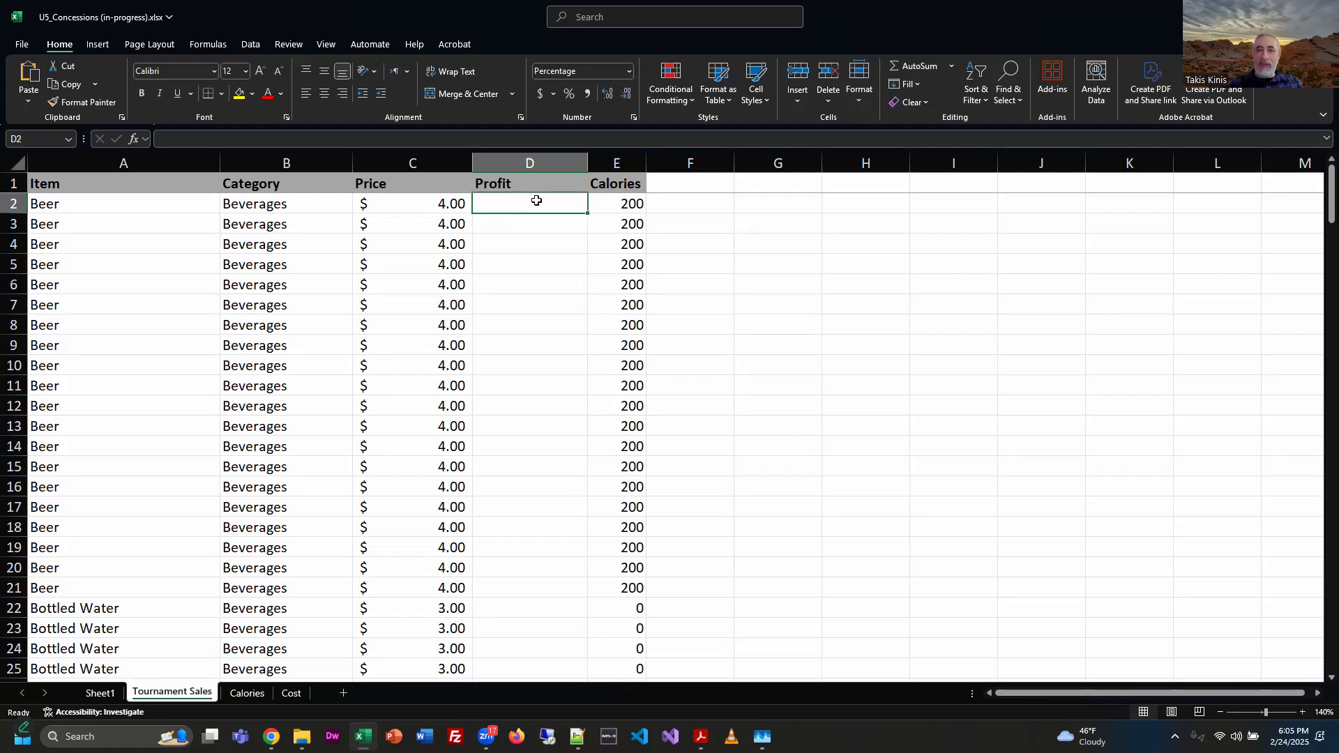
click(374, 138)
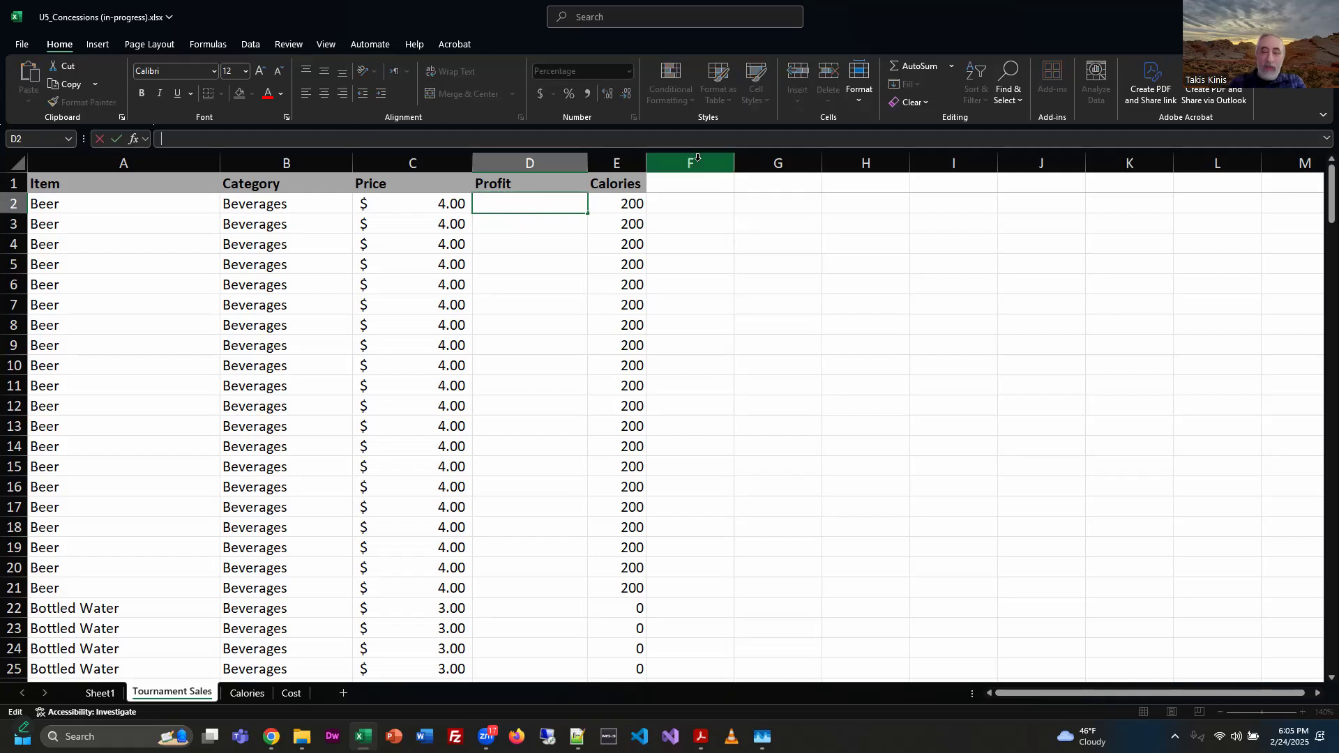
text(=)
click(423, 204)
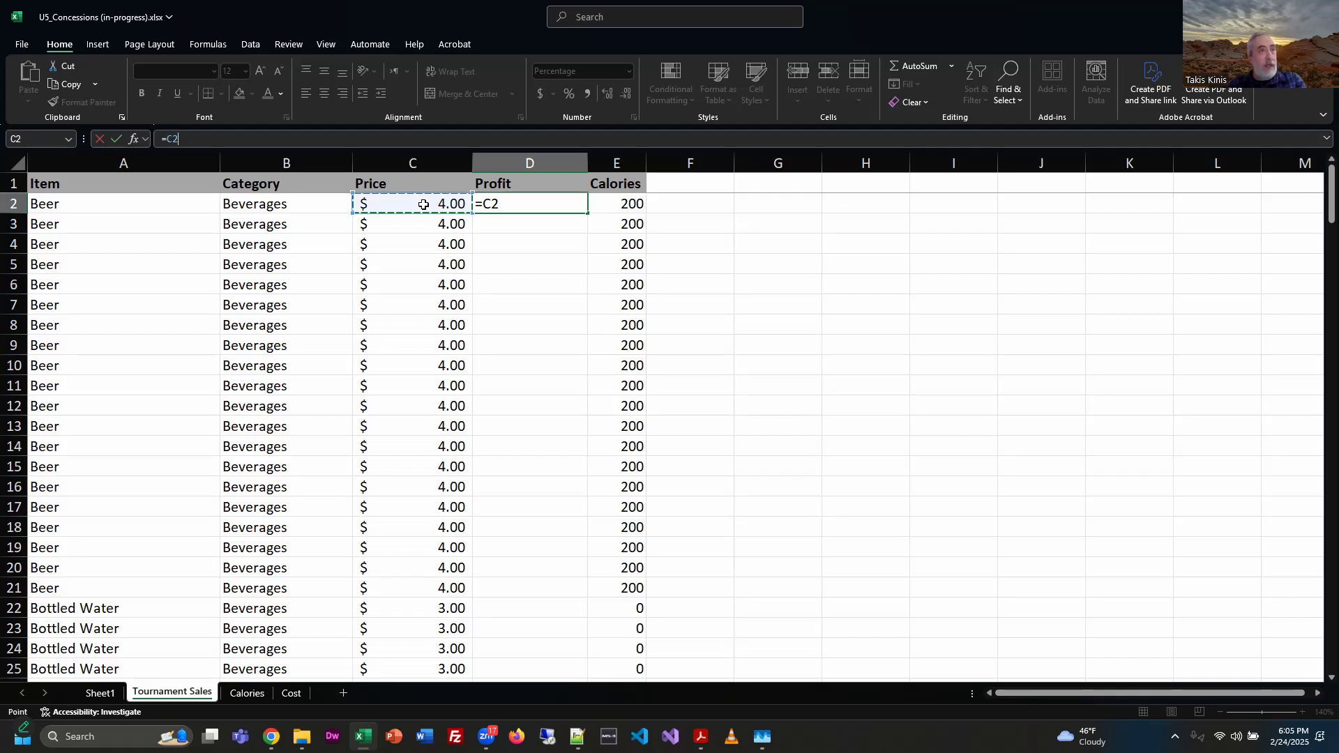
text(-)
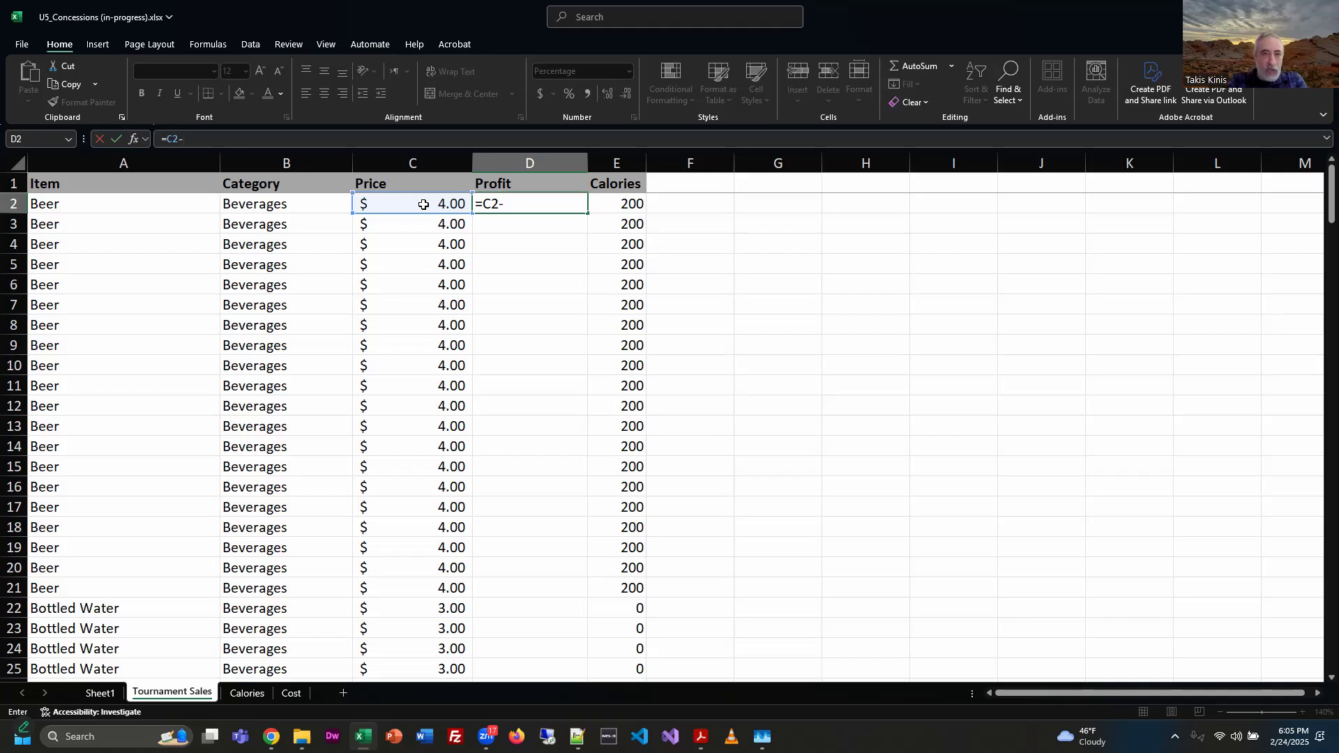
text(vl)
key(Tab)
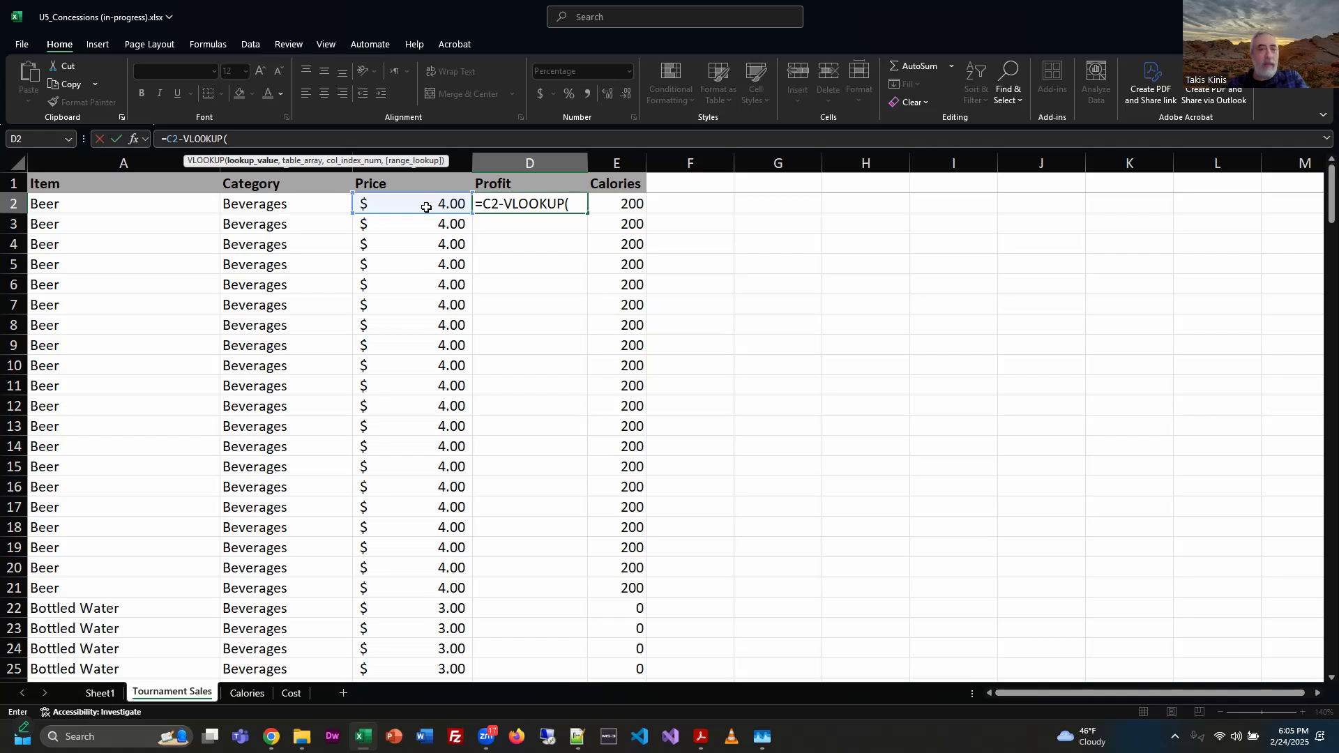
click(111, 207)
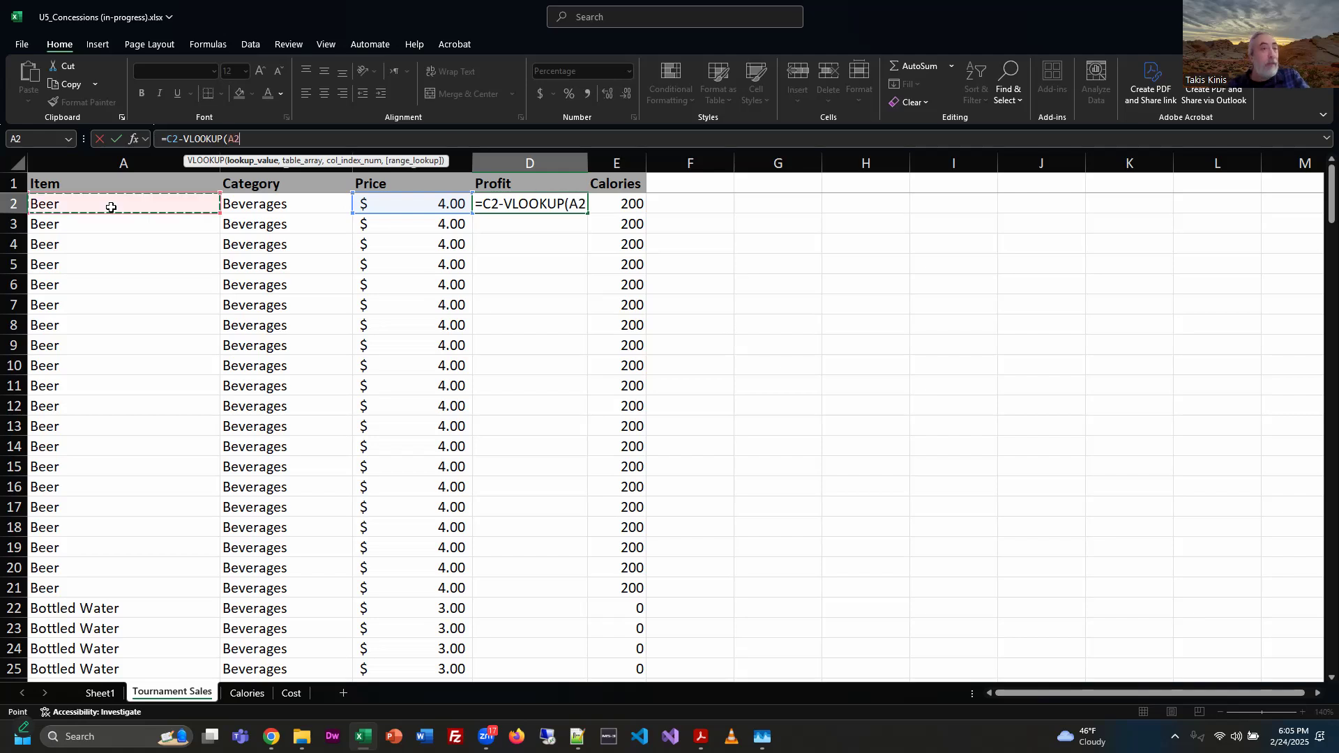
text(,)
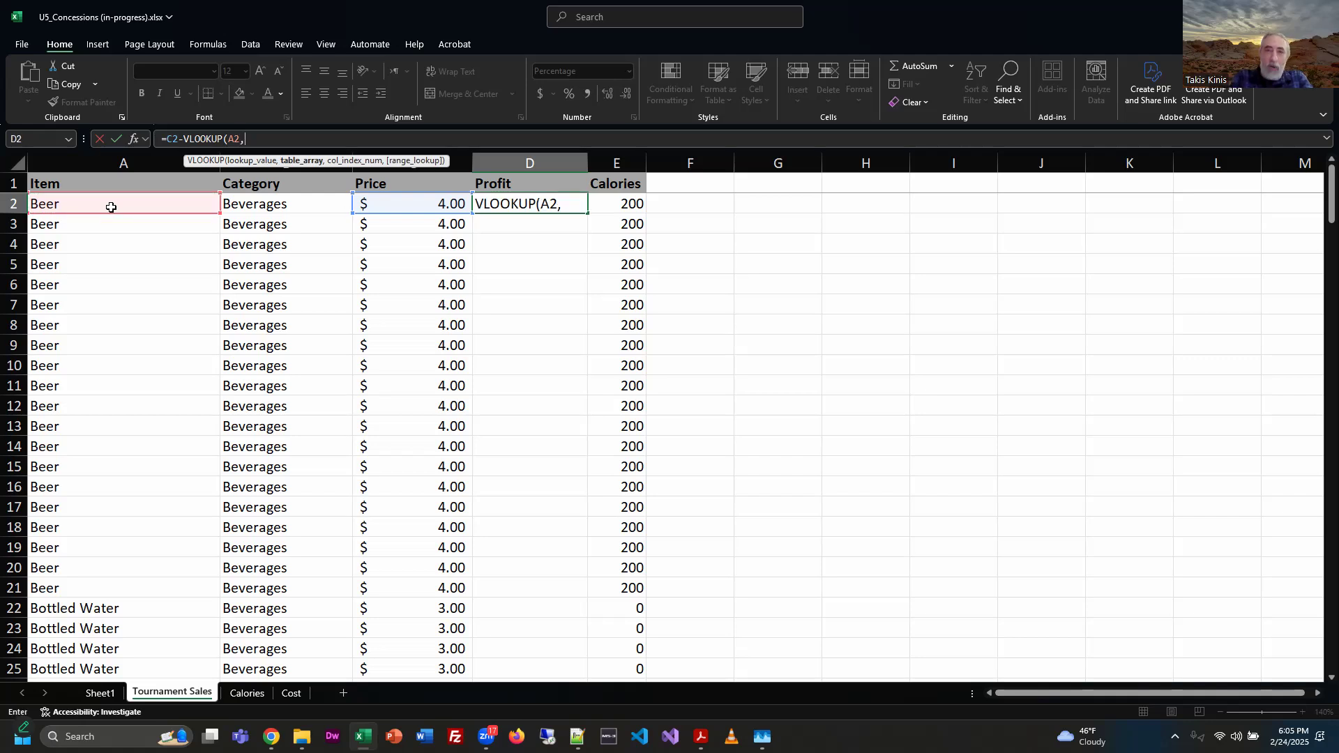
- Complete the D2 lookup with table range Cost!A2:B15, column index 2 and FALSE for an exact match
click(292, 694)
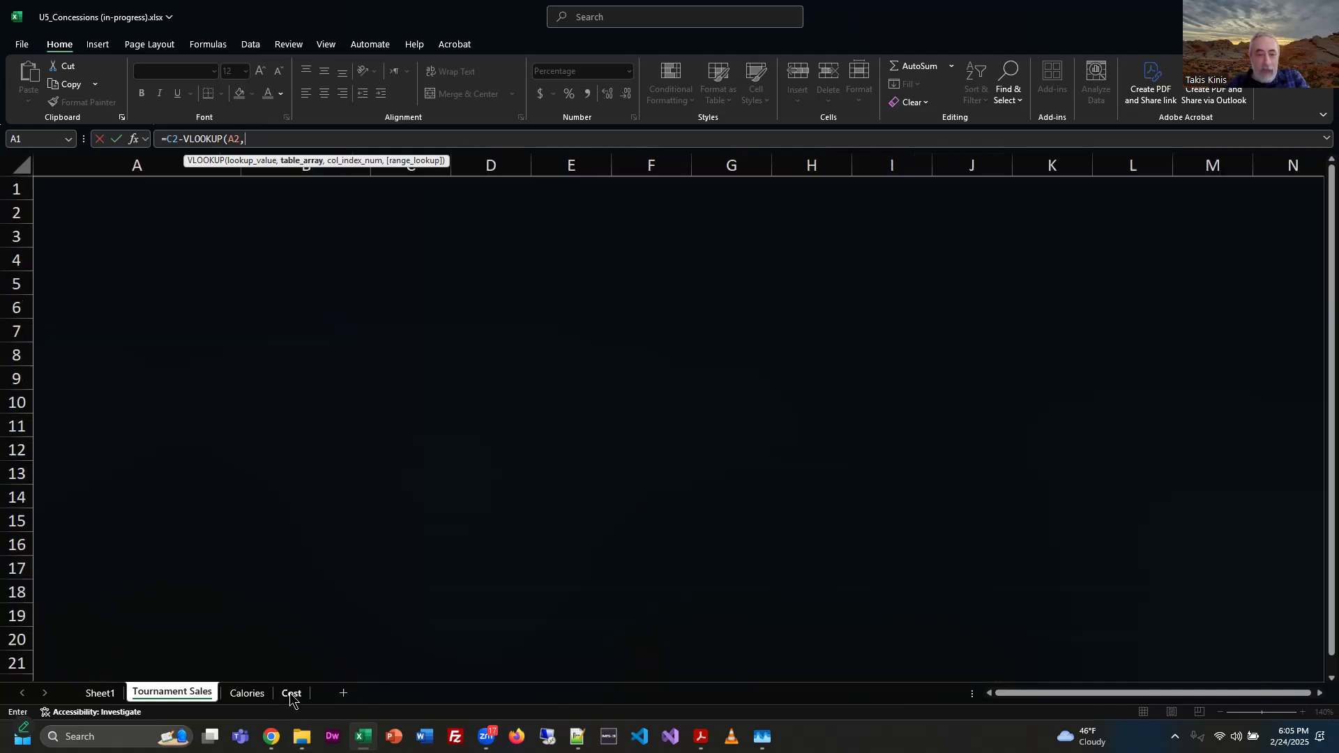
drag(148, 216, 298, 522)
text(,)
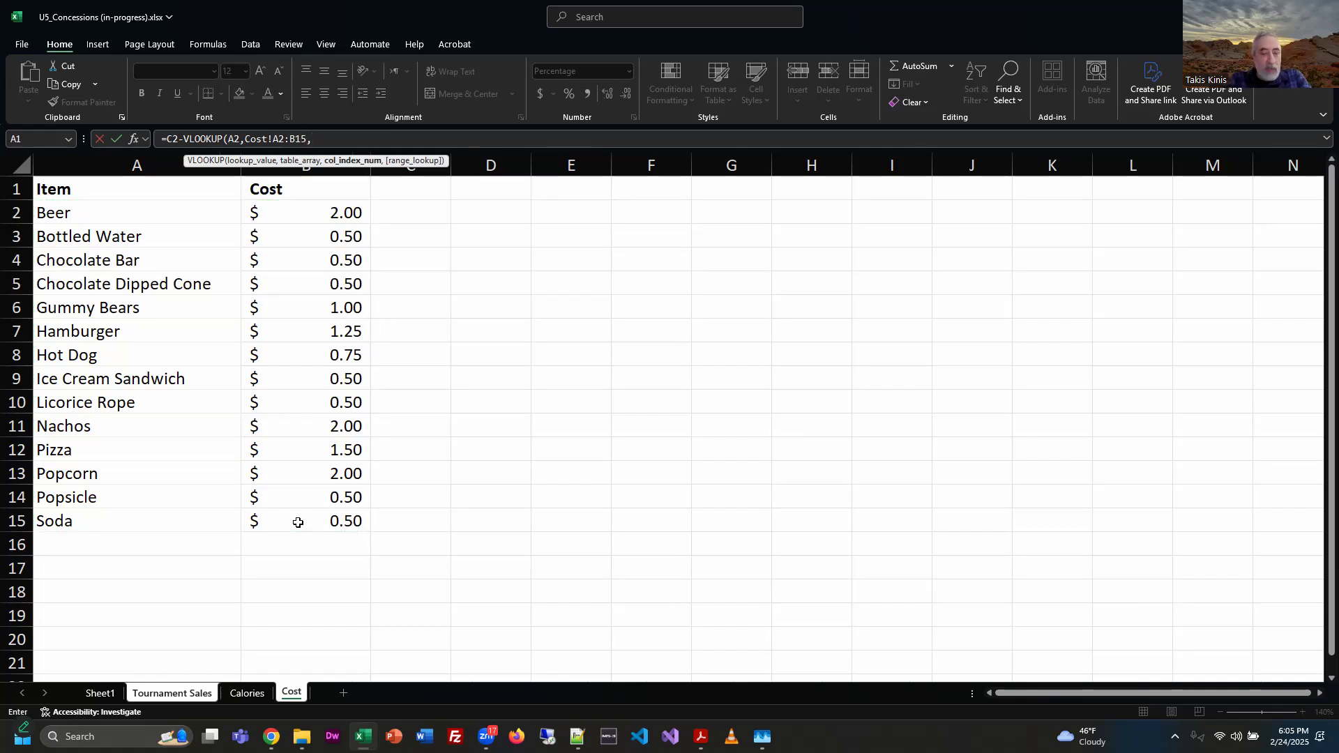
text(2)
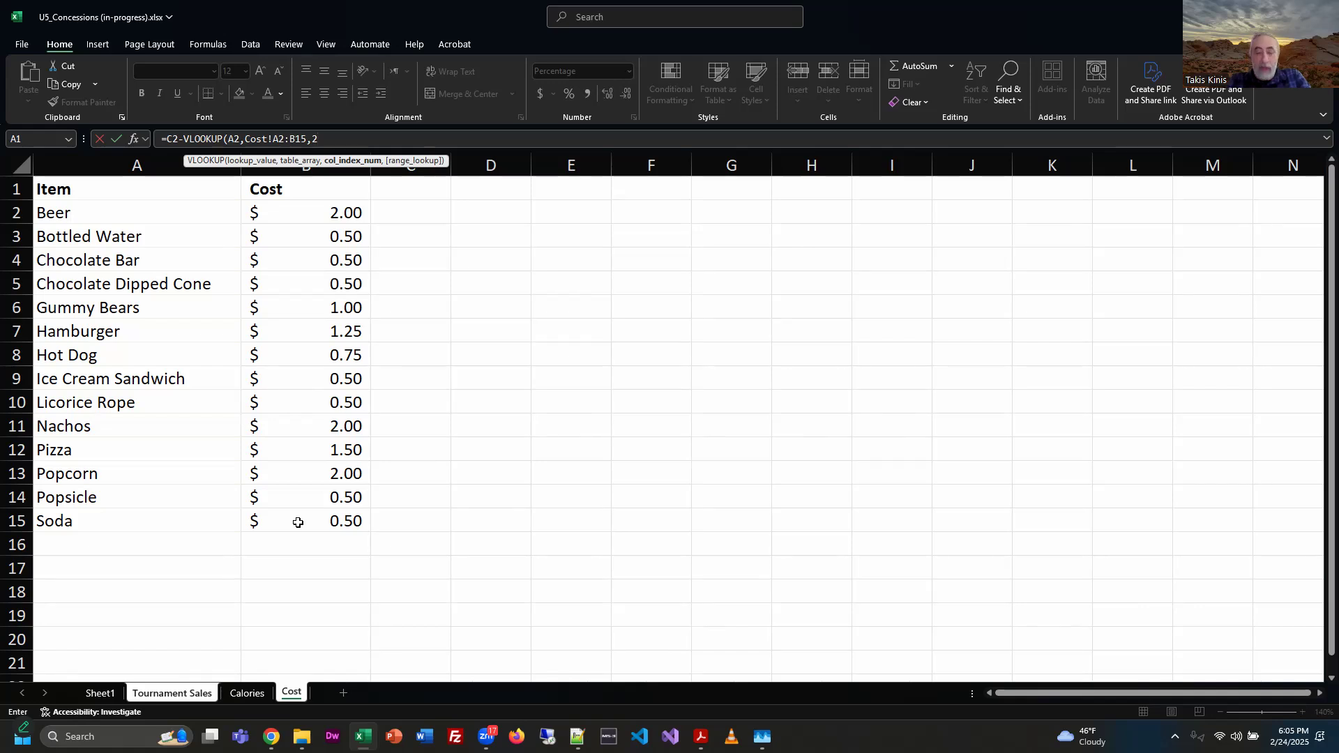
text(,)
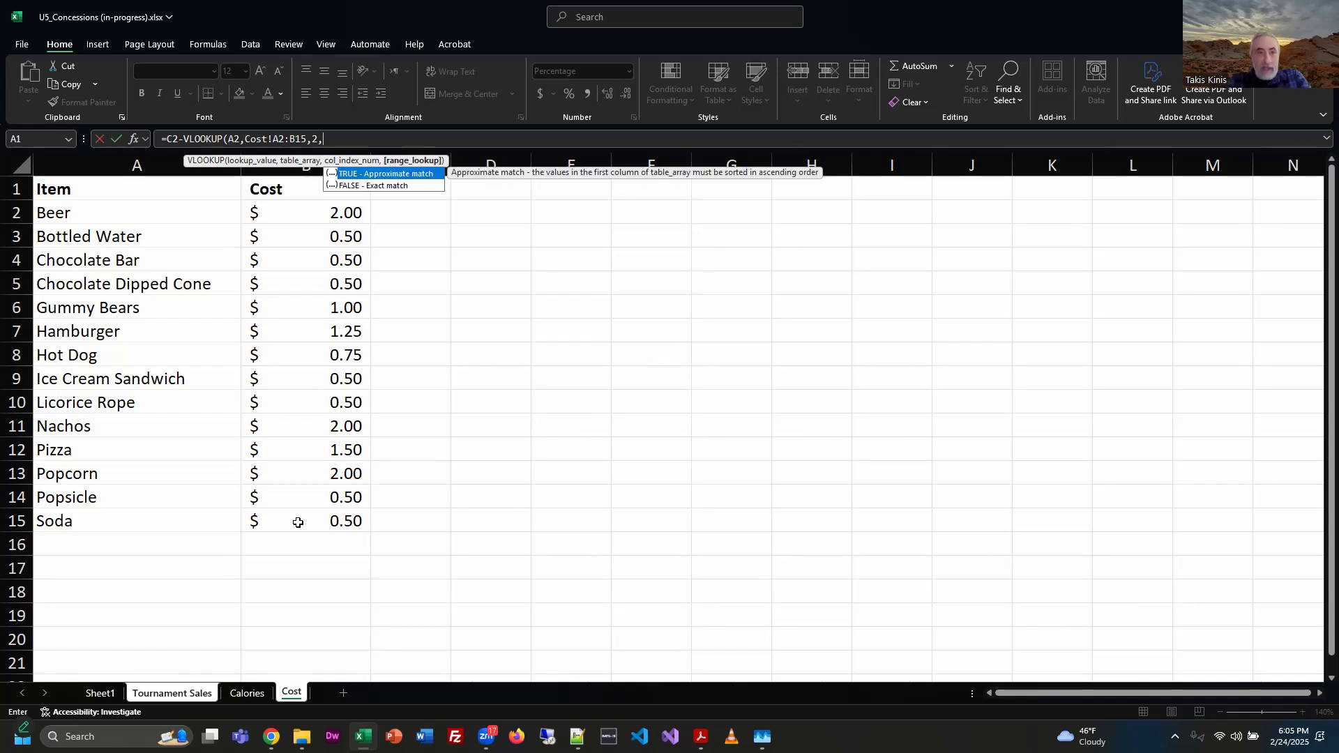
double_click(355, 186)
text())
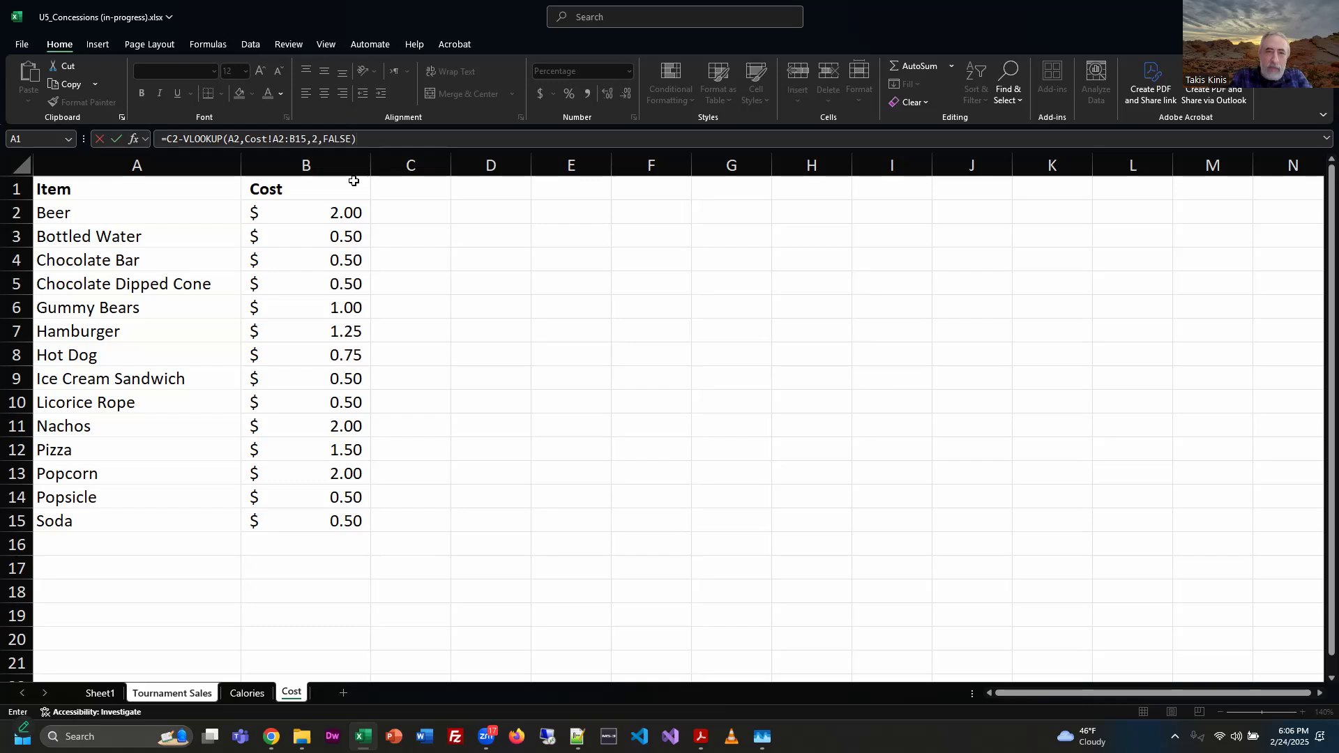
key(Return)
- Widen the Profit column, and make the lookup table range in D2 absolute as Cost!$A$2:$B$15
click(558, 199)
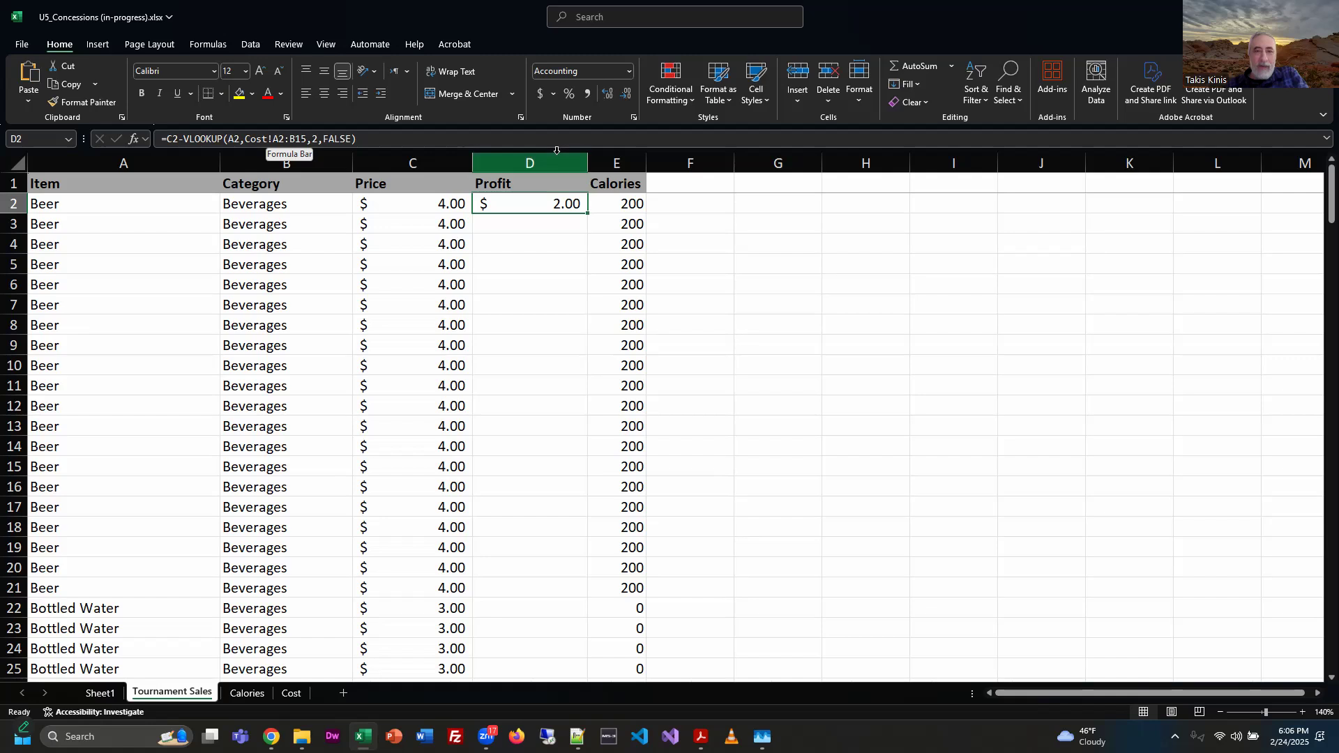
drag(588, 163, 754, 162)
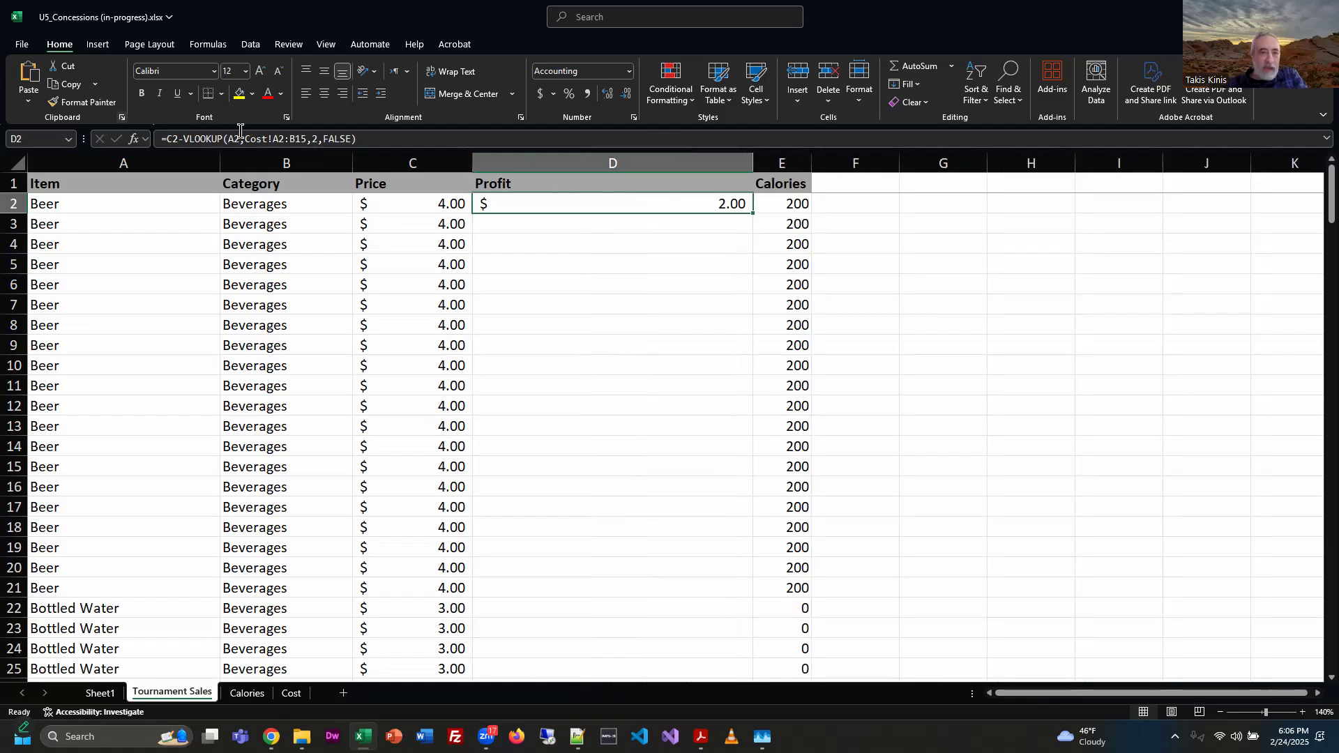
click(272, 139)
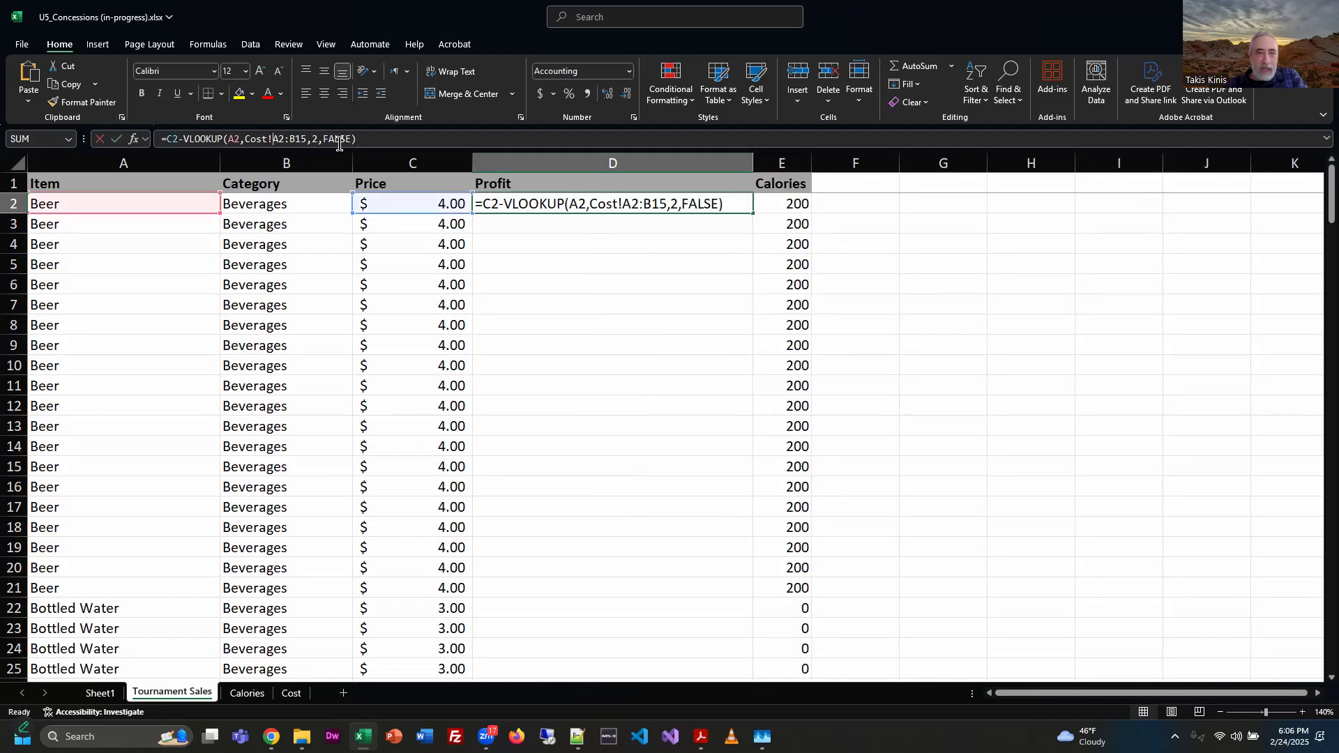
click(632, 204)
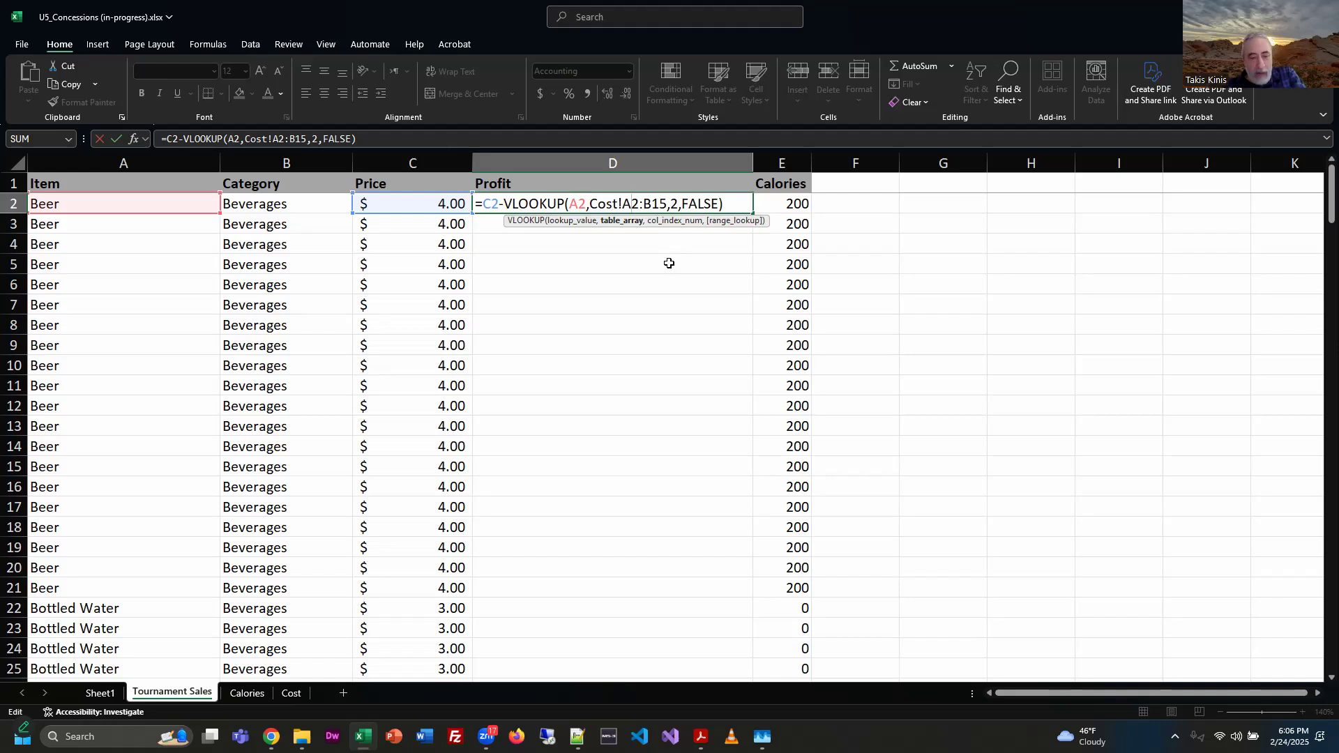
key(F4)
key(ctrl+shift+Left)
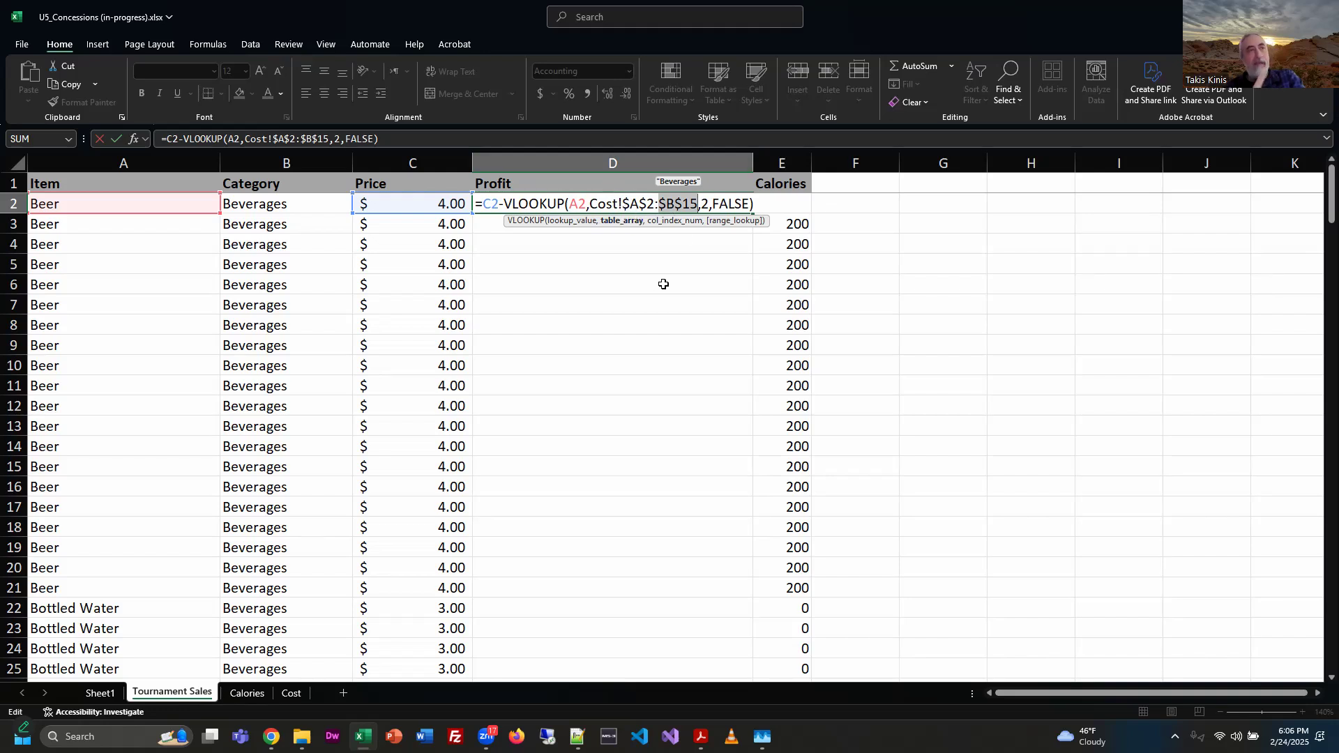
key(Return)
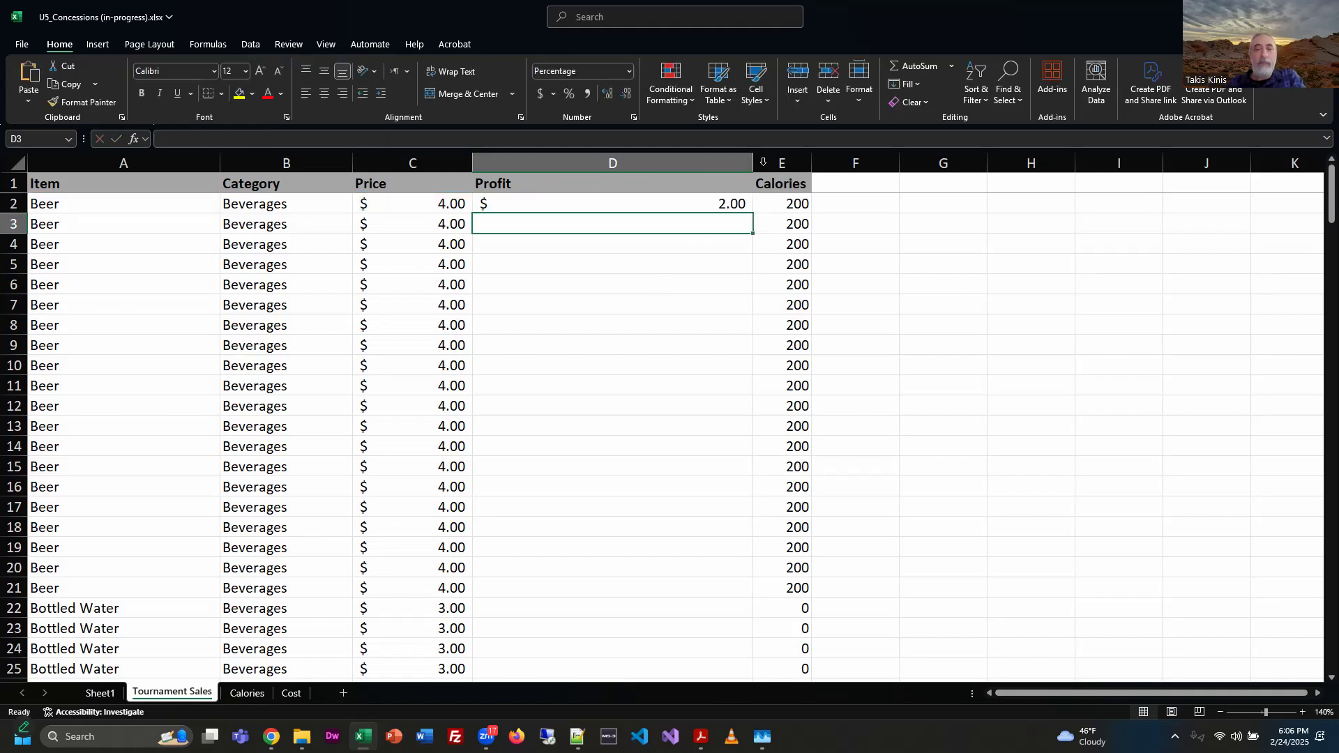
- Fill the D2 profit formula down the Profit column to the last data row, and narrow the column again
click(743, 202)
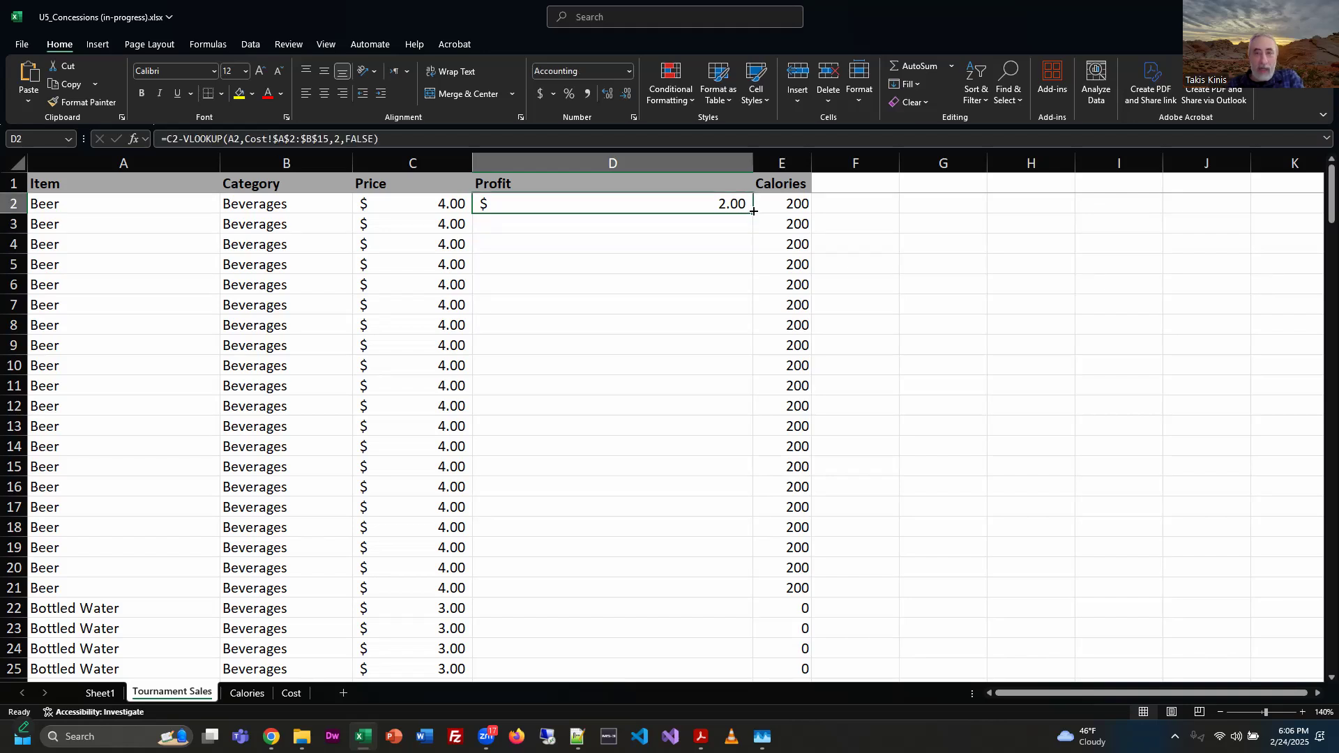
double_click(752, 214)
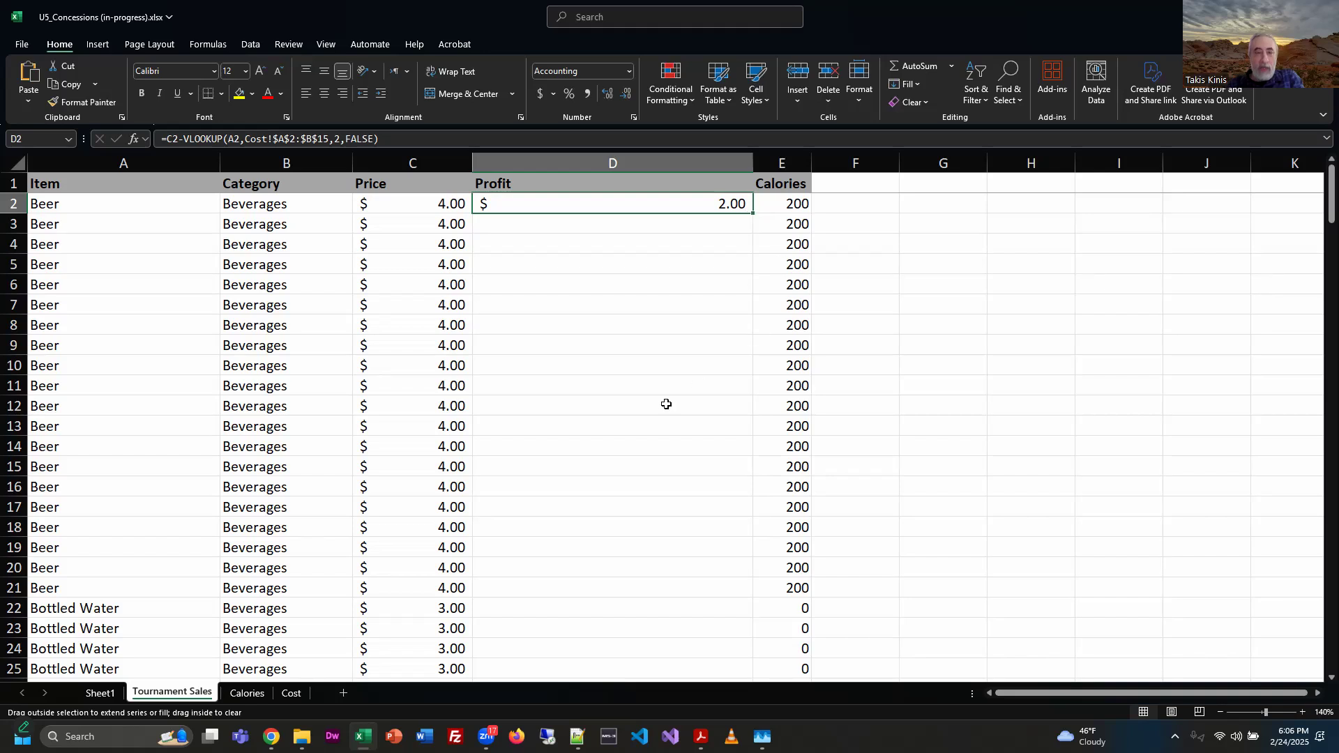
scroll(656, 412, down, 11)
scroll(645, 415, down, 20)
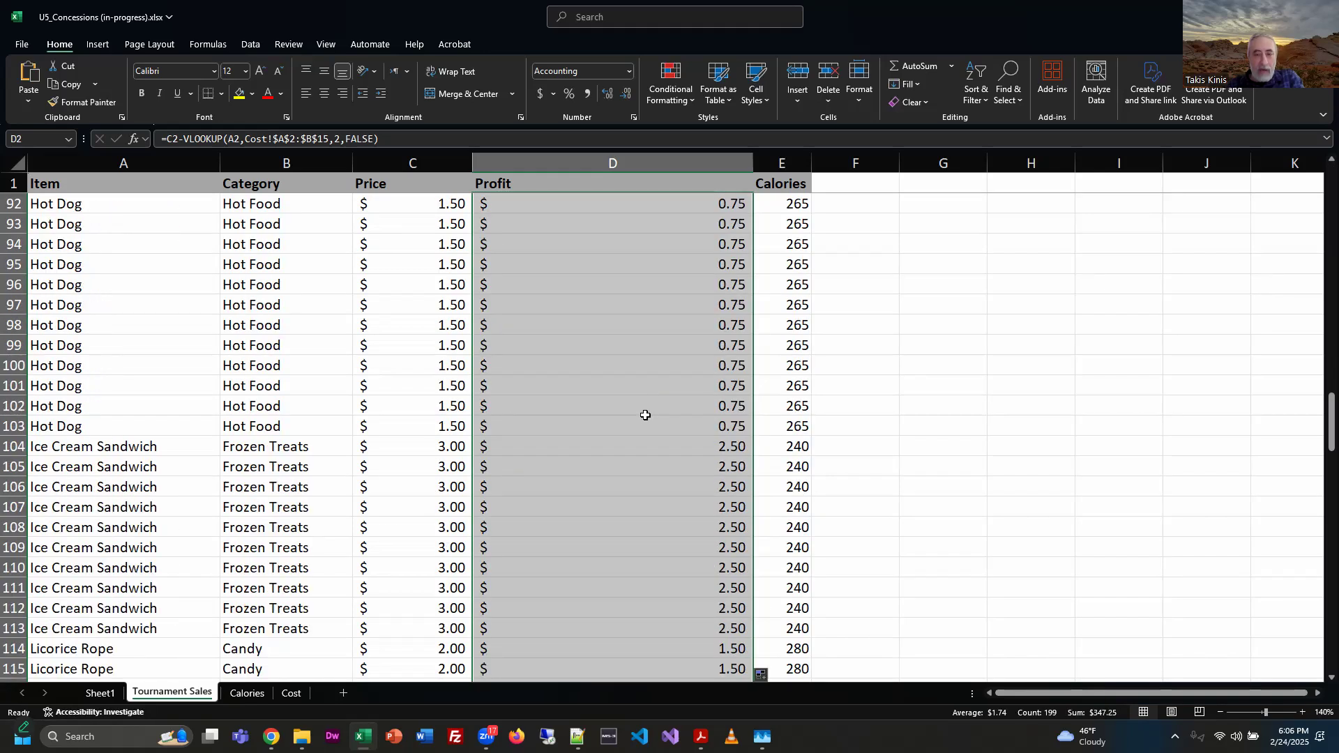
scroll(645, 415, down, 14)
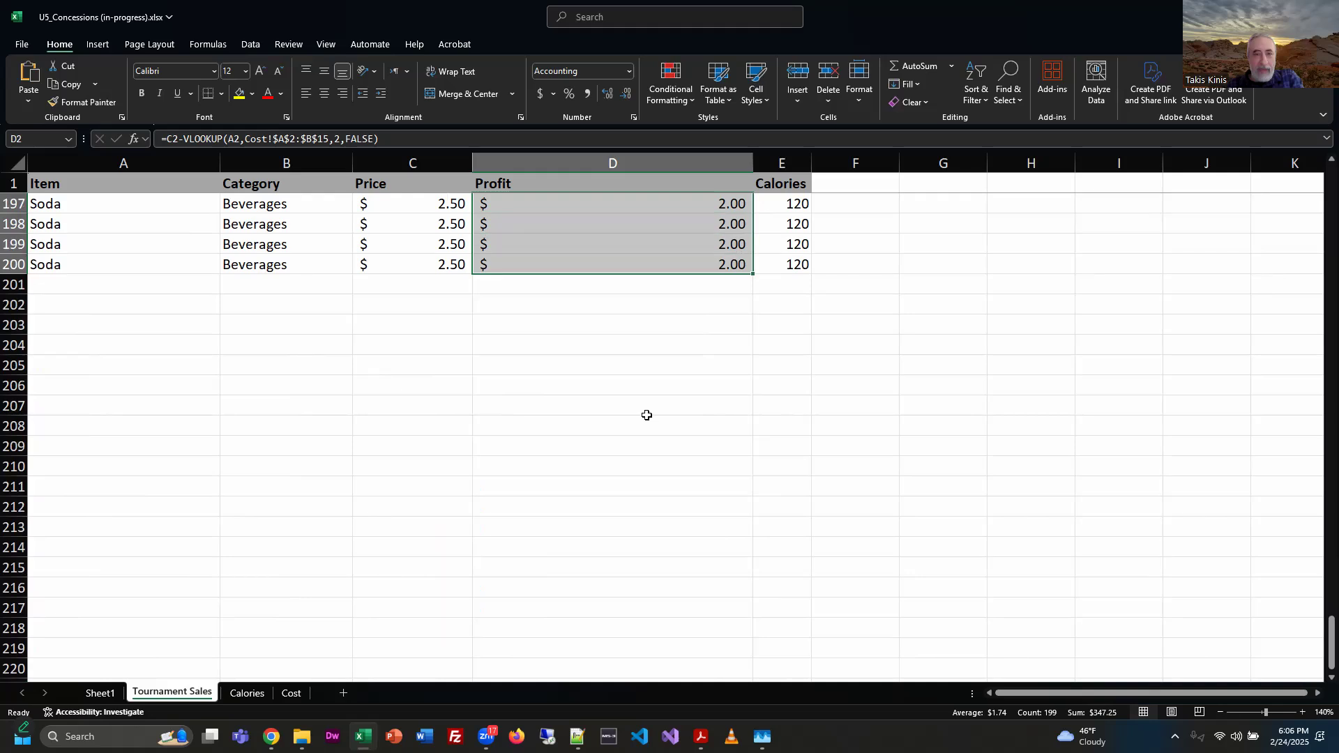
scroll(646, 413, up, 20)
scroll(647, 412, up, 20)
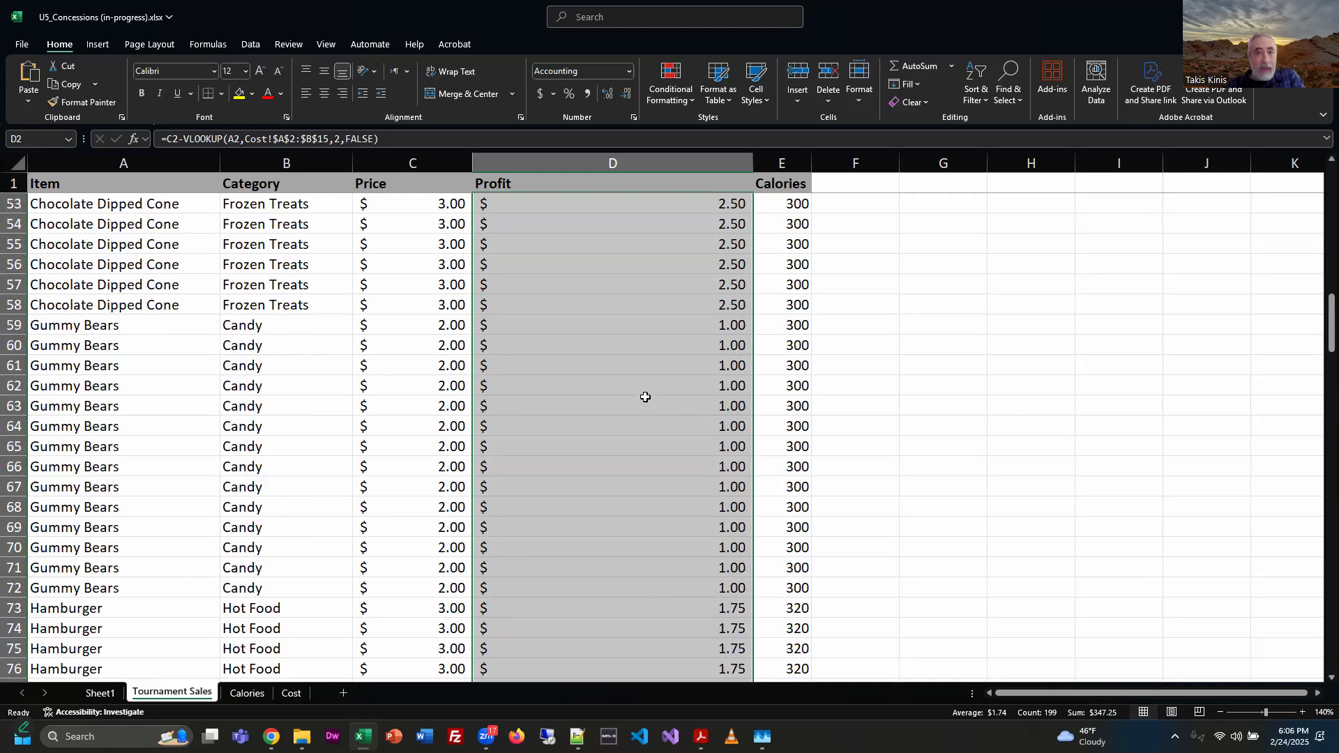
scroll(642, 395, up, 5)
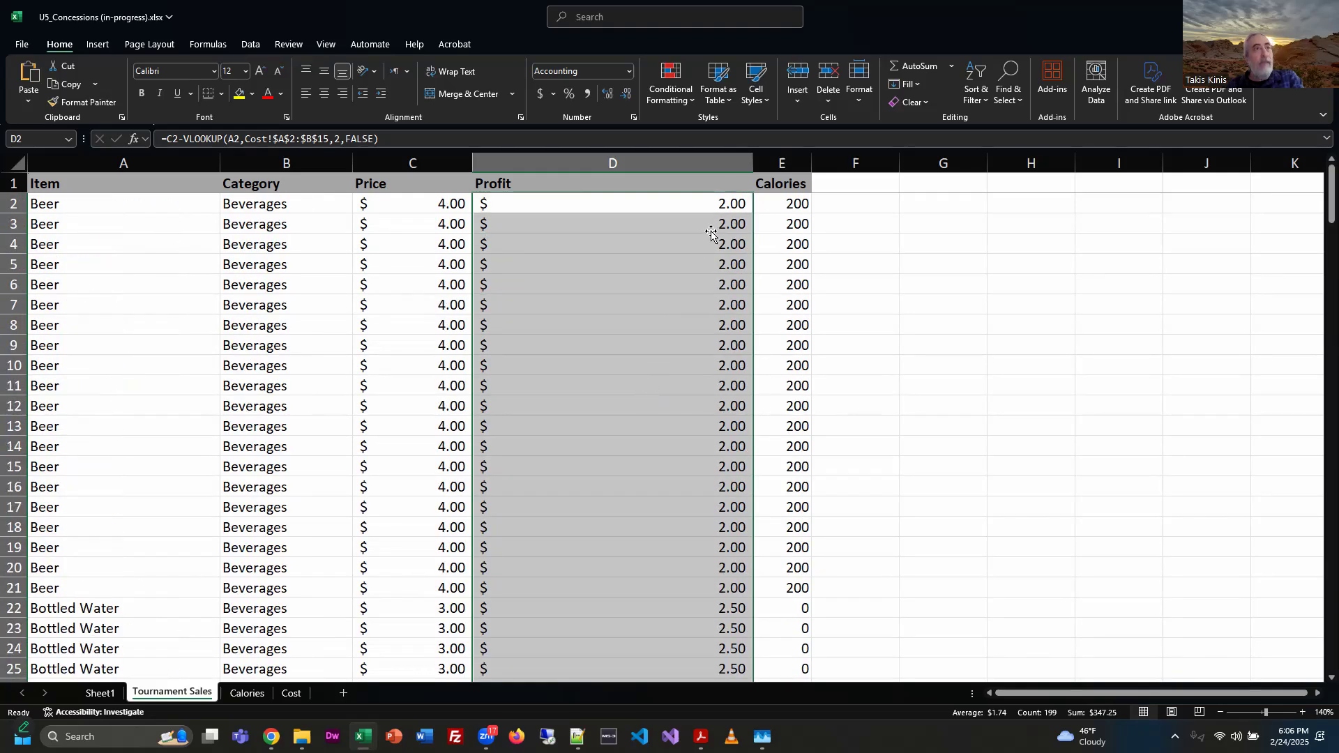
drag(758, 165, 579, 187)
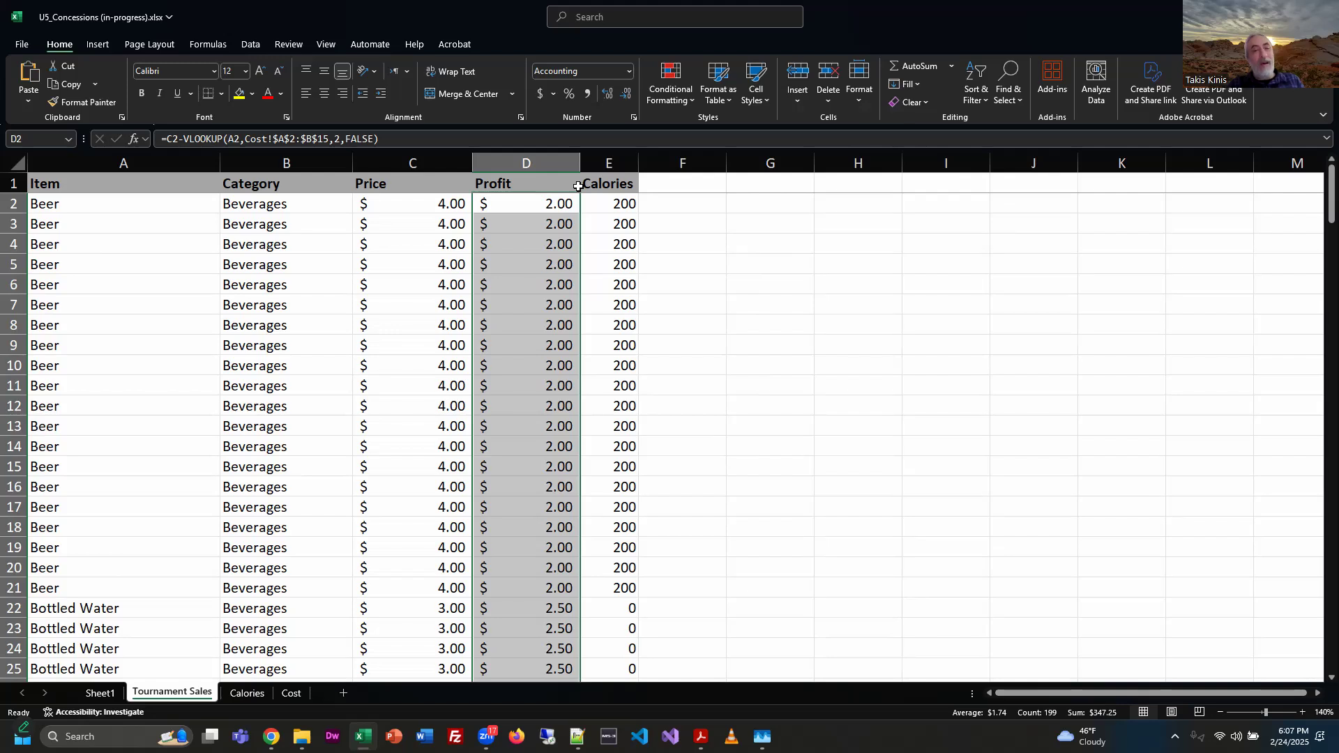
- Review the D2 profit formula, the Cost sheet, the Beer profits and the pivot table on Sheet1
click(514, 207)
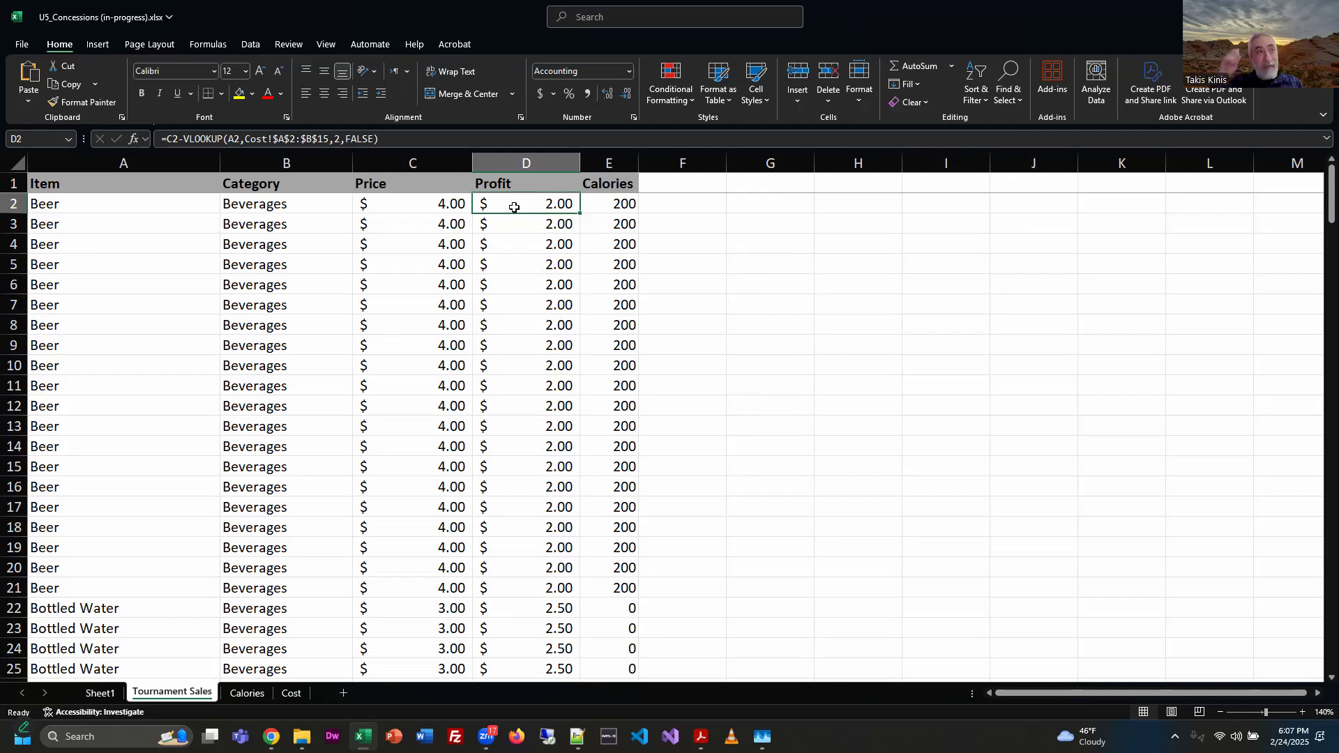
click(284, 694)
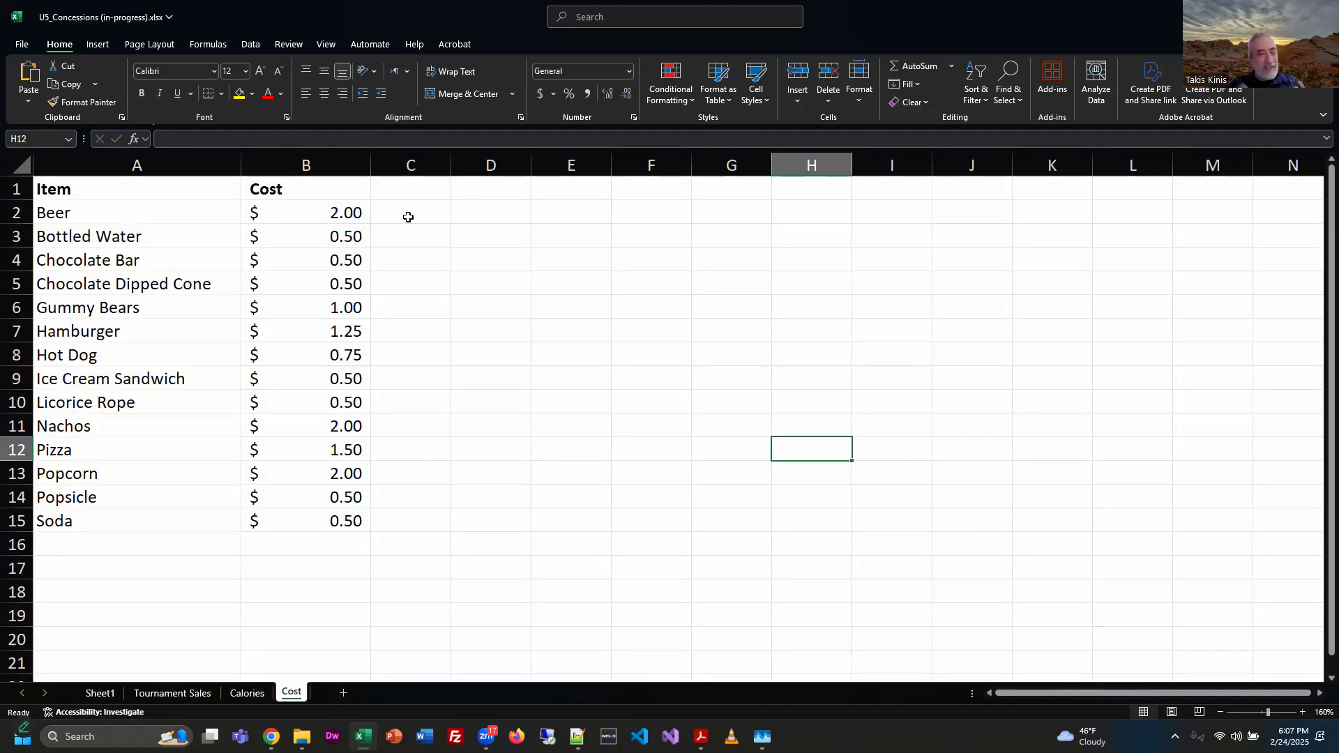
click(164, 695)
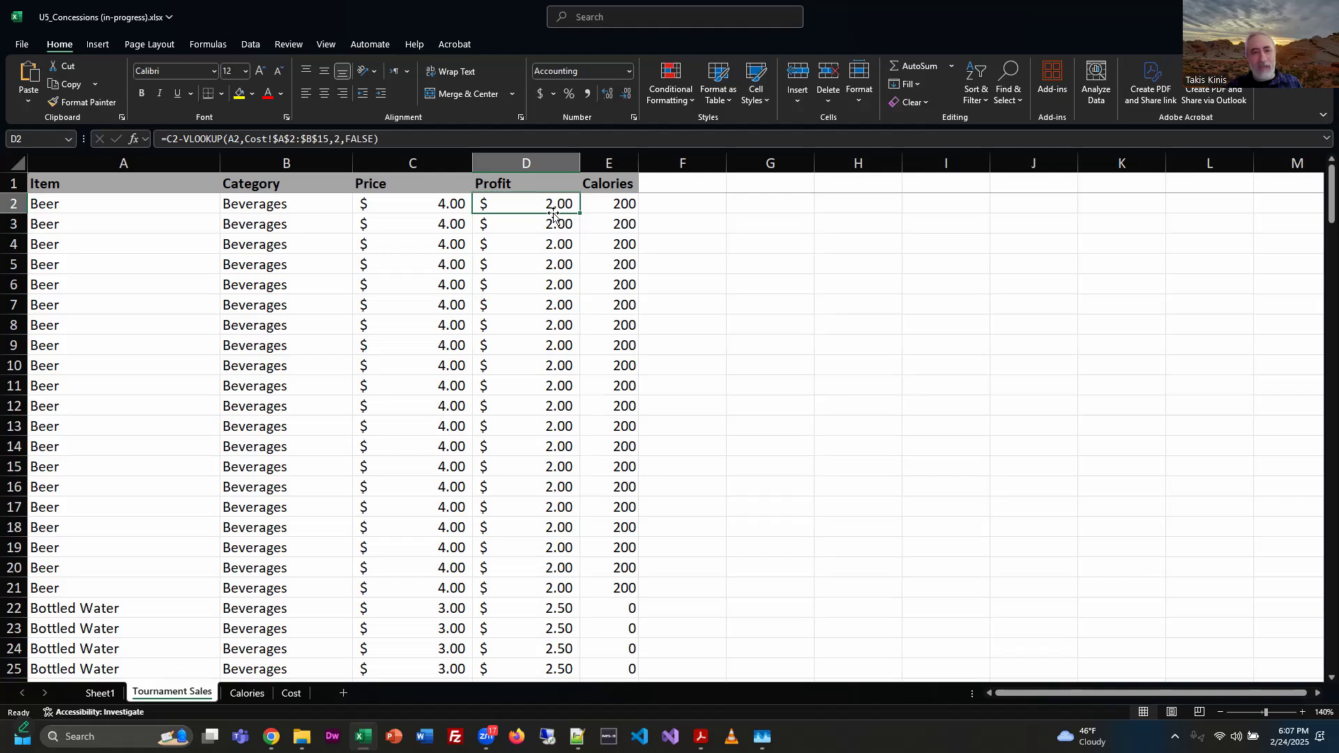
drag(551, 205, 547, 588)
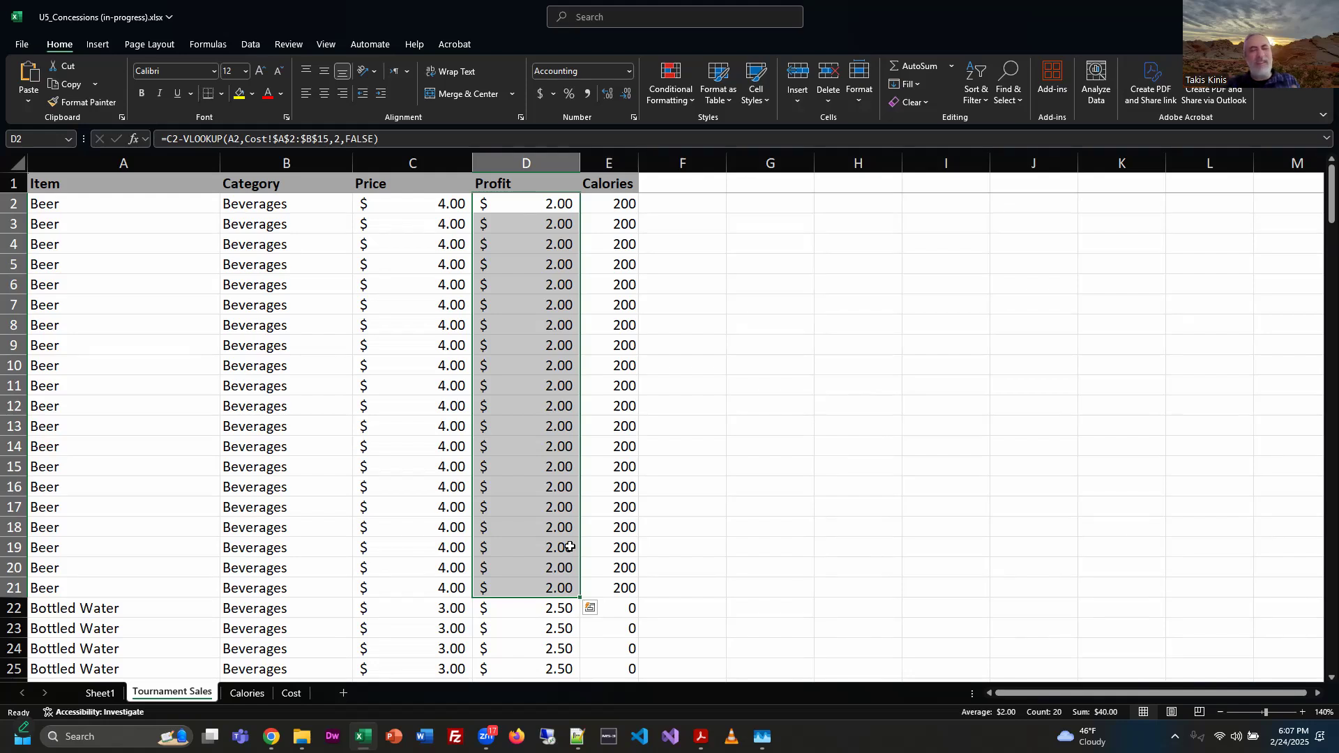
click(953, 568)
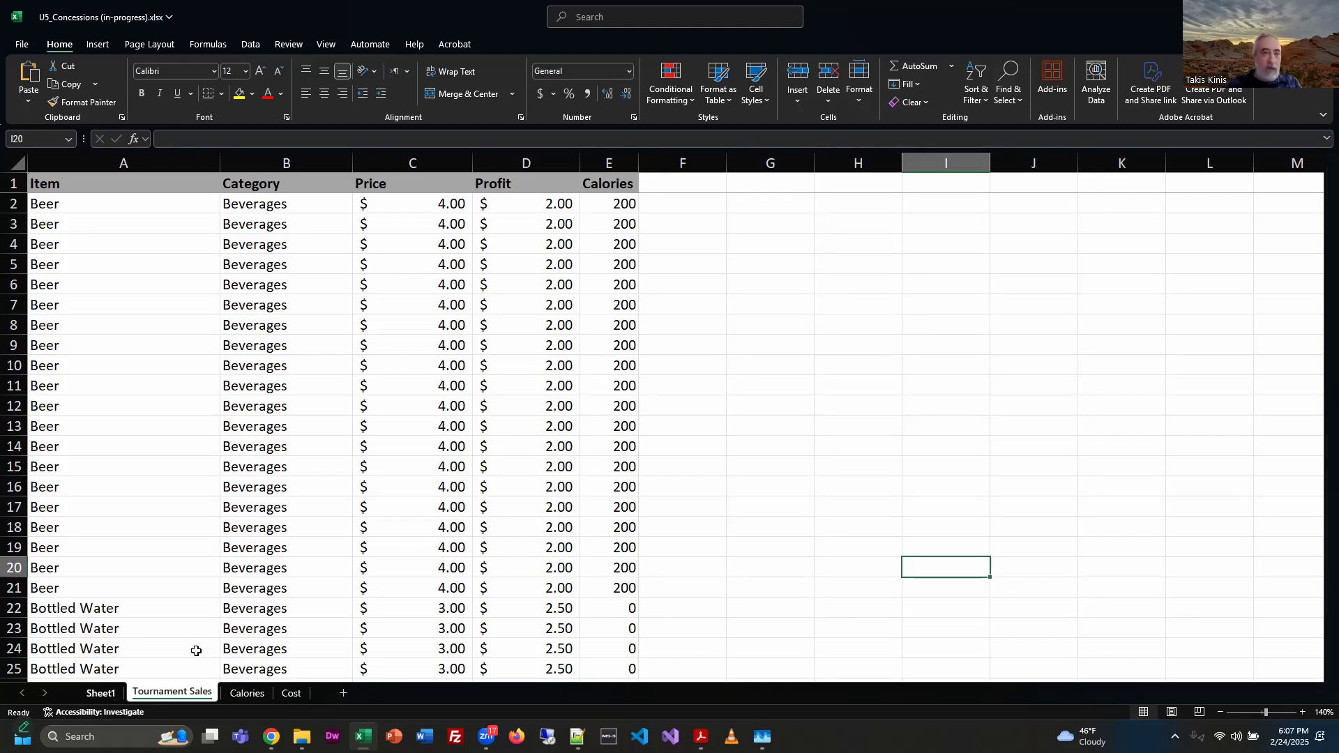
key(ctrl+Page_Up)
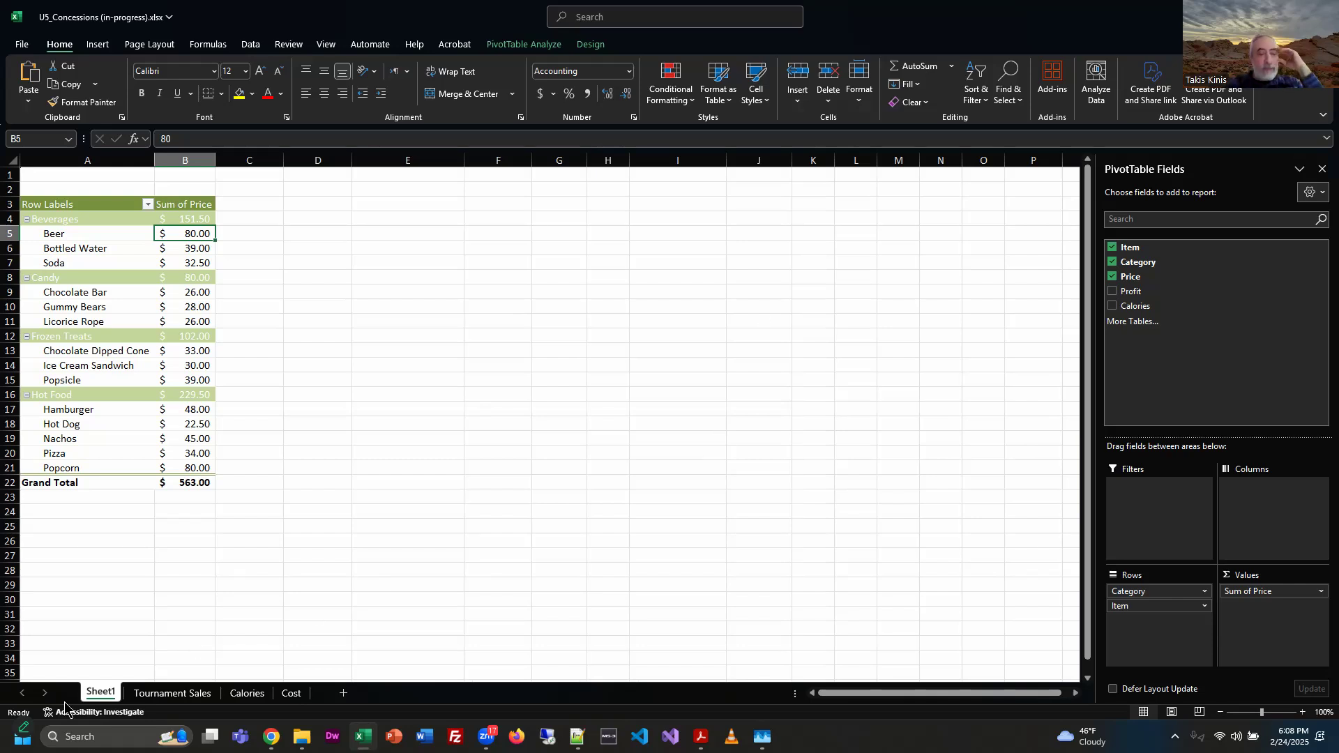
click(168, 694)
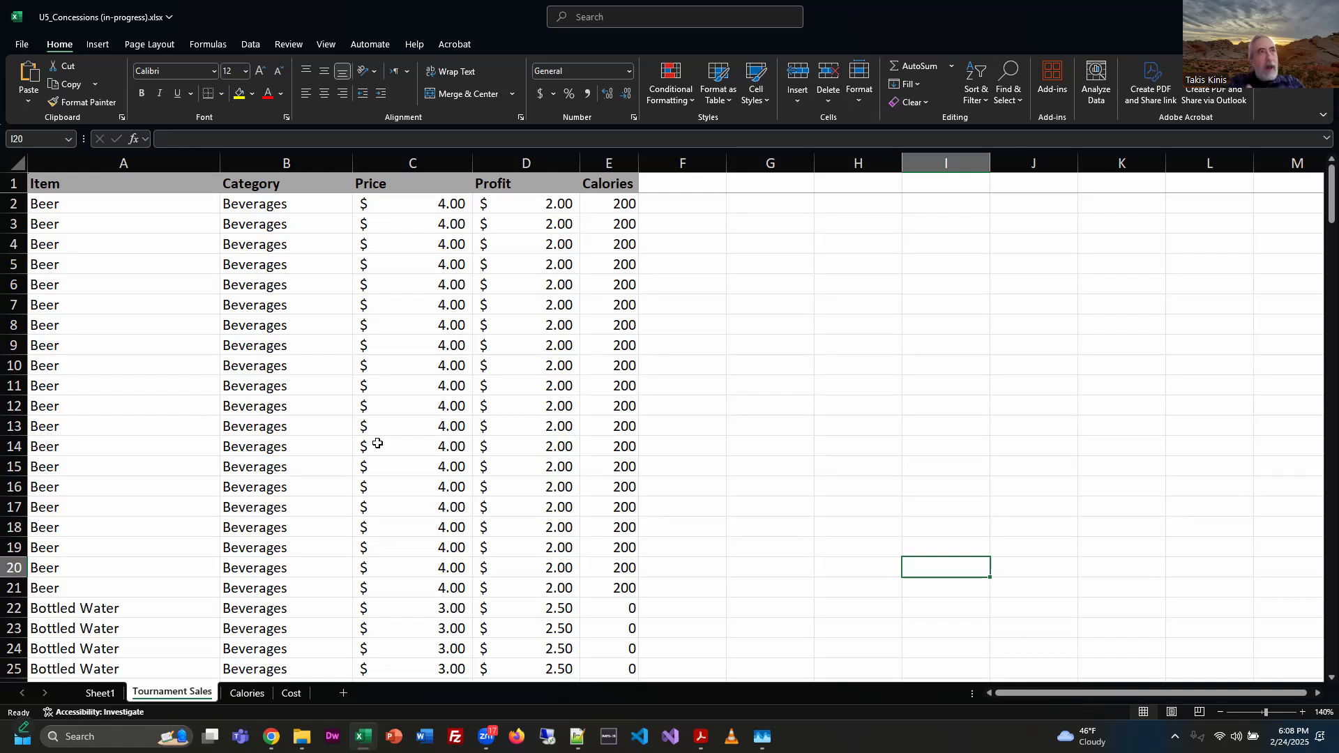
- Insert a blank row above row 11 of the Tournament Sales sheet
click(20, 389)
right_click(20, 391)
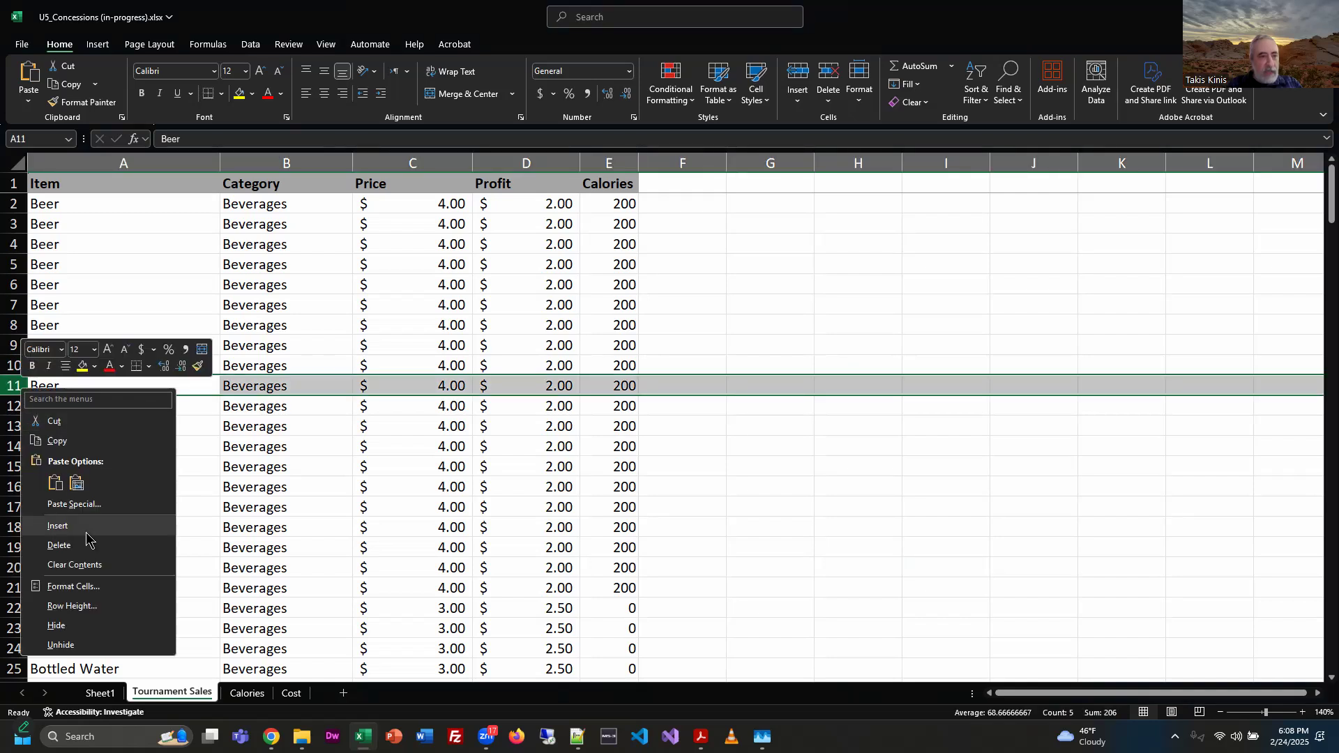
click(90, 528)
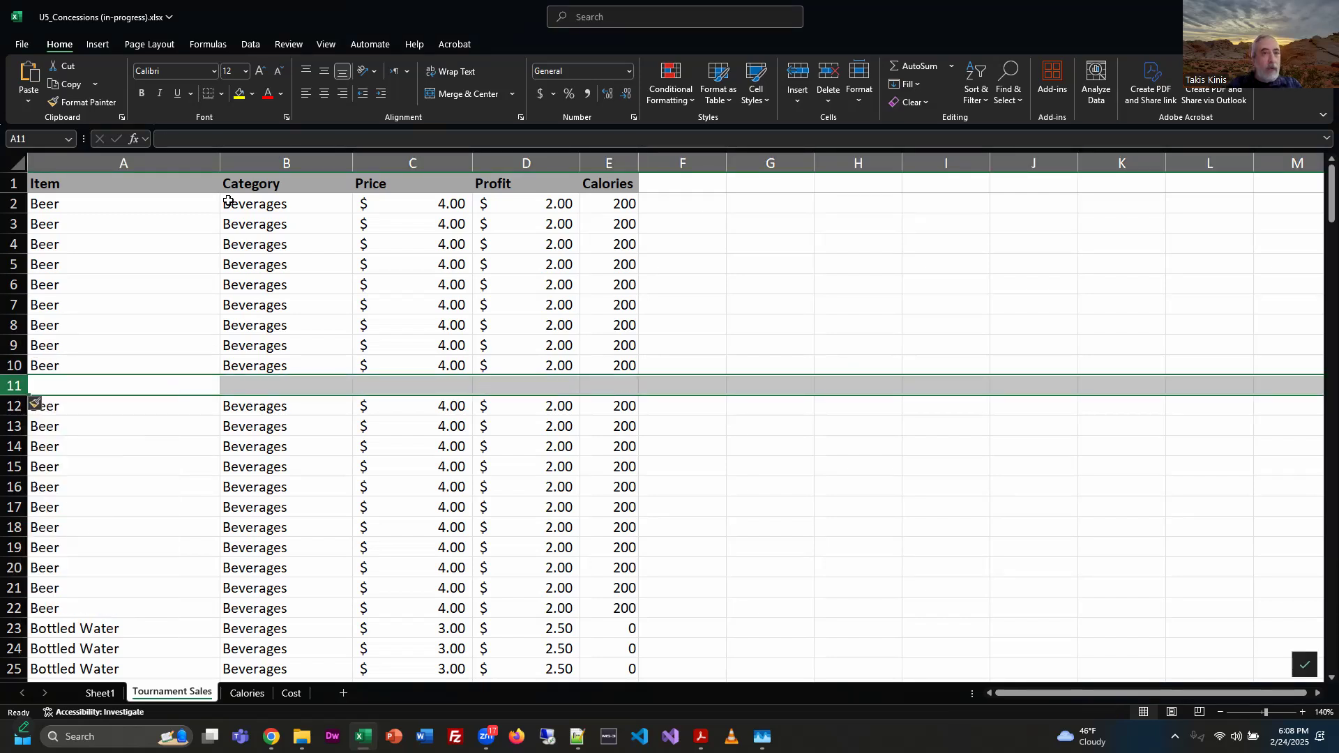
- Undo the insertion of the blank row at row 11 on the Tournament Sales sheet
click(284, 166)
right_click(285, 182)
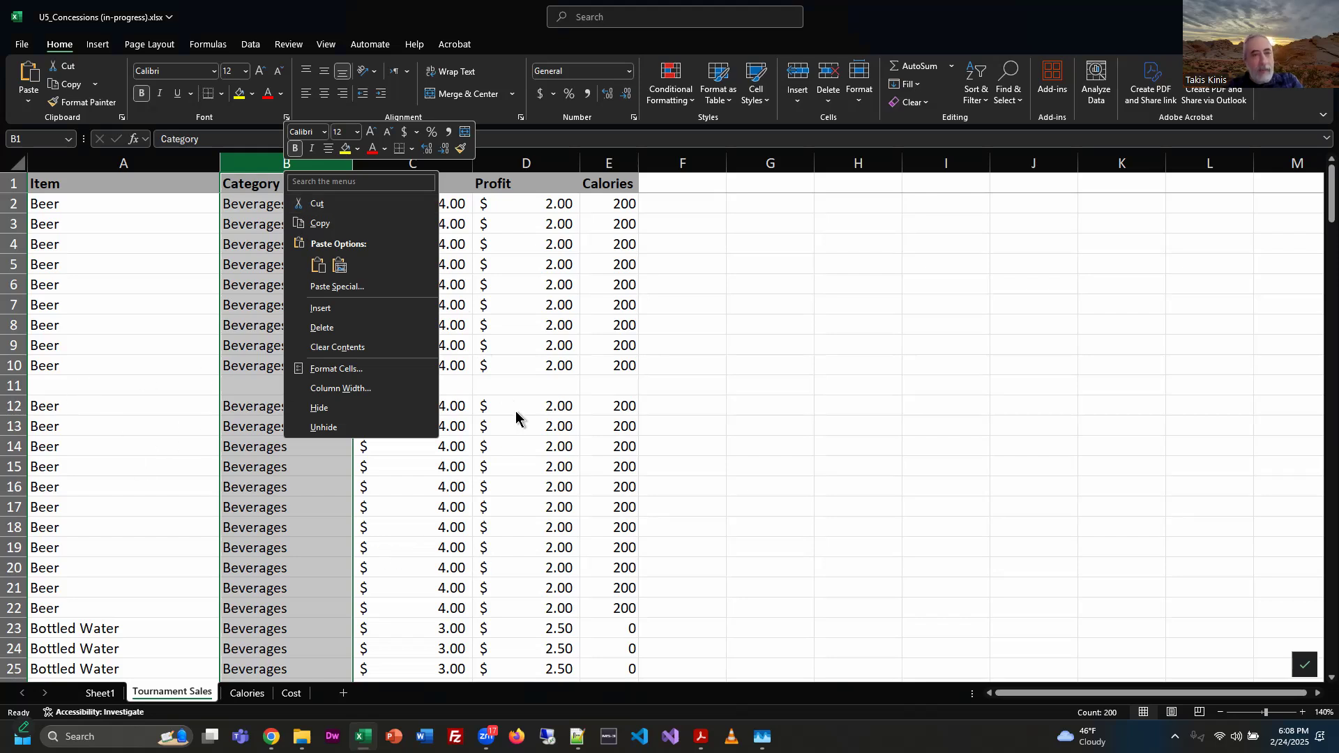
key(Escape)
key(ctrl+z)
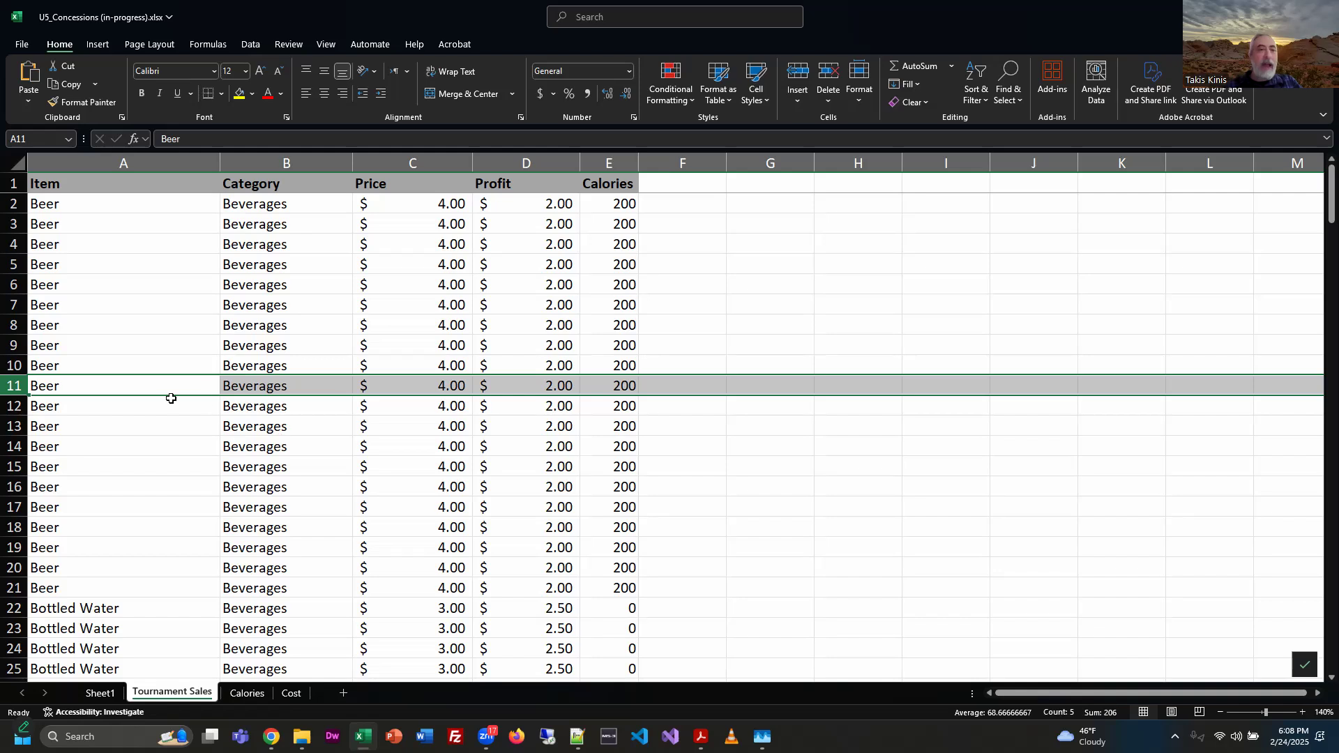
- Select the contiguous sales data from A1 to E200 and check that no blank rows interrupt it
click(202, 282)
drag(30, 186, 586, 640)
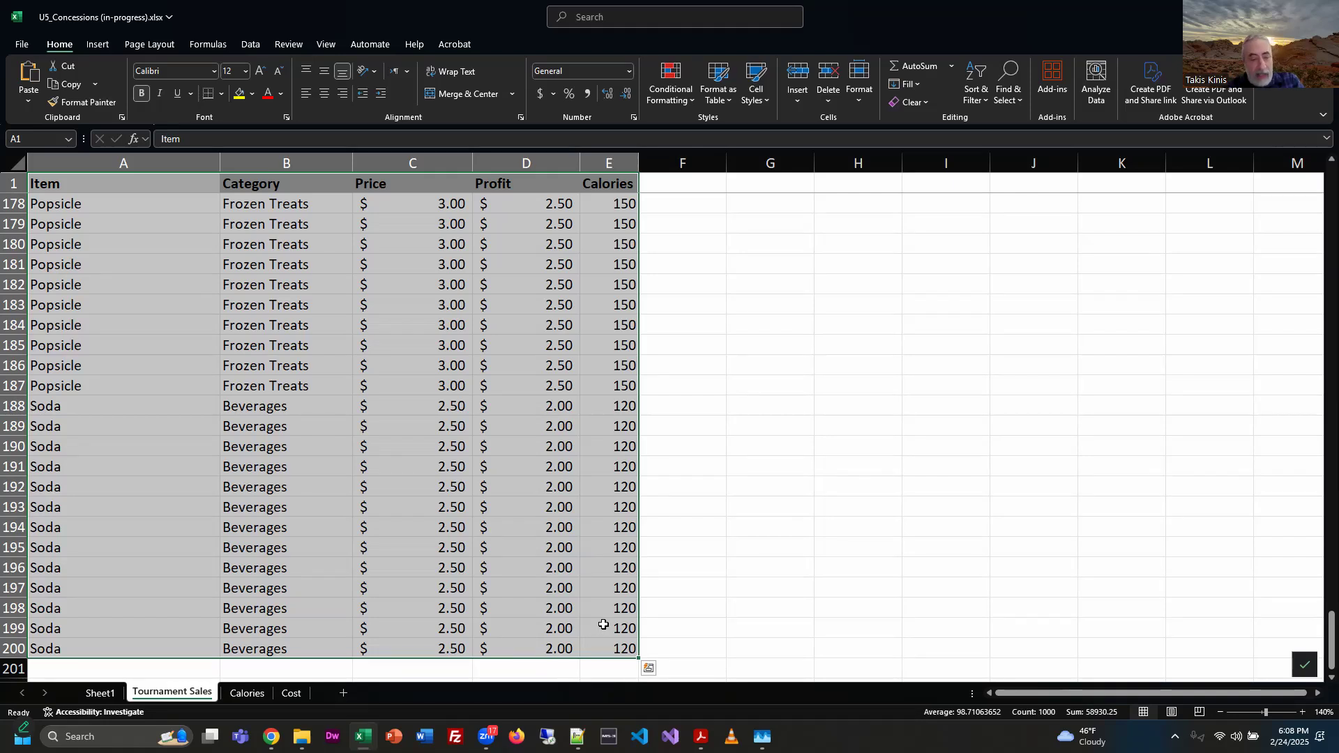
click(789, 472)
scroll(493, 454, up, 20)
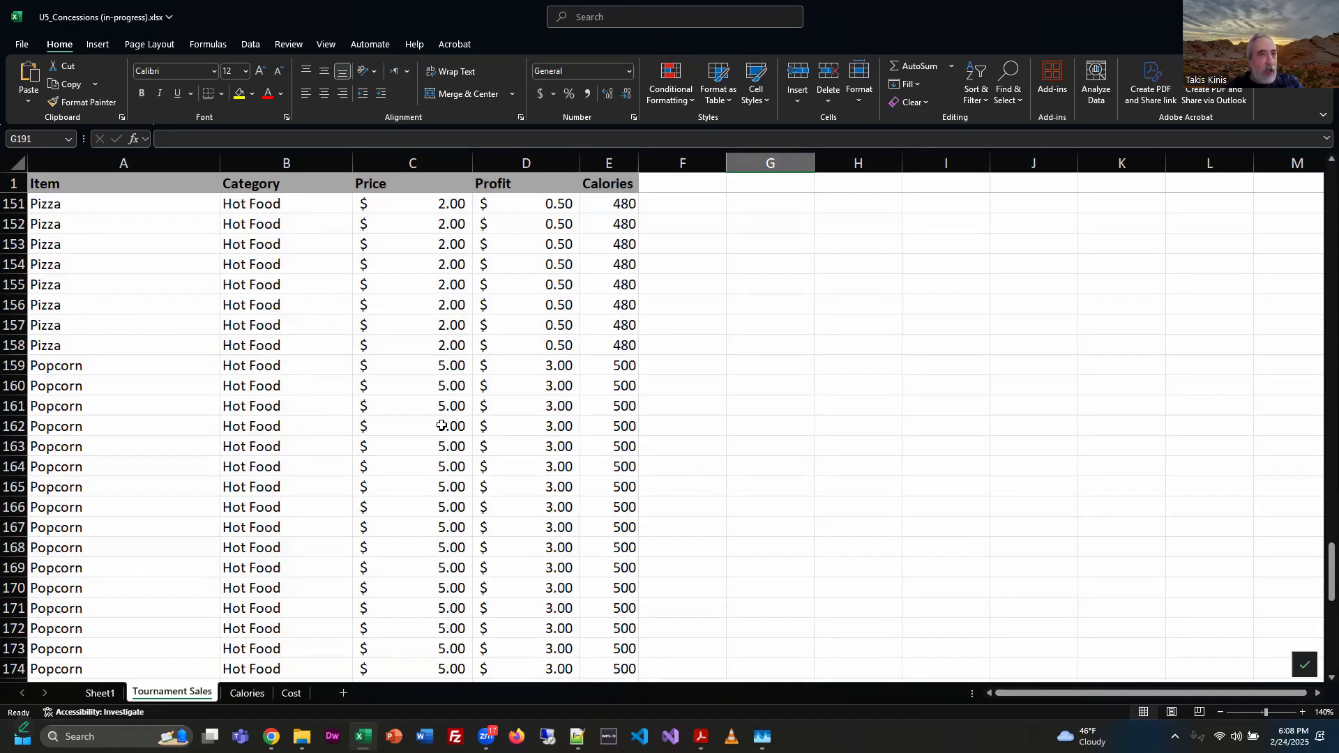
scroll(427, 412, up, 19)
click(281, 330)
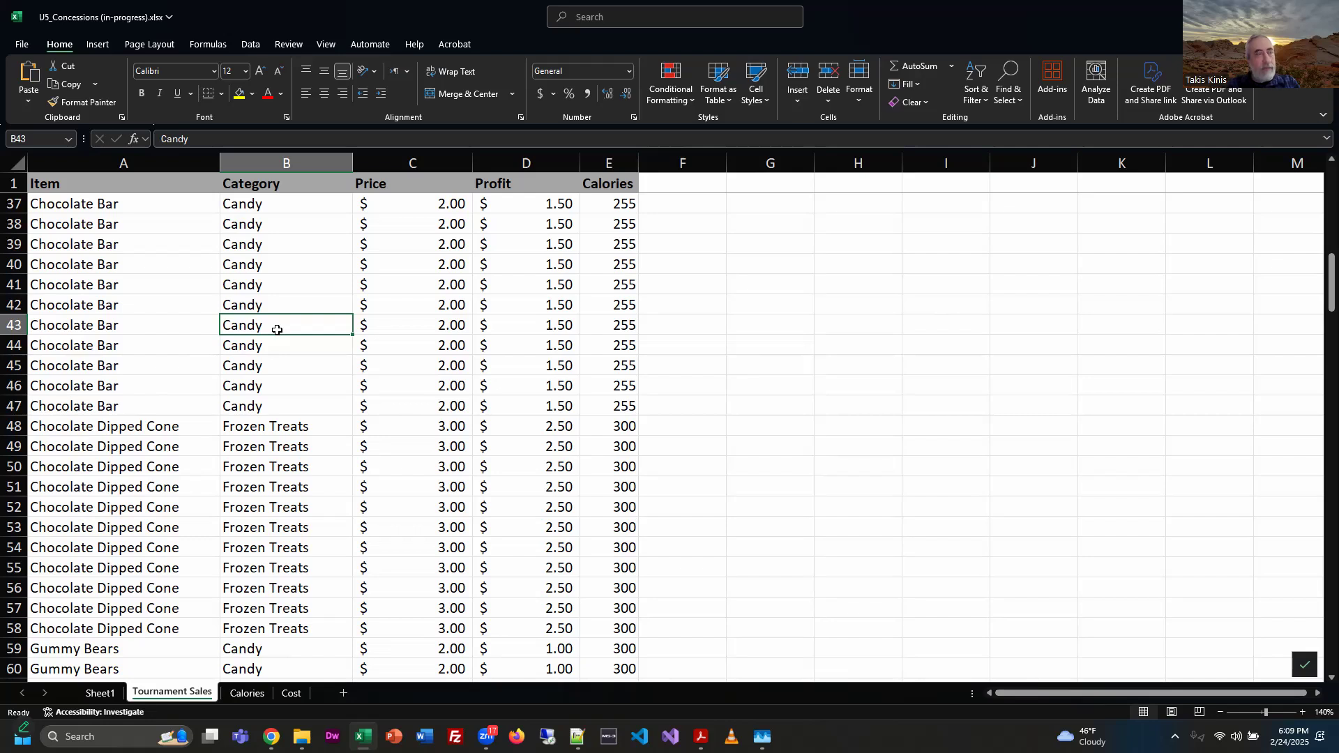
click(101, 43)
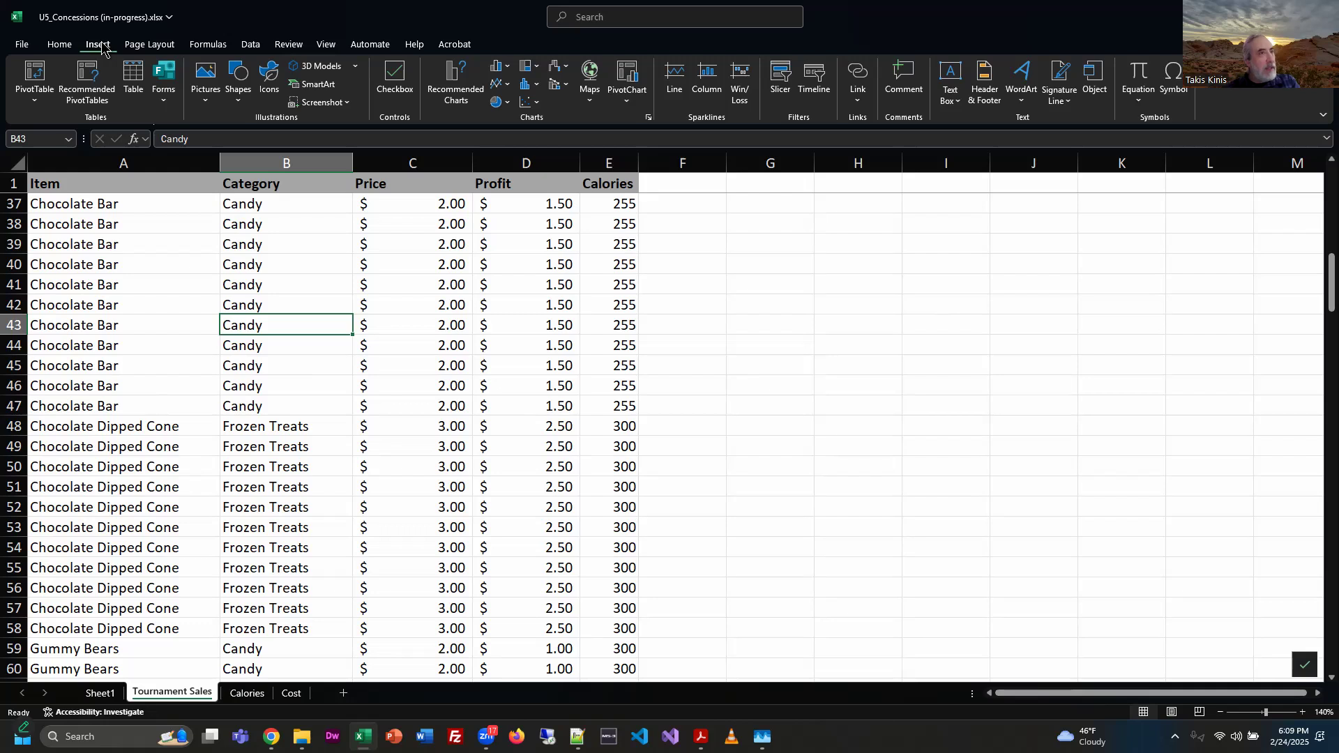
click(30, 78)
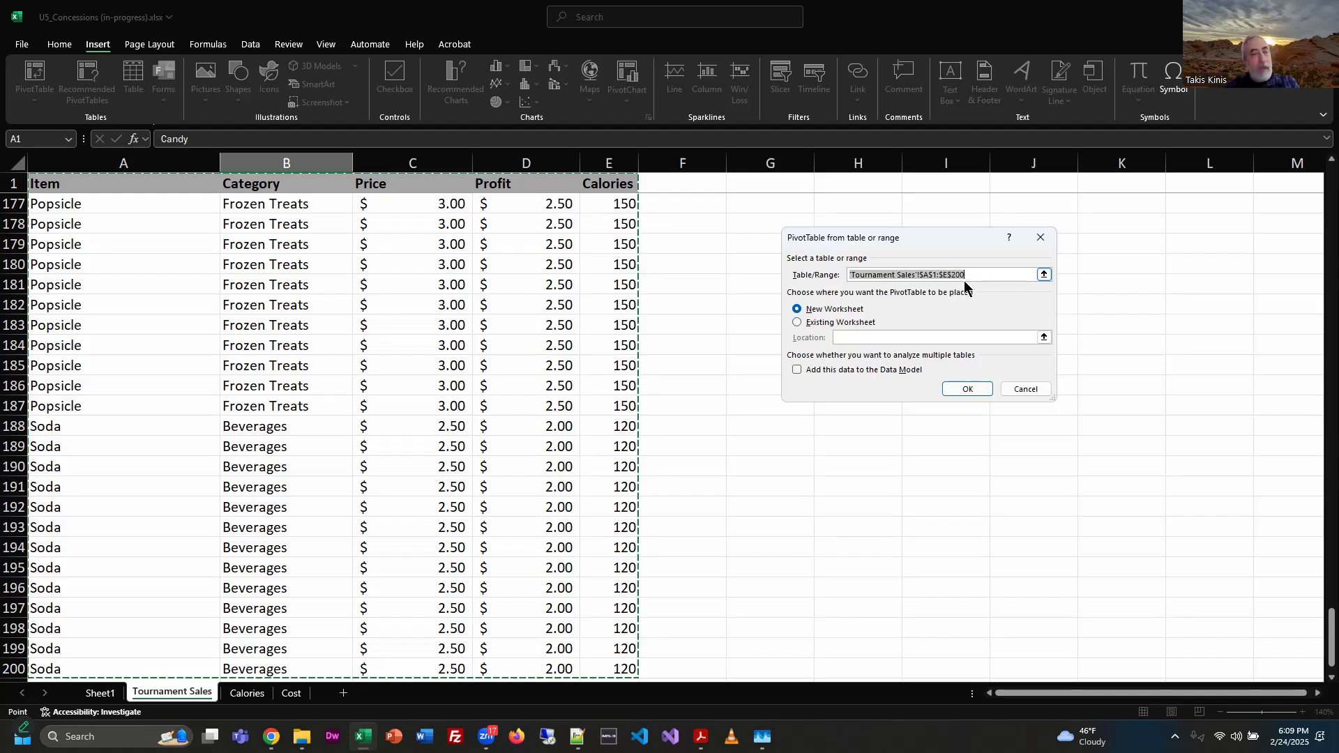
click(1043, 276)
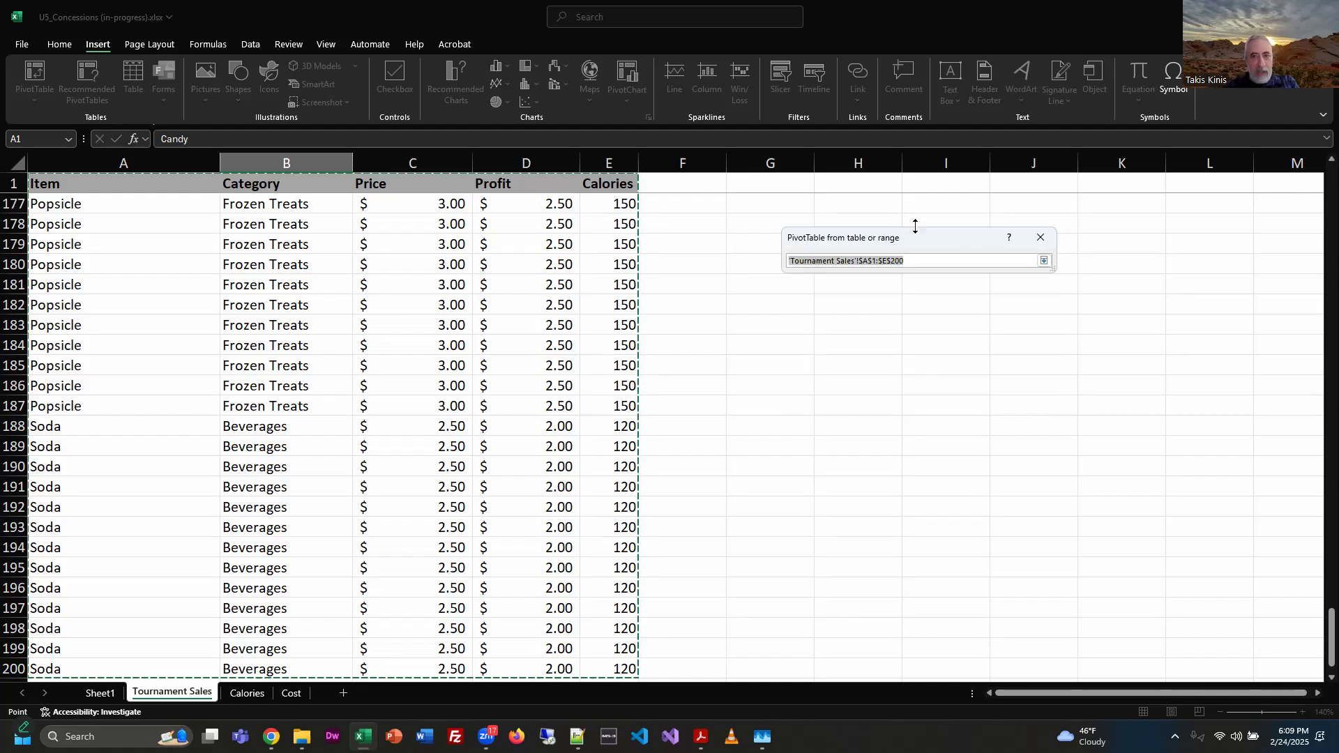
click(1044, 262)
click(1043, 274)
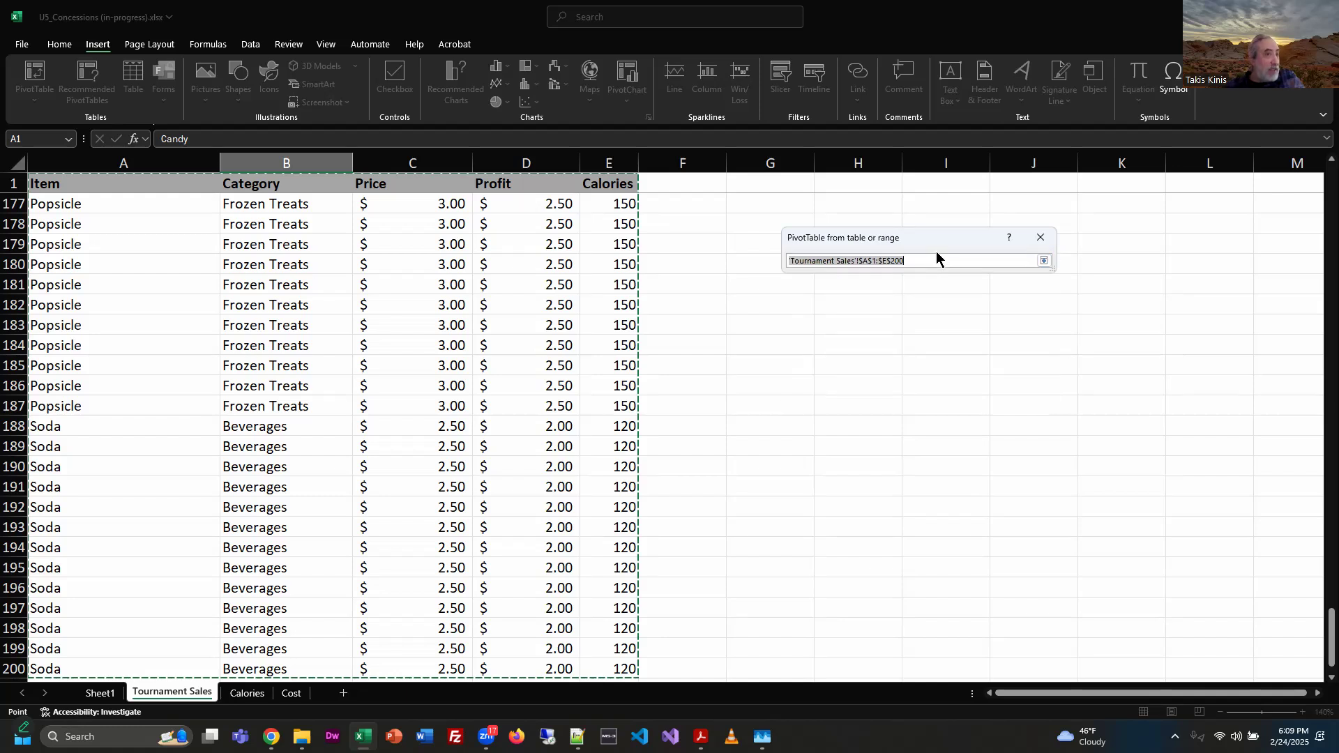
drag(90, 206, 468, 342)
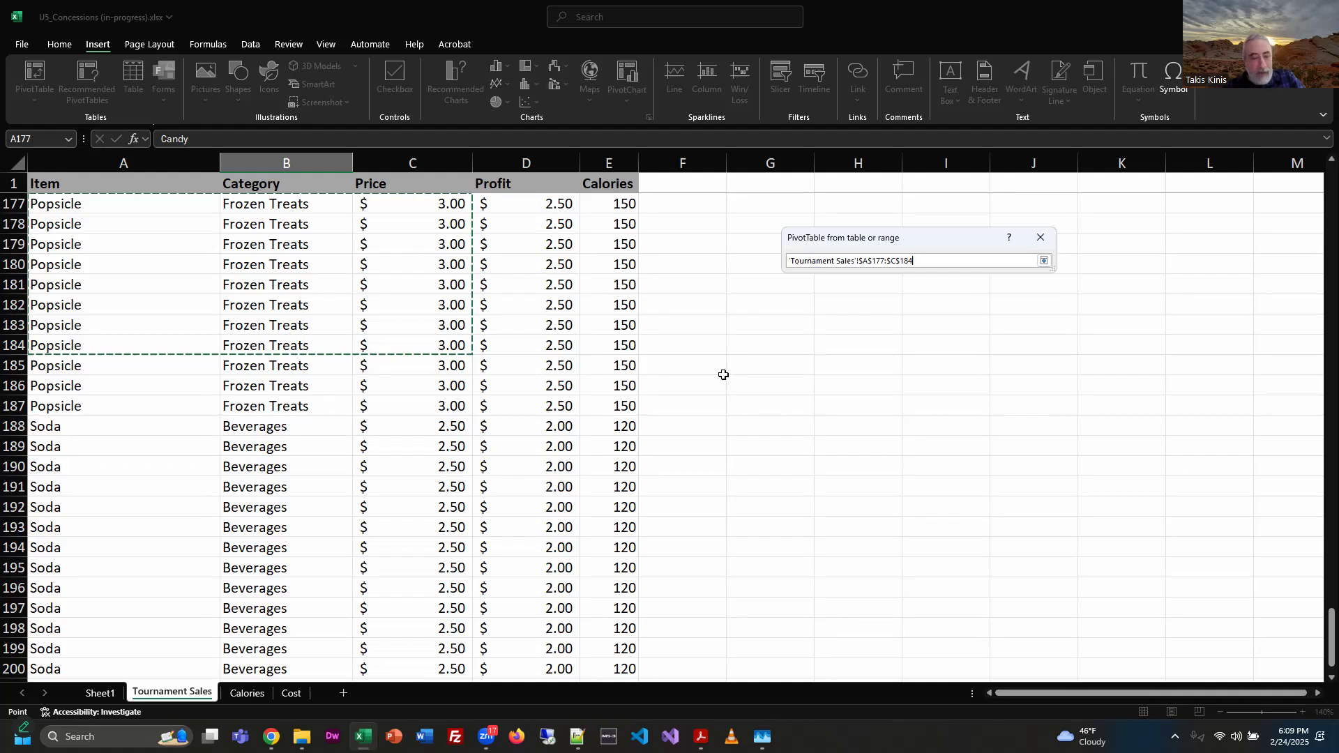
key(ctrl+z)
key(ctrl+y)
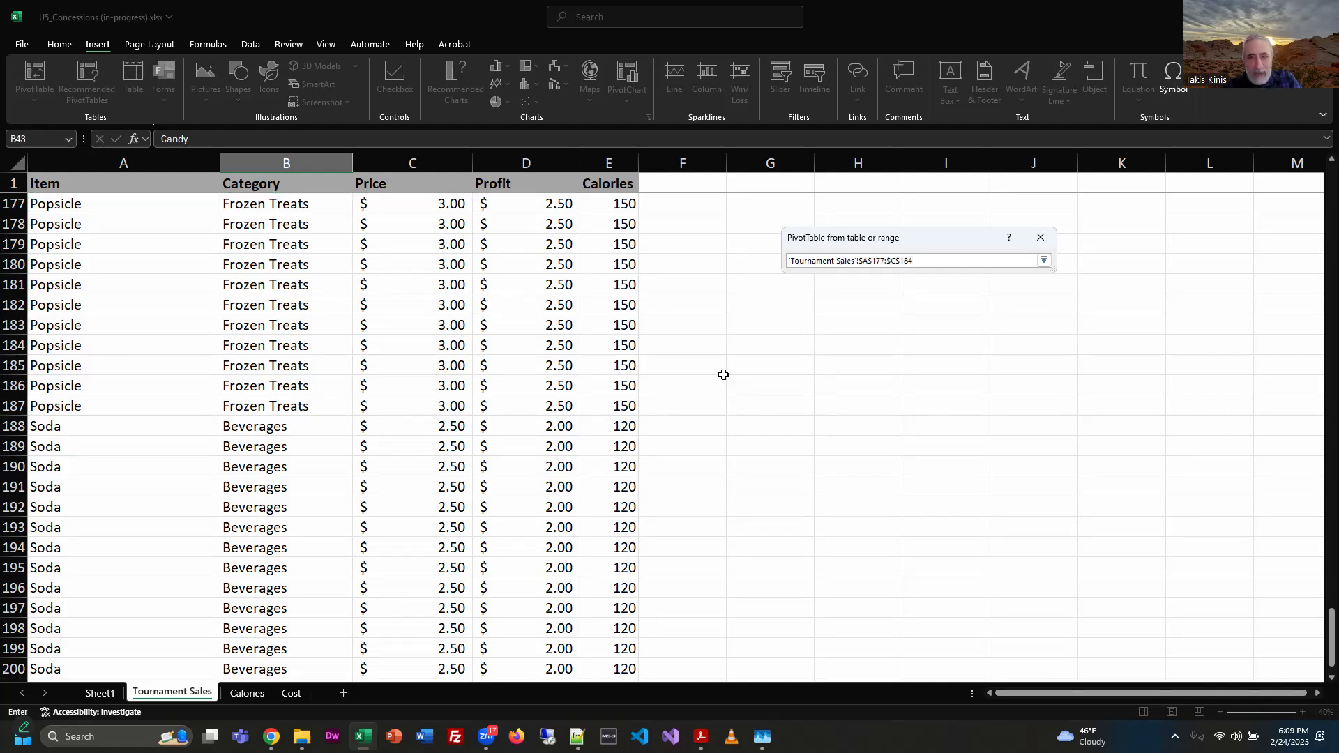
click(1041, 238)
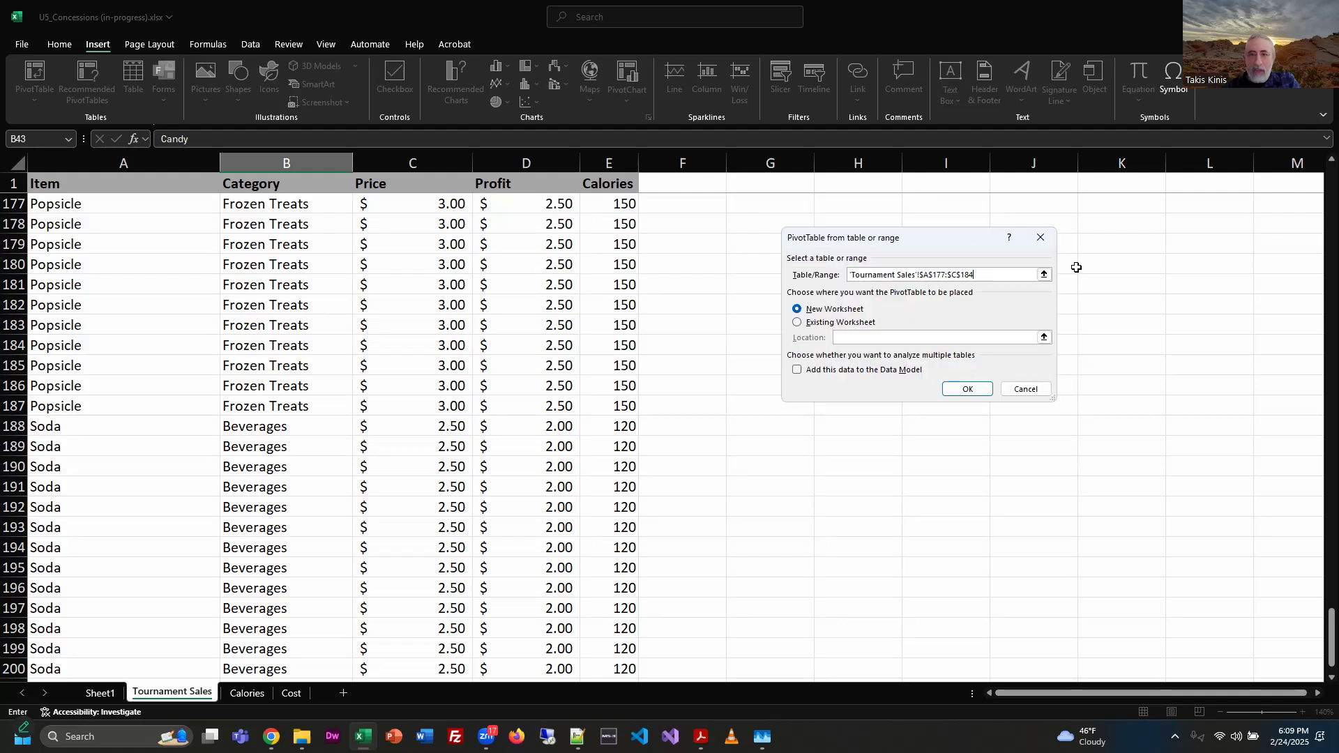
click(1026, 391)
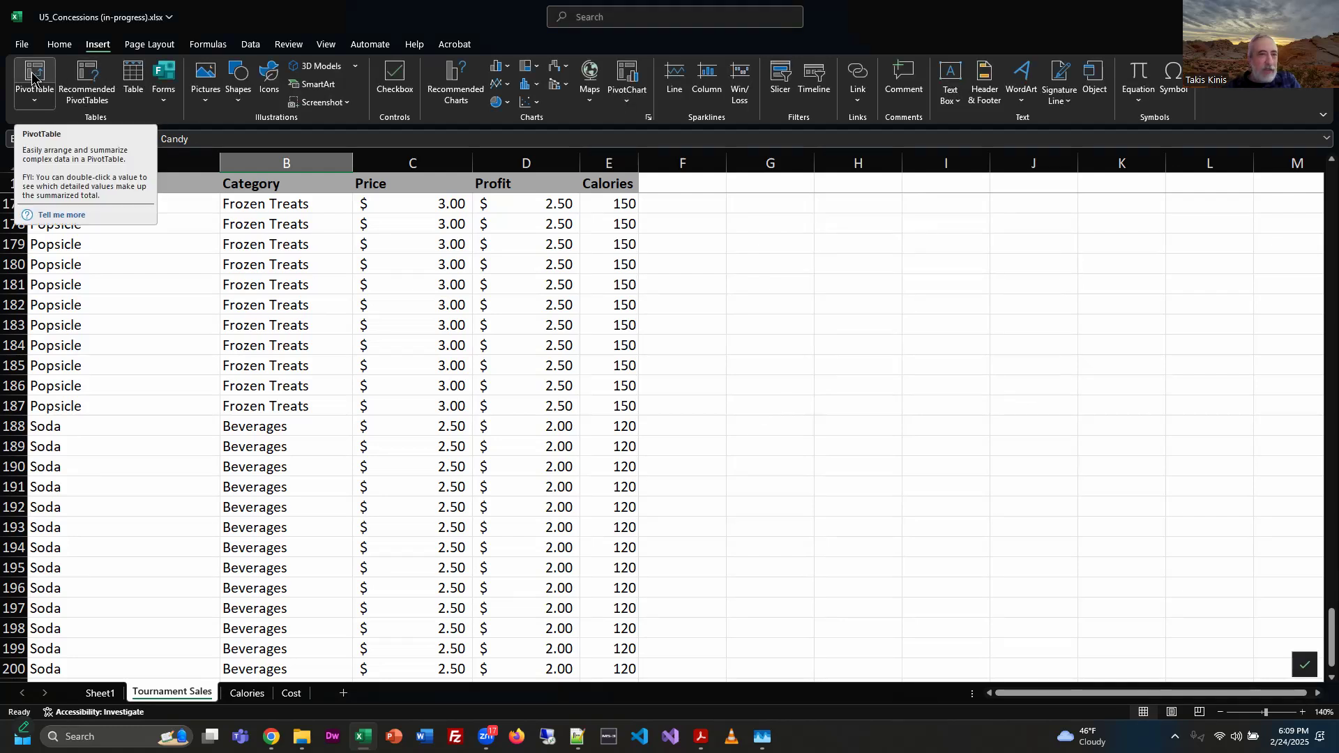
- Create a pivot table on a new worksheet from the Tournament Sales range A1:E200
click(212, 306)
click(42, 68)
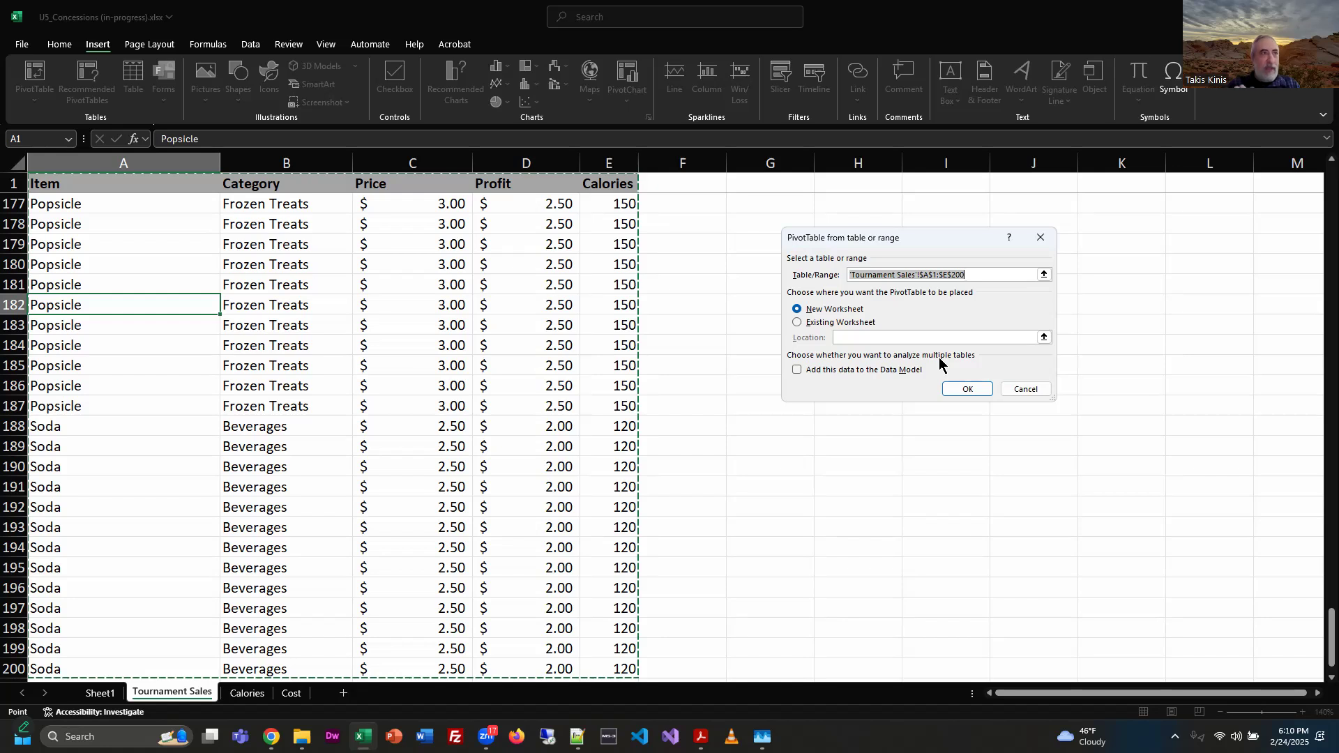
click(964, 395)
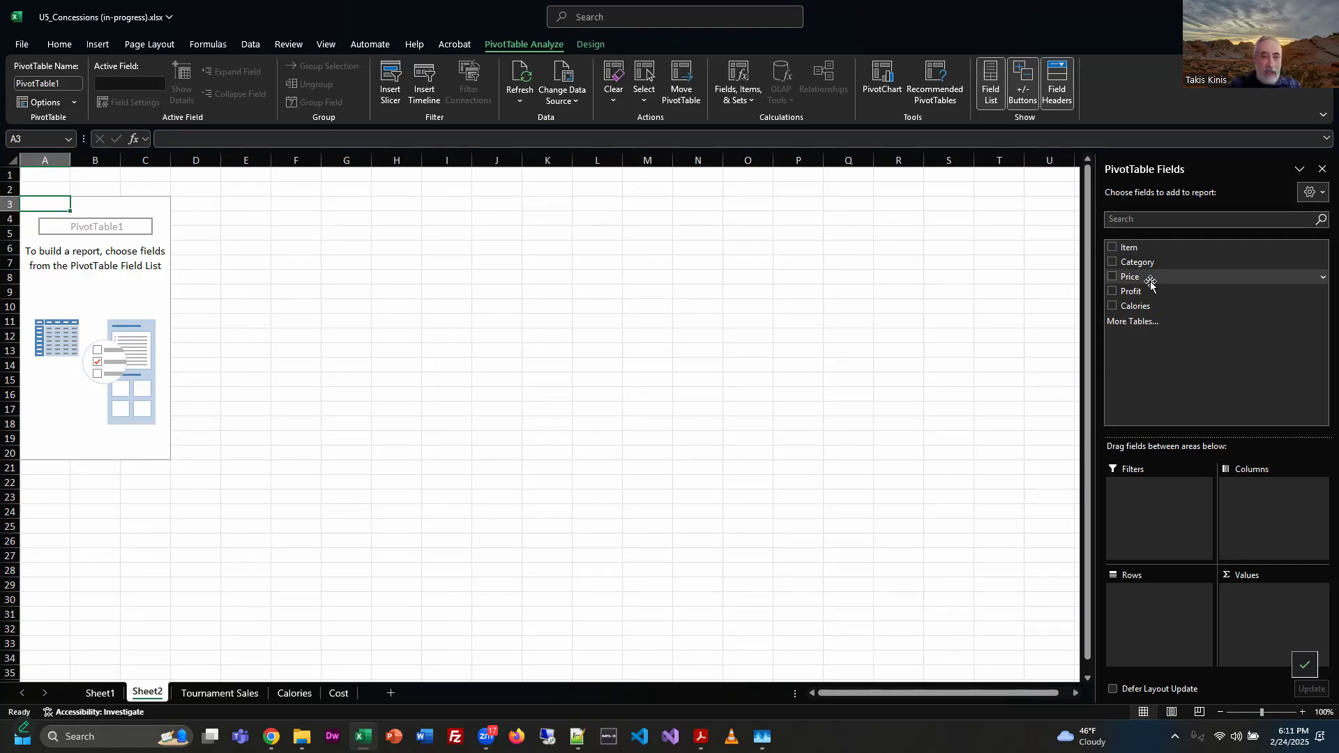
- Add Category to the rows of the new pivot table on Sheet2 and nest Item beneath it
click(221, 694)
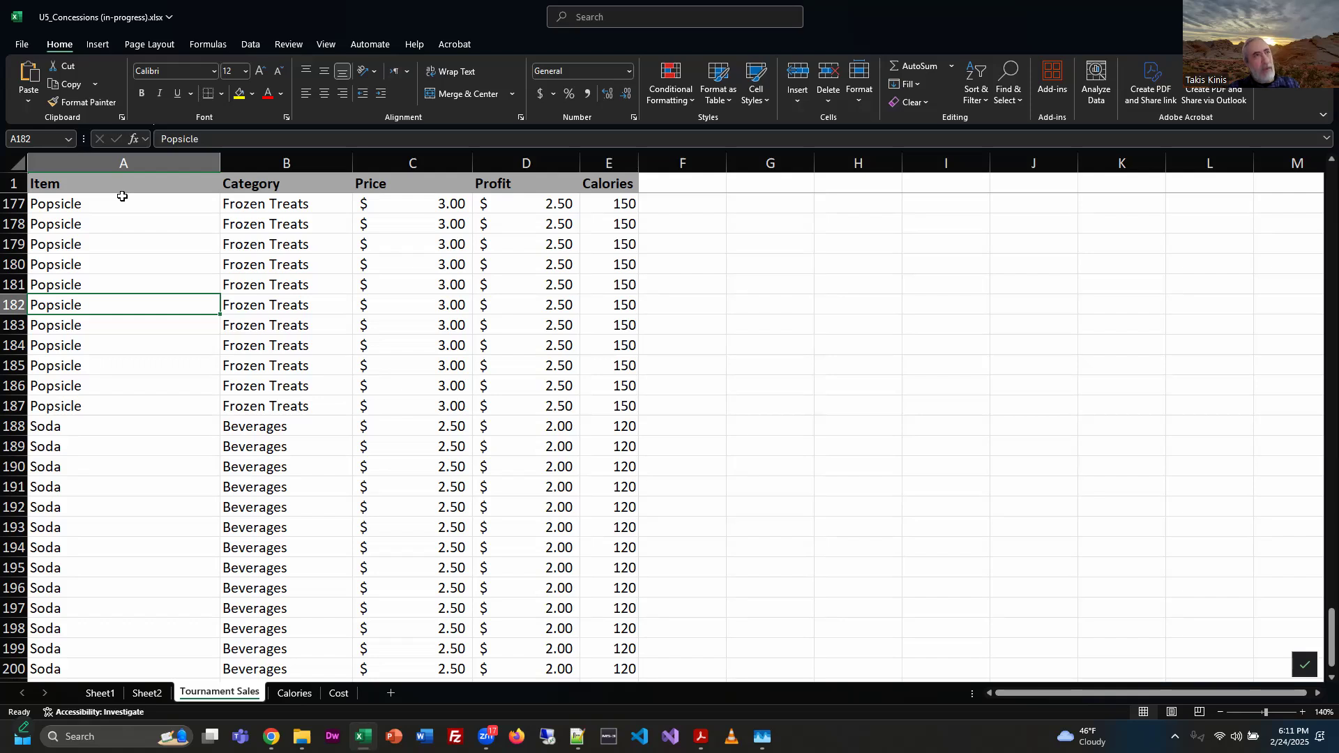
click(147, 695)
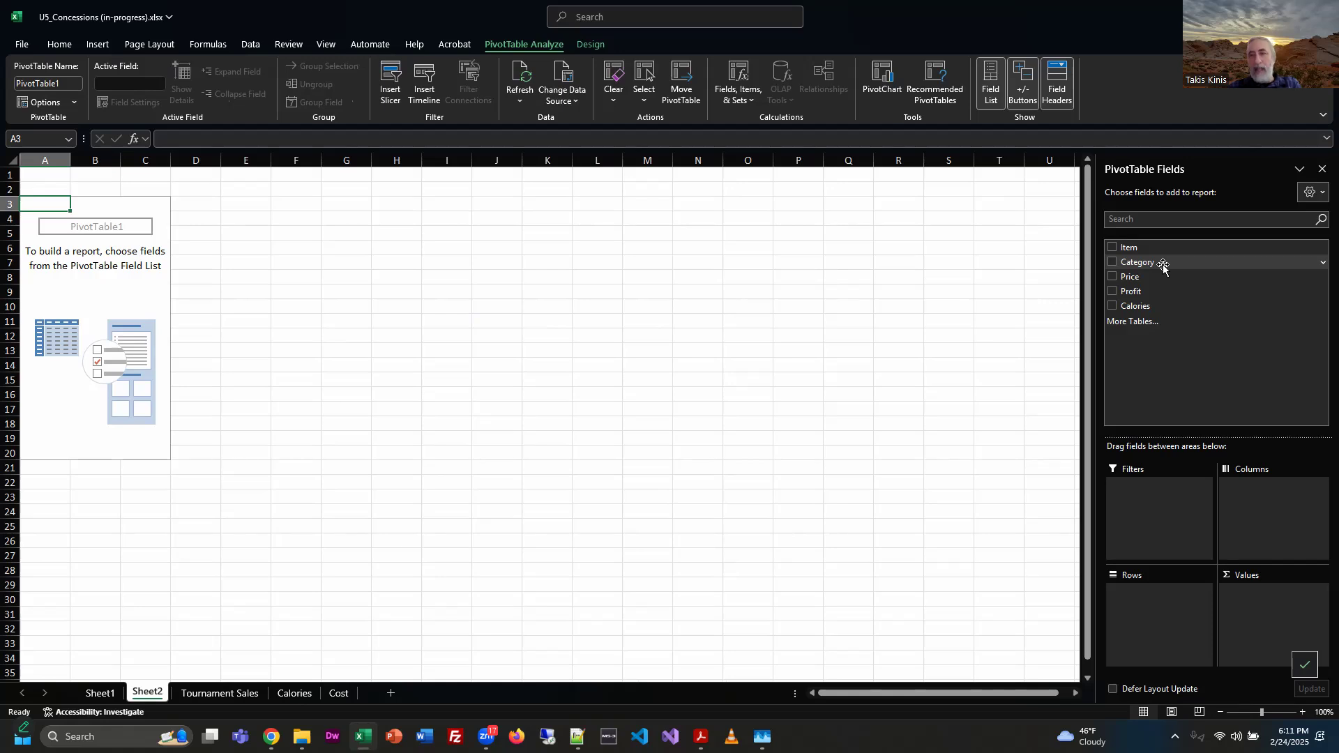
drag(1163, 265, 1148, 636)
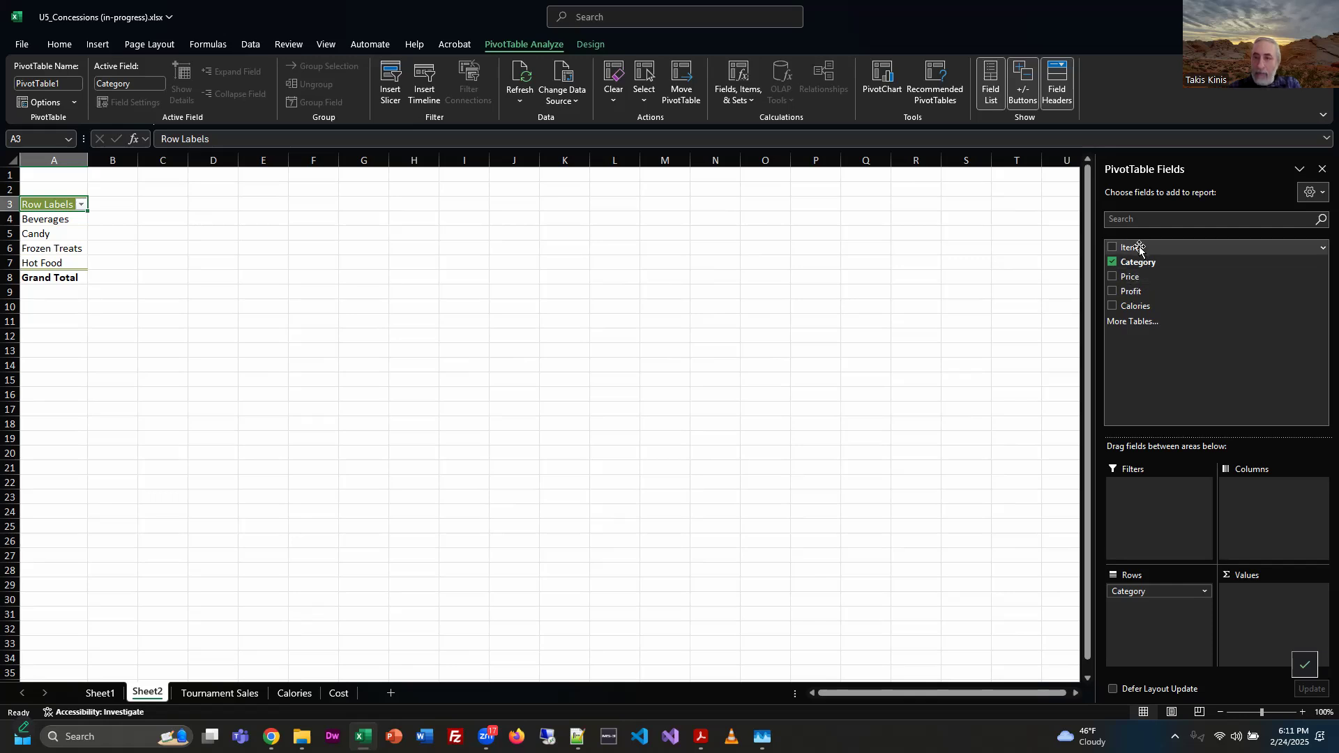
drag(1140, 247, 1179, 630)
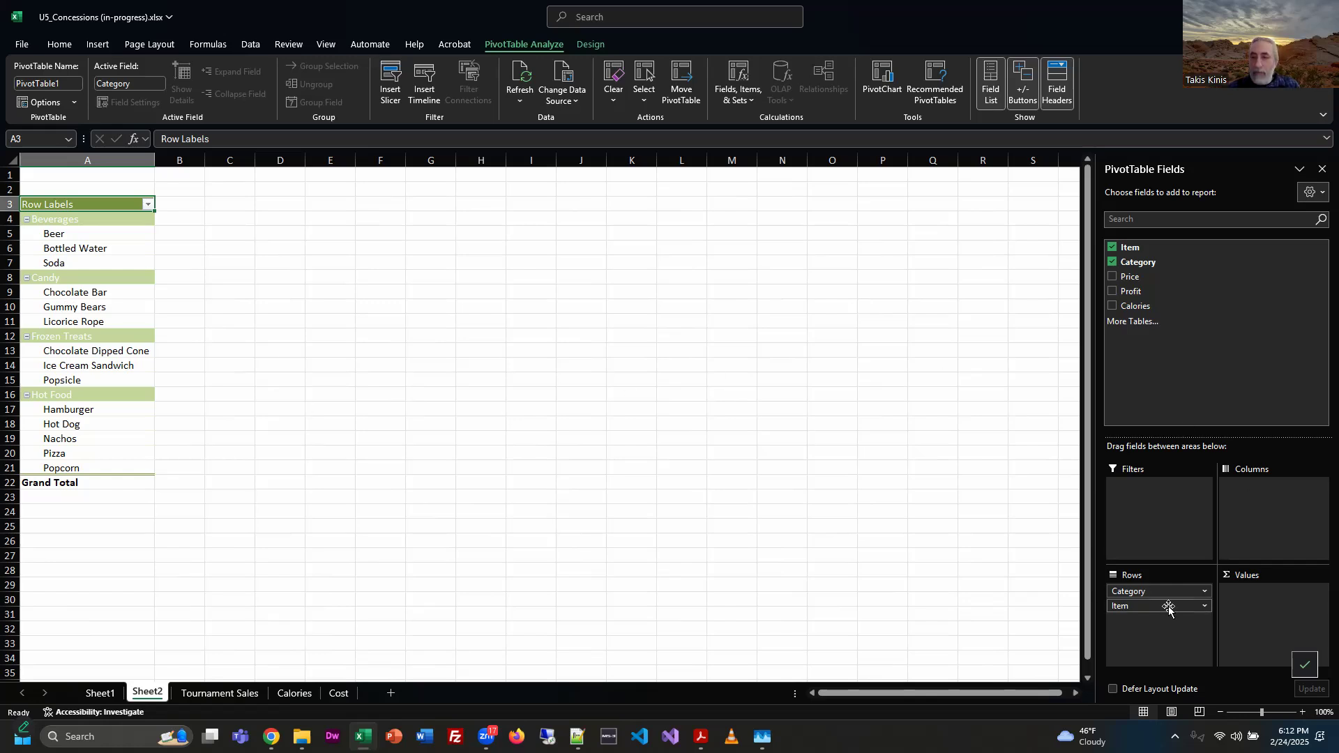
- Try ordering the pivot table's row fields with Item above Category, and restore Category as the outer field
drag(1169, 607, 1166, 586)
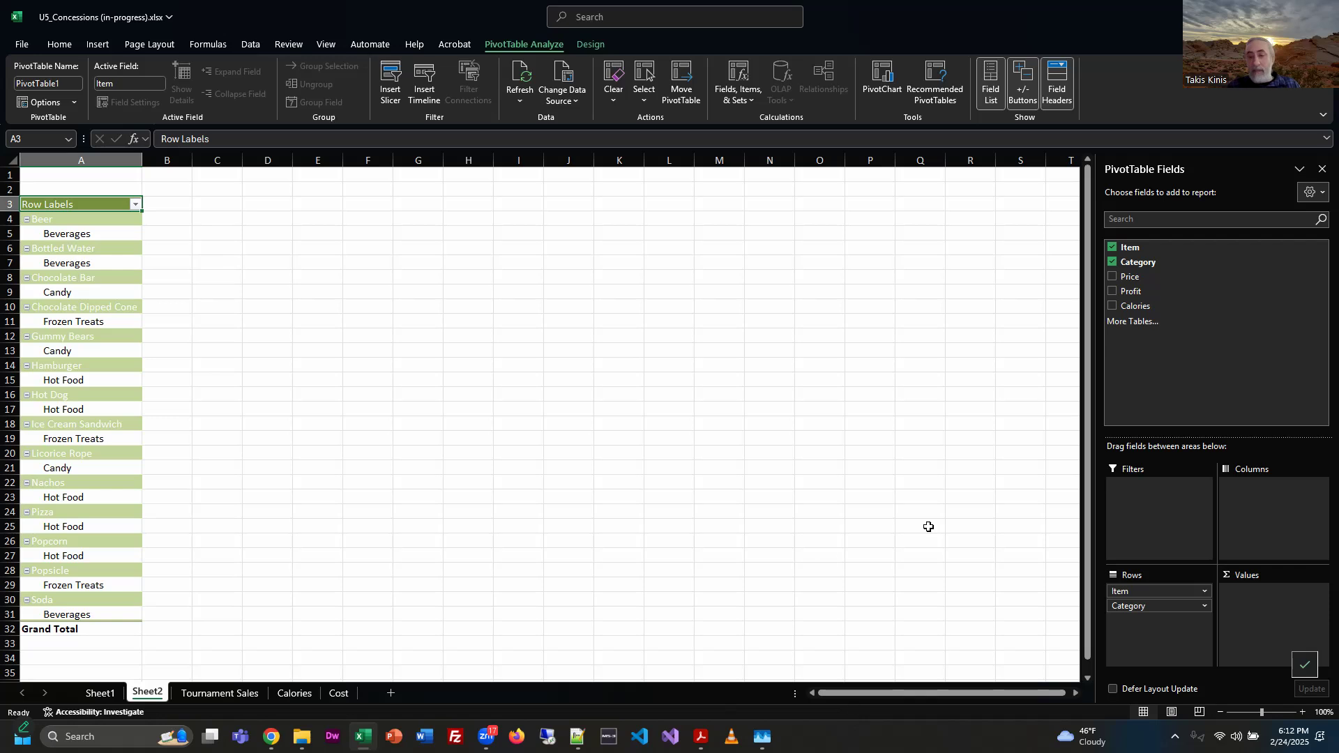
drag(1151, 608, 1145, 590)
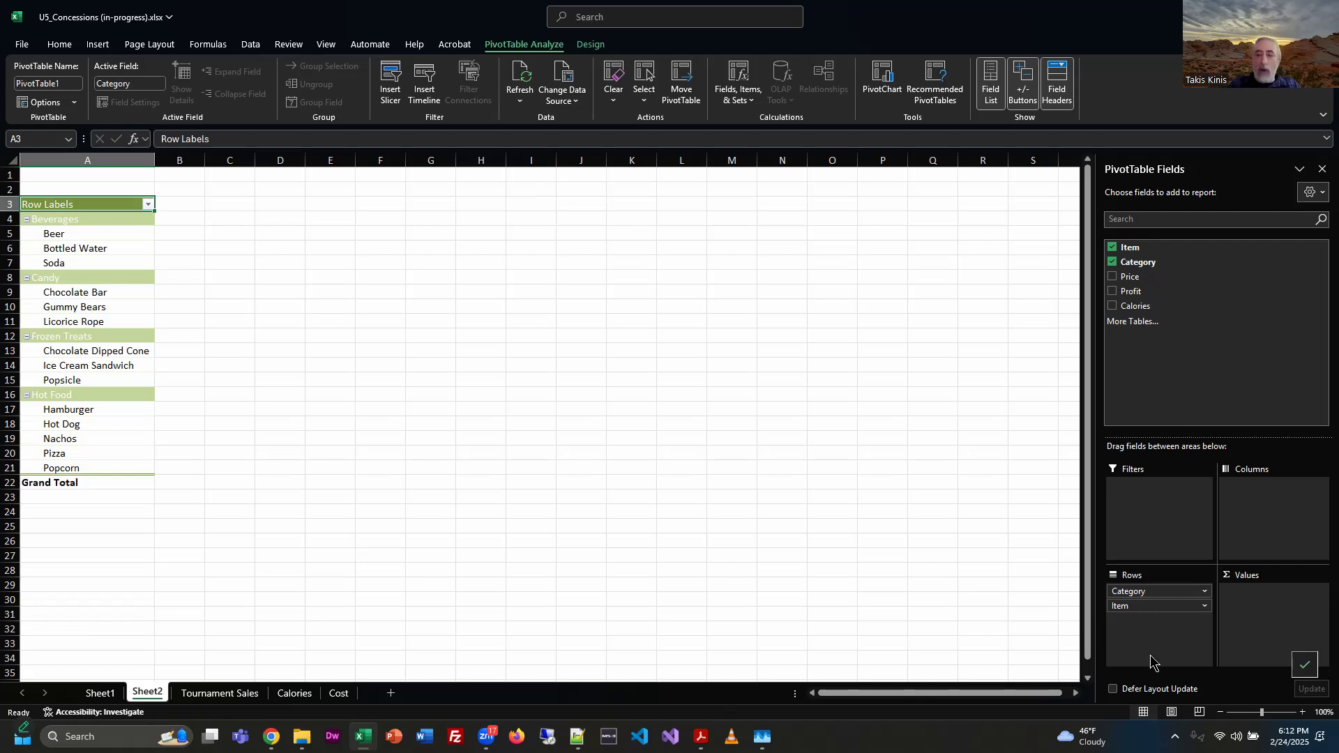
- Zoom the pivot sheet to 120% and check how the field list responds to selecting cells outside and inside the pivot table
click(1303, 712)
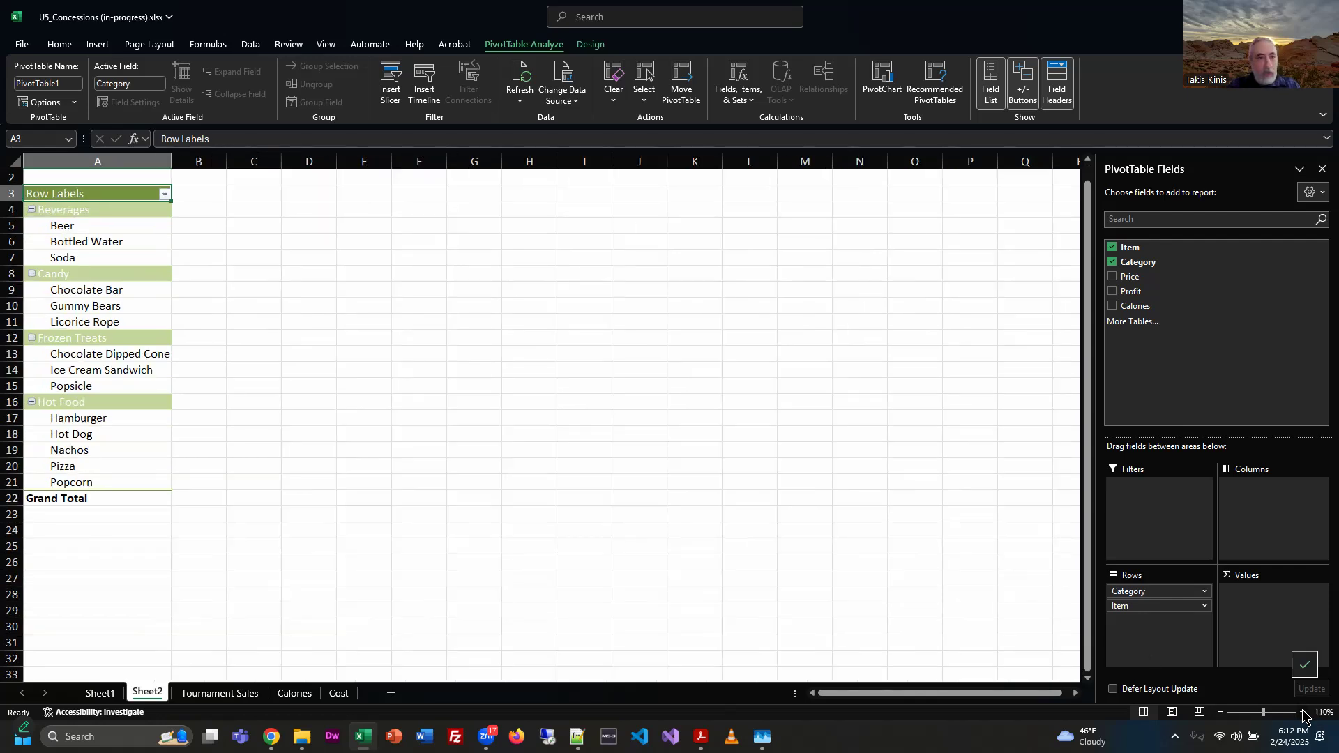
click(1303, 712)
drag(1088, 426, 1089, 397)
click(263, 450)
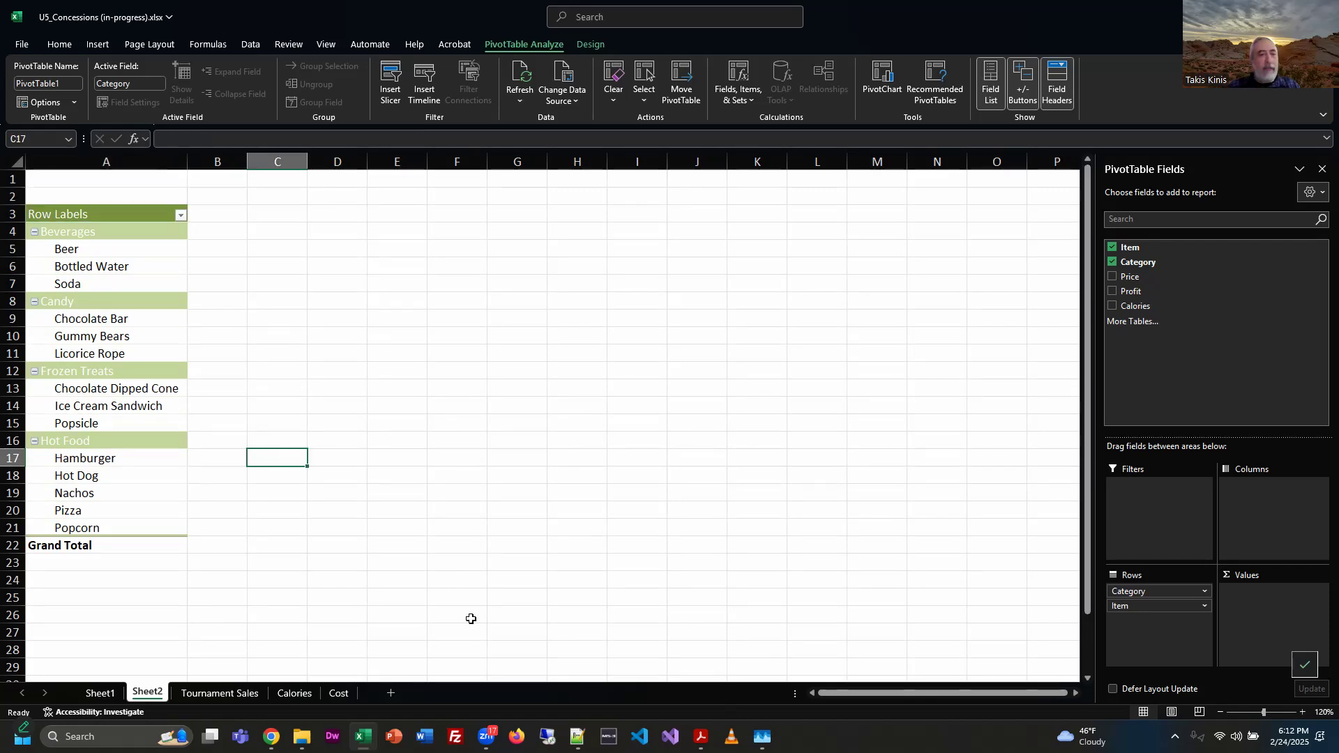
click(109, 356)
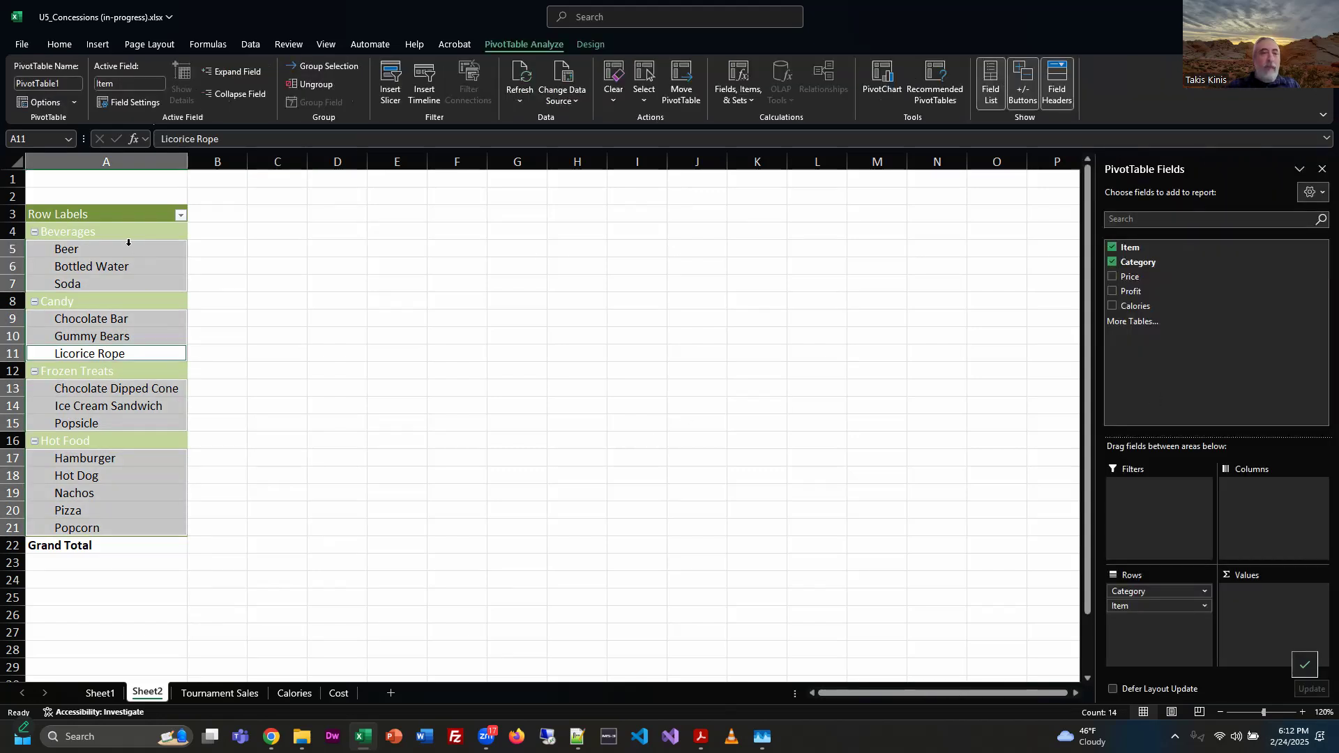
click(311, 354)
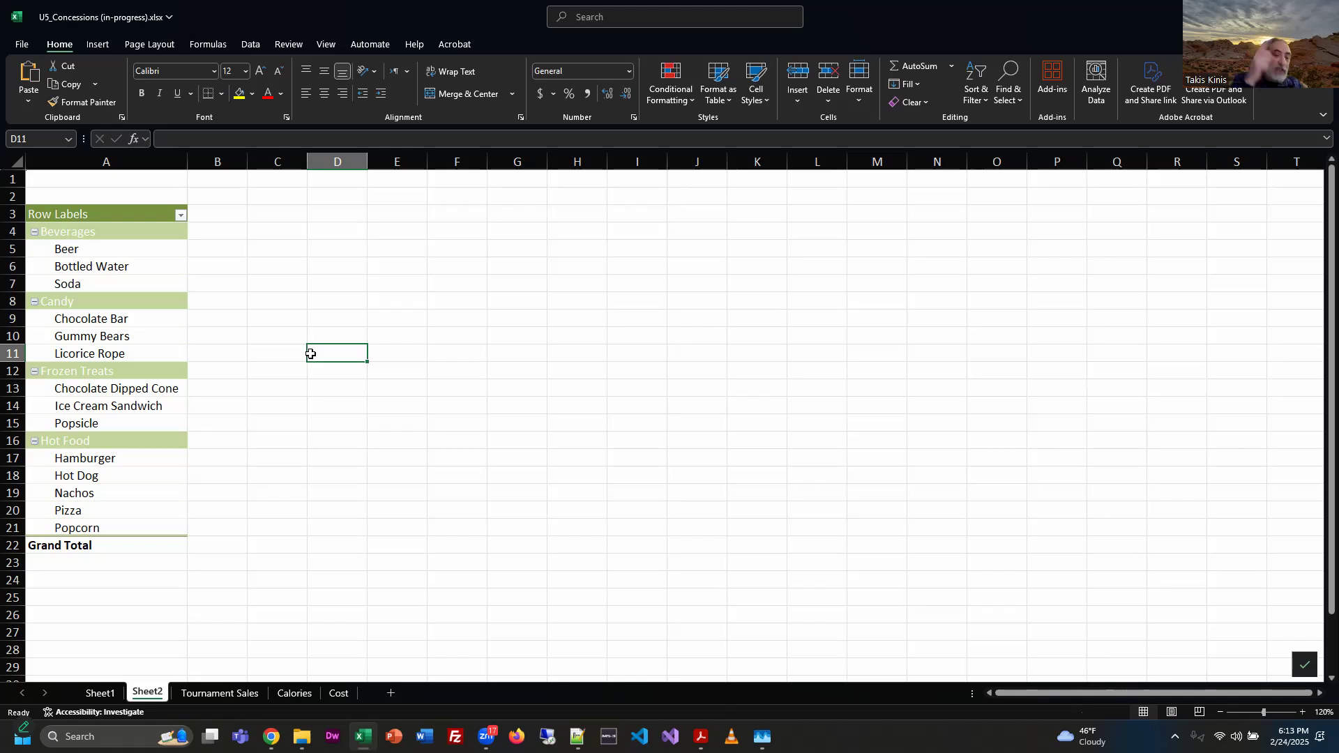
click(142, 347)
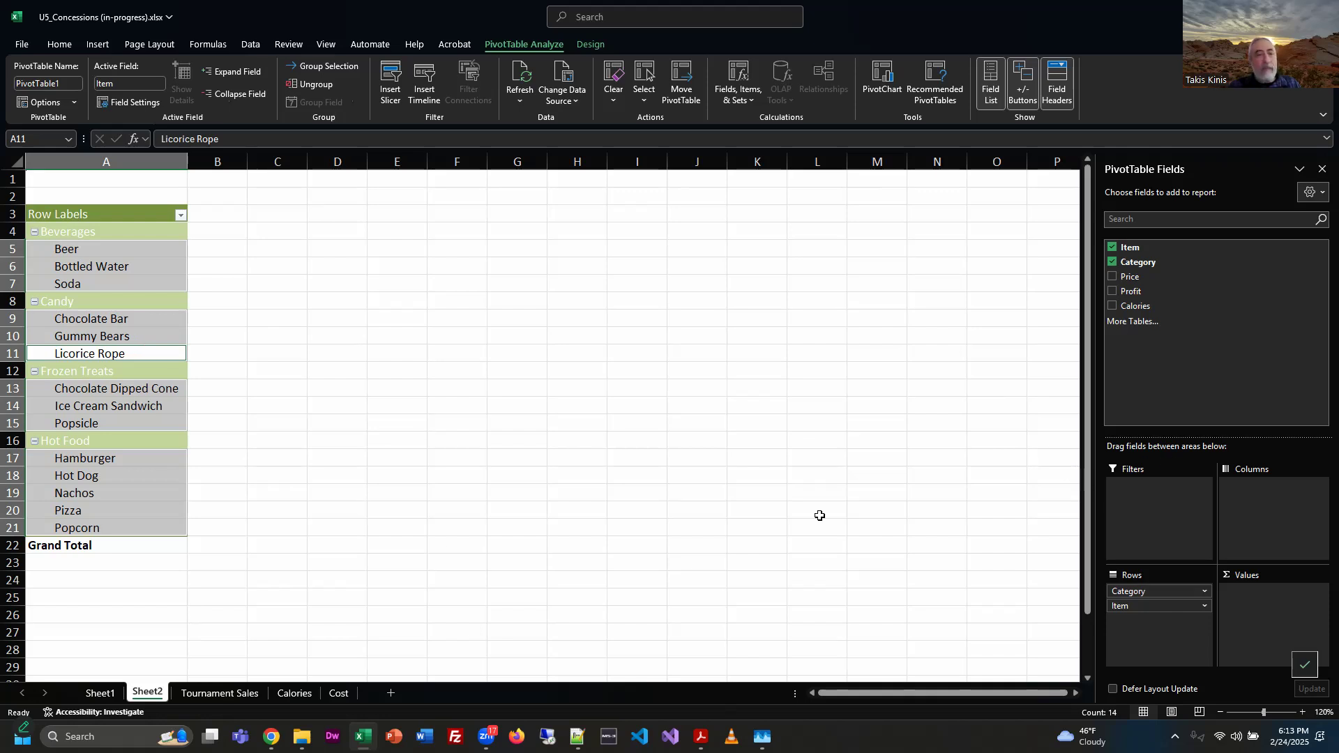
key(shift+Return)
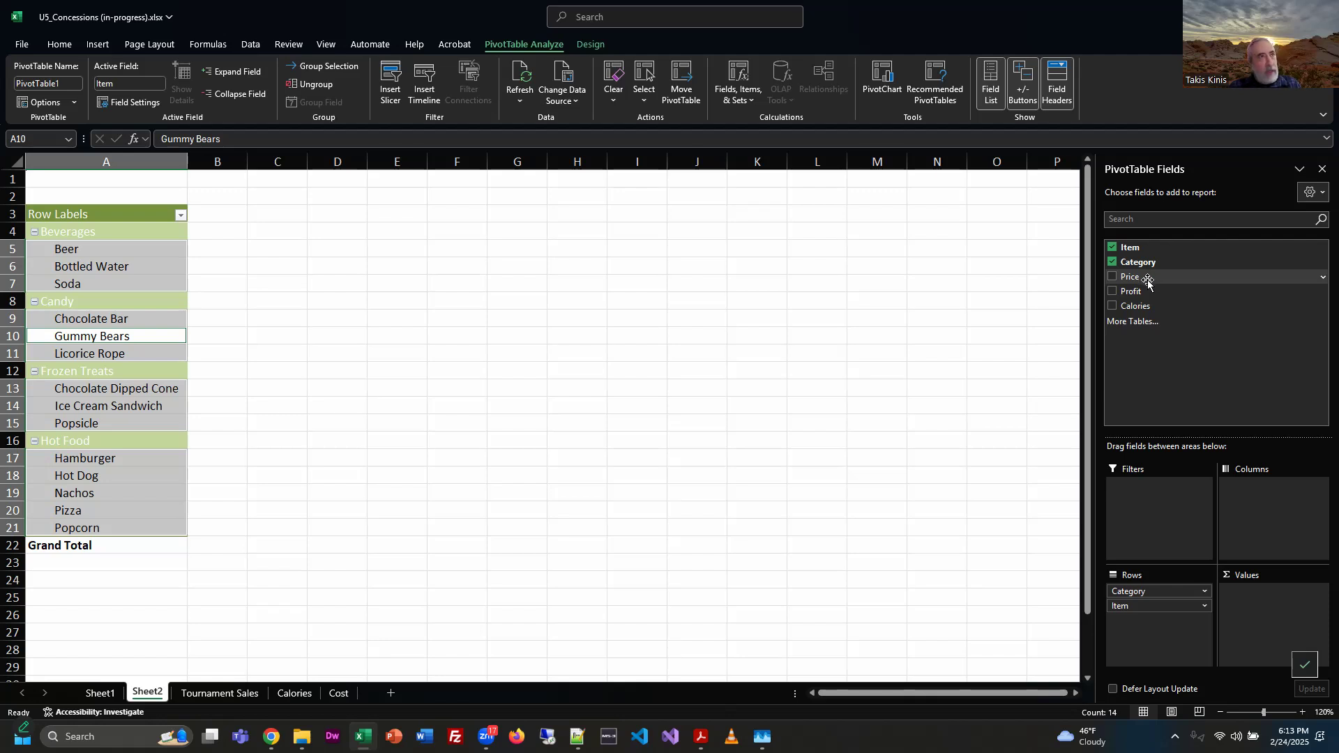
- Try Price as a row field and as a column field, and place it in the pivot table's values as a sum
drag(1147, 282, 1149, 640)
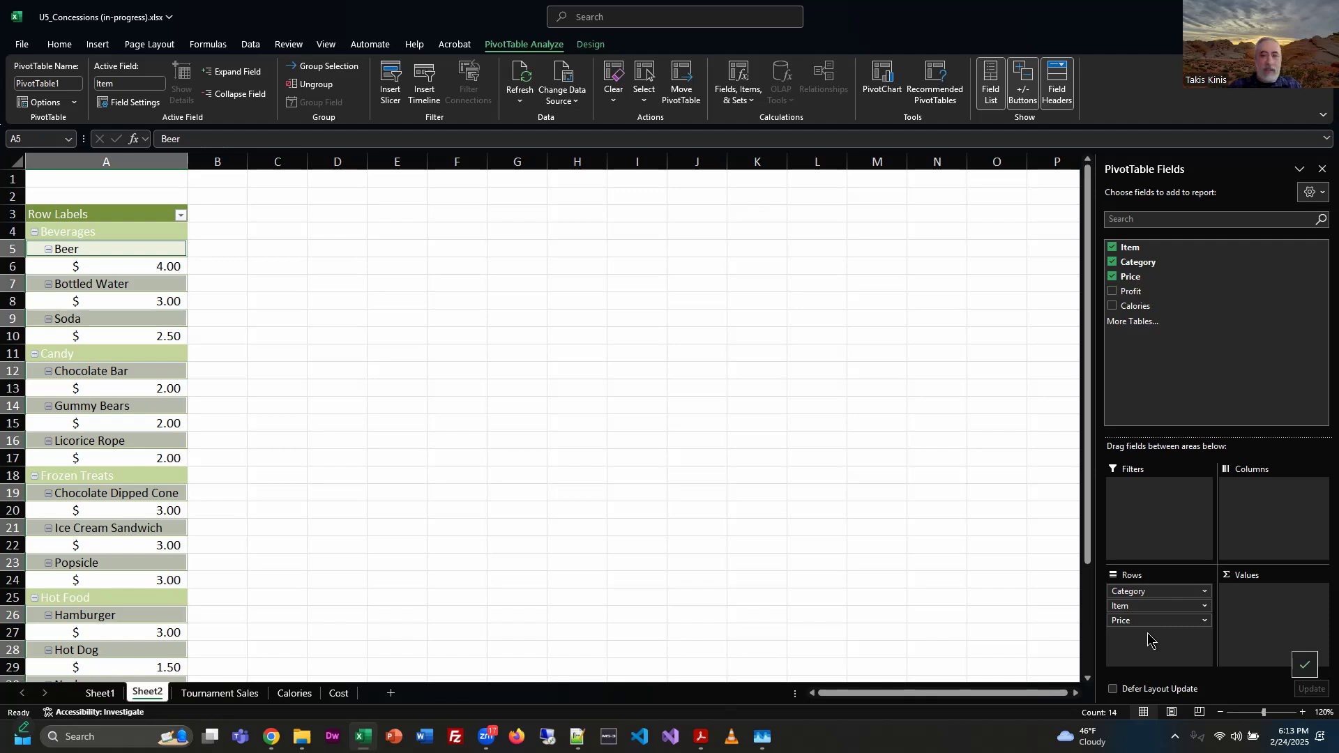
drag(1165, 622, 1275, 506)
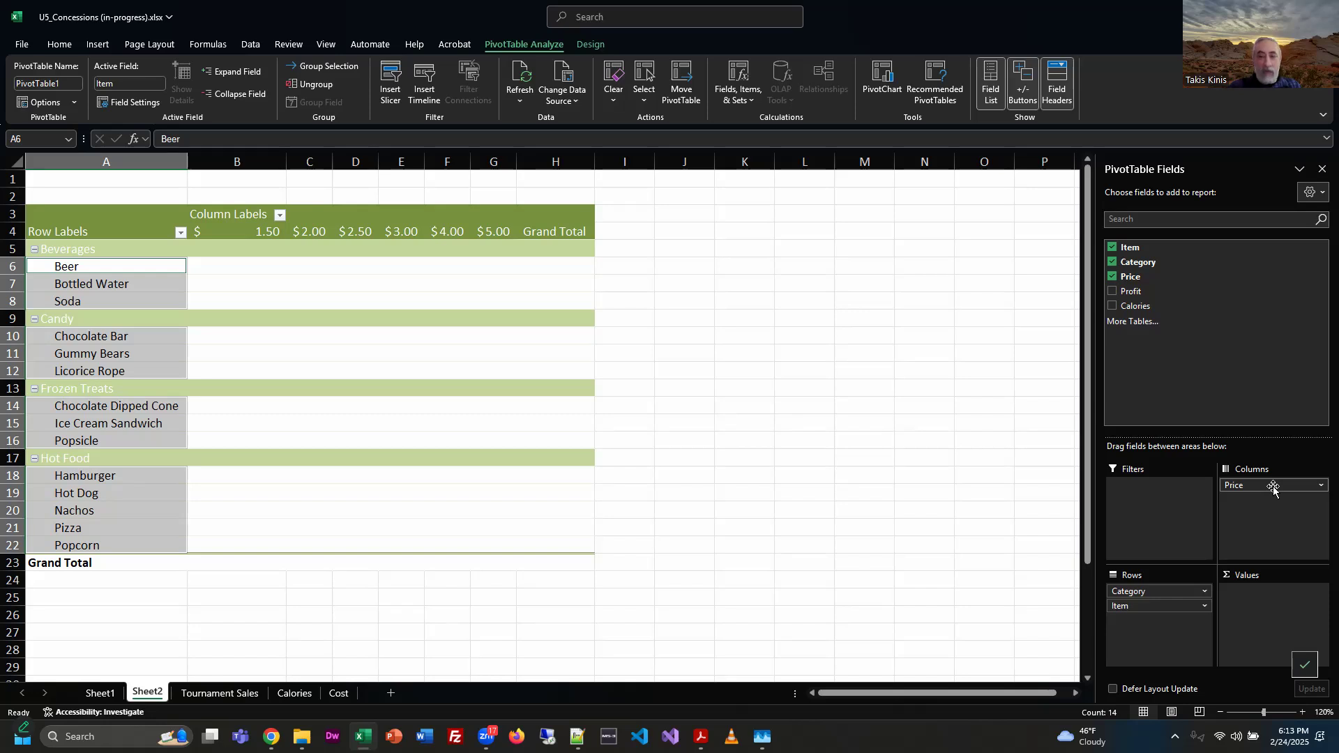
drag(1274, 488, 1274, 617)
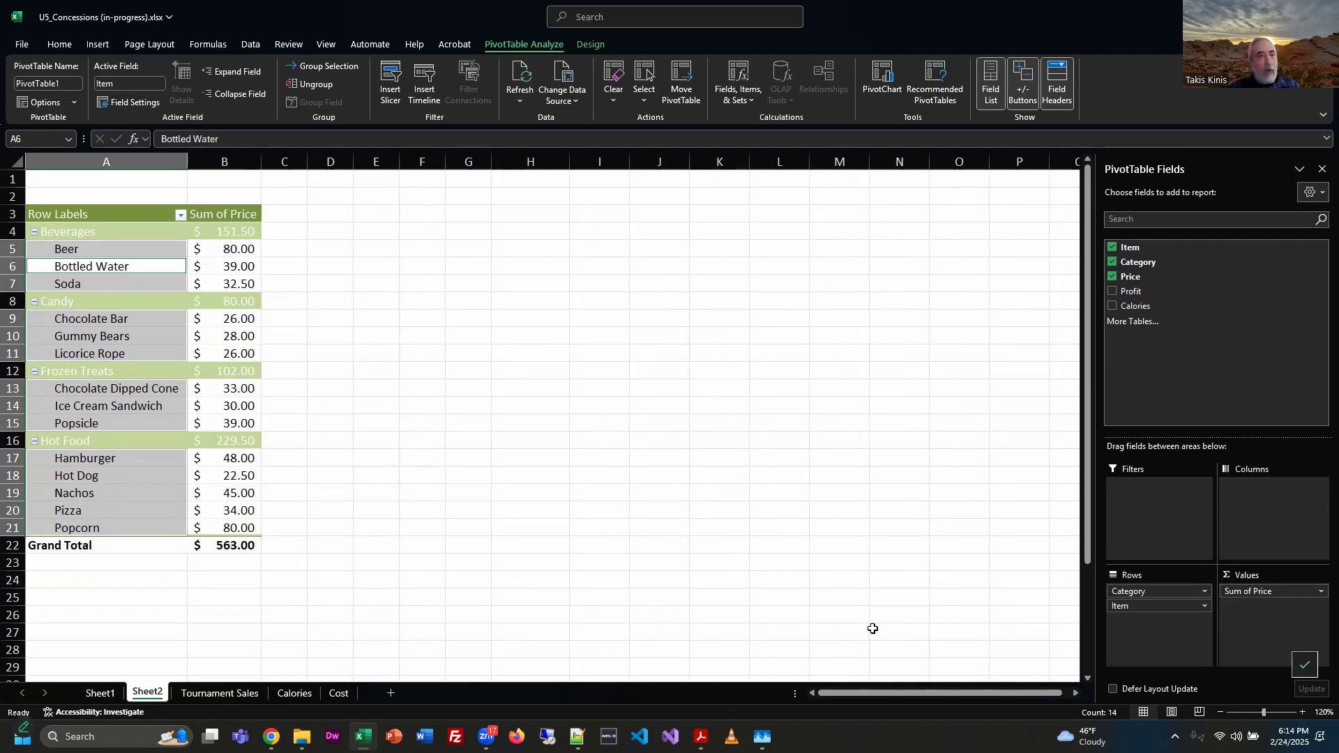
click(91, 233)
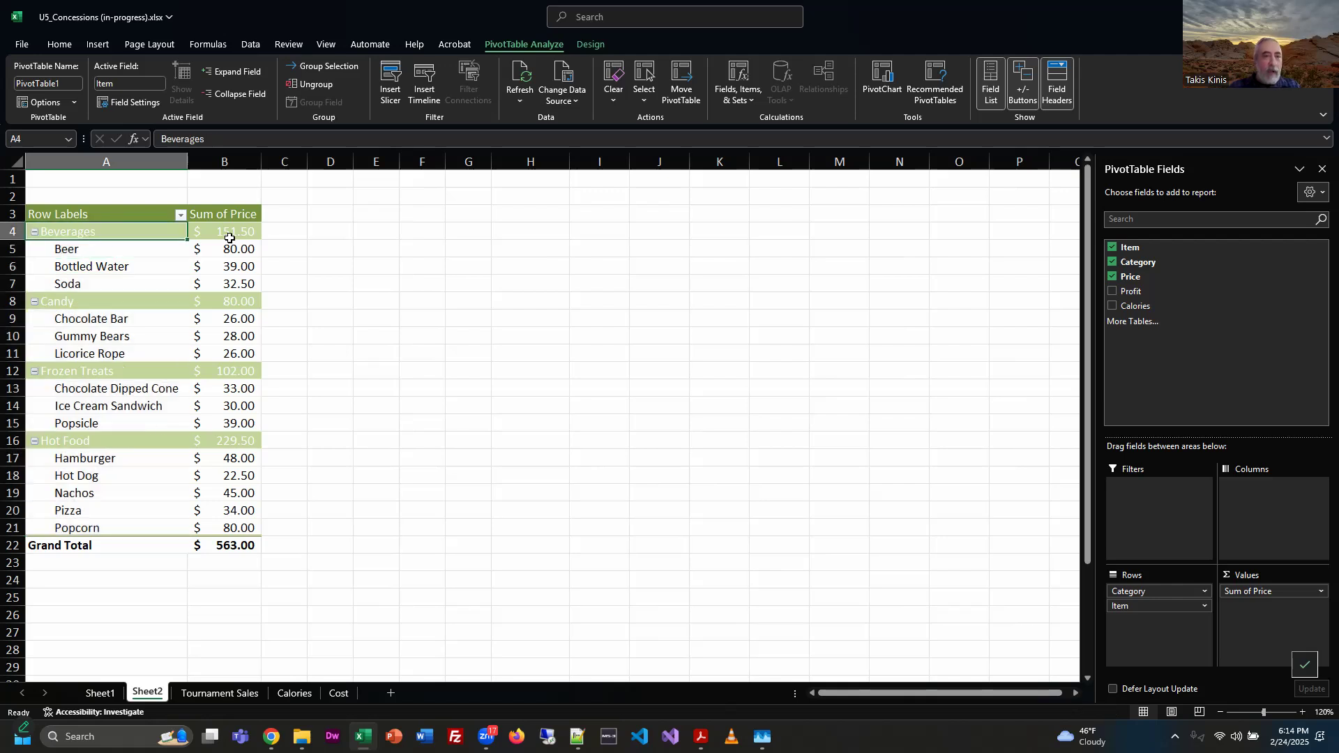
drag(105, 249, 221, 265)
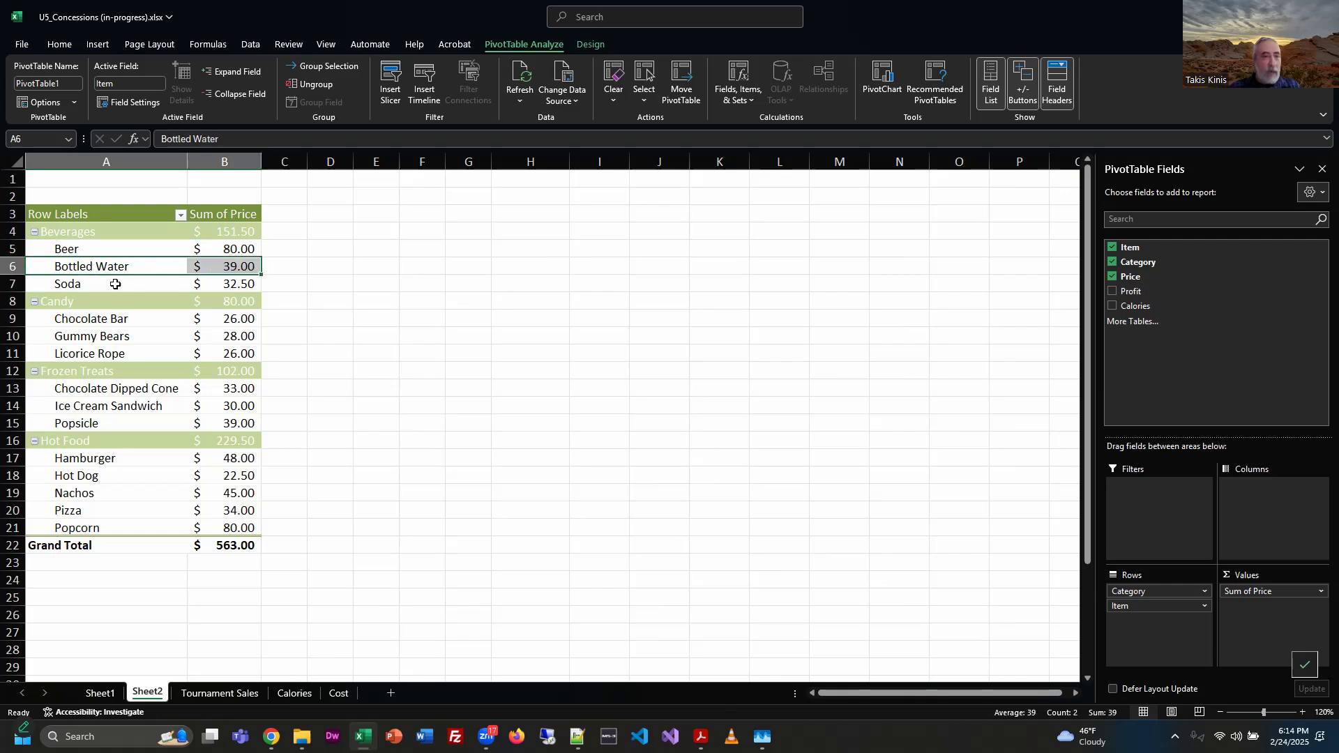
drag(105, 283, 223, 286)
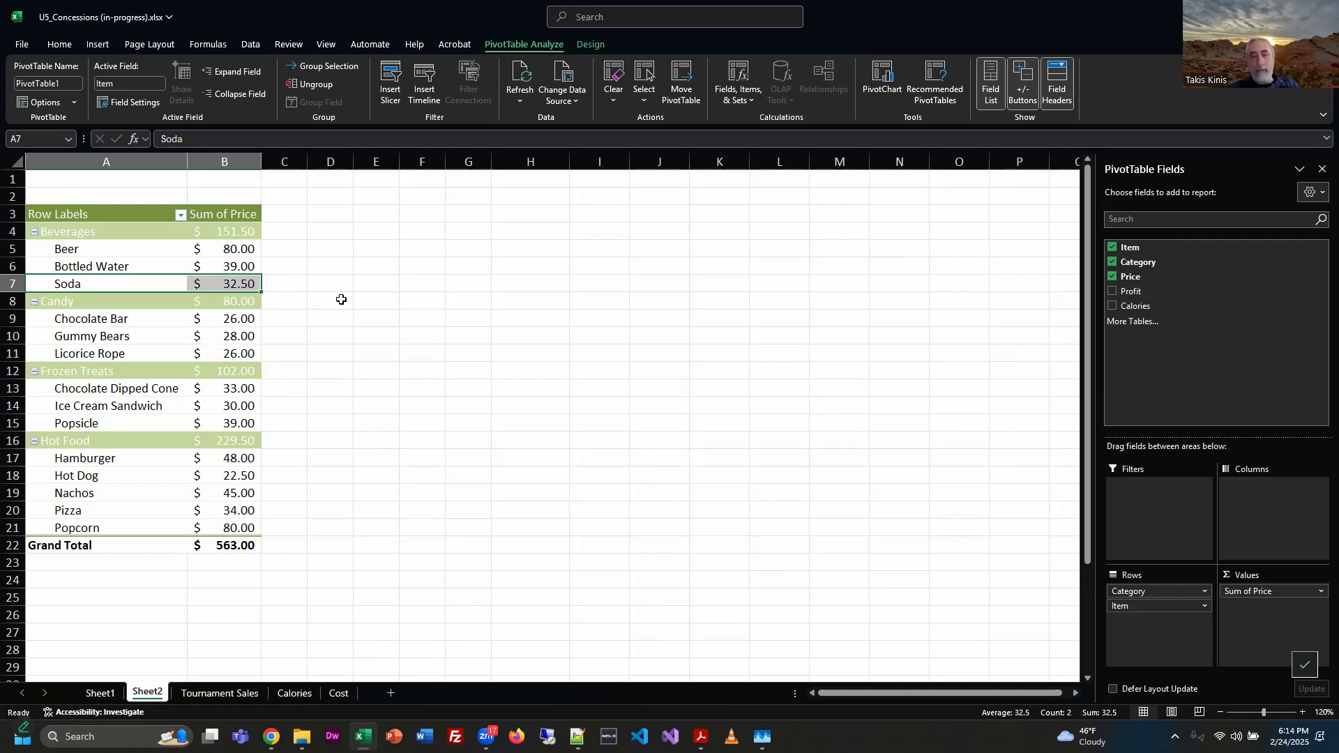
- Open the value field settings for the summed Price and review the available summary calculations, keeping Sum as the choice
click(1315, 593)
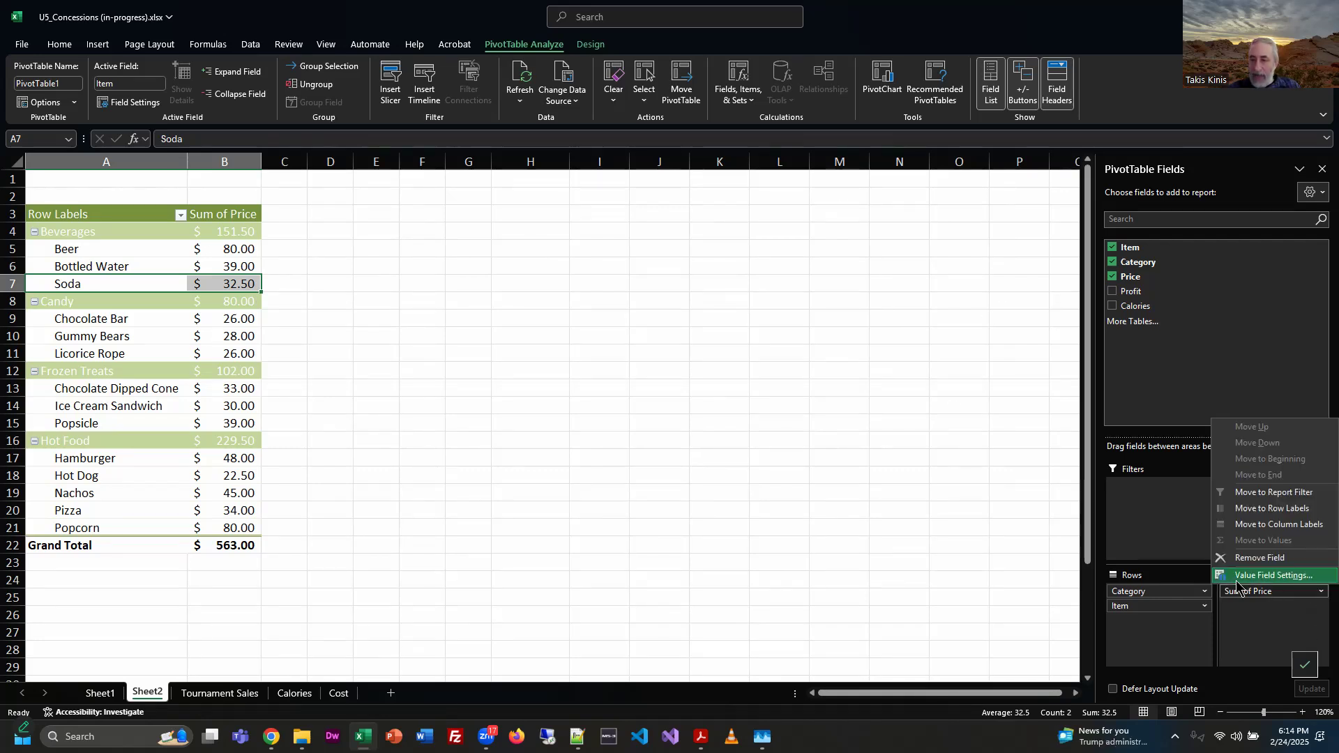
click(1288, 576)
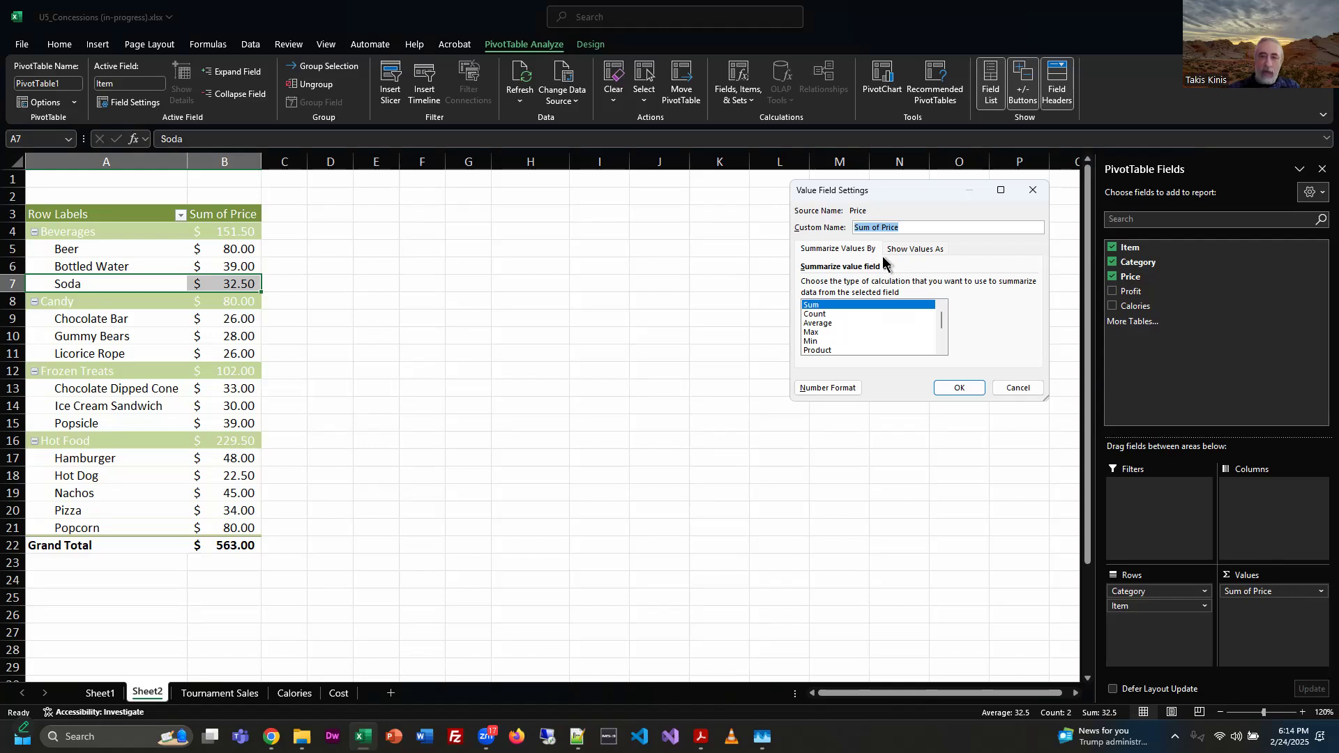
click(815, 315)
click(819, 324)
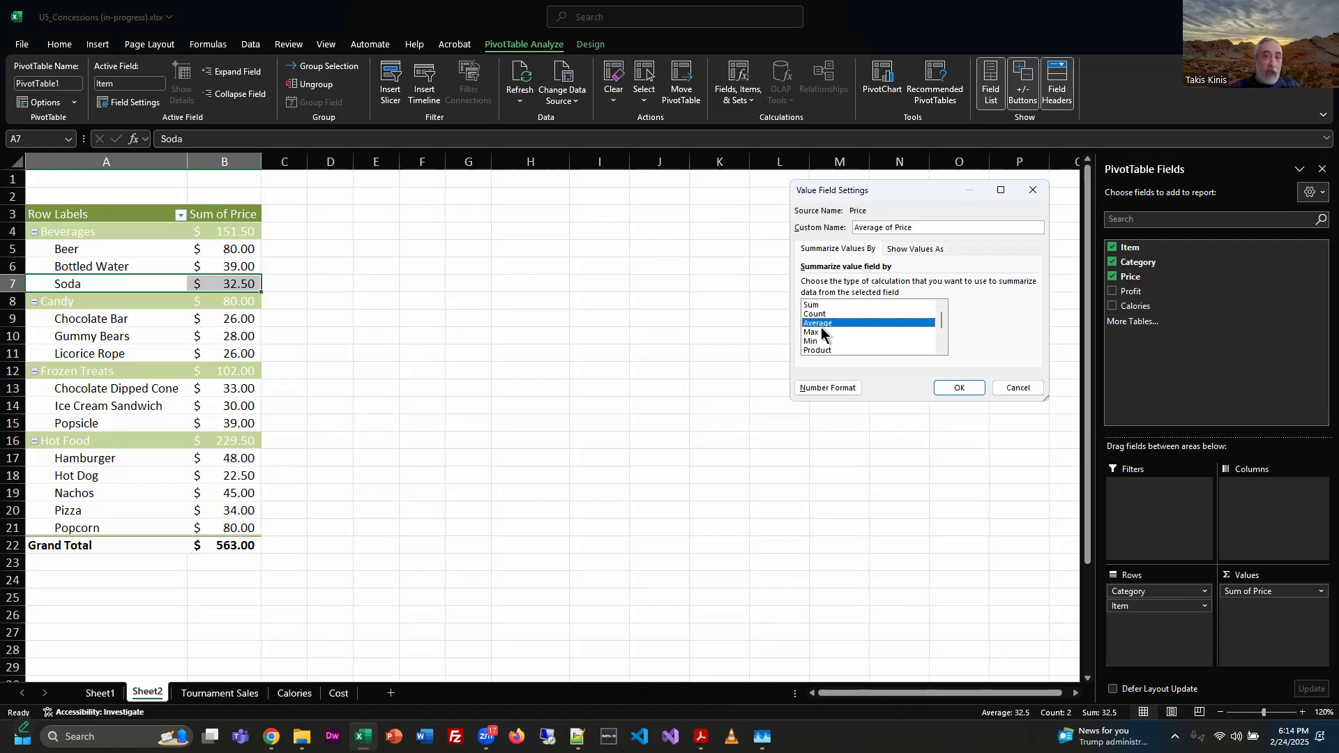
scroll(883, 352, down, 1)
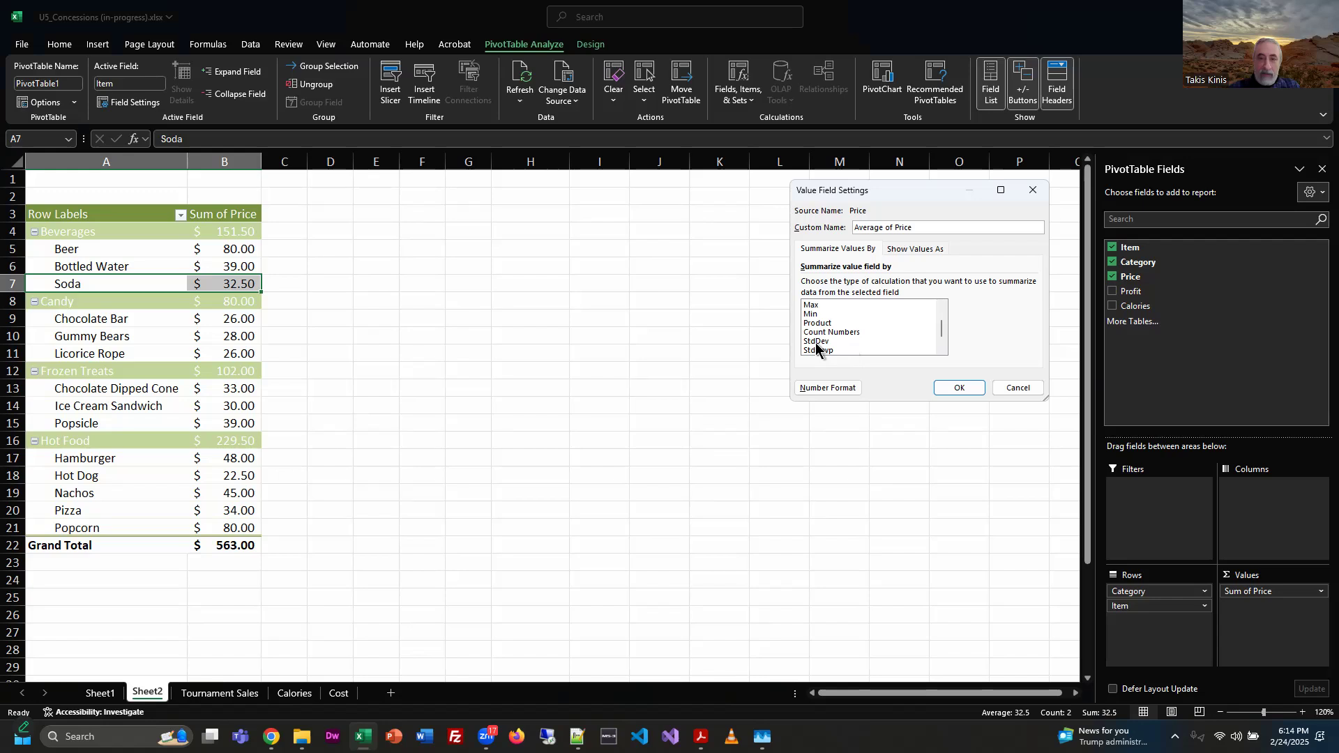
scroll(855, 349, down, 1)
scroll(854, 348, up, 2)
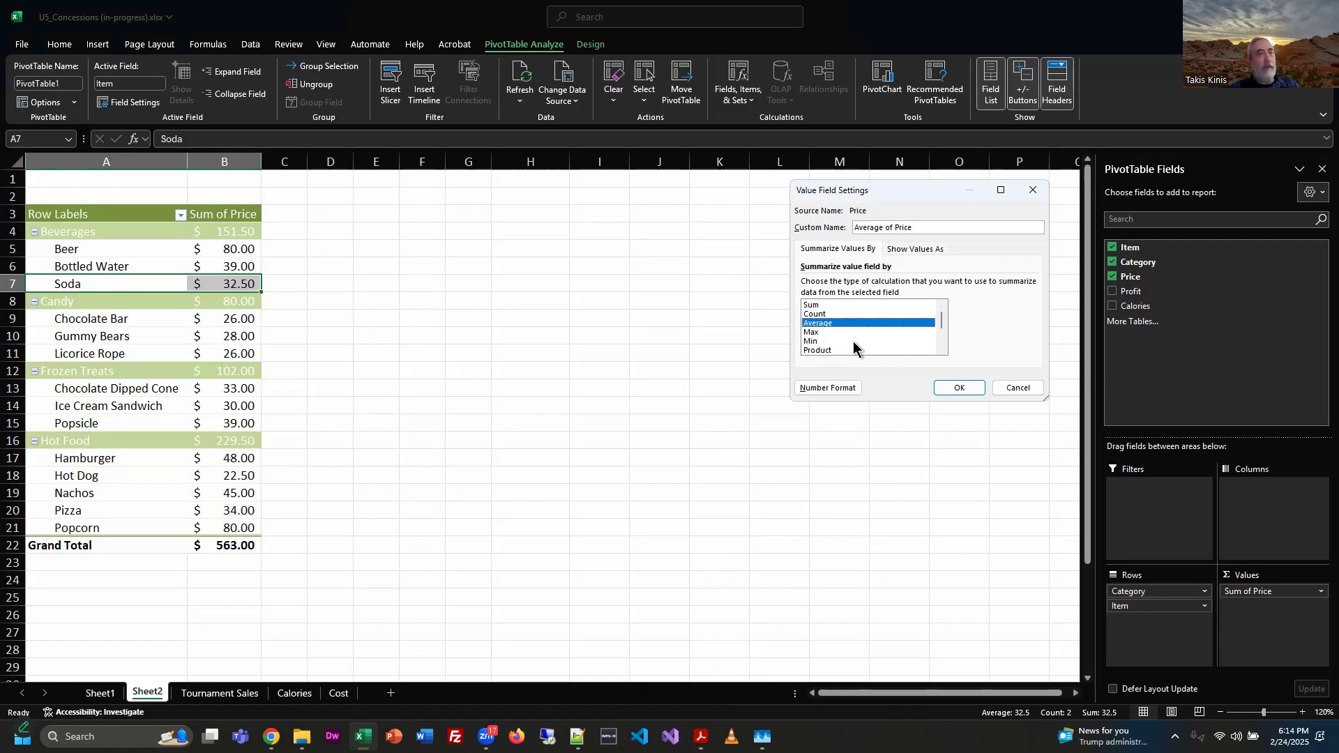
click(837, 307)
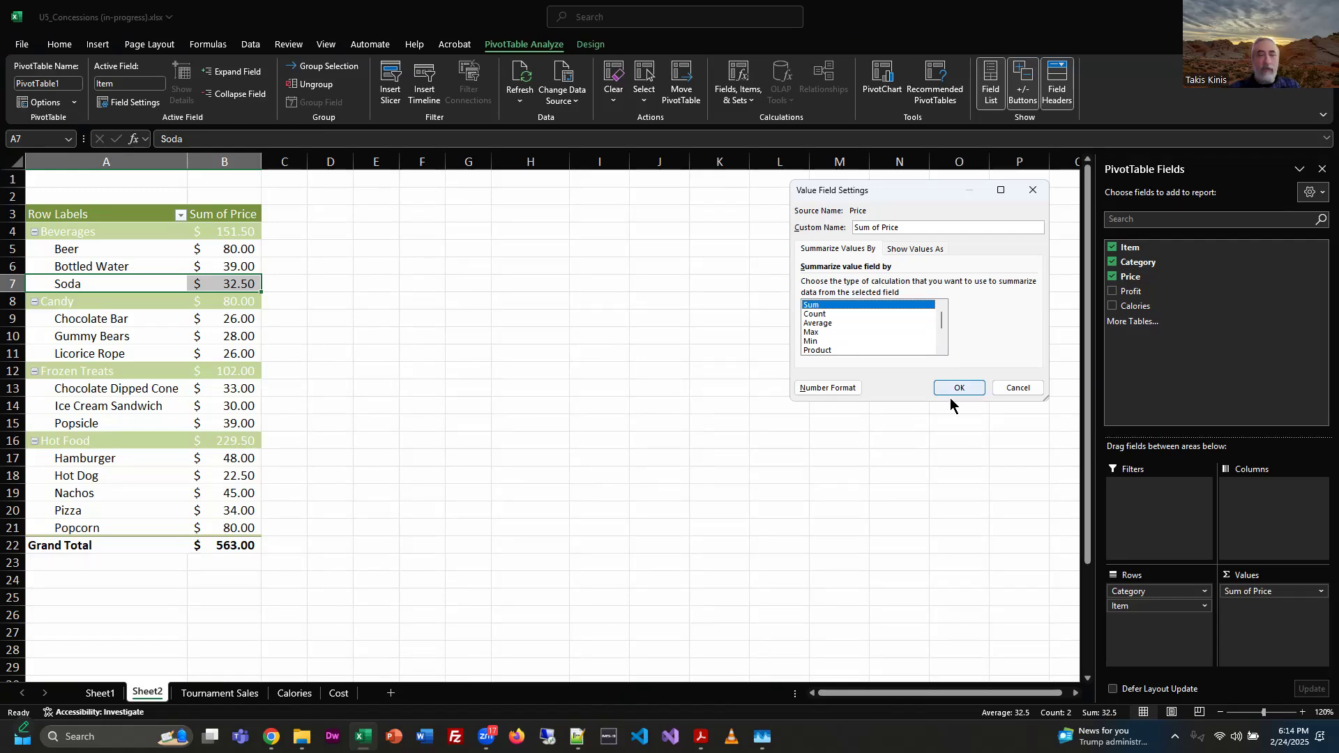
click(913, 228)
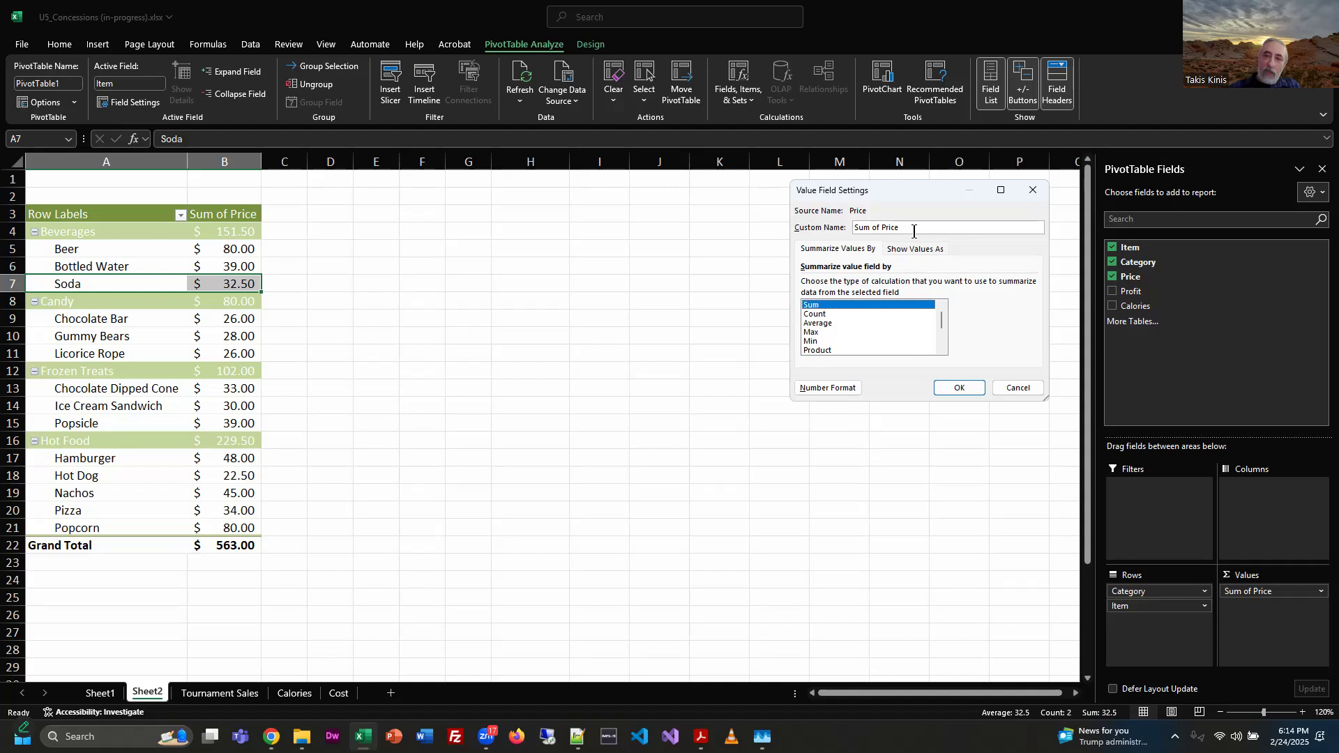
key(ctrl+a)
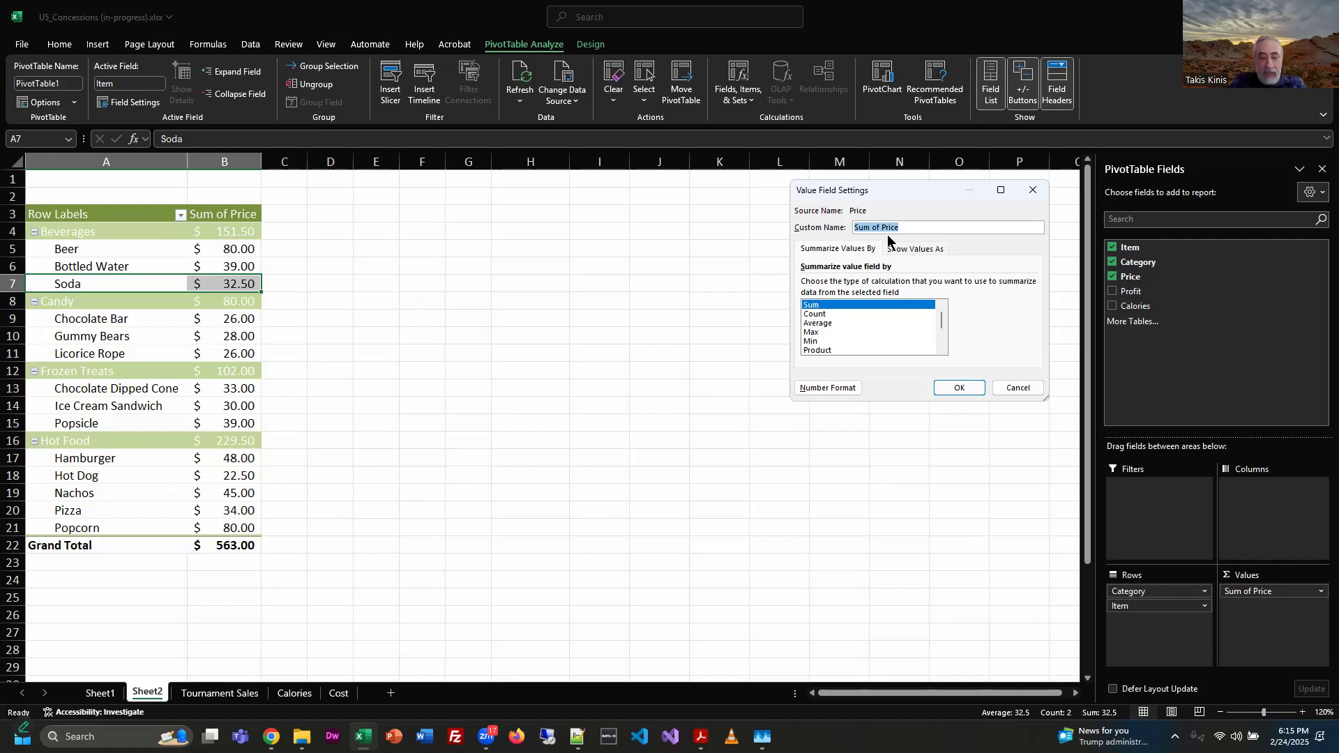
text(Gross )
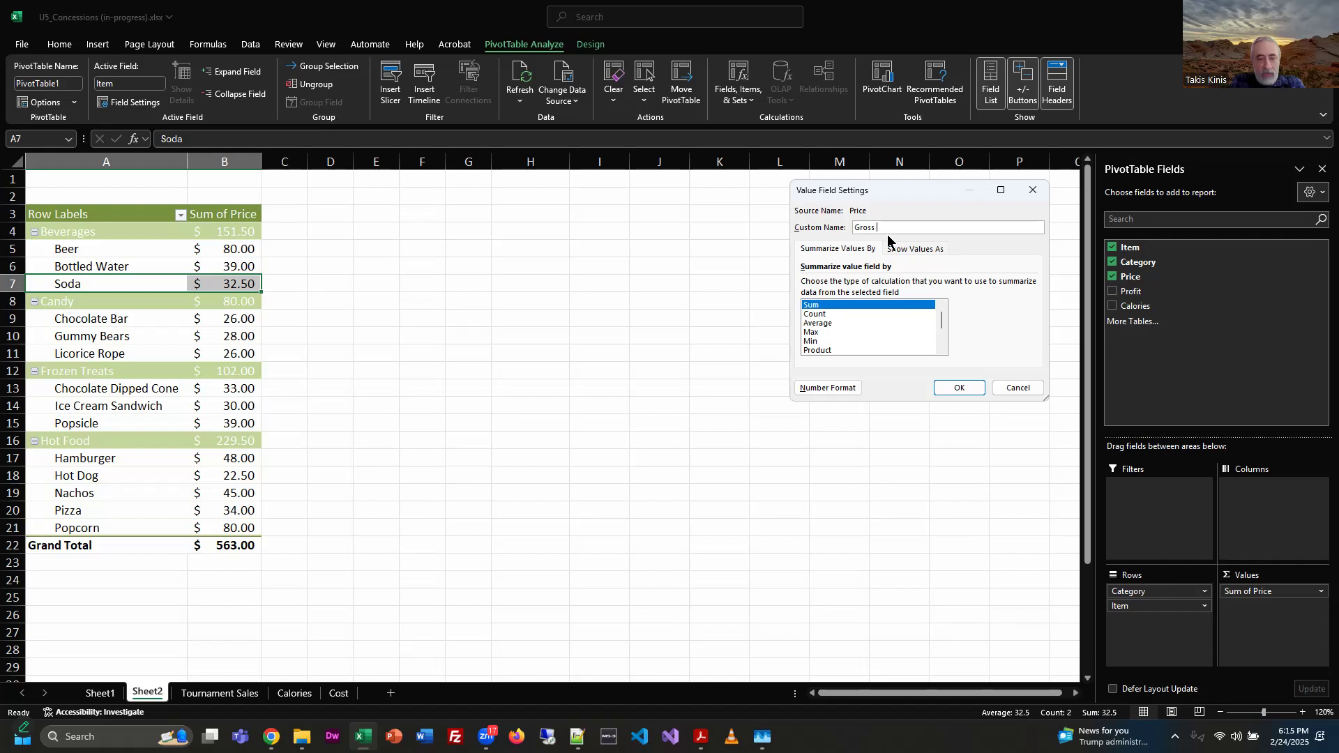
text(REvenue)
key(BackSpace)
key(BackSpace)
key(BackSpace)
key(BackSpace)
key(BackSpace)
key(BackSpace)
key(BackSpace)
key(BackSpace)
key(BackSpace)
key(BackSpace)
key(BackSpace)
key(BackSpace)
key(BackSpace)
- Give the summed Price field the custom name Total Sales and select its column header
text(Total Sal)
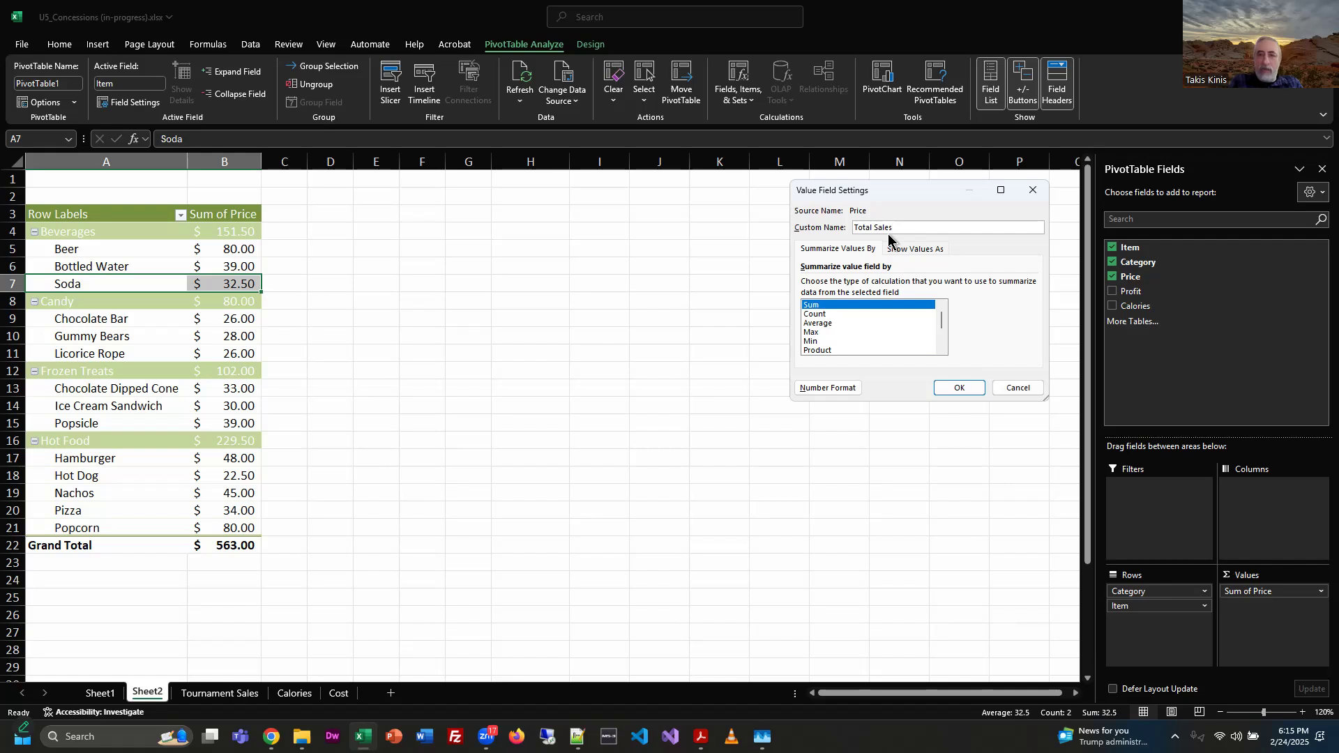
click(961, 388)
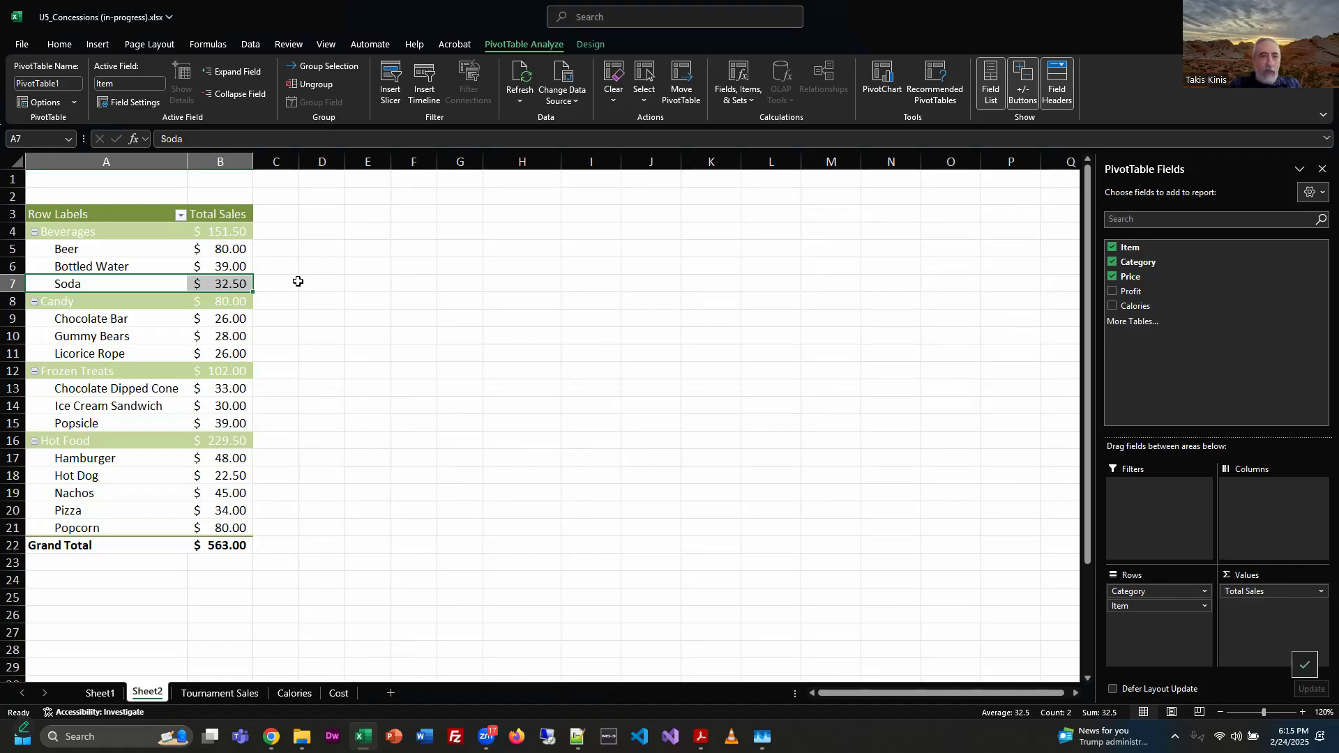
click(221, 215)
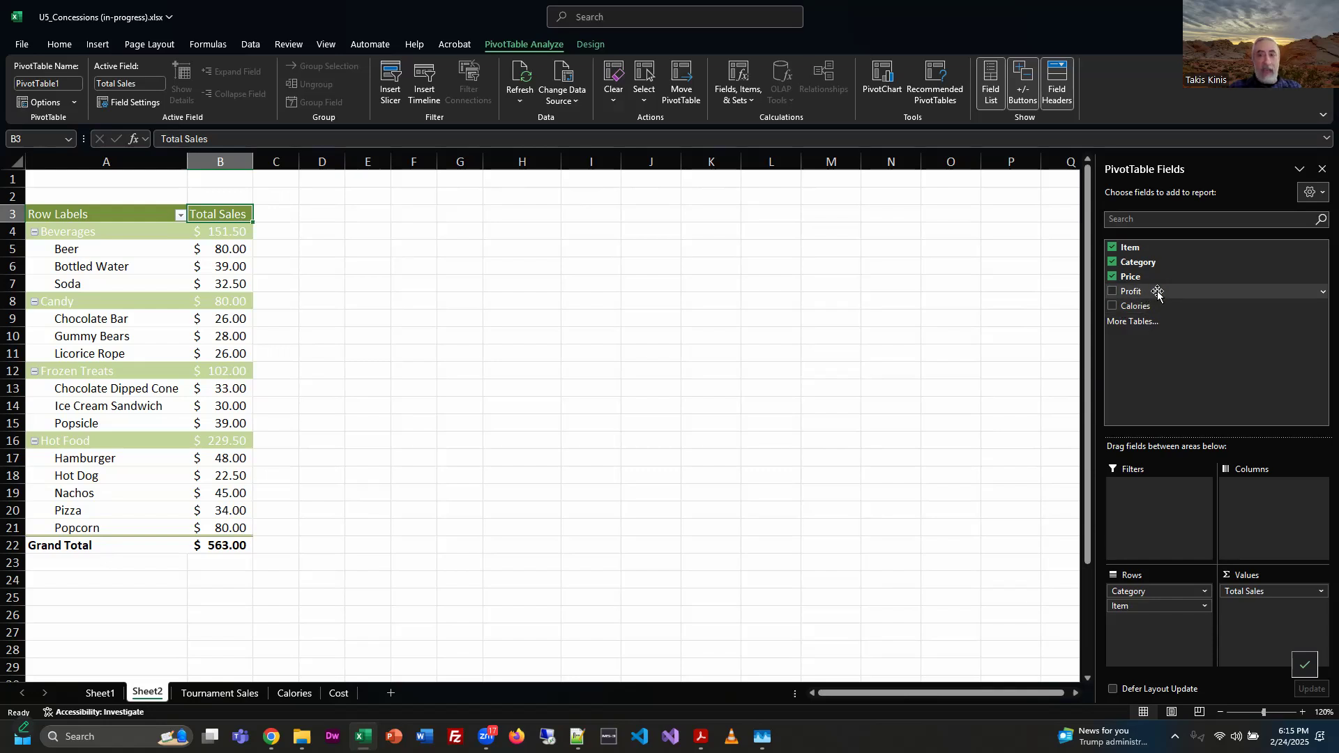
- Try Profit as a column field and as a row field, and place it in the pivot table's values
drag(1158, 291, 1292, 627)
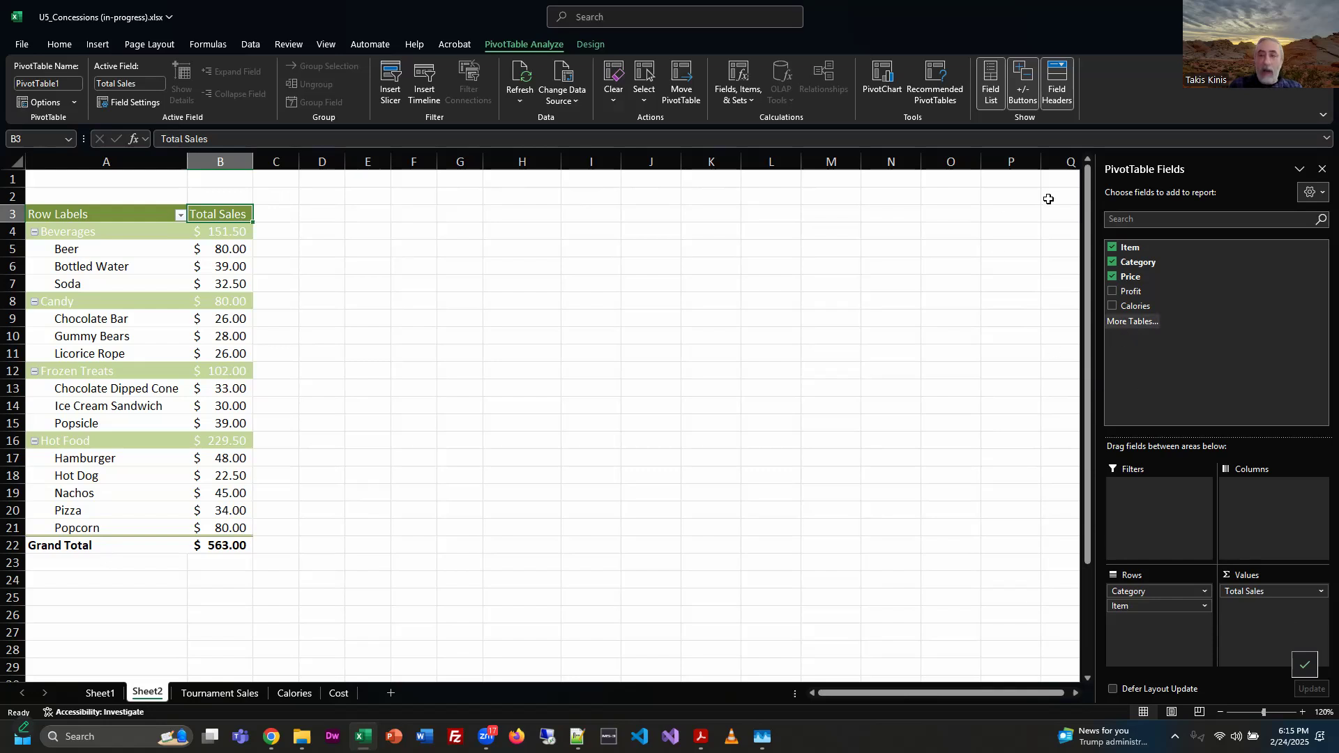
drag(1144, 293, 1261, 533)
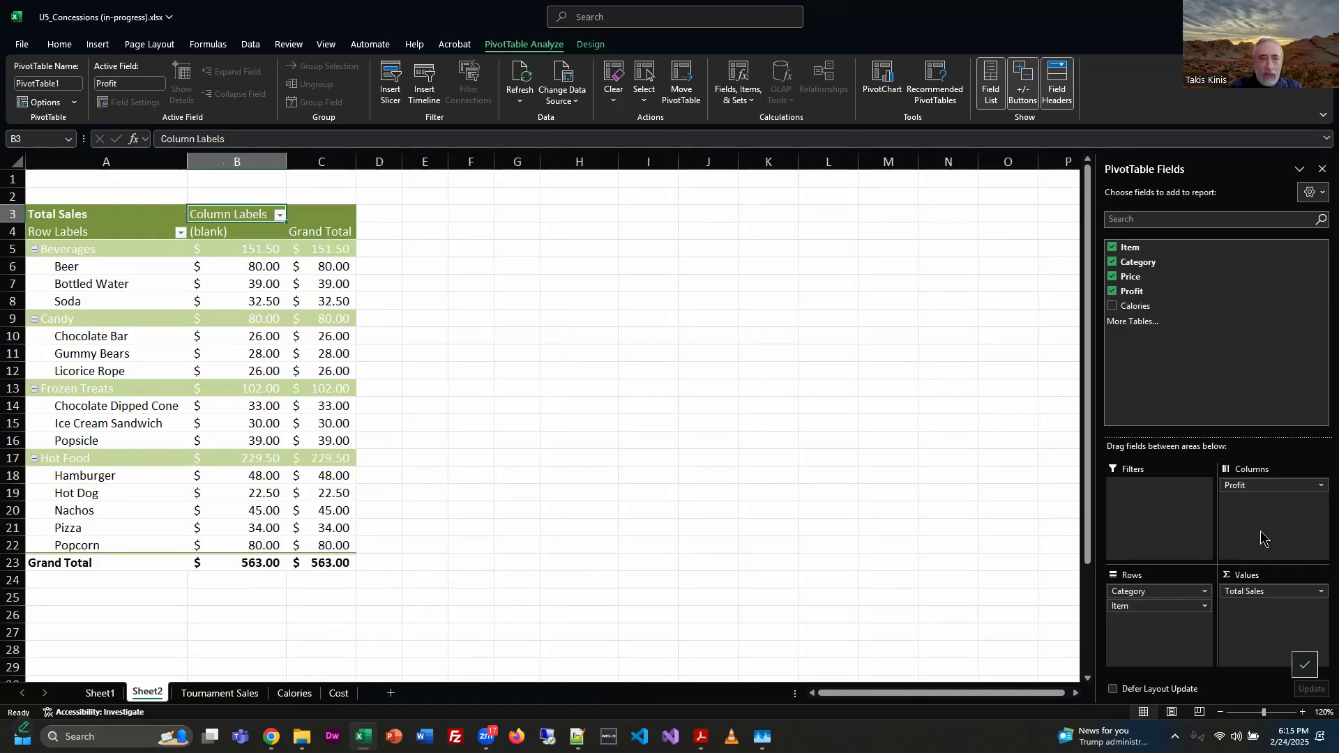
drag(1282, 488, 1169, 646)
drag(1166, 643, 1167, 643)
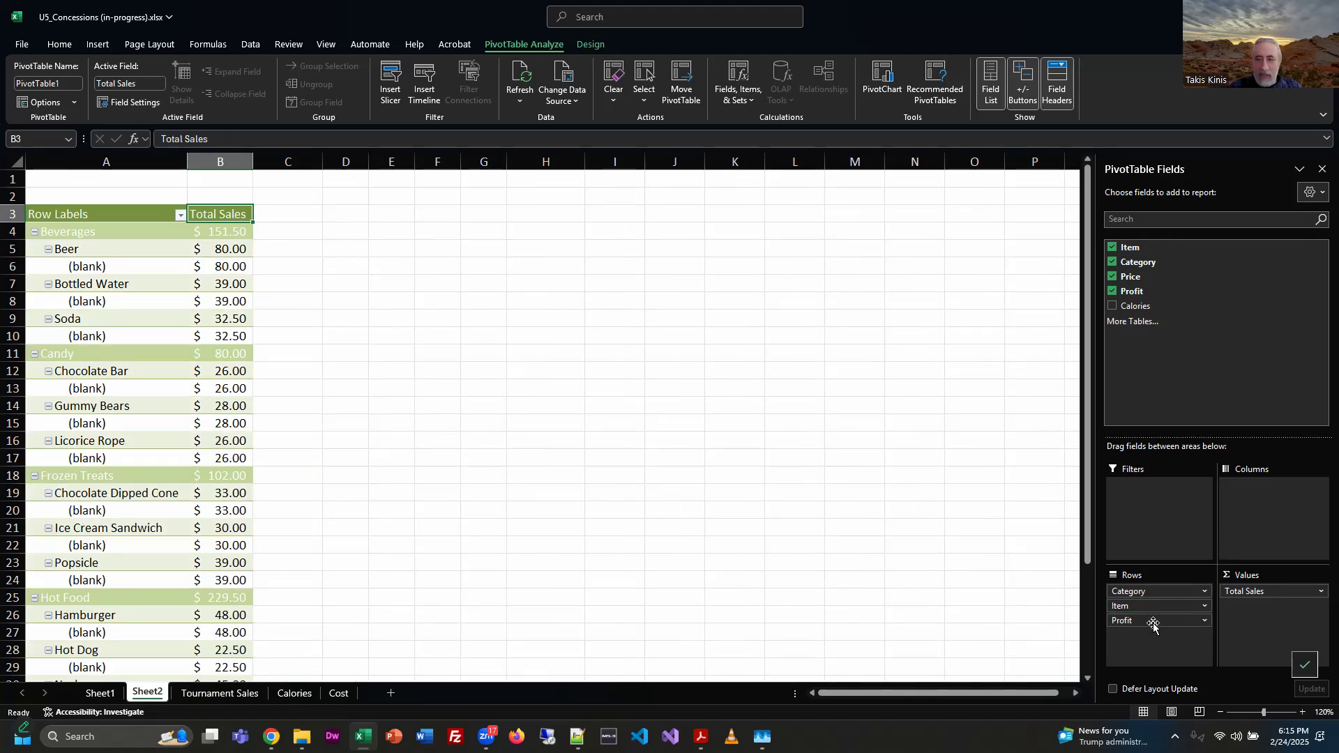
drag(1155, 622, 1279, 620)
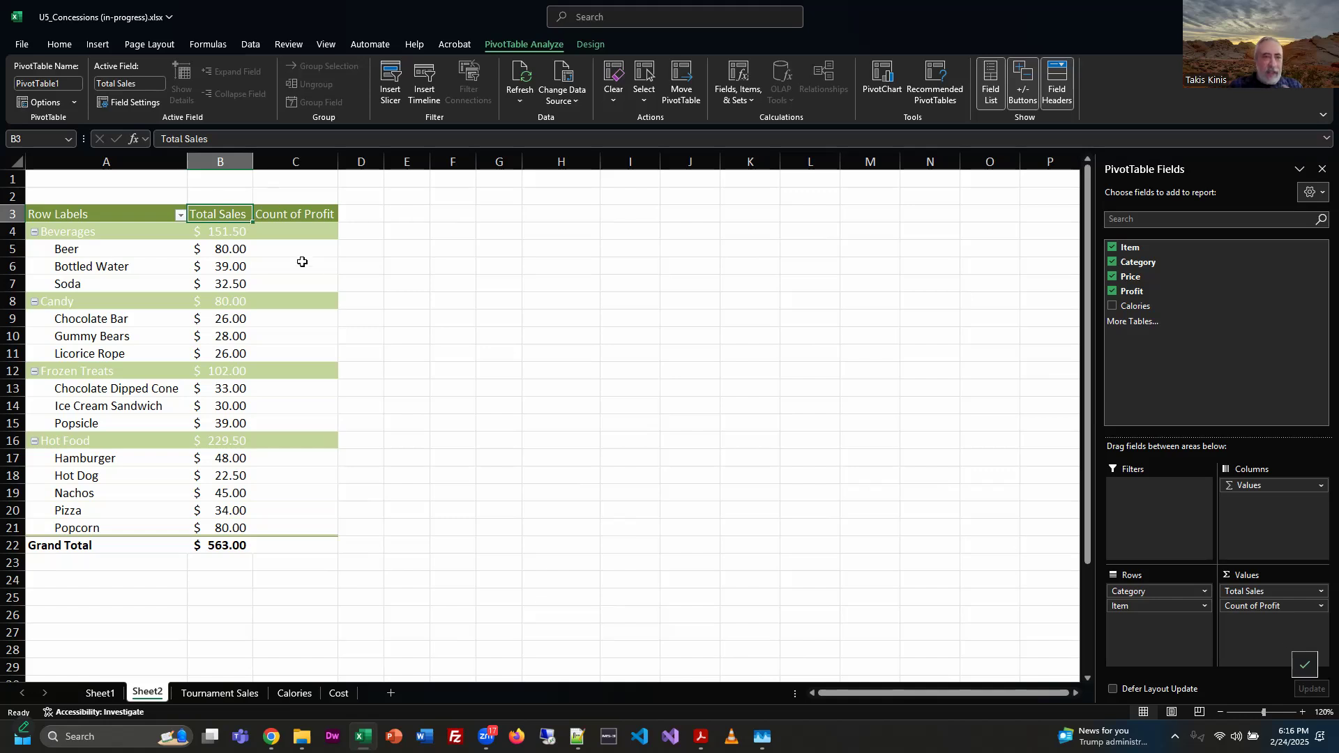
- Refresh the pivot table's data and summarize the Profit value field by Sum with the custom name Total Profit
mouse_move(305, 254)
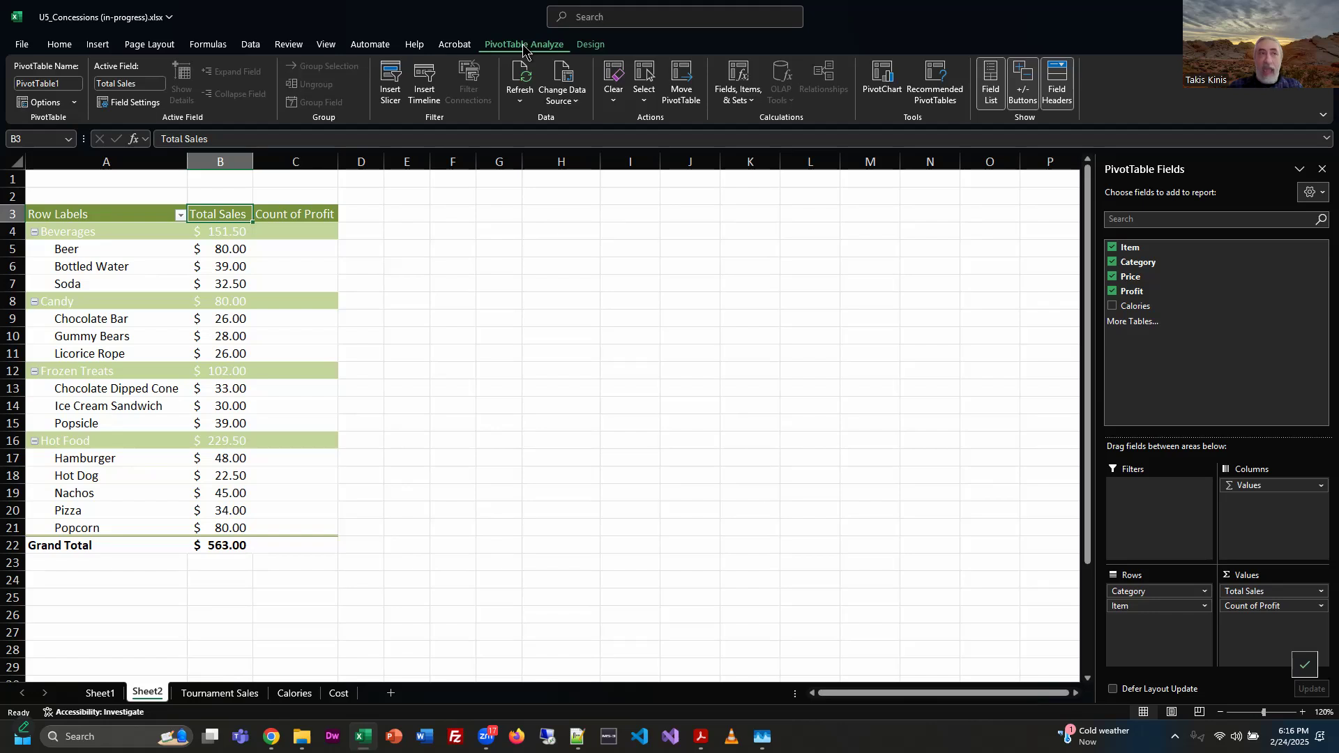
click(521, 82)
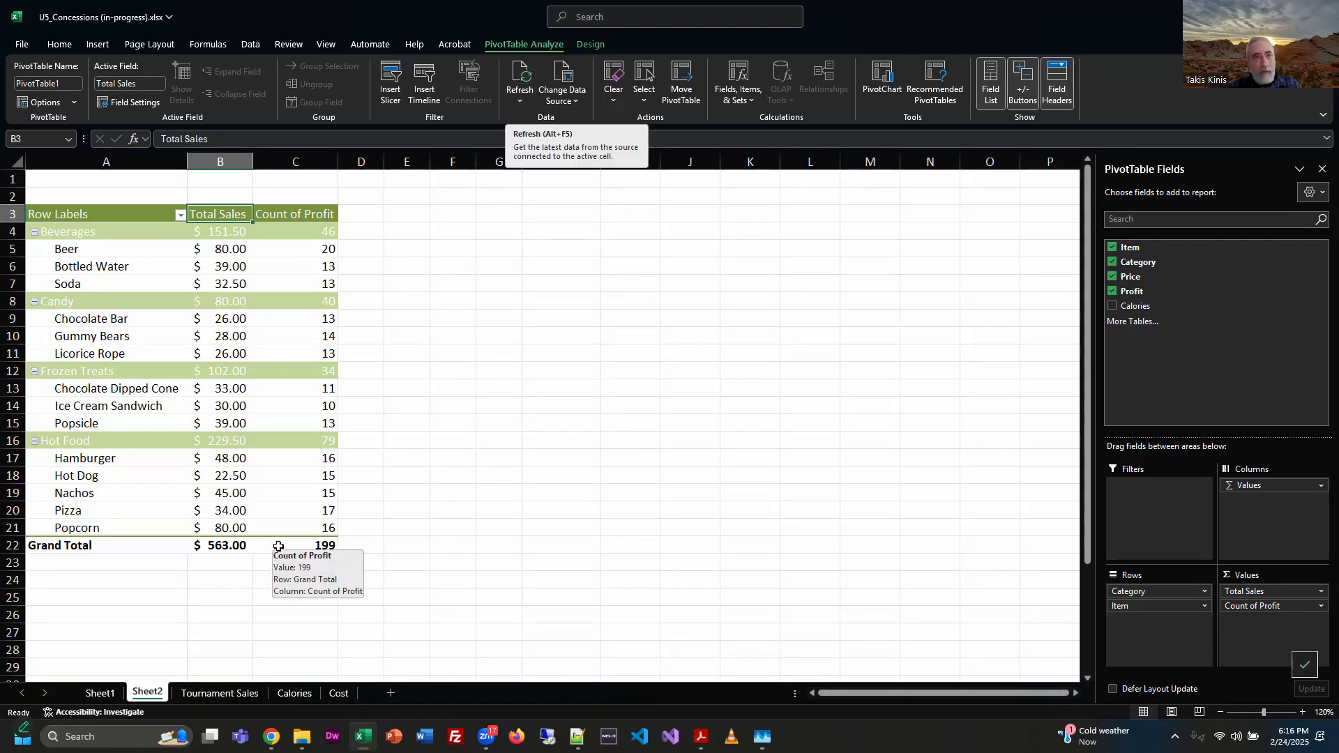
click(1319, 609)
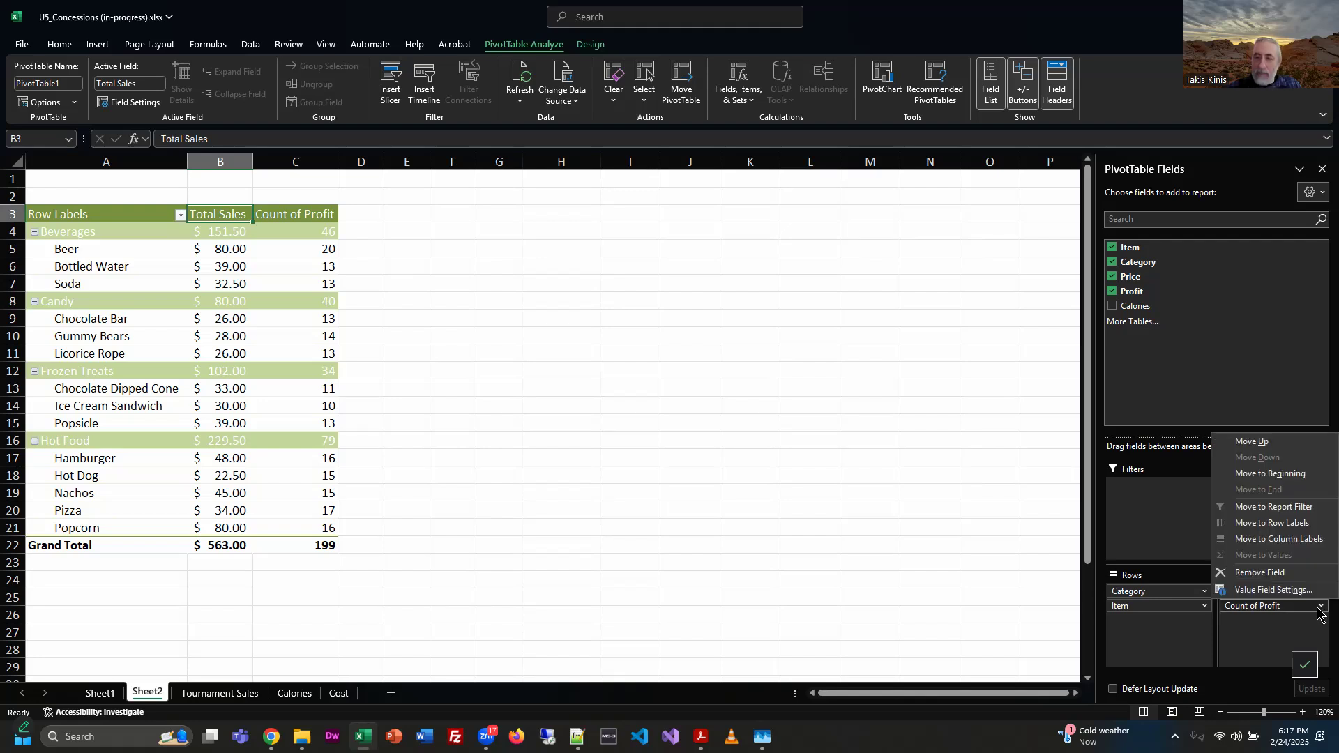
click(1271, 591)
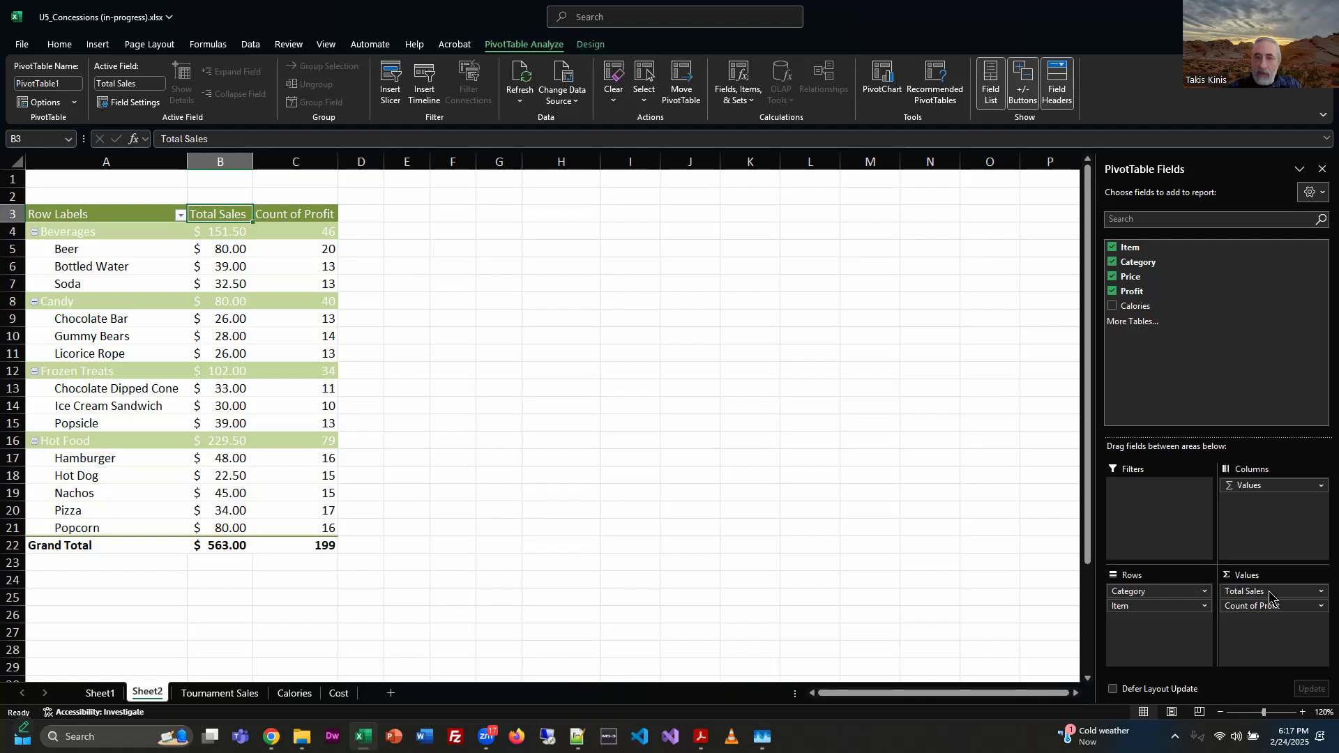
click(816, 306)
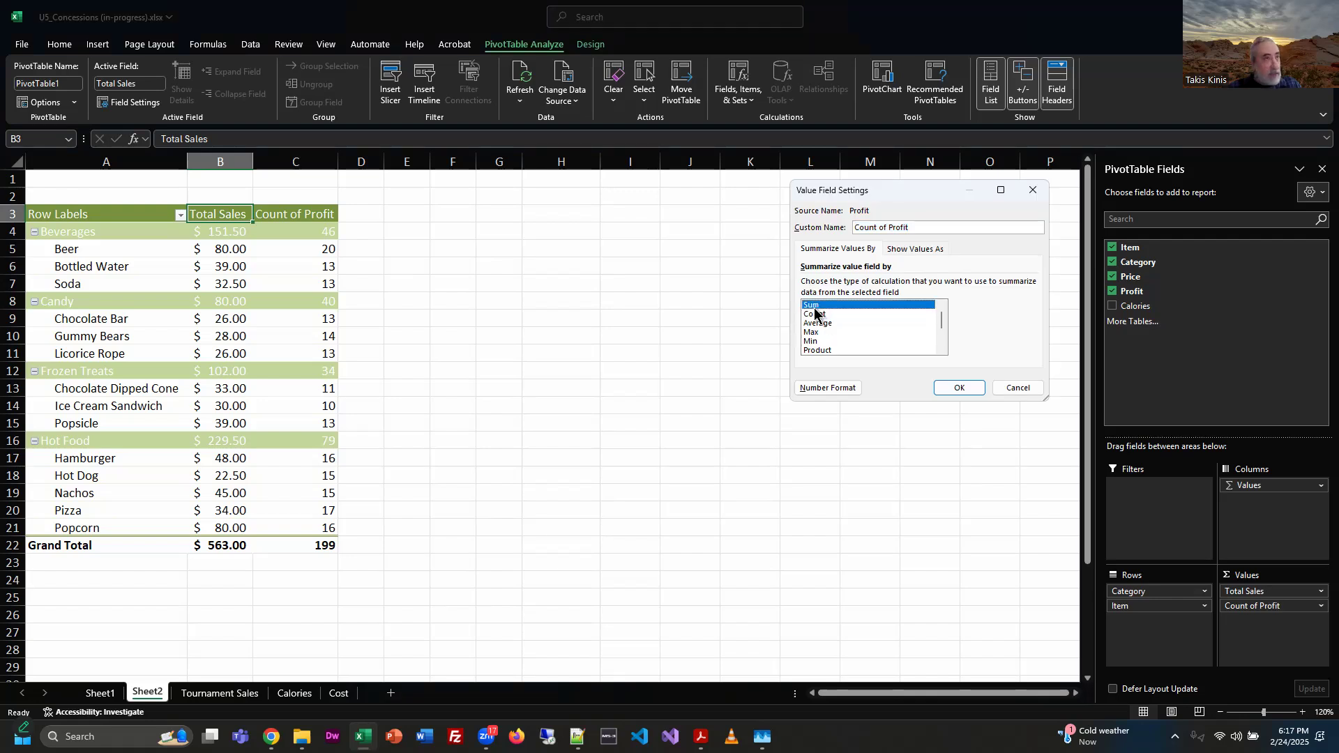
drag(939, 227, 804, 233)
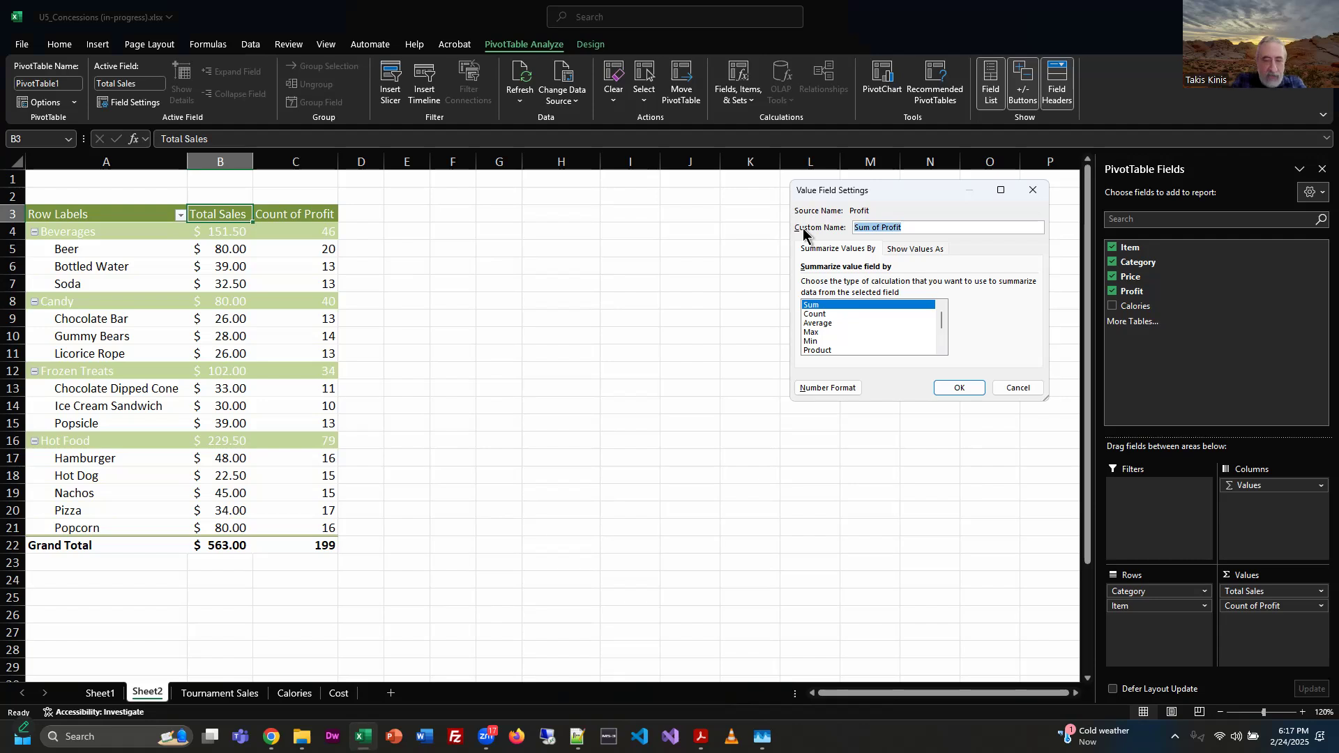
text(Total Profit)
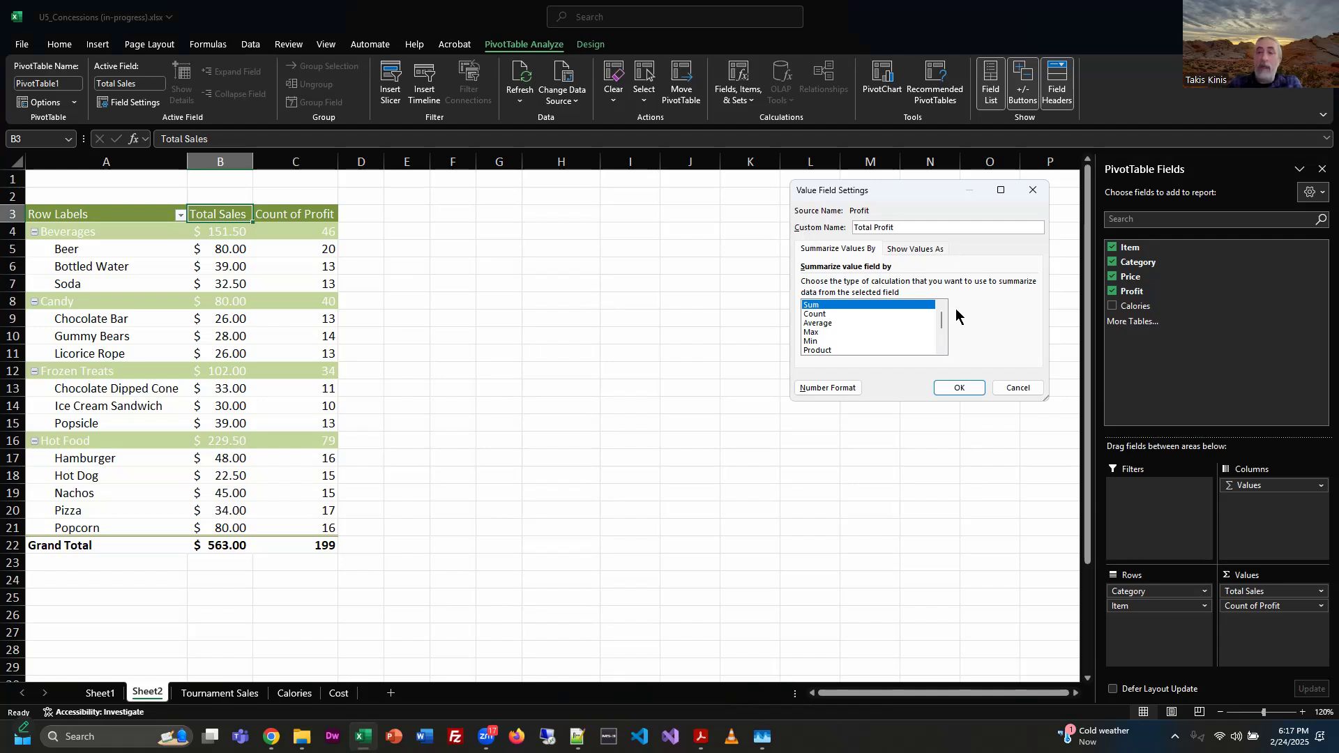
click(961, 388)
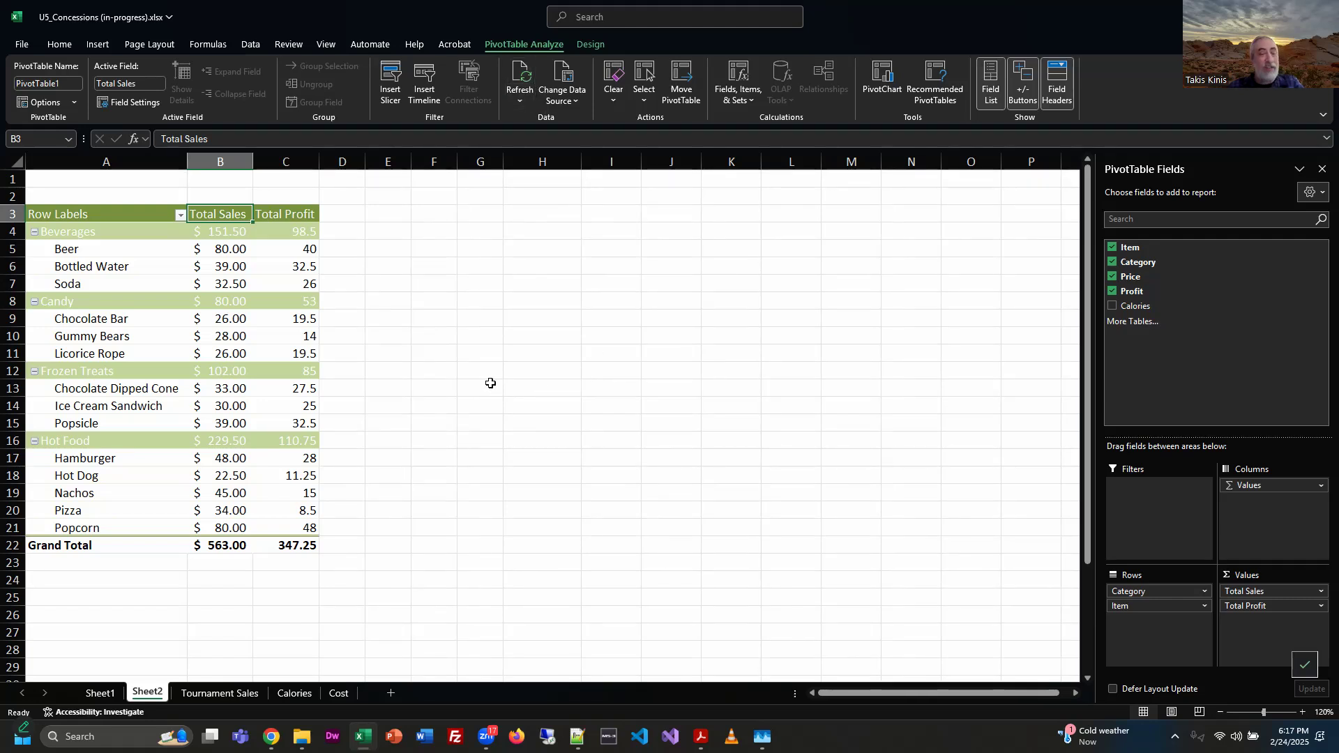
- Apply the Accounting number format to the Total Profit values in C4:C22
drag(295, 230, 278, 549)
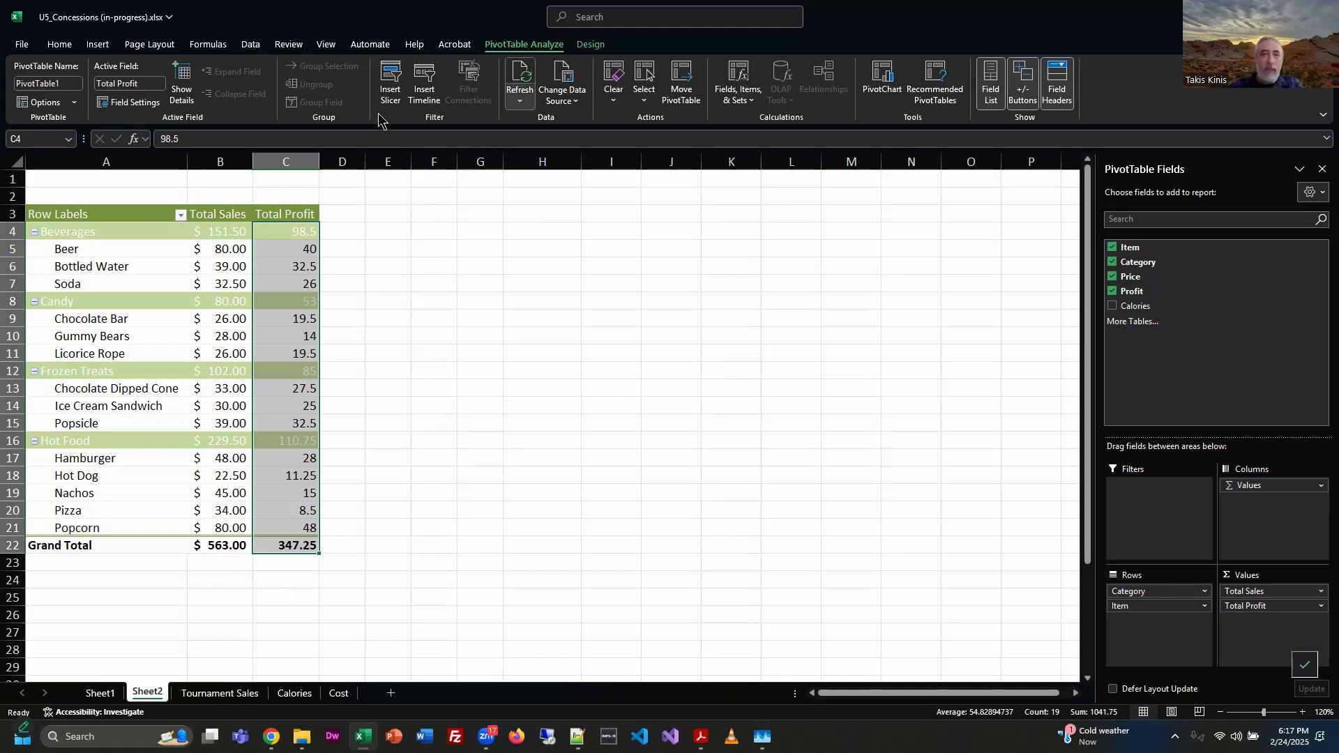
click(62, 46)
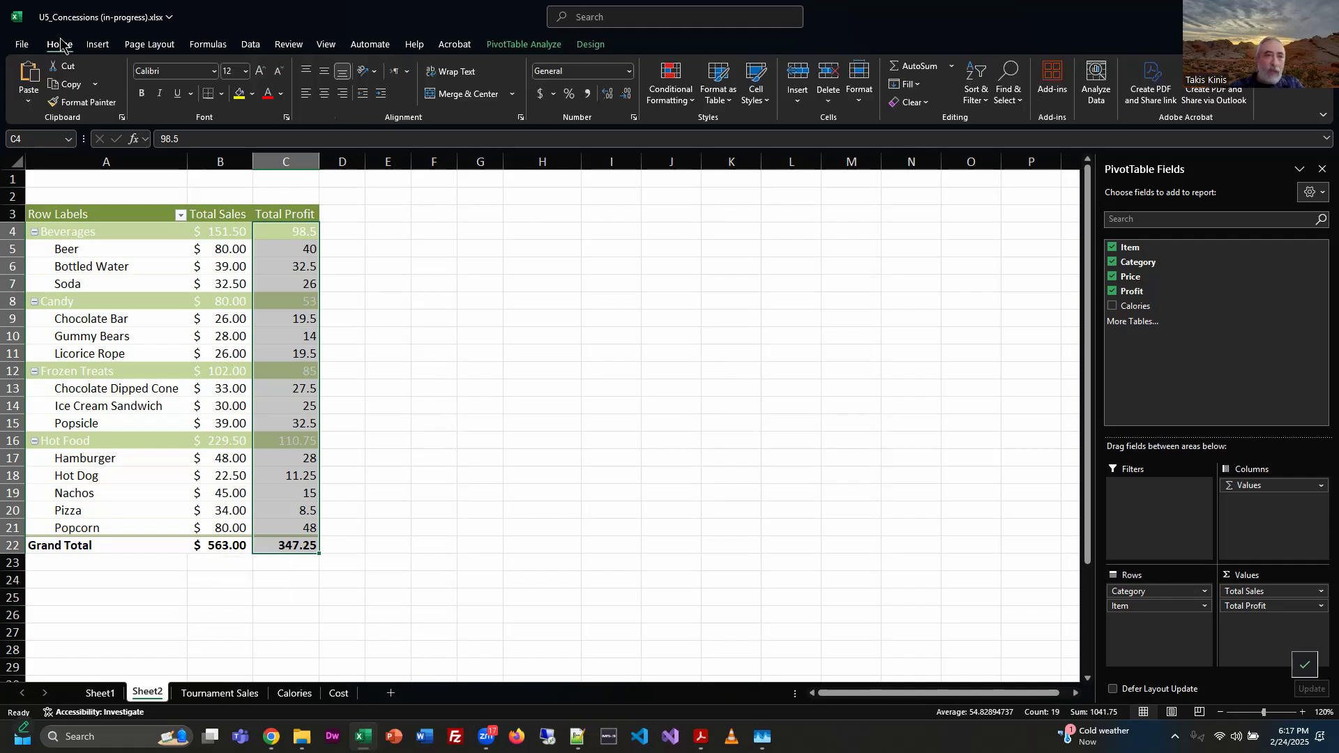
click(541, 95)
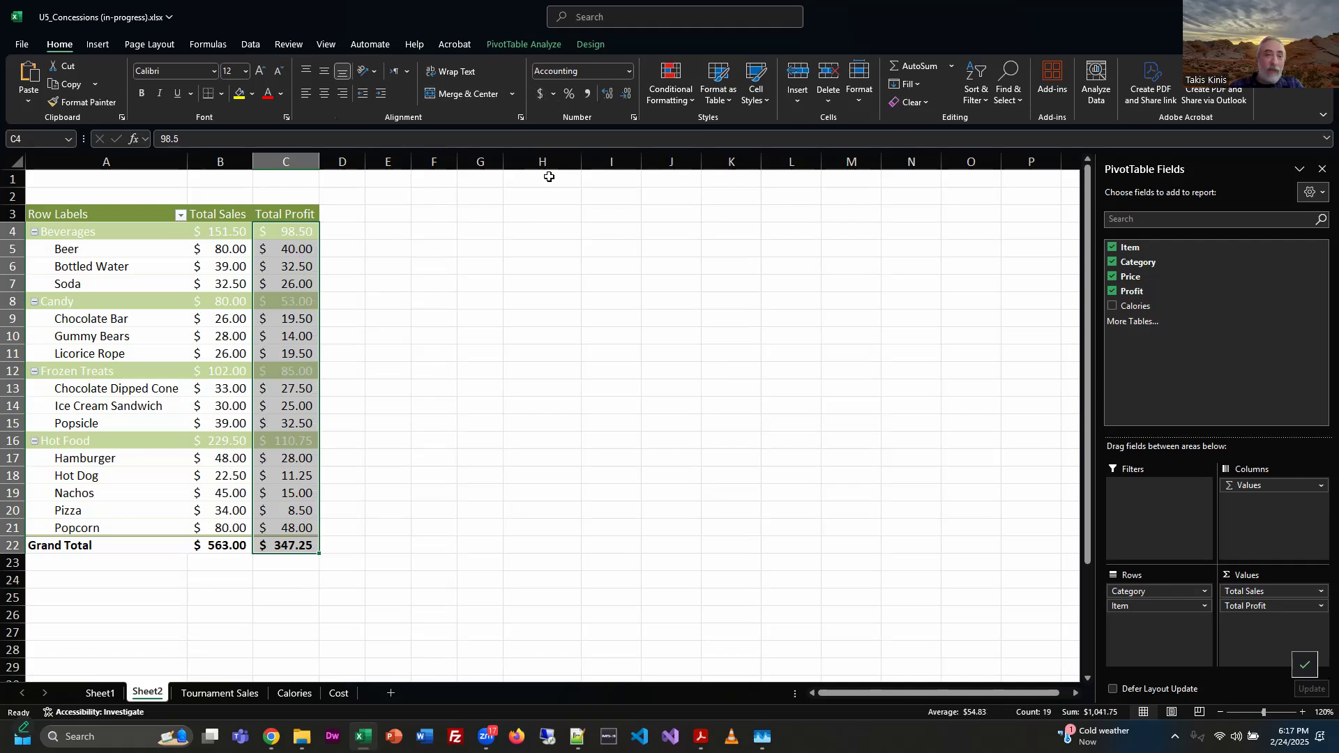
click(573, 422)
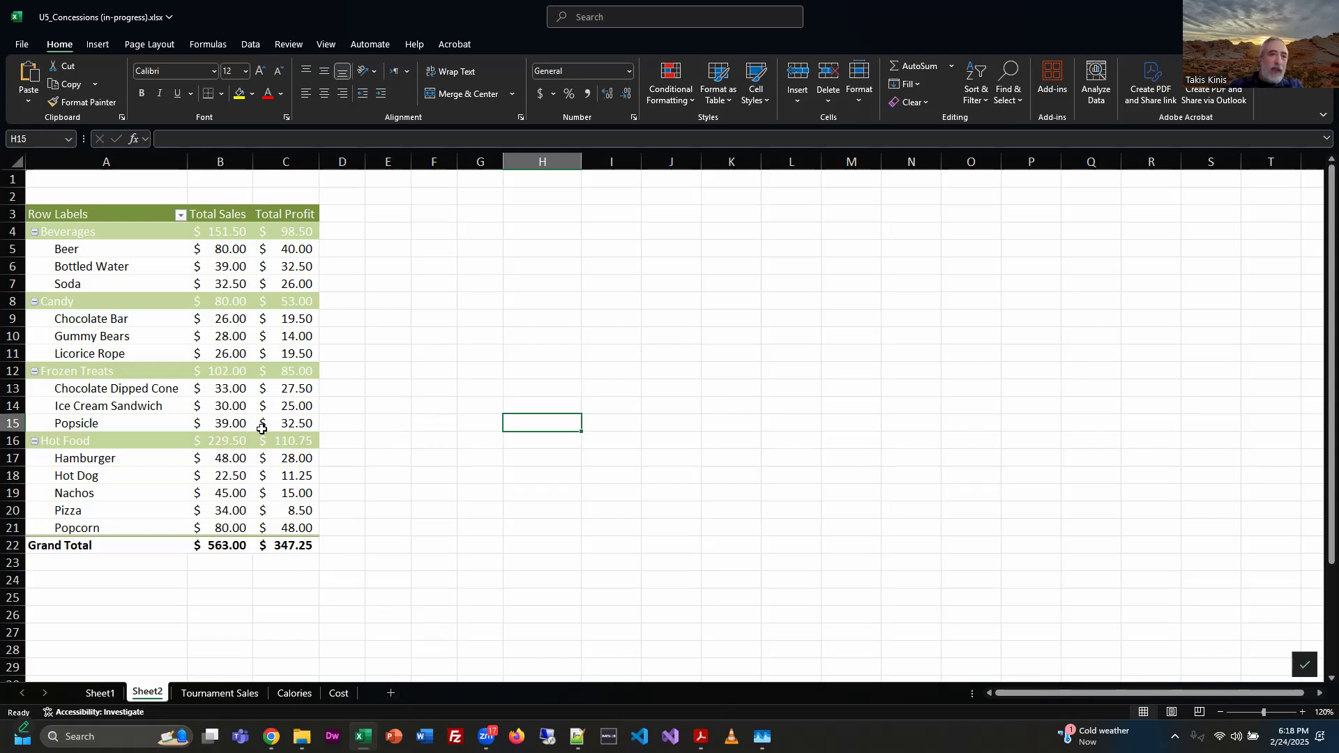
- Examine the sorting, label filter and category choices offered by the Row Labels header, leaving them unapplied
click(351, 215)
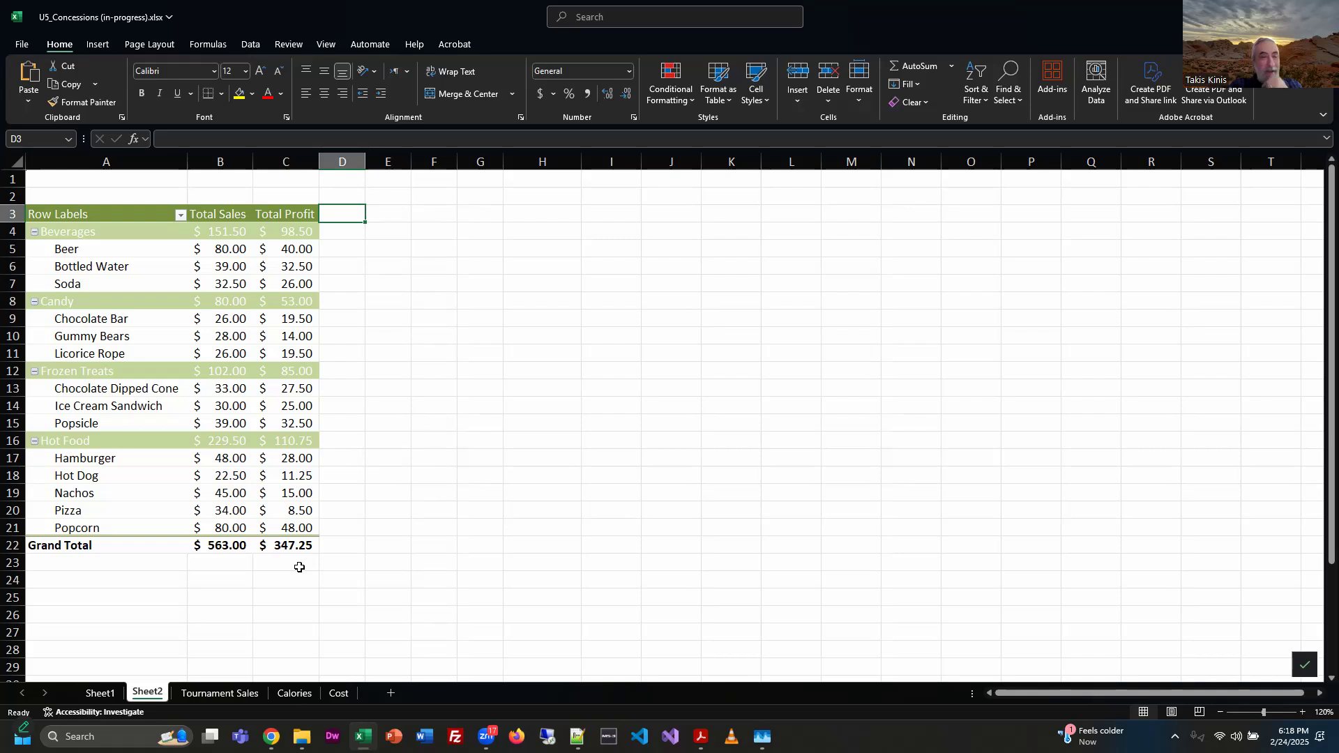
click(180, 217)
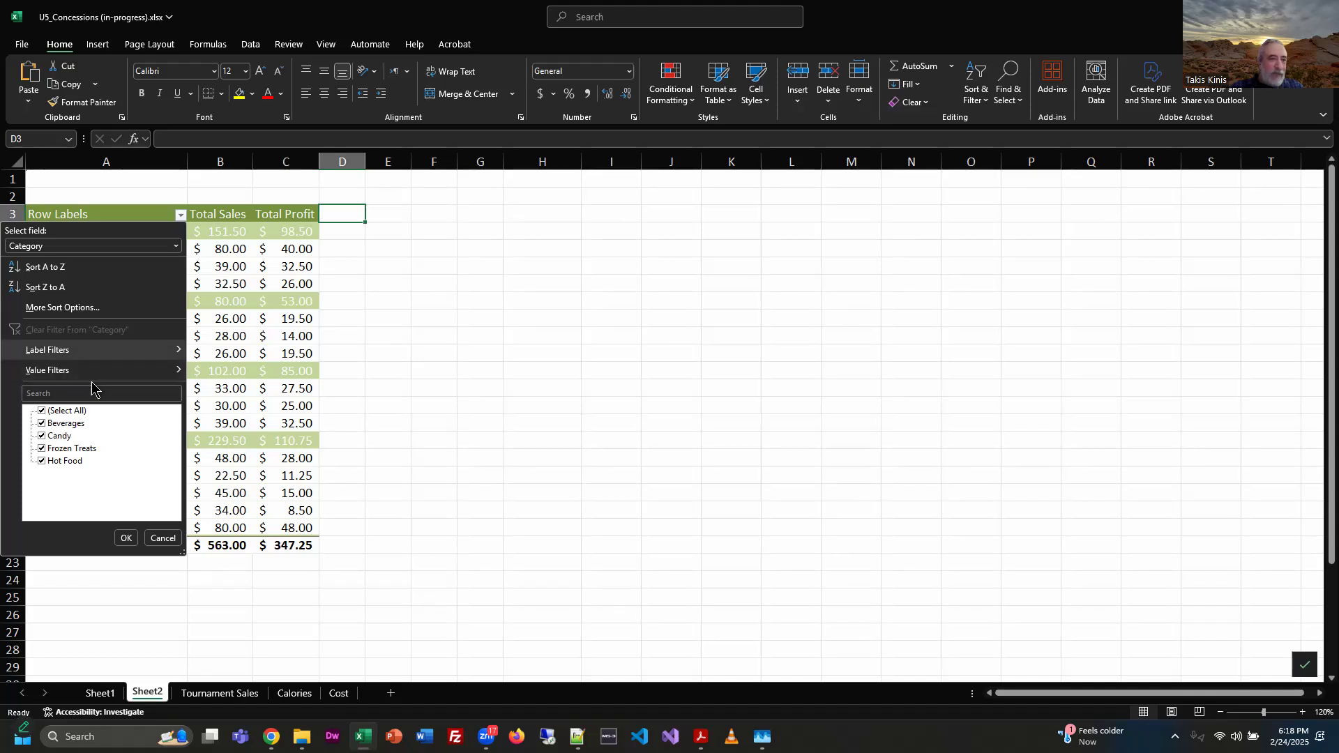
mouse_move(64, 353)
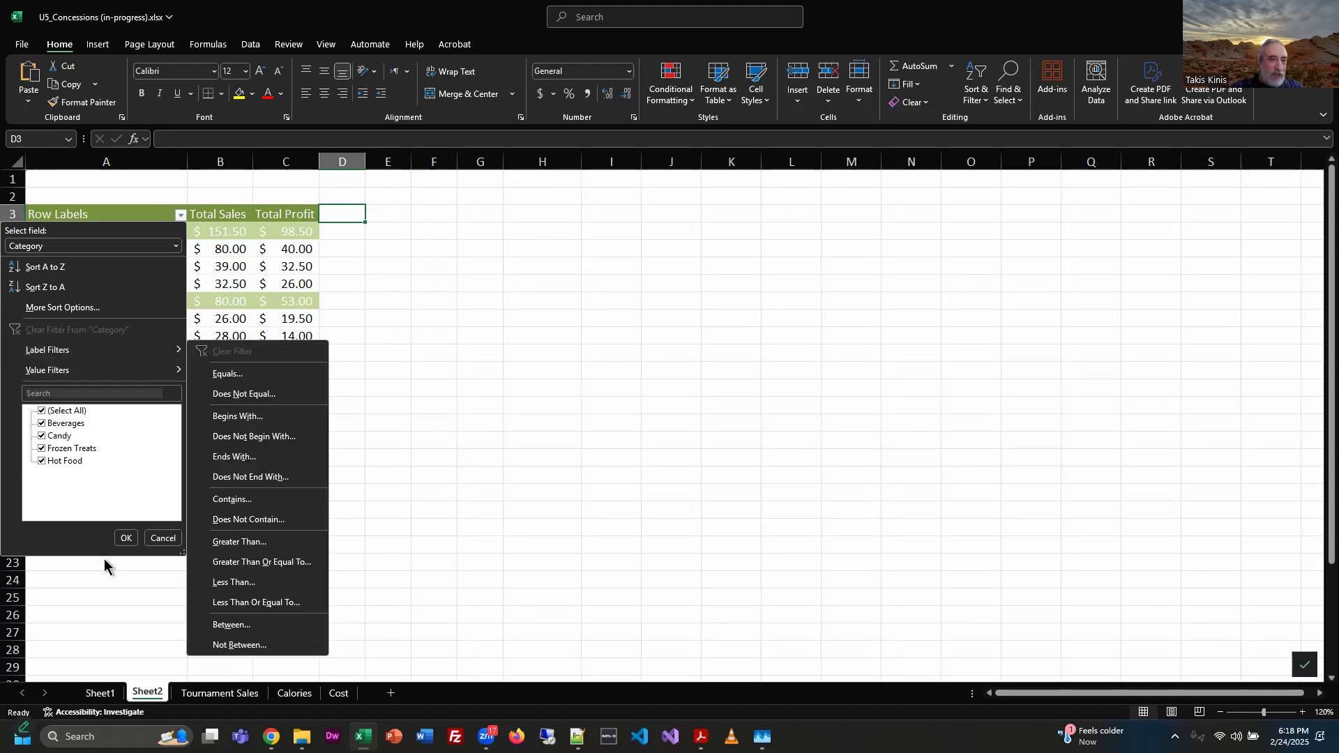
click(163, 537)
click(181, 215)
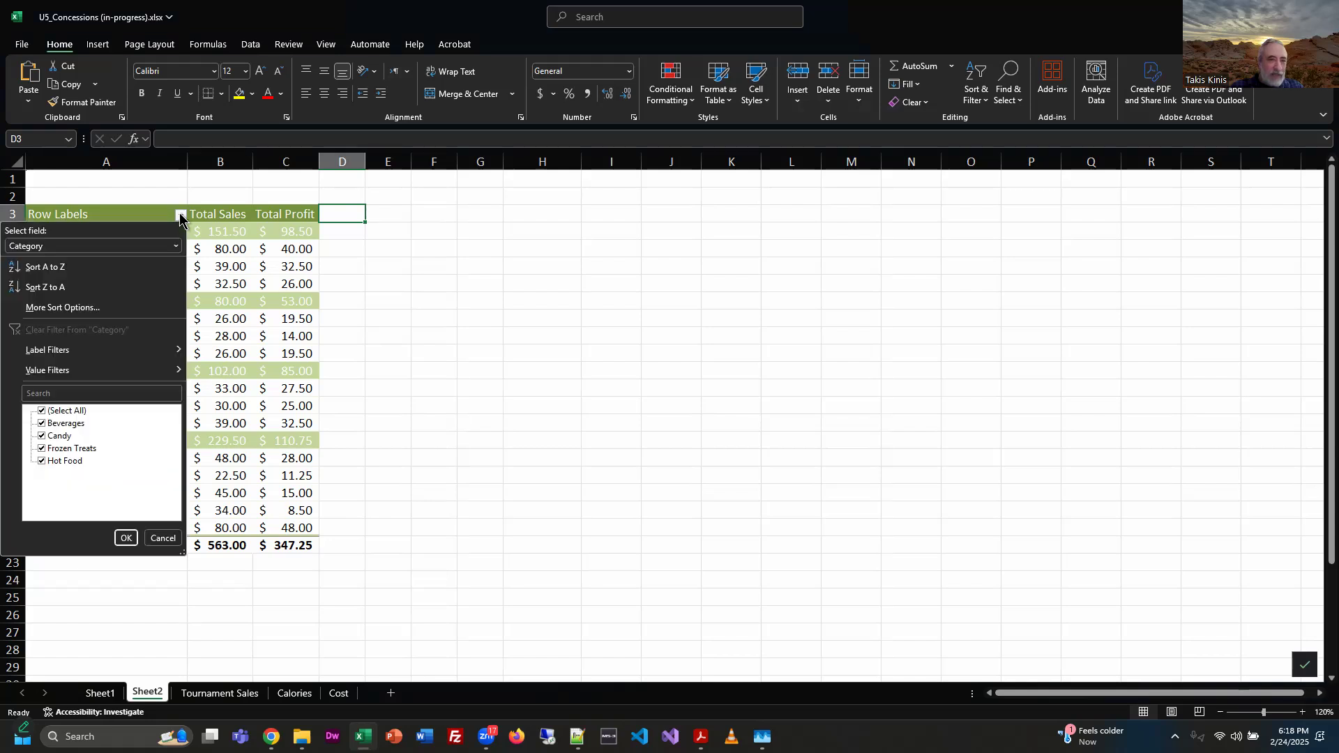
click(651, 356)
- Try to edit the Row Labels header directly in cell A3
click(92, 216)
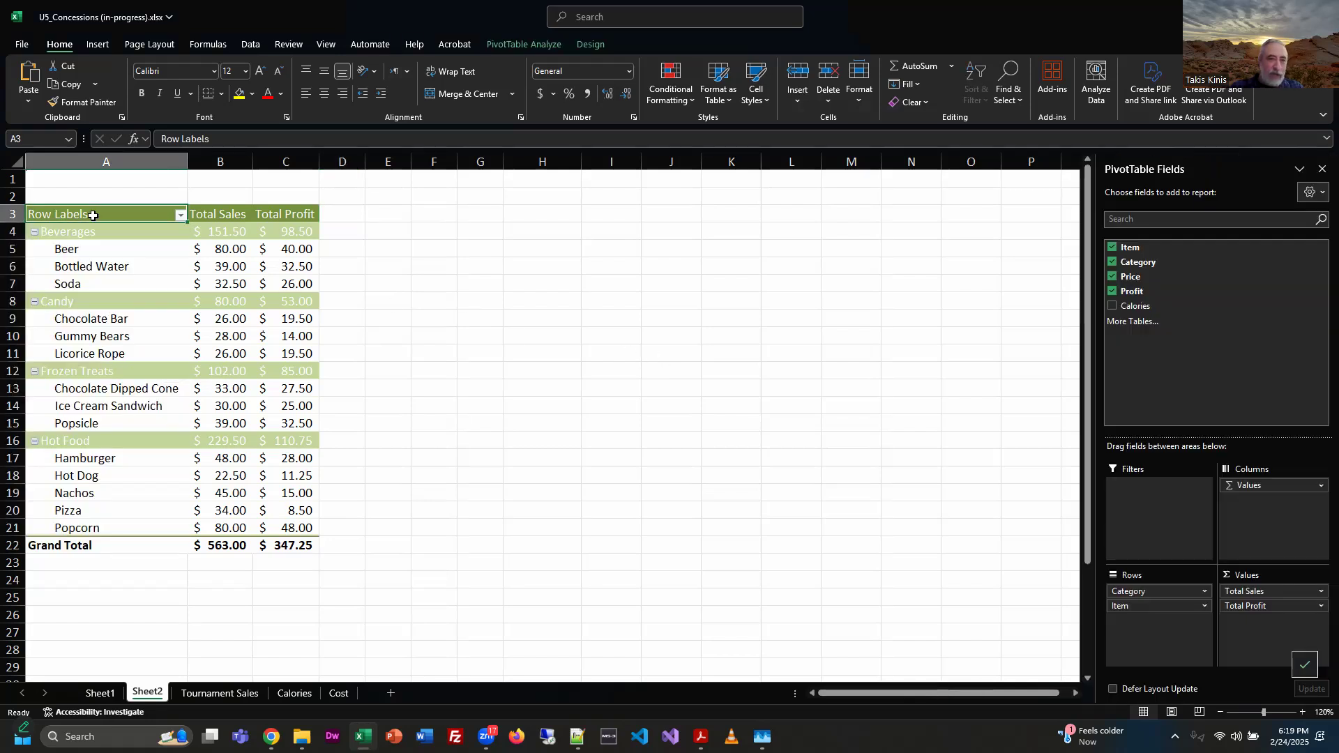
drag(93, 215, 93, 222)
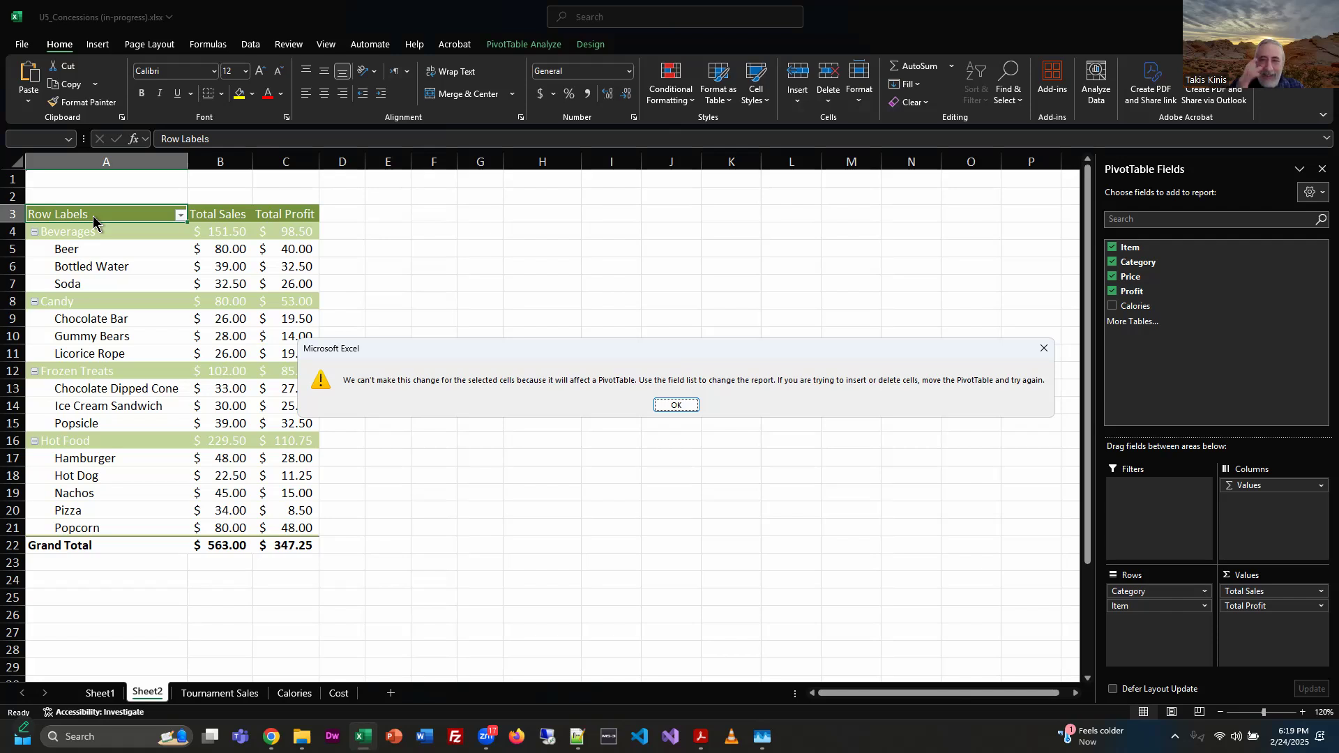
click(681, 407)
- Review the Row Labels filter choices for the Item field, keeping every item selected
click(179, 217)
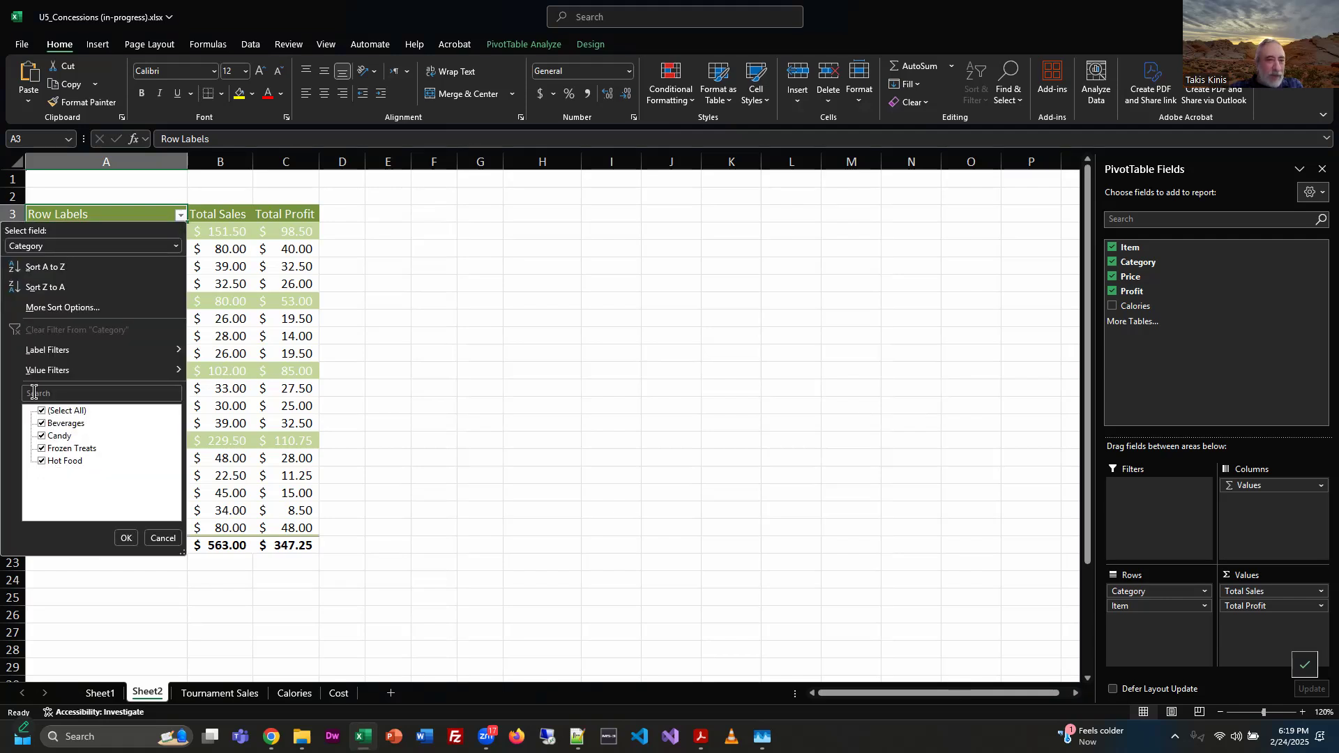
click(175, 248)
click(12, 275)
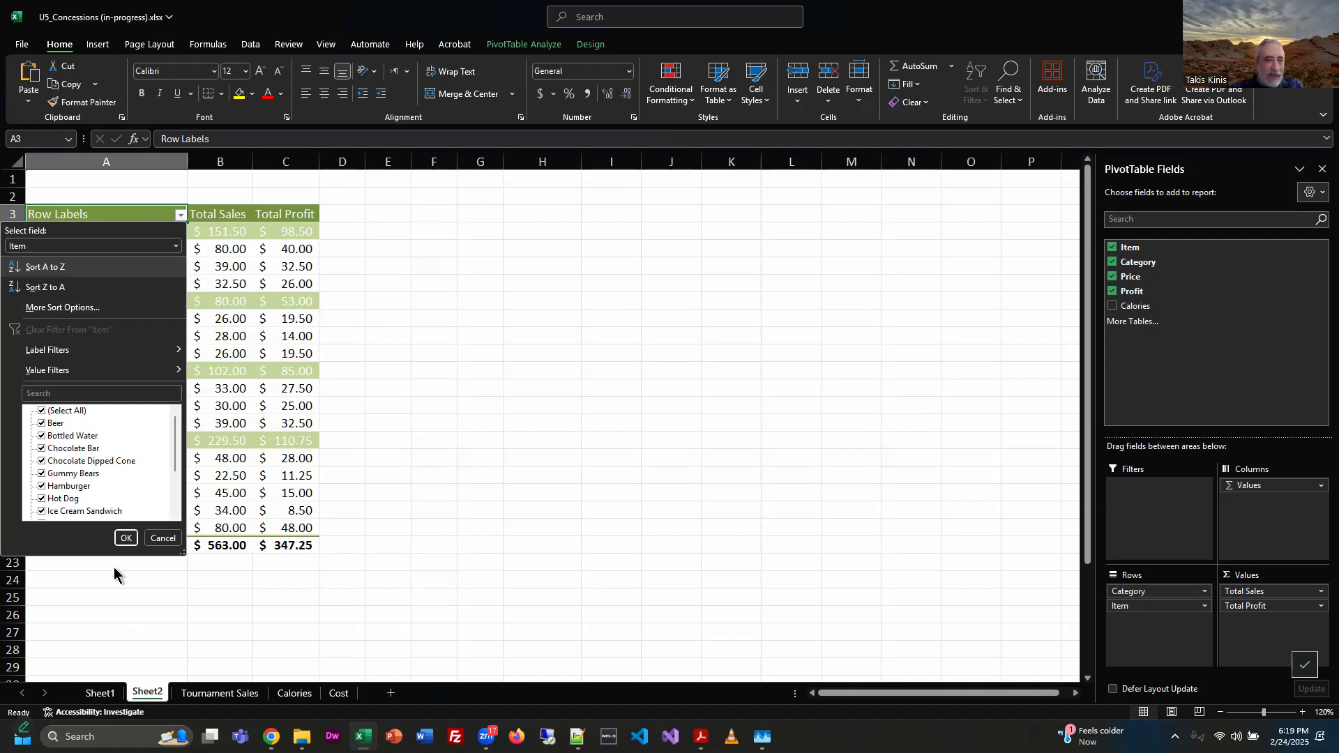
click(126, 539)
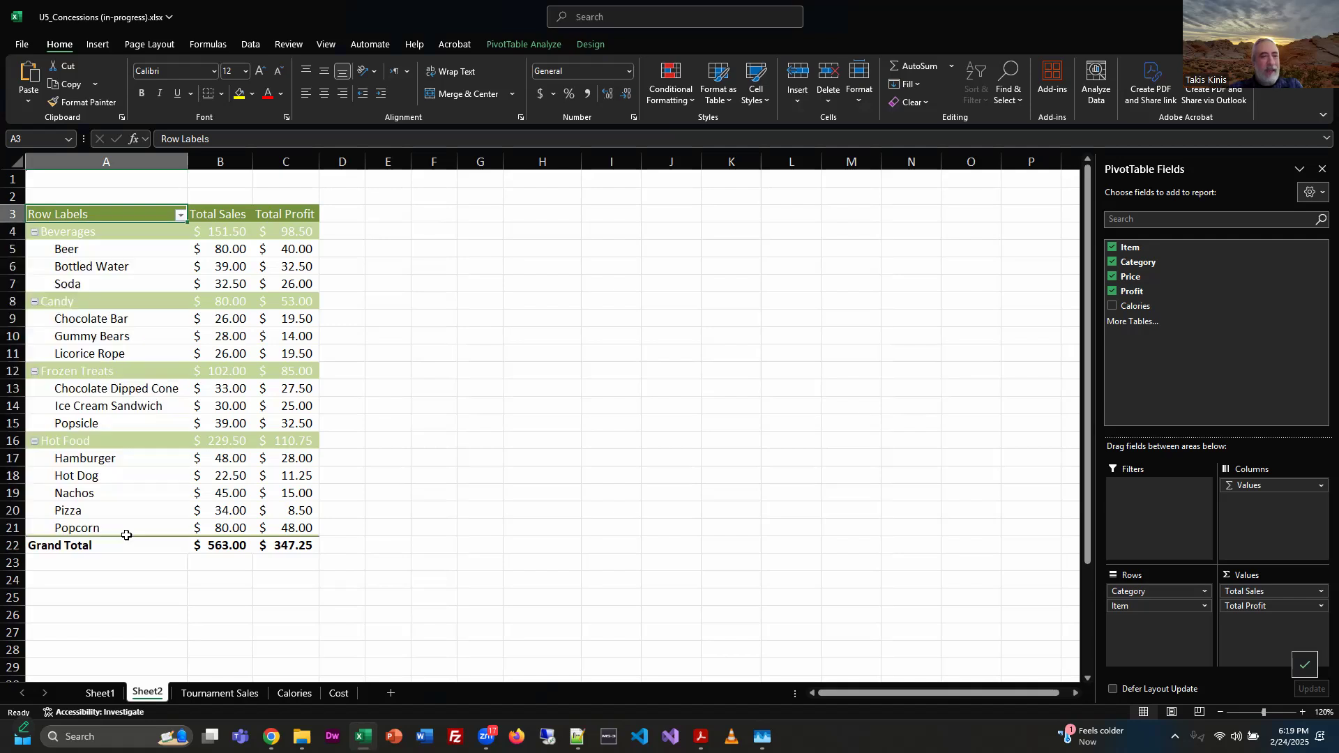
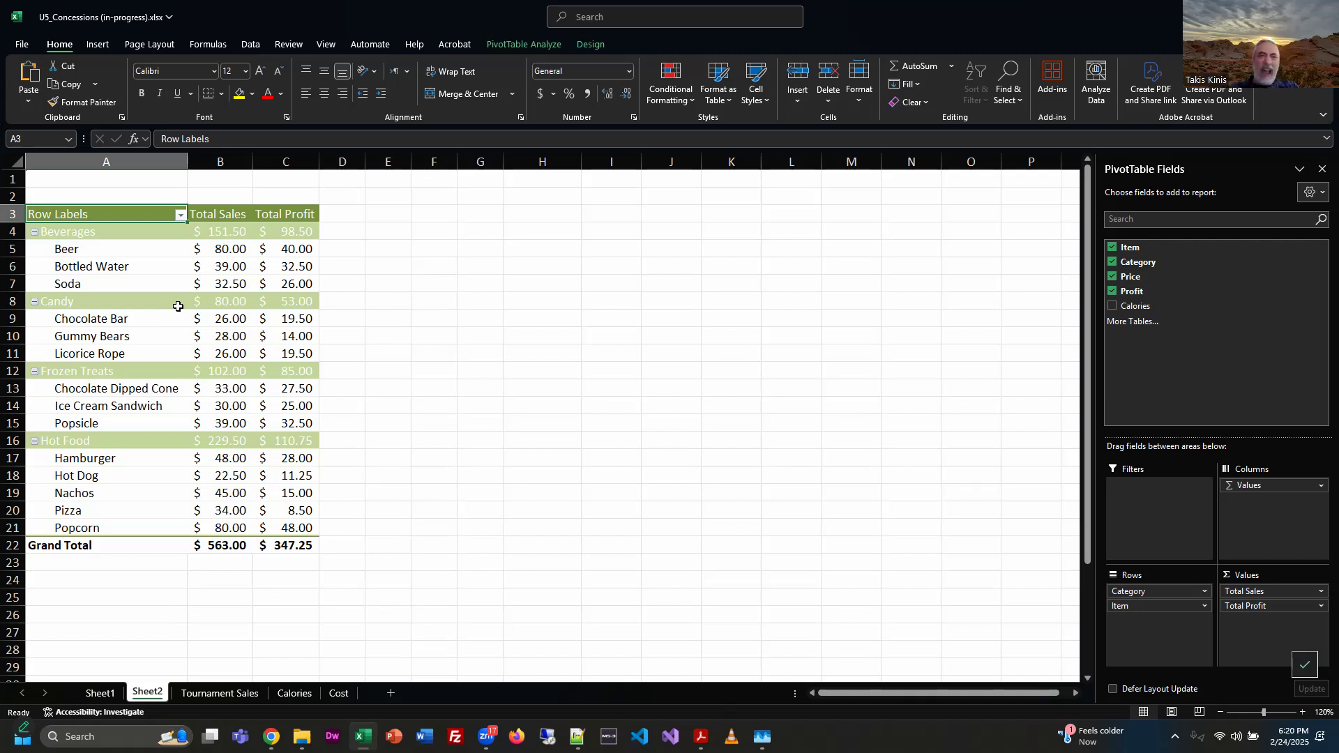
- Add a new blank worksheet after Sheet2, with cell A1 as the active cell
click(59, 182)
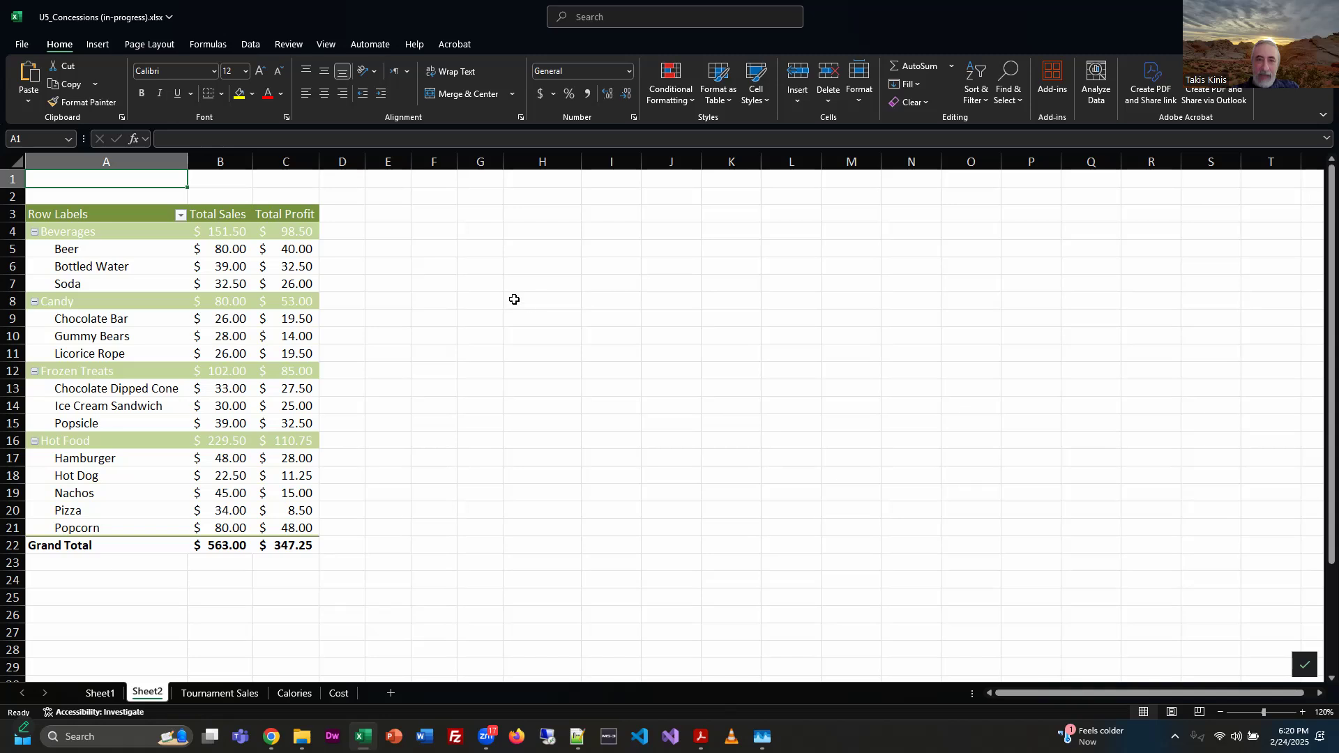
click(390, 693)
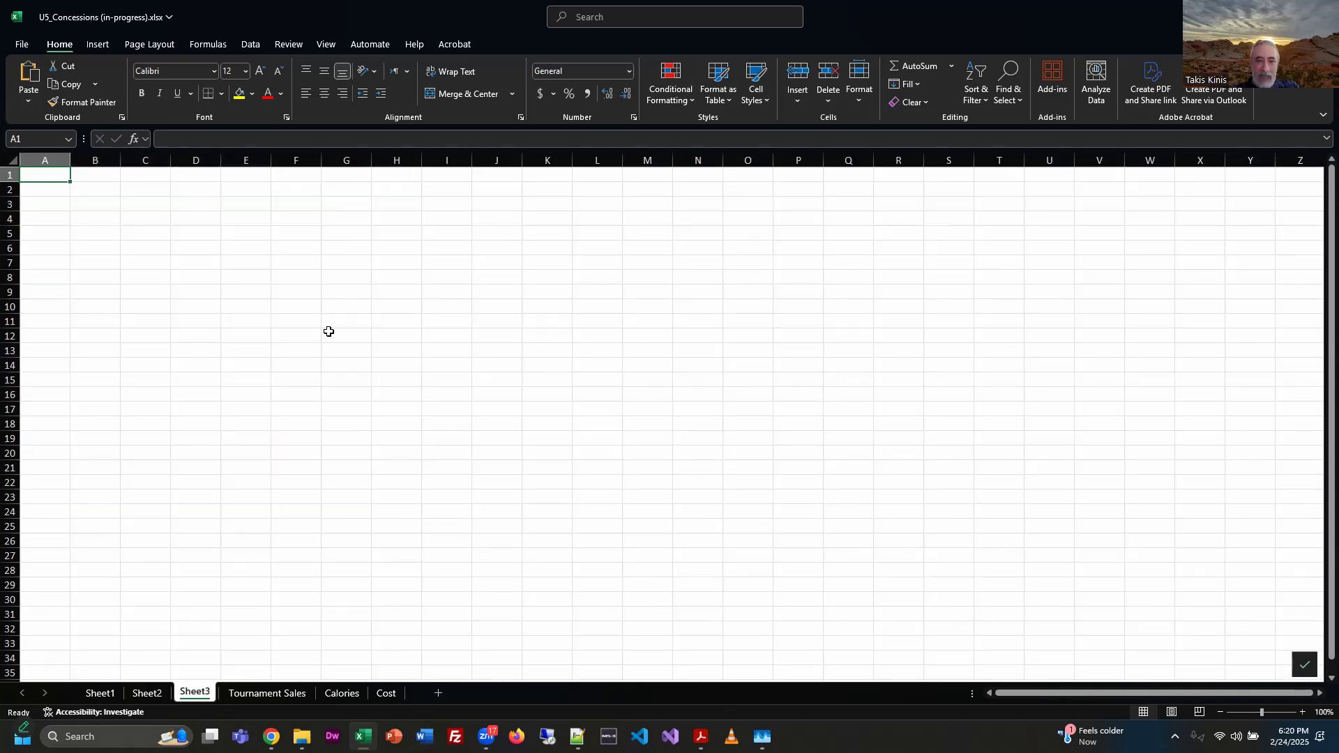
click(98, 202)
click(131, 220)
click(151, 233)
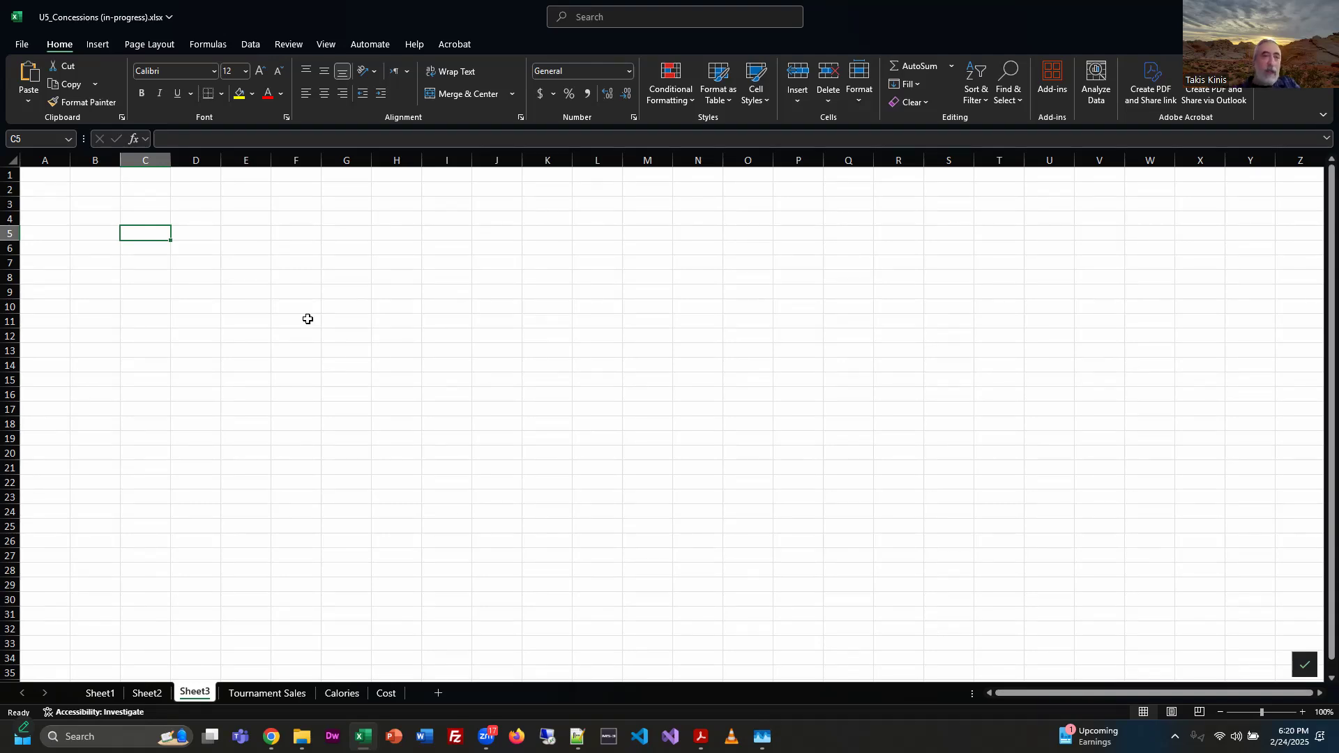
click(36, 173)
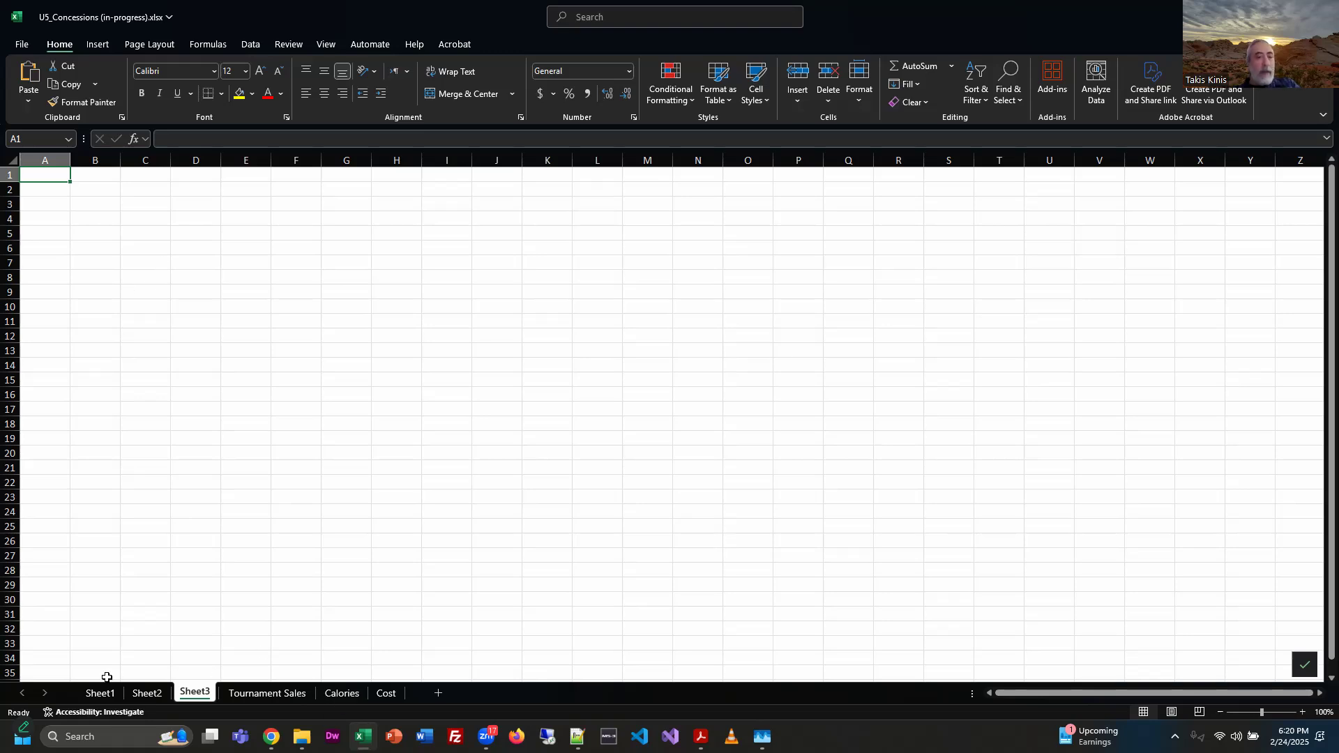
- Enter the title "Concessions Profit Report - date" in cell A1 of Sheet2, above the pivot table
click(146, 693)
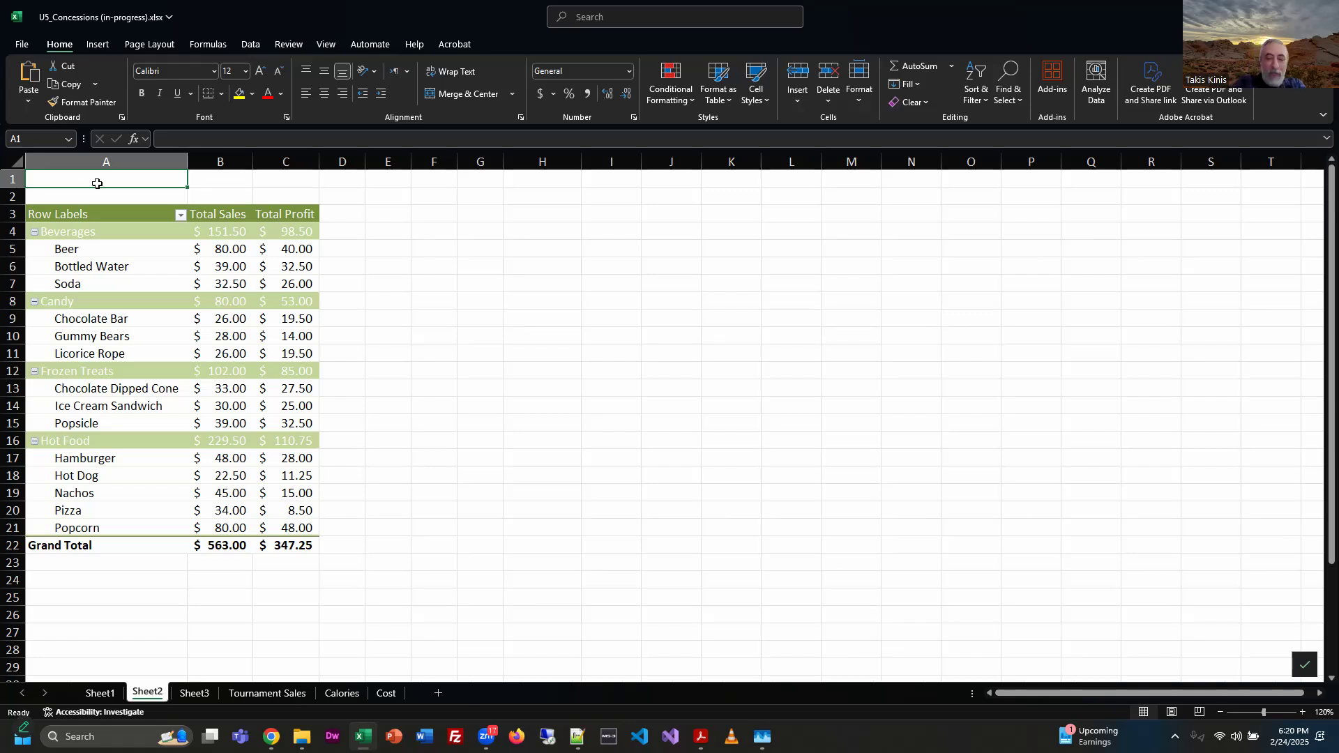
text(Conces)
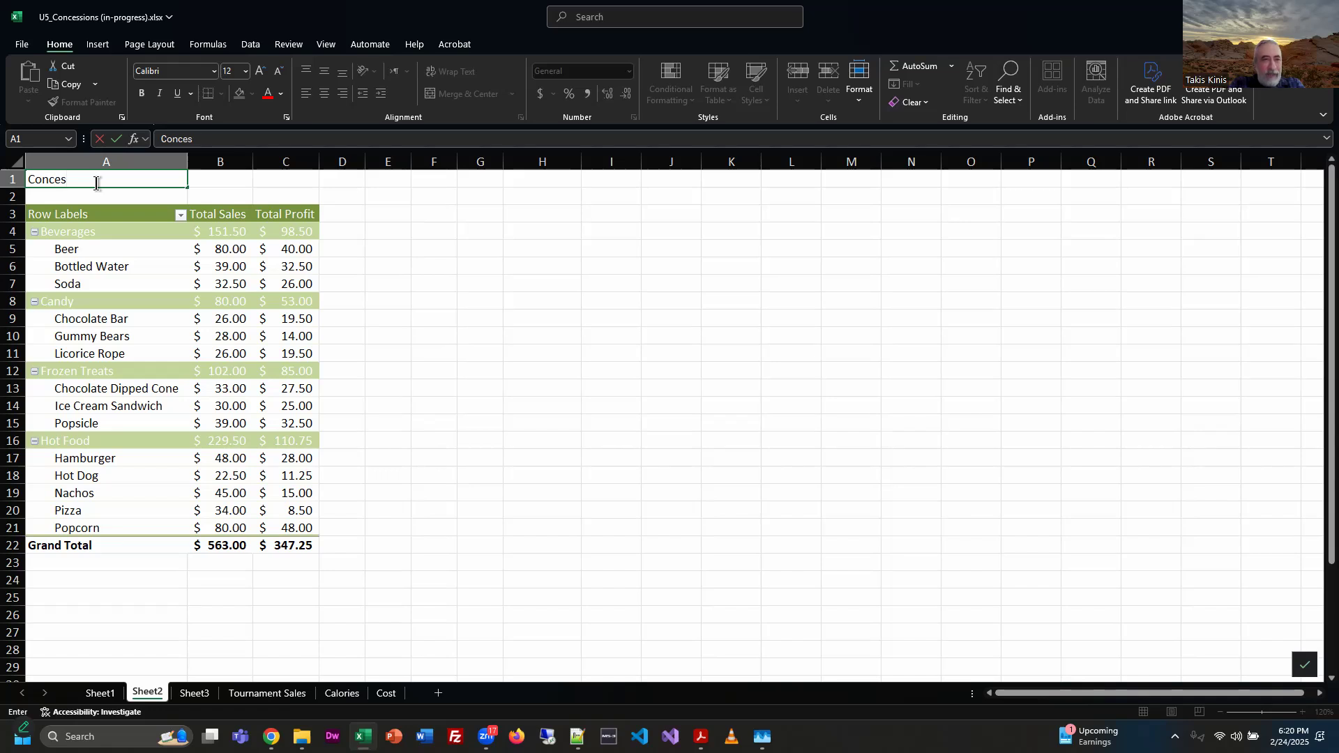
text(sions)
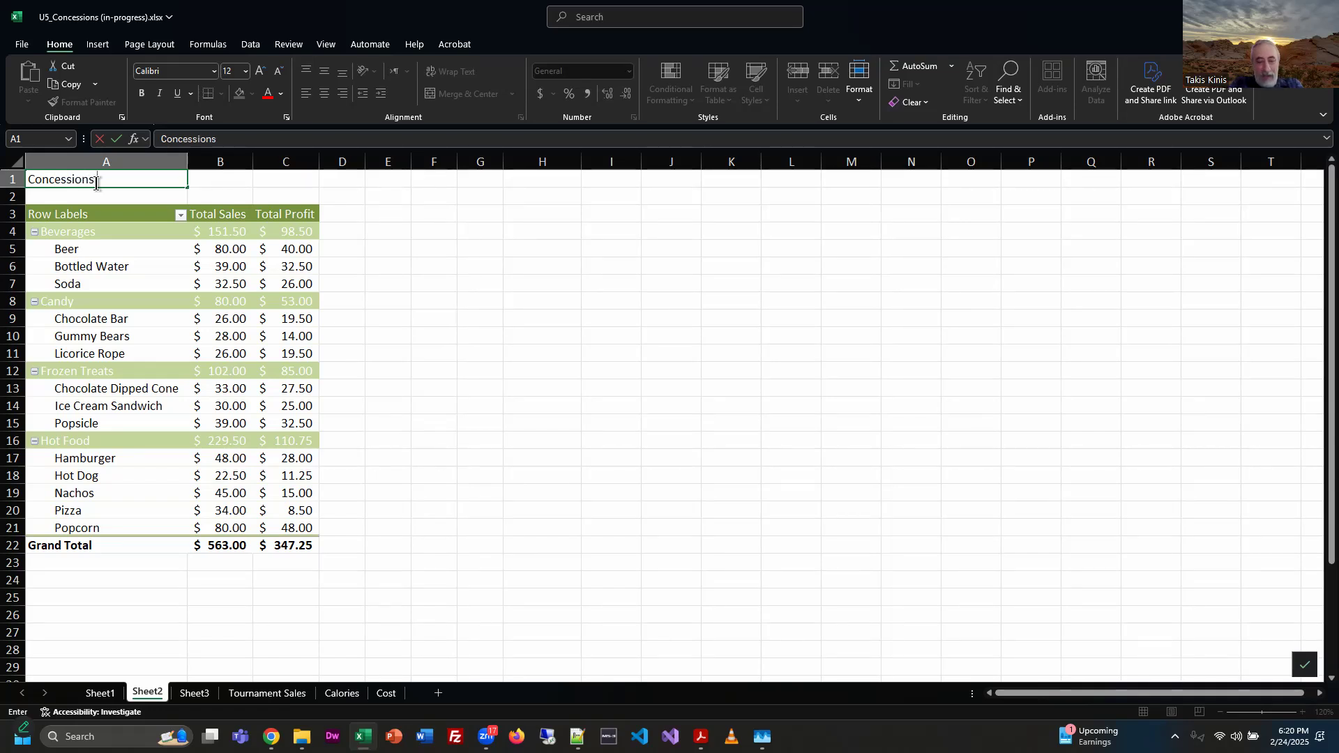
text( Profit)
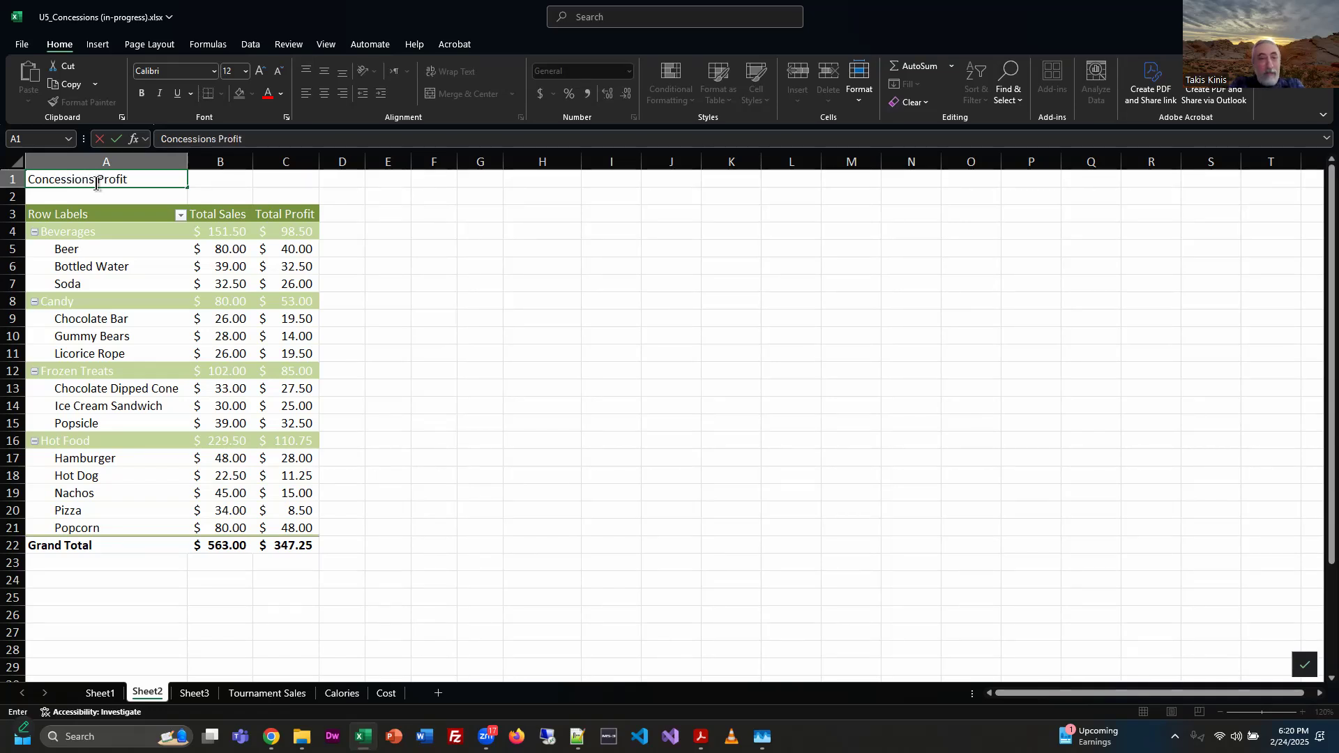
text( Report)
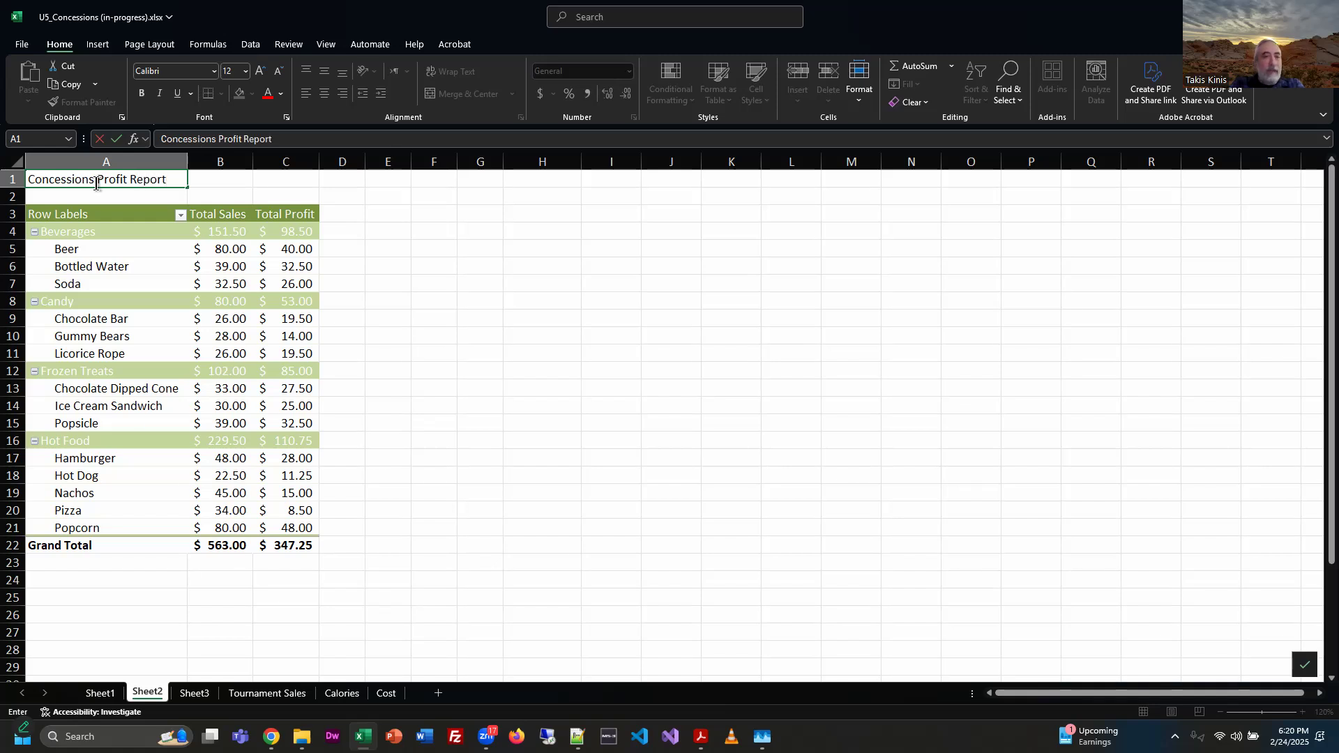
text( - date)
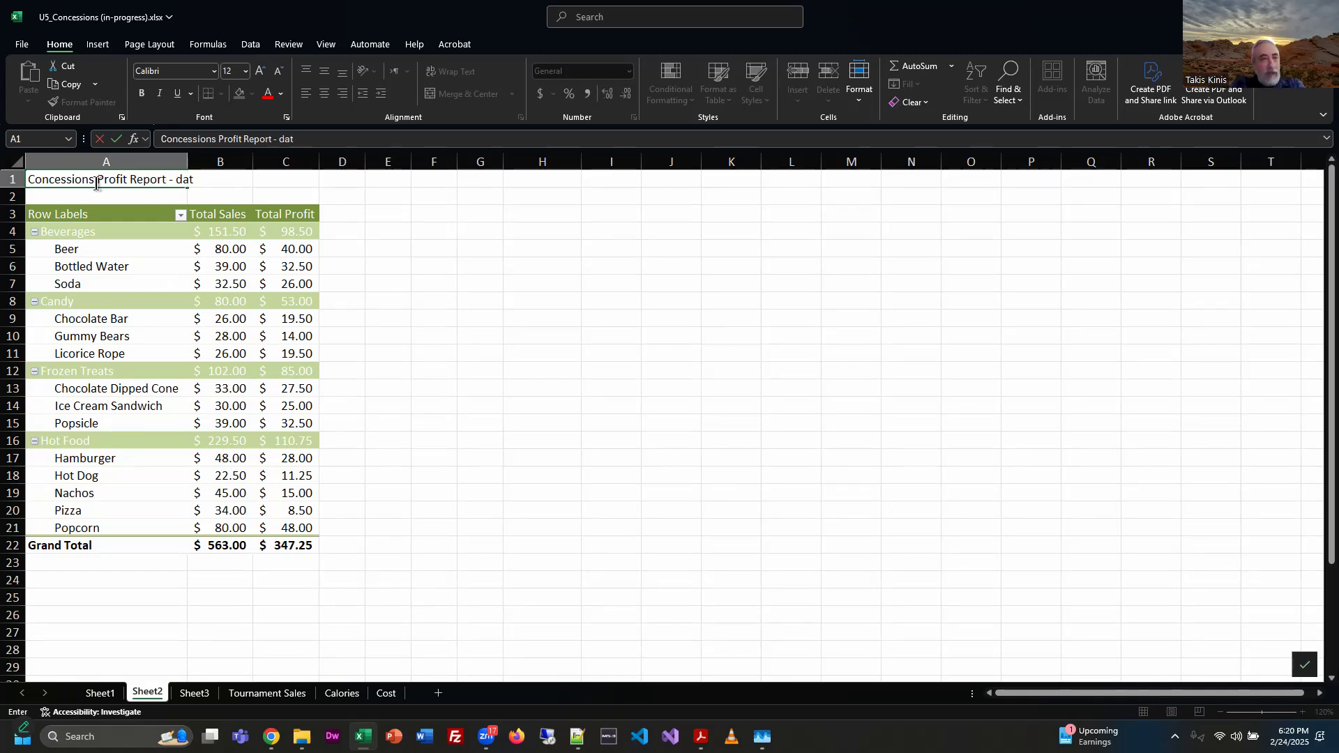
key(Return)
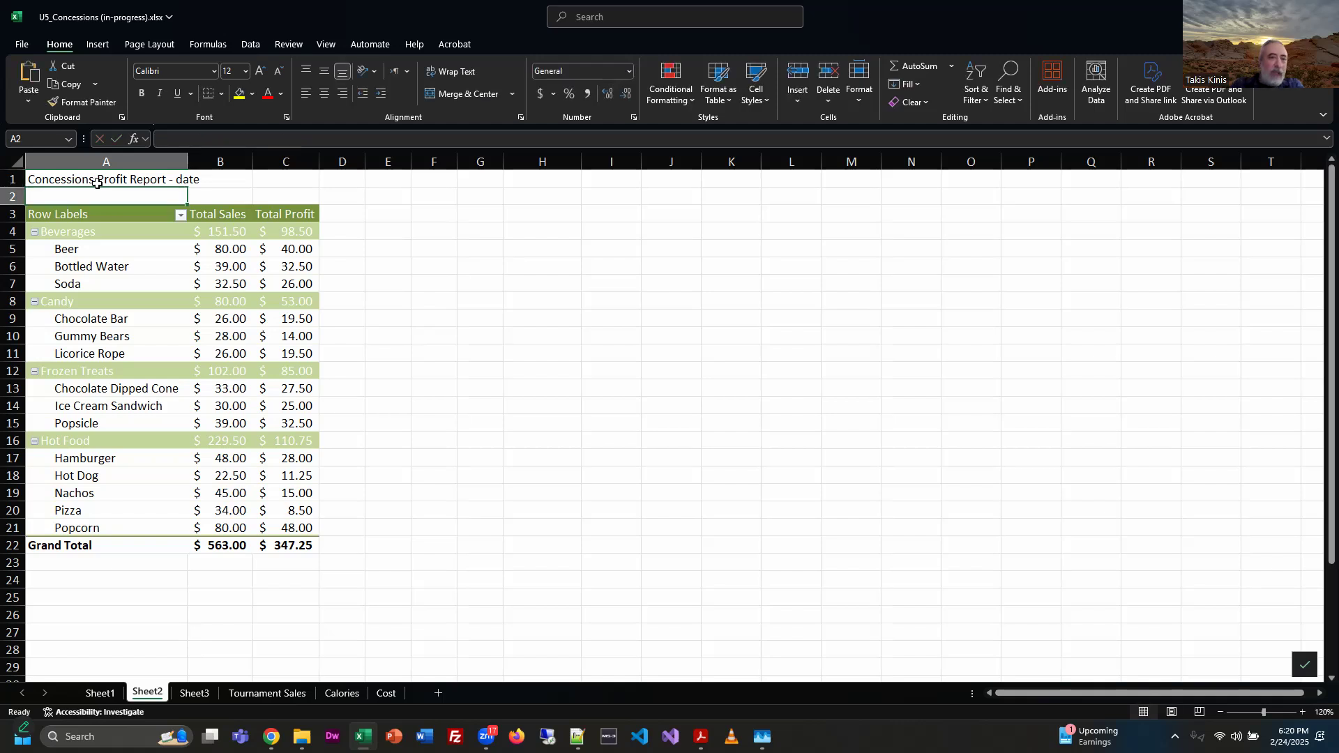
- Format the report title in A1 as bold with font size 16
click(97, 183)
click(143, 94)
click(246, 71)
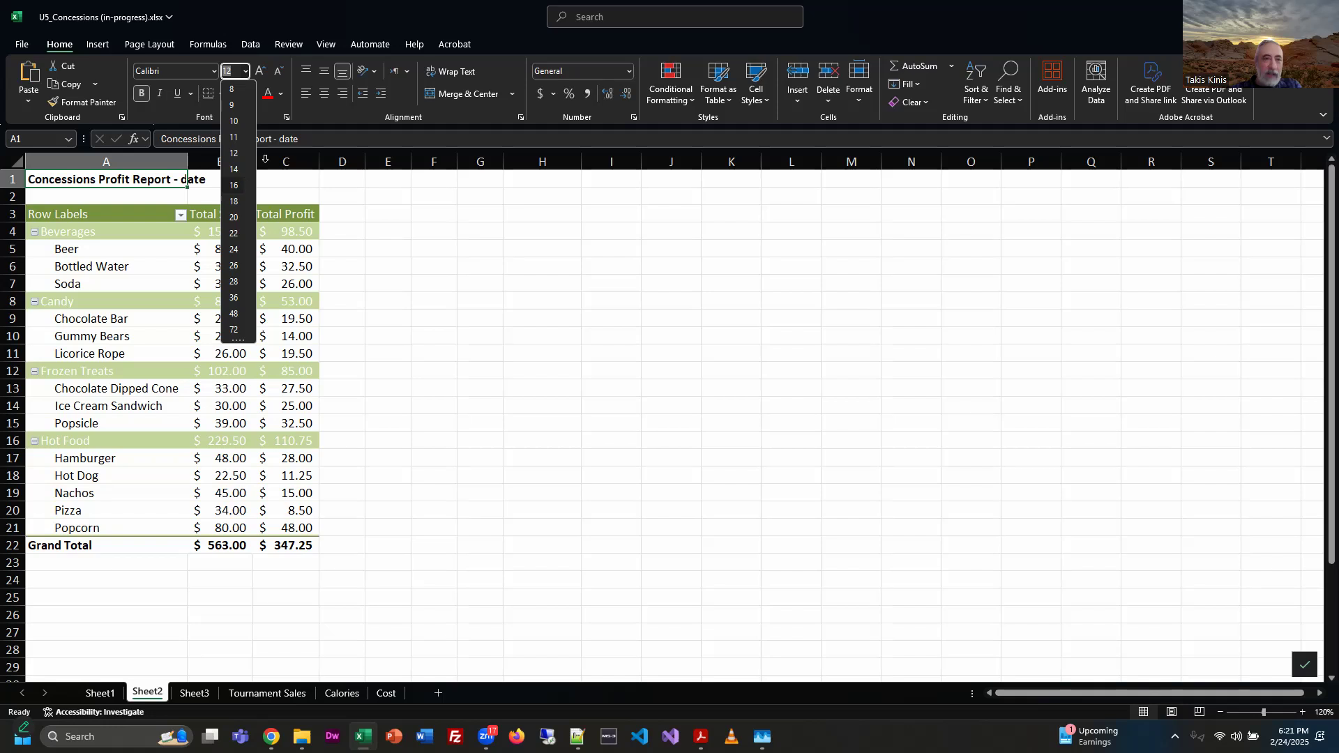
click(234, 185)
click(463, 271)
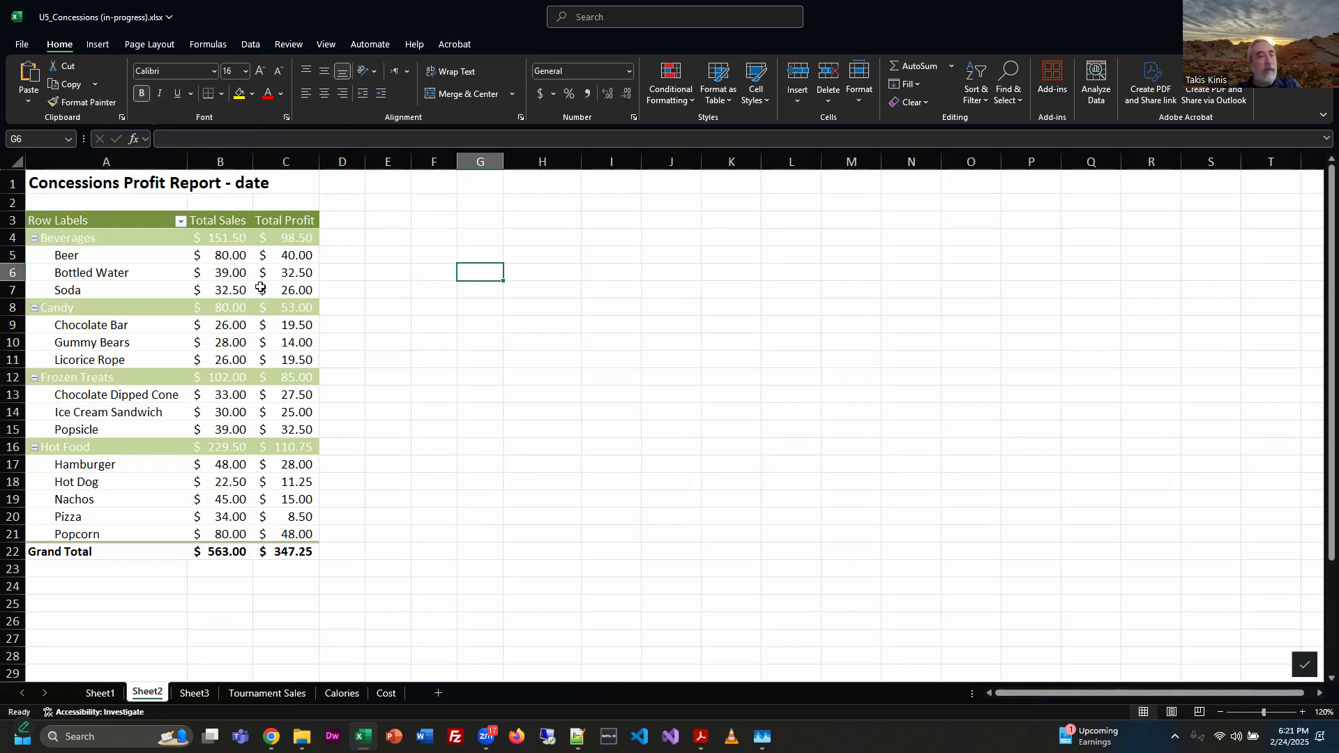
- Select the report title together with the whole pivot table, range A1:C22
mouse_move(259, 288)
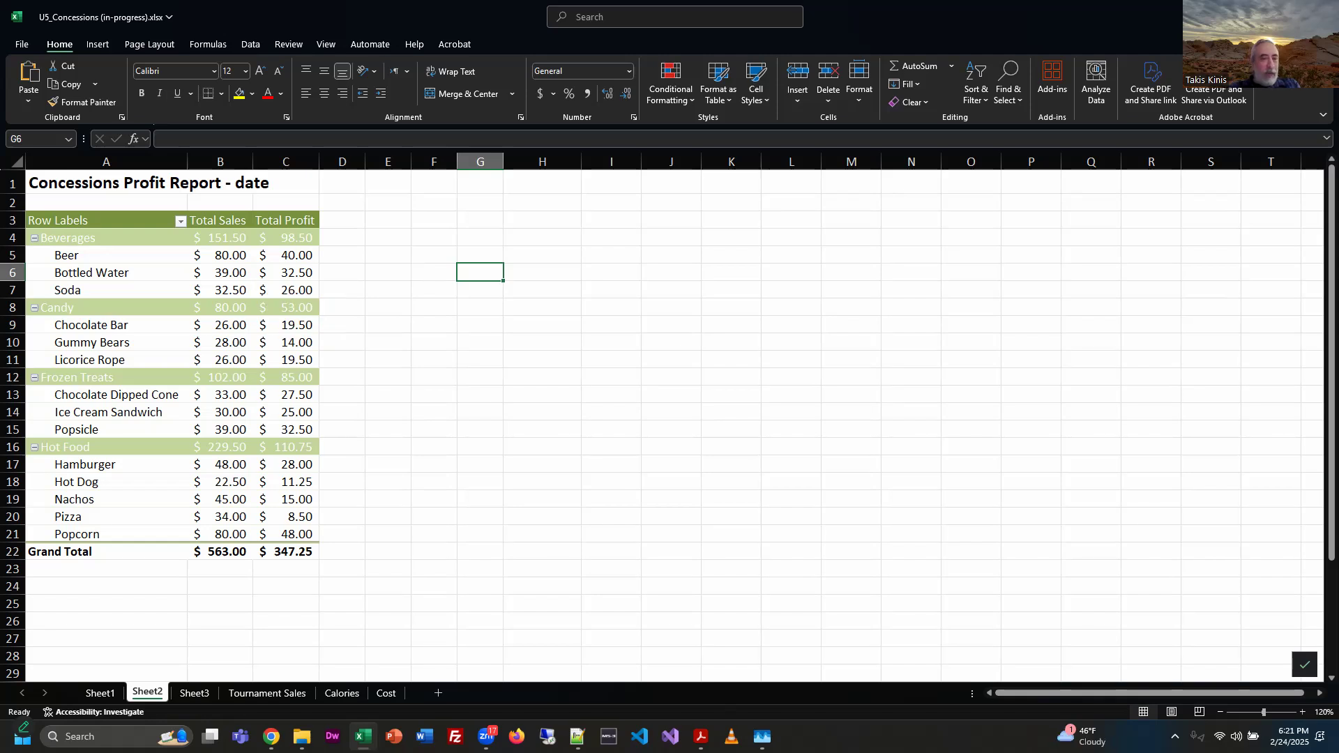
click(97, 418)
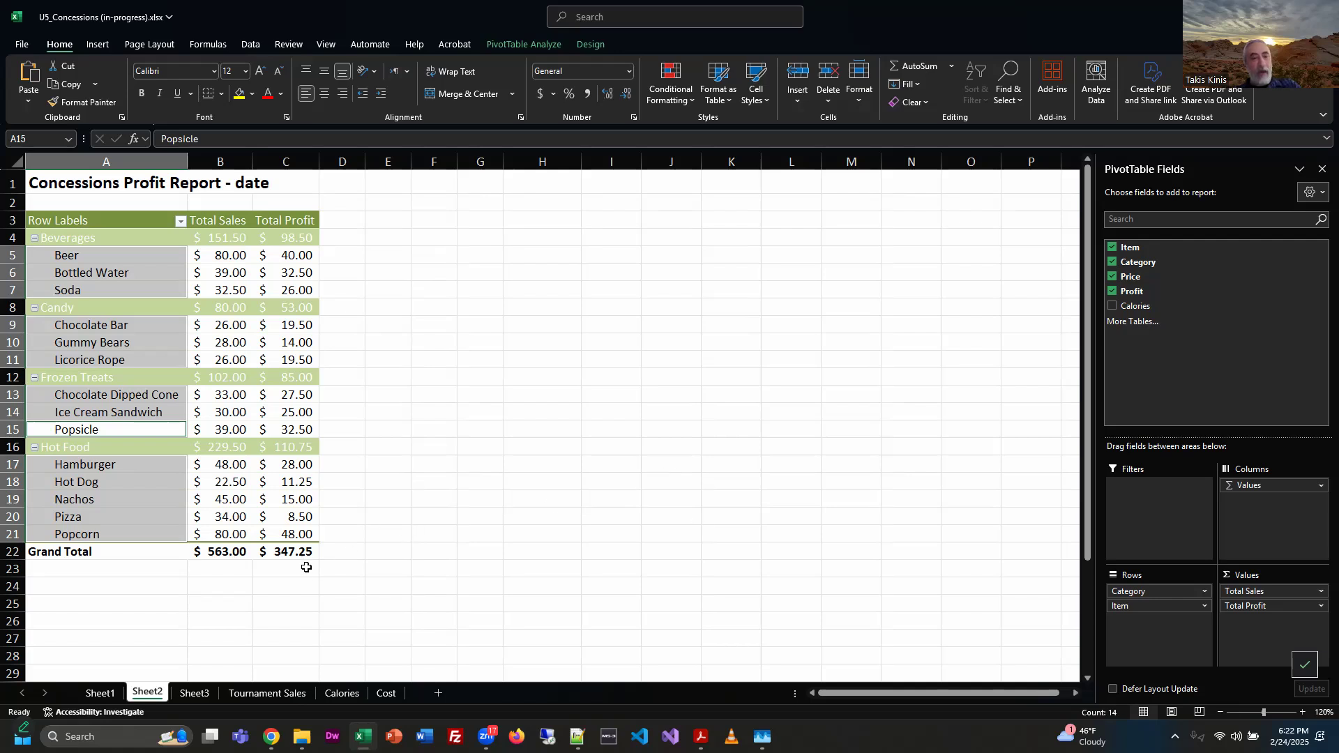
drag(305, 550, 167, 354)
drag(80, 215, 78, 191)
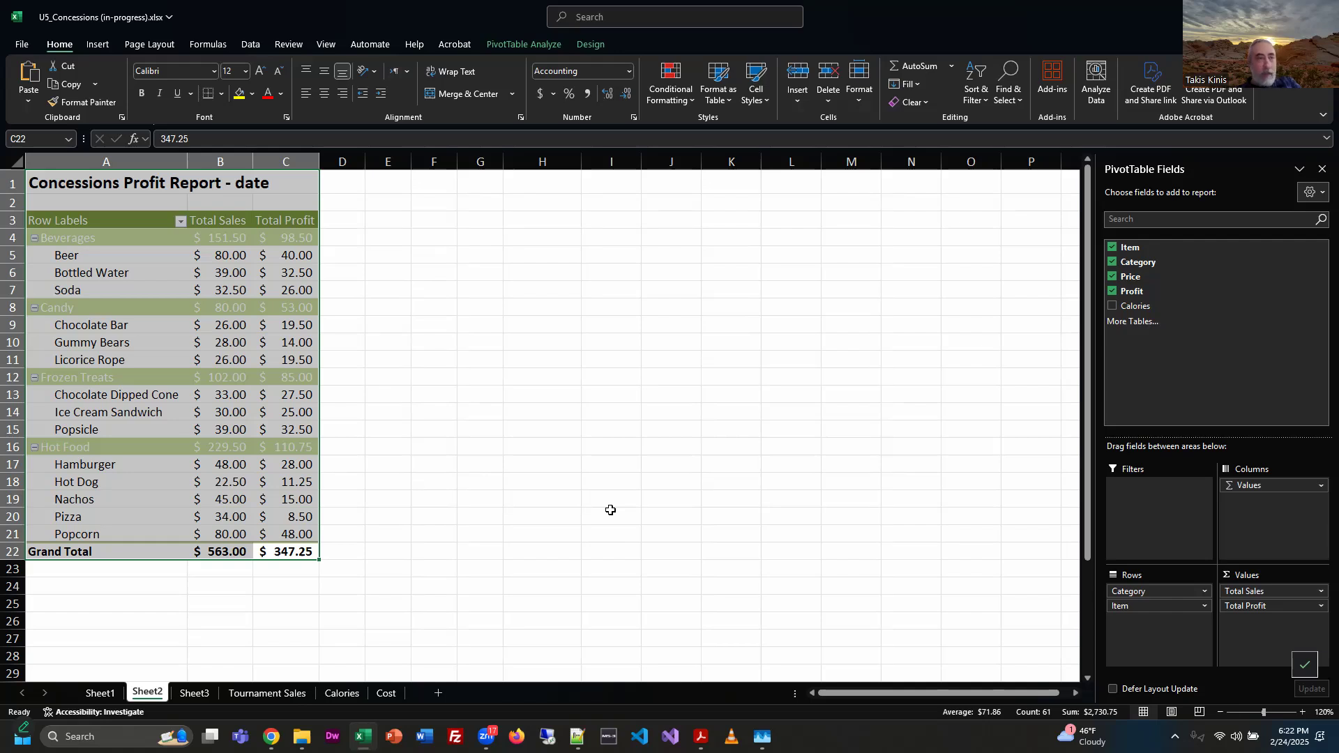